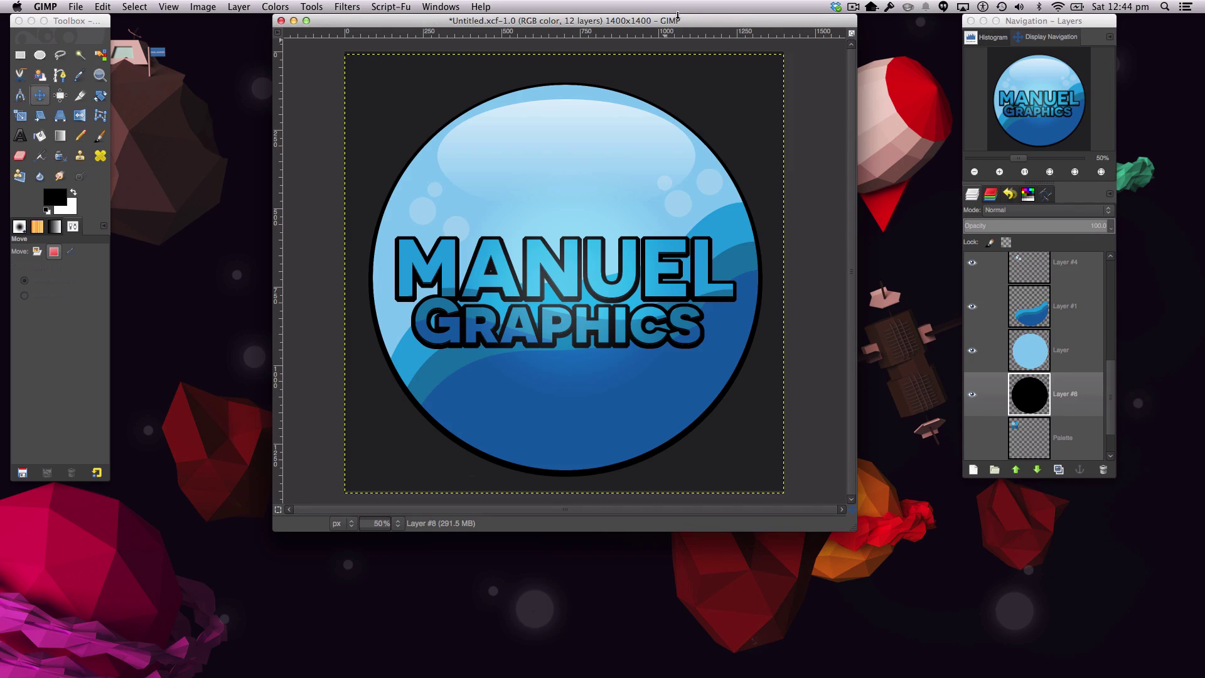
# - Look through the layer stack of the finished logo from the highlights down to the background
pyautogui.moveTo(682, 19)
pyautogui.mouseDown()
pyautogui.moveTo(680, 68)
pyautogui.moveTo(686, 21)
pyautogui.mouseUp()
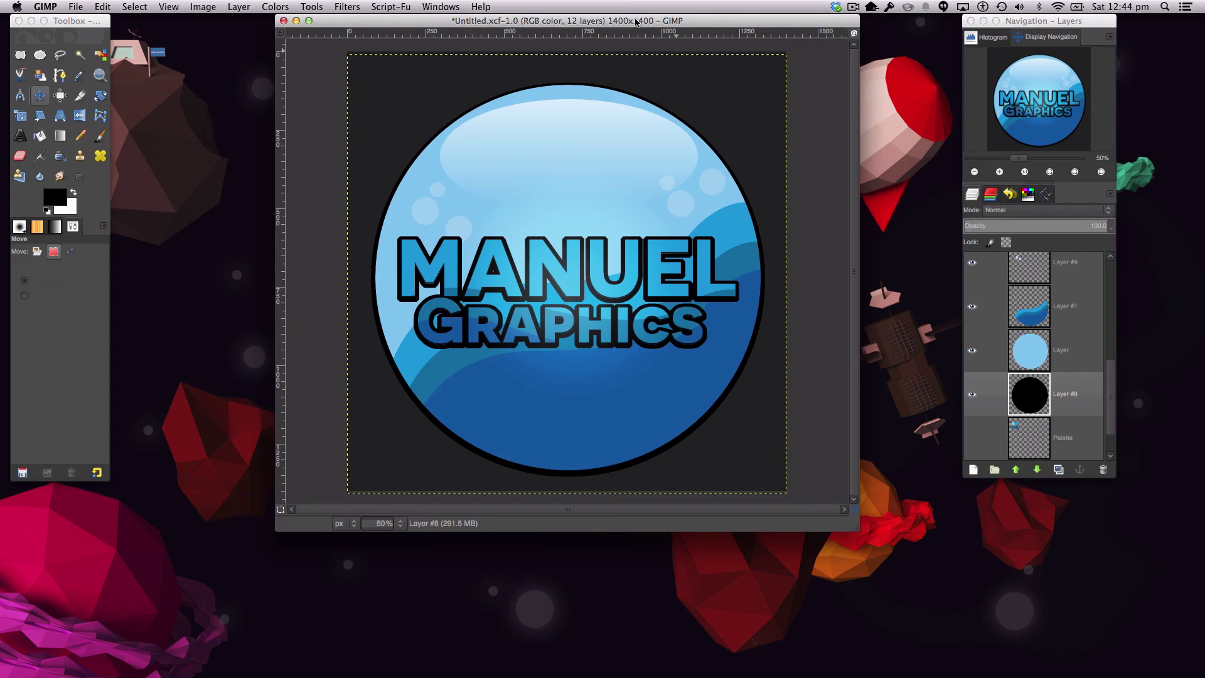
pyautogui.moveTo(636, 23); pyautogui.dragTo(632, 23)
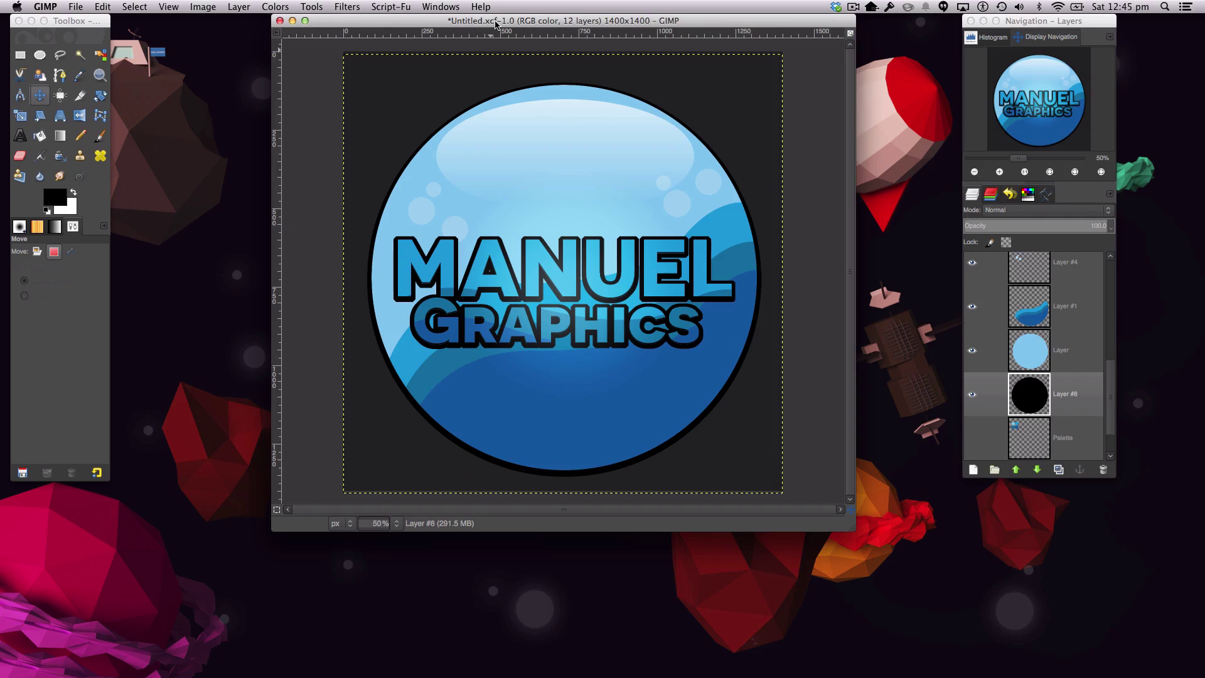
pyautogui.scroll(5, 989, 366)
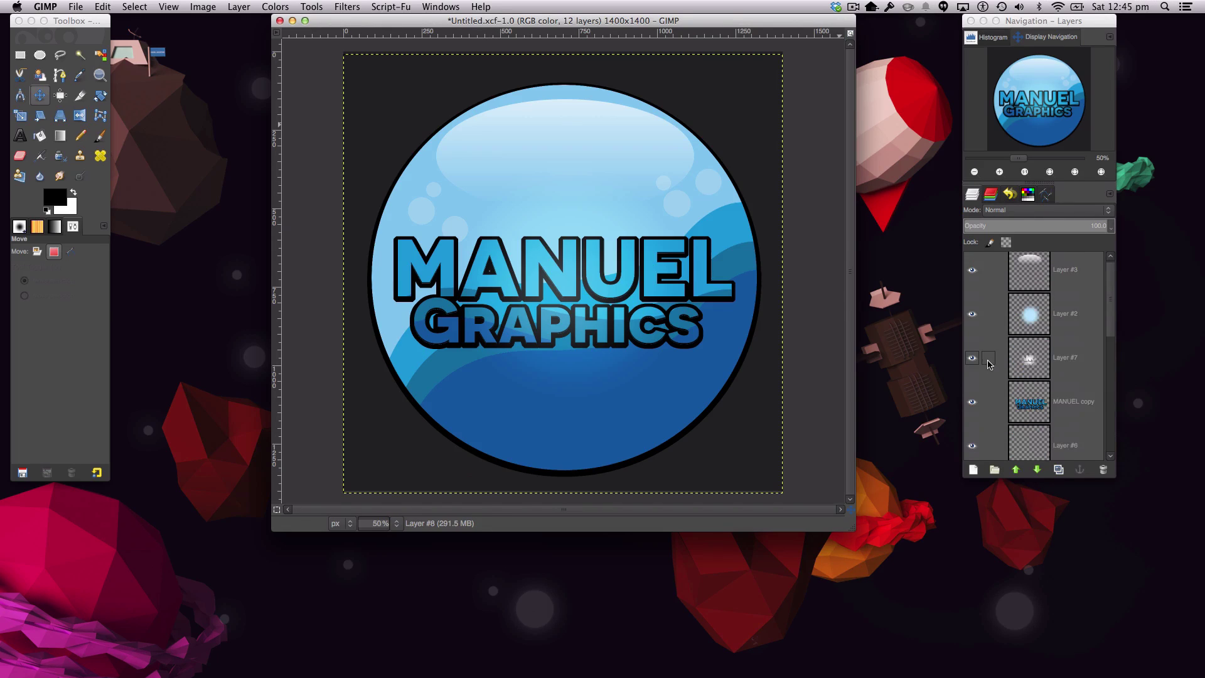
pyautogui.scroll(-5, 1023, 373)
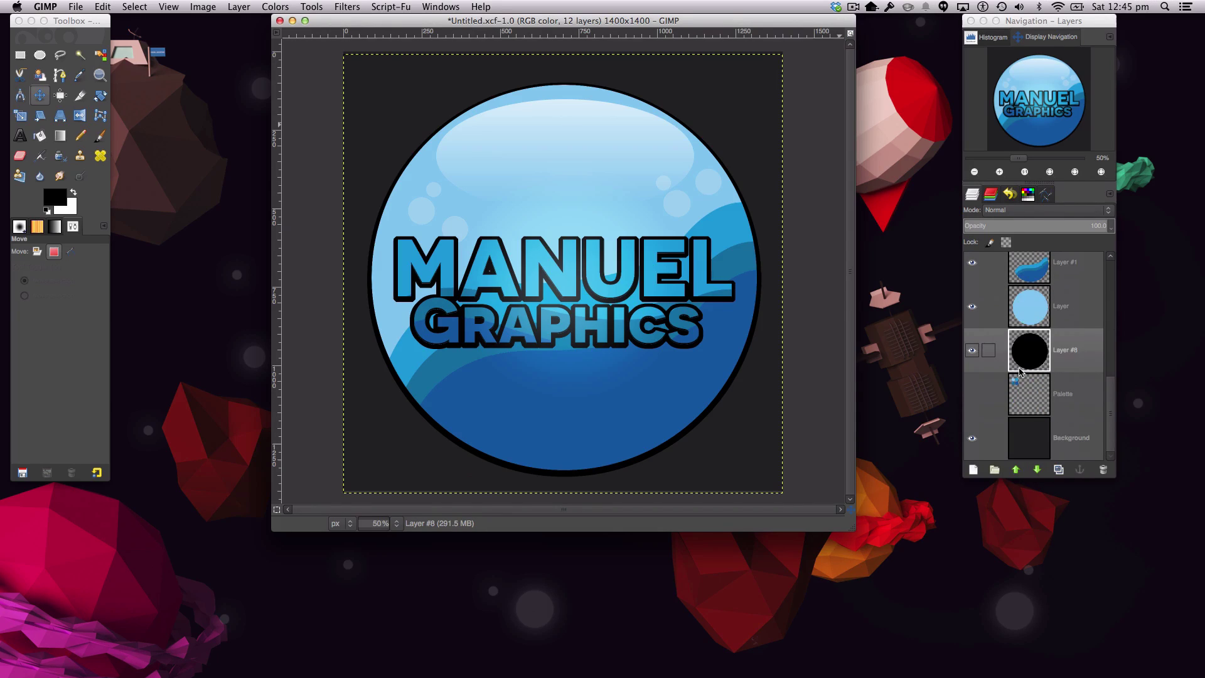
pyautogui.scroll(5, 1035, 383)
pyautogui.scroll(-5, 1034, 383)
pyautogui.scroll(3, 1030, 323)
pyautogui.scroll(3, 1030, 323)
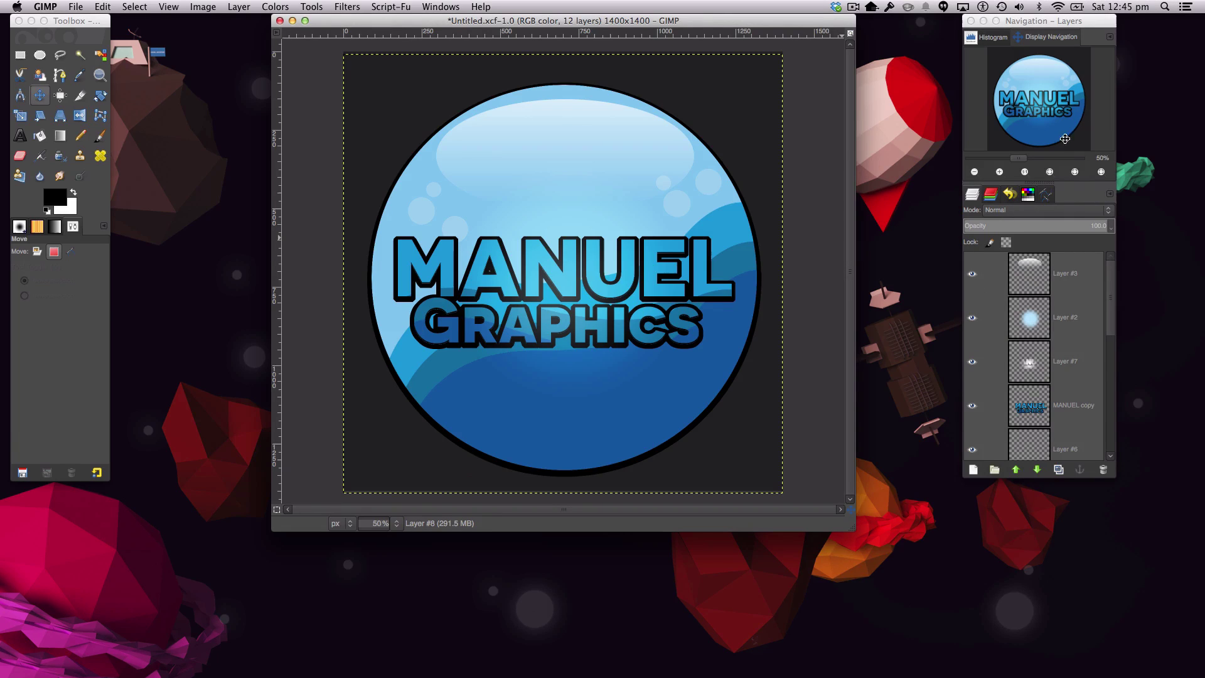
# - Examine the logo and its lettering edges at 100% and 200% magnification, and return the view to 50%
pyautogui.click(1050, 158)
pyautogui.moveTo(1050, 159); pyautogui.dragTo(1020, 162)
pyautogui.click(397, 522)
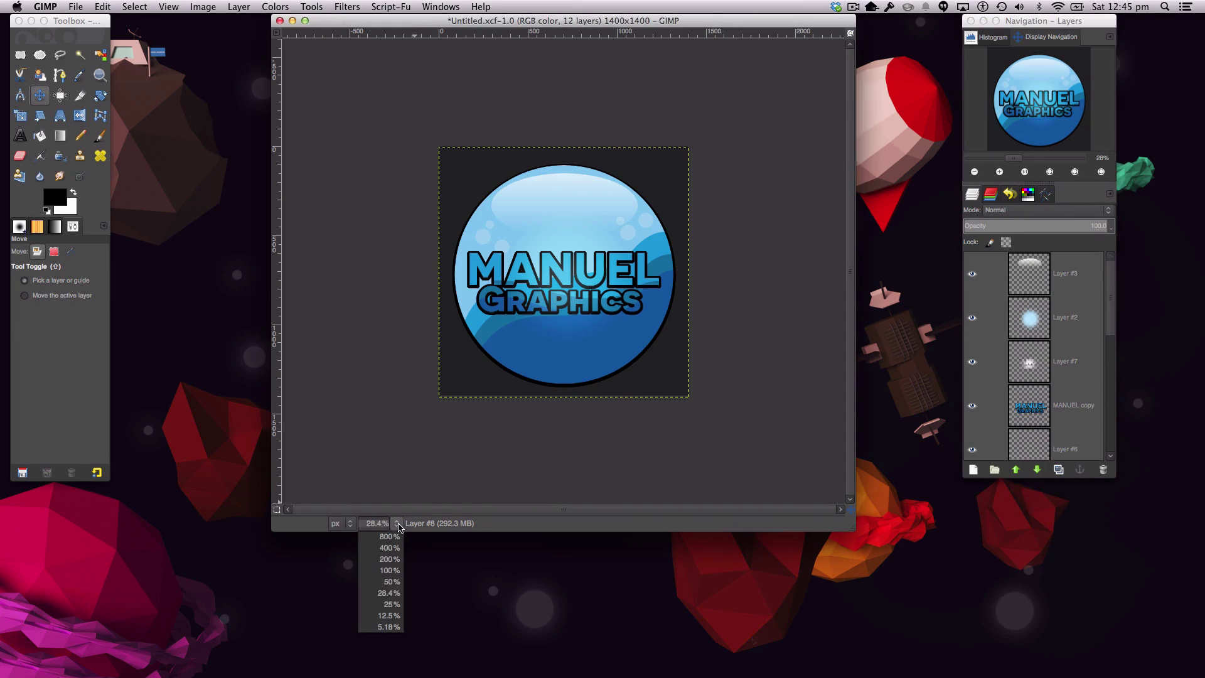
pyautogui.click(388, 576)
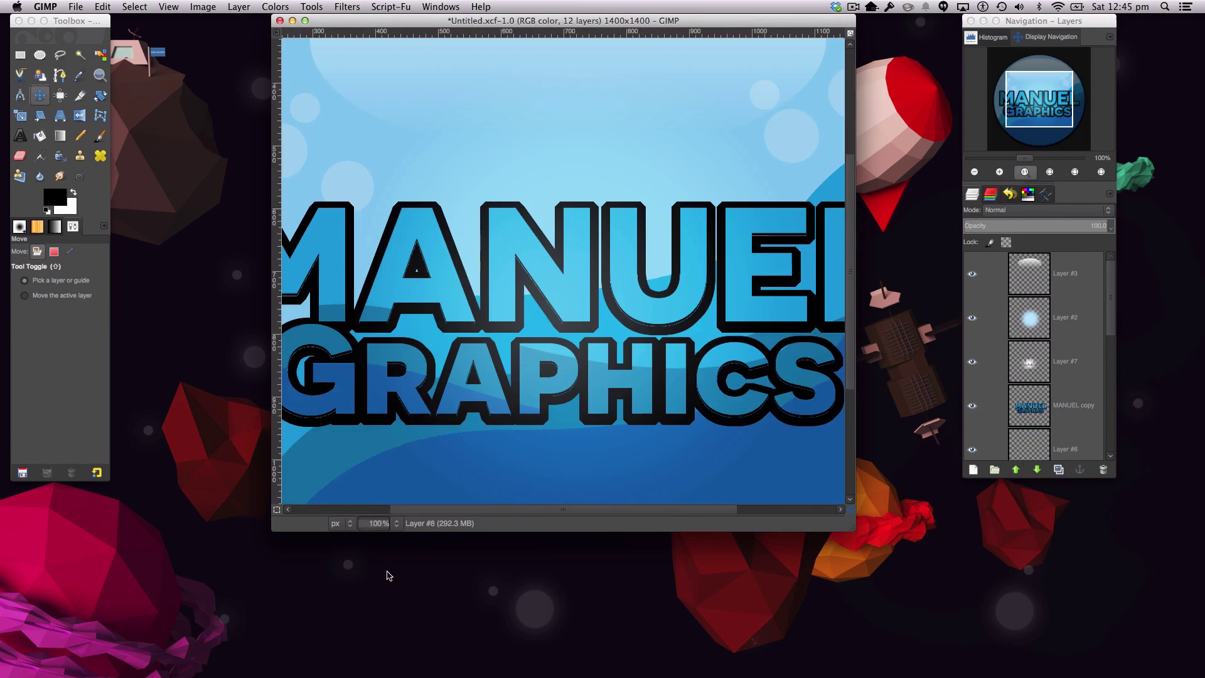
pyautogui.click(398, 523)
pyautogui.click(387, 578)
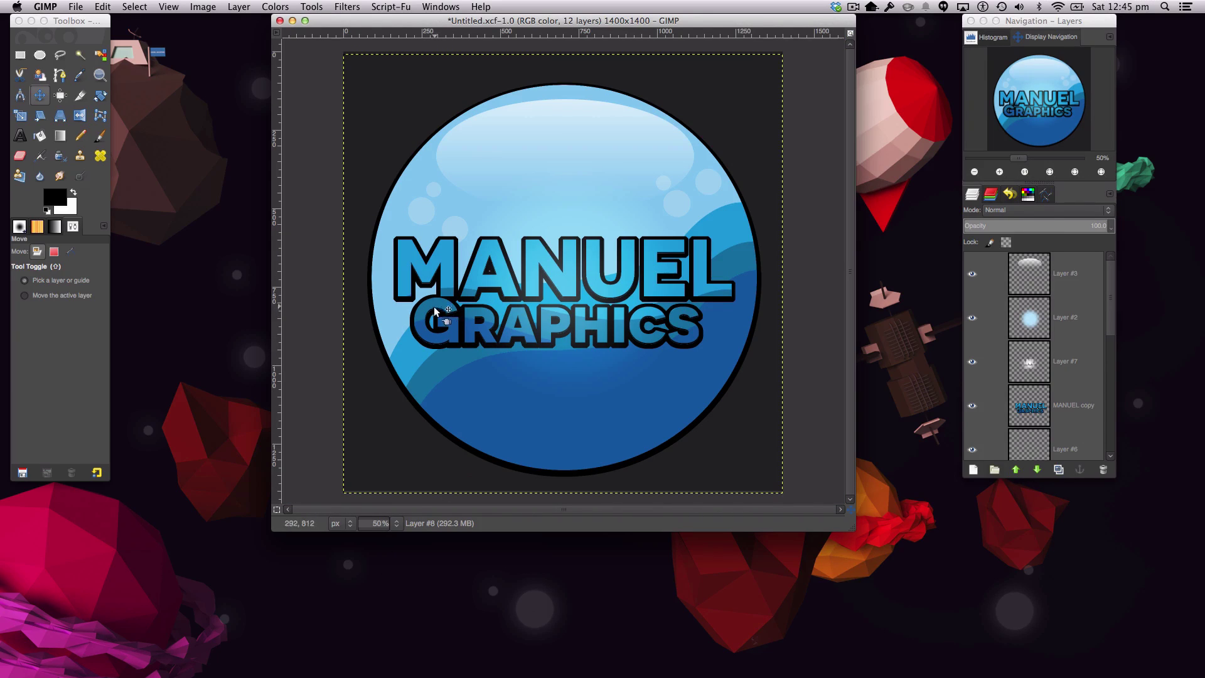
pyautogui.click(396, 523)
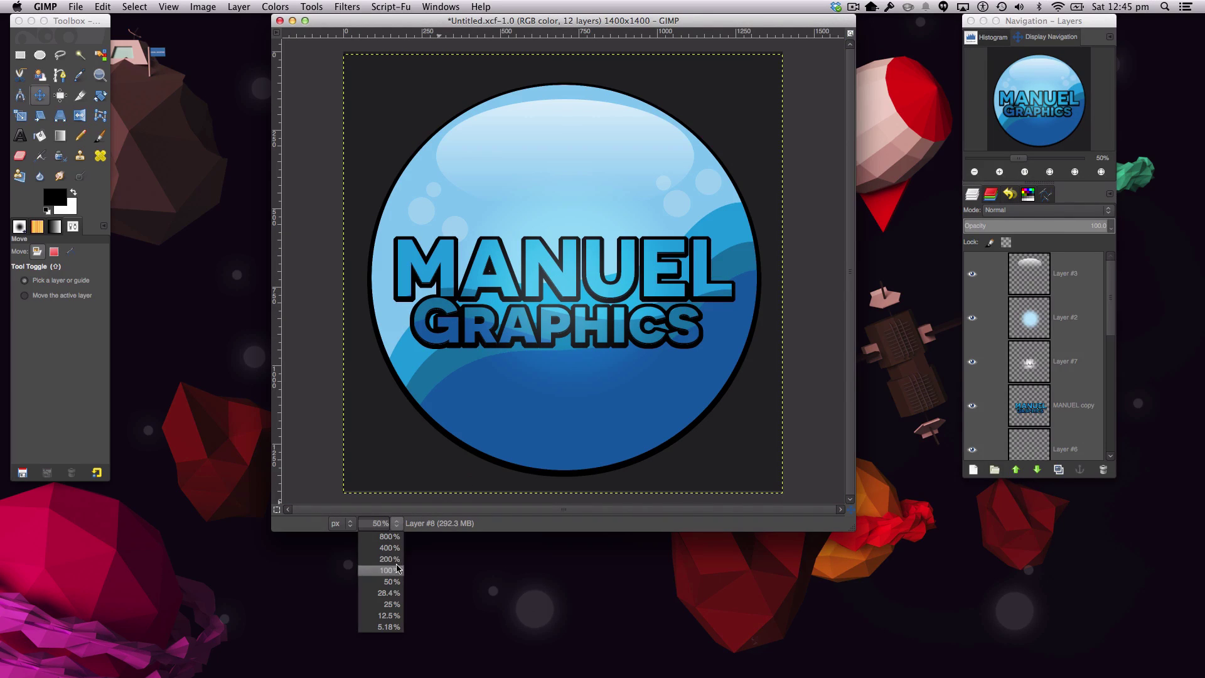
pyautogui.click(390, 558)
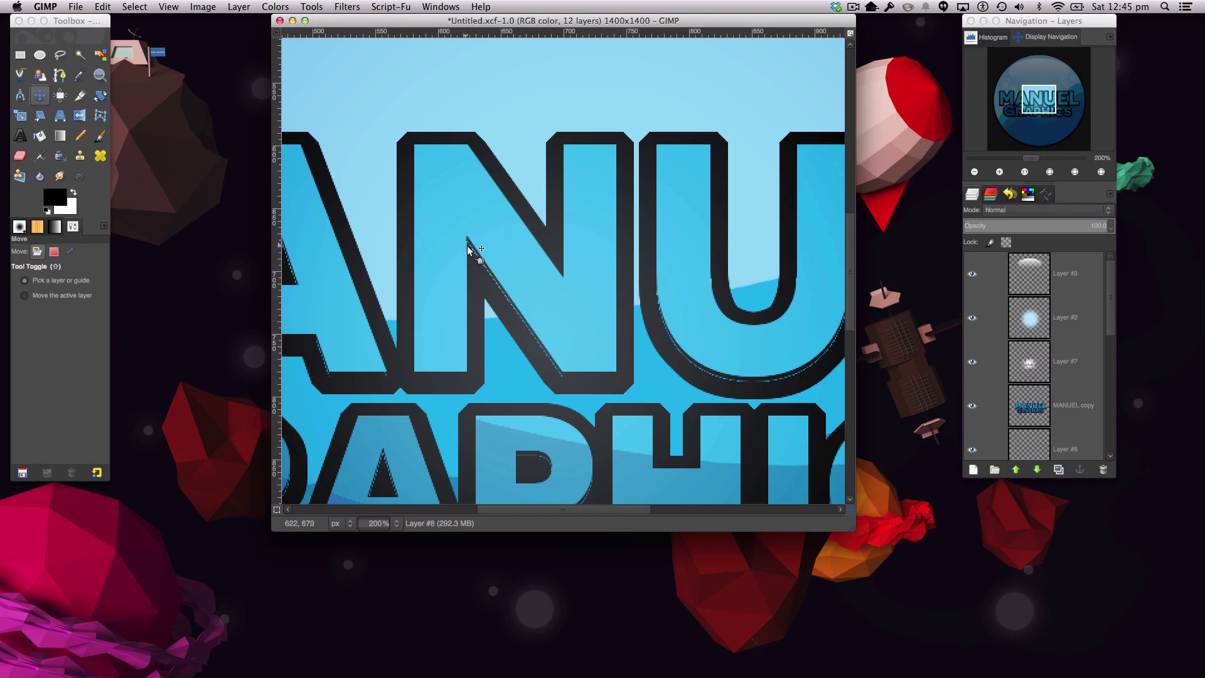
pyautogui.scroll(-2, 1030, 320)
pyautogui.click(1029, 320)
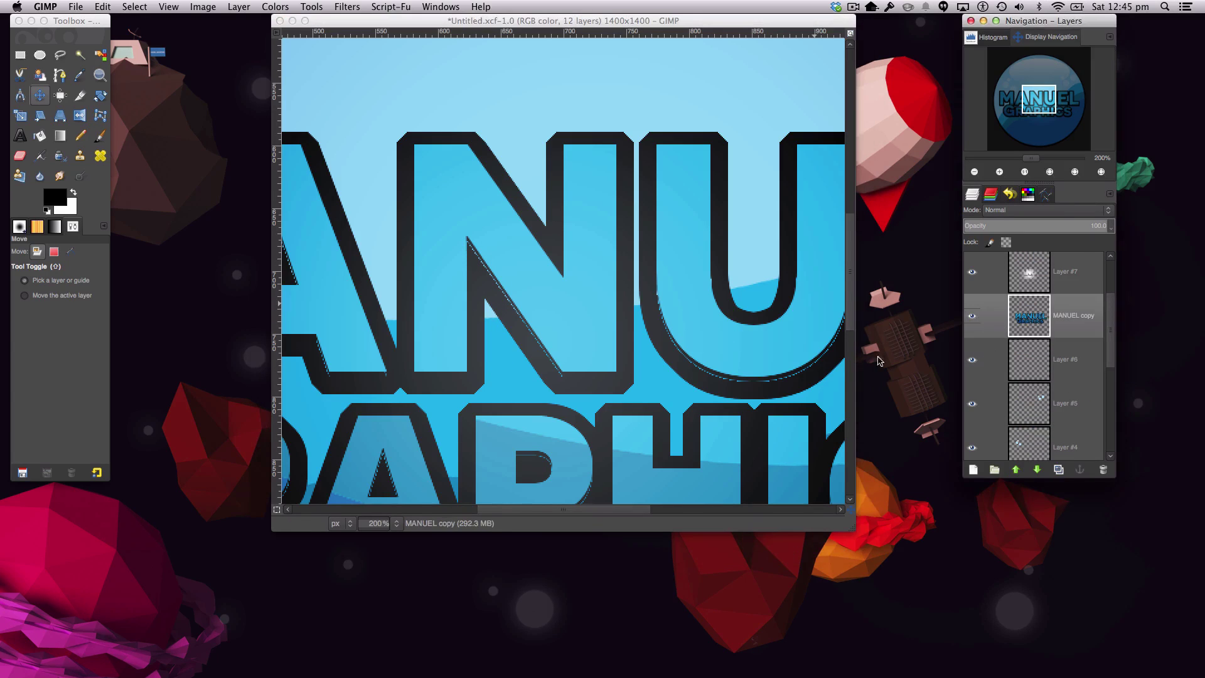
pyautogui.click(397, 523)
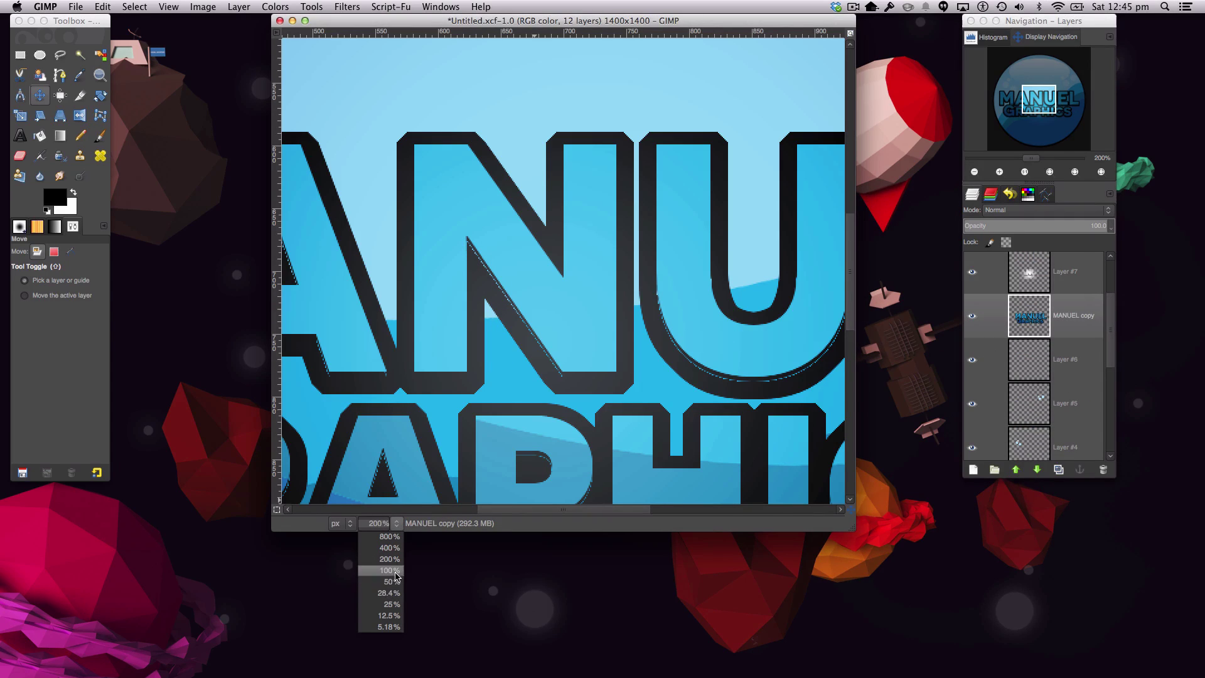
pyautogui.click(390, 570)
pyautogui.click(398, 525)
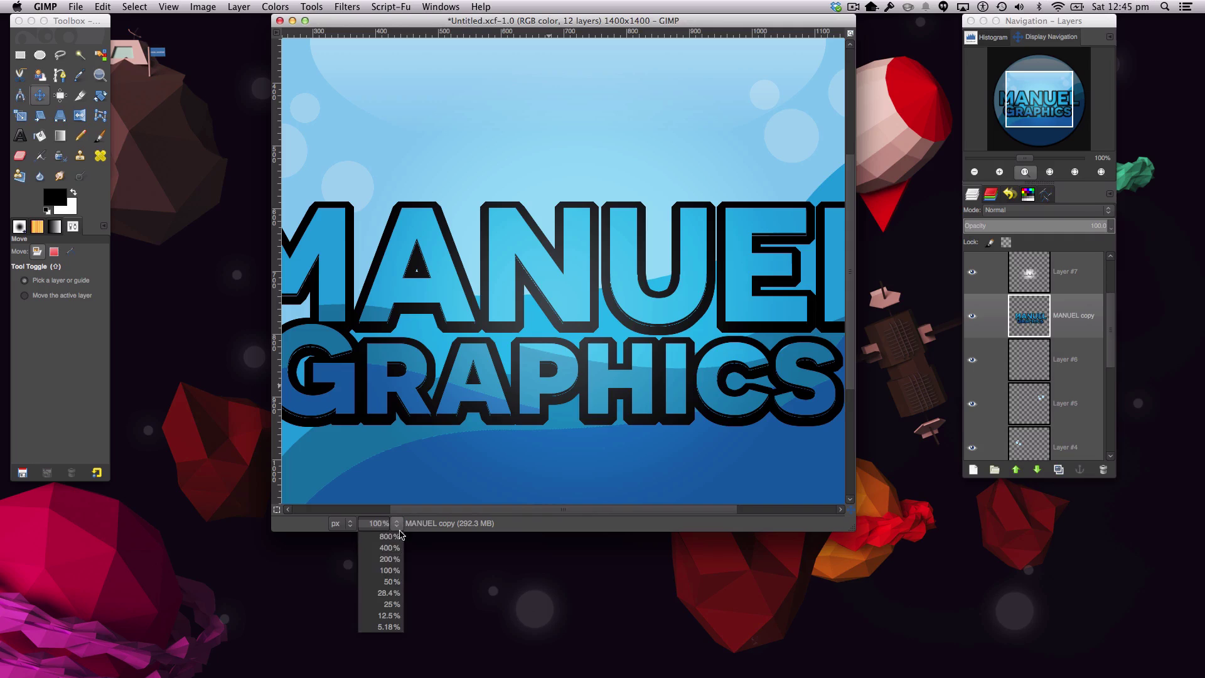
pyautogui.click(389, 582)
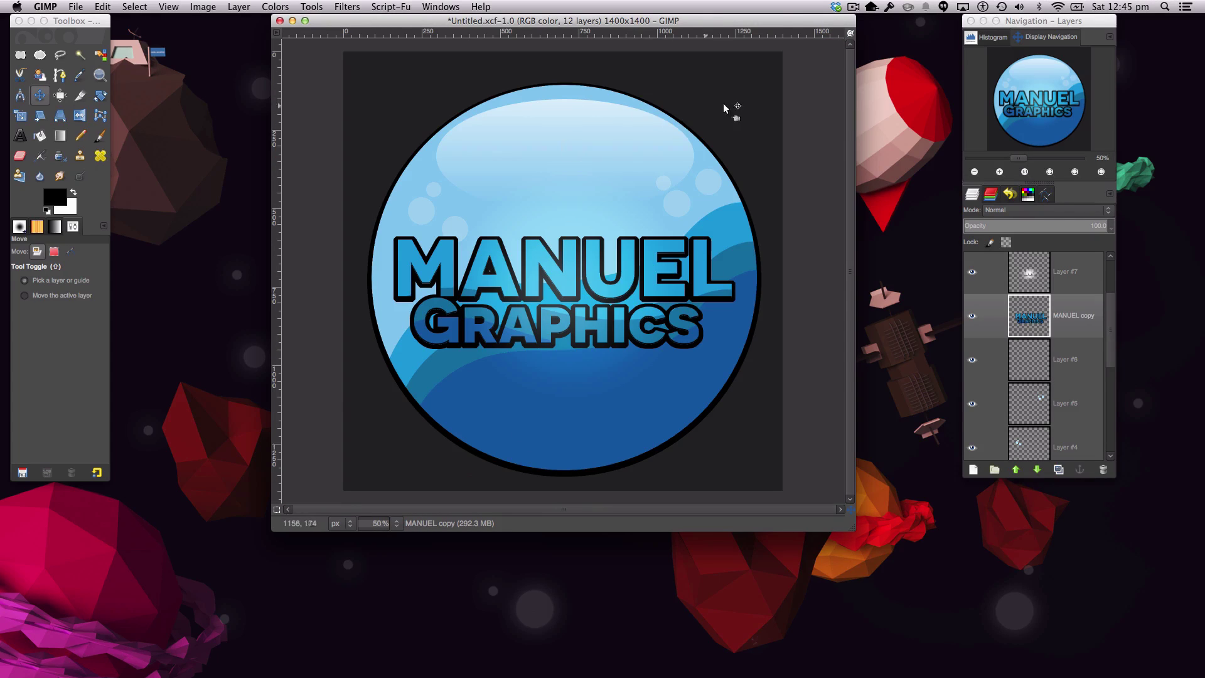
# - Hide and reshow the wave layer and the lettering layer to examine their parts, and select the black circle layer
pyautogui.scroll(2, 1039, 260)
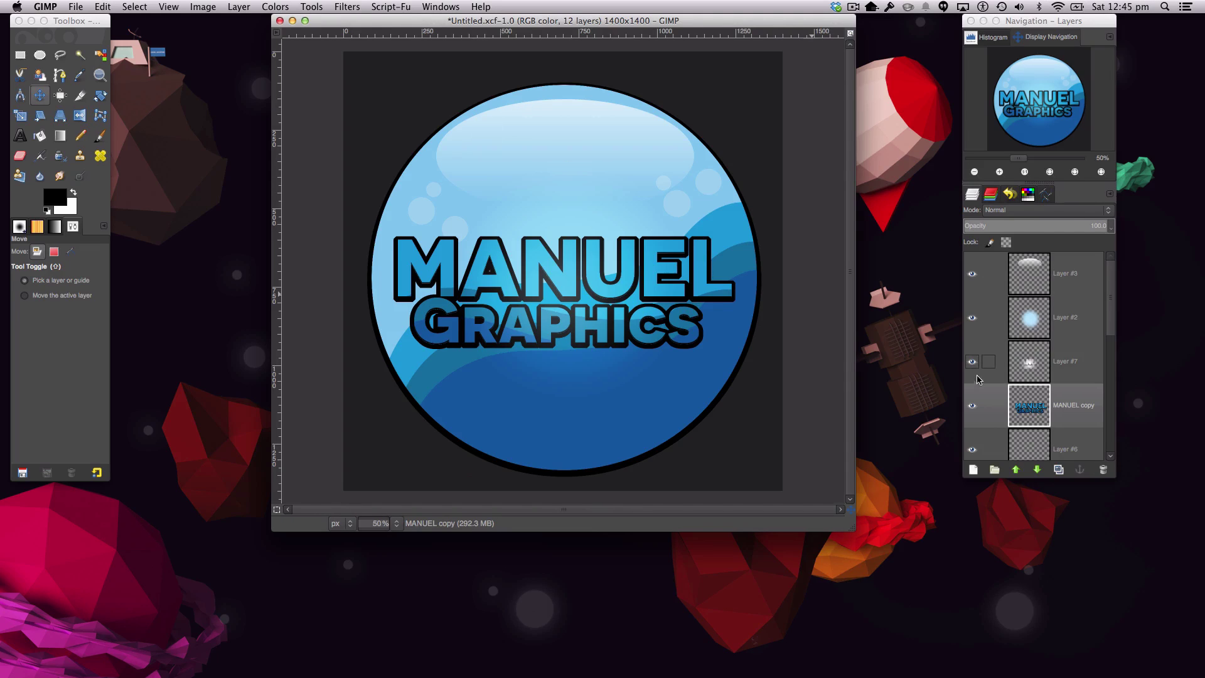
pyautogui.scroll(-2, 1010, 352)
pyautogui.scroll(-5, 1010, 352)
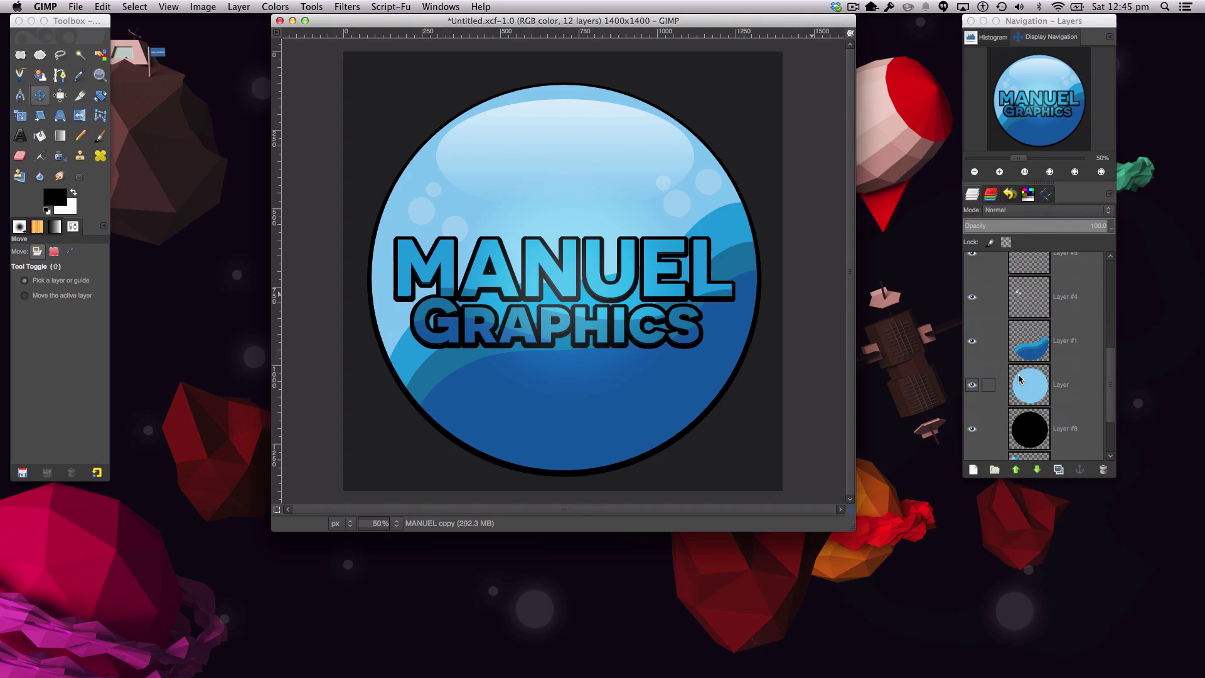
pyautogui.click(971, 340)
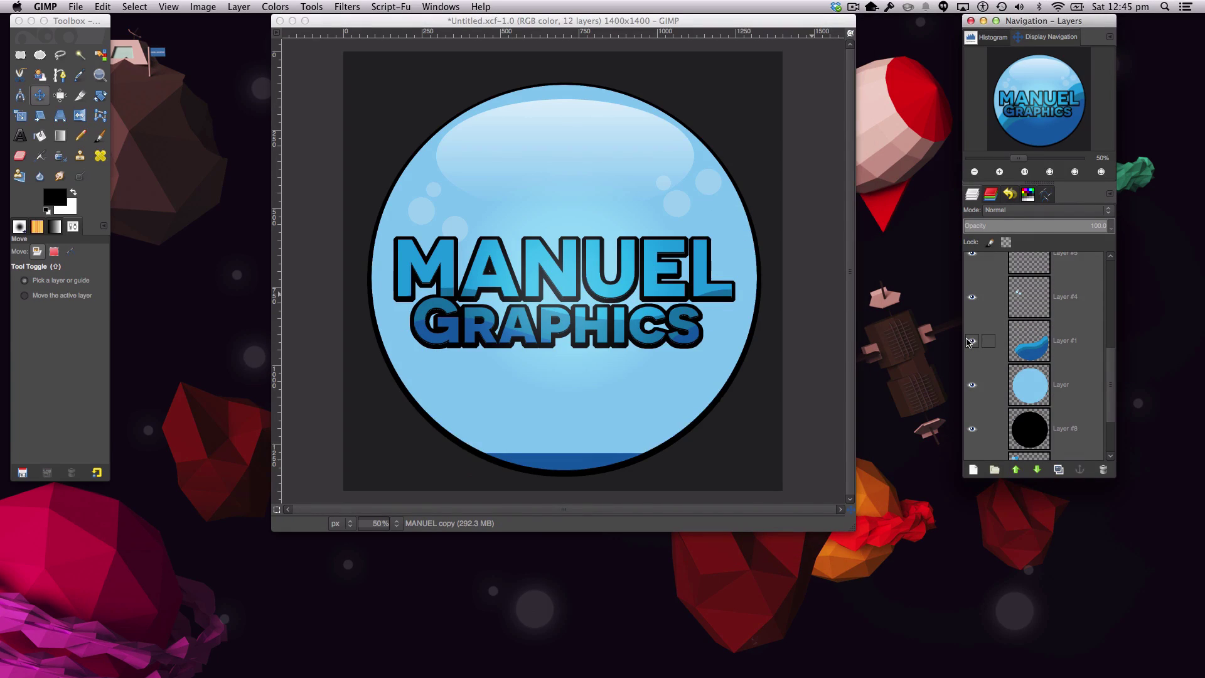
pyautogui.click(971, 341)
pyautogui.scroll(4, 988, 348)
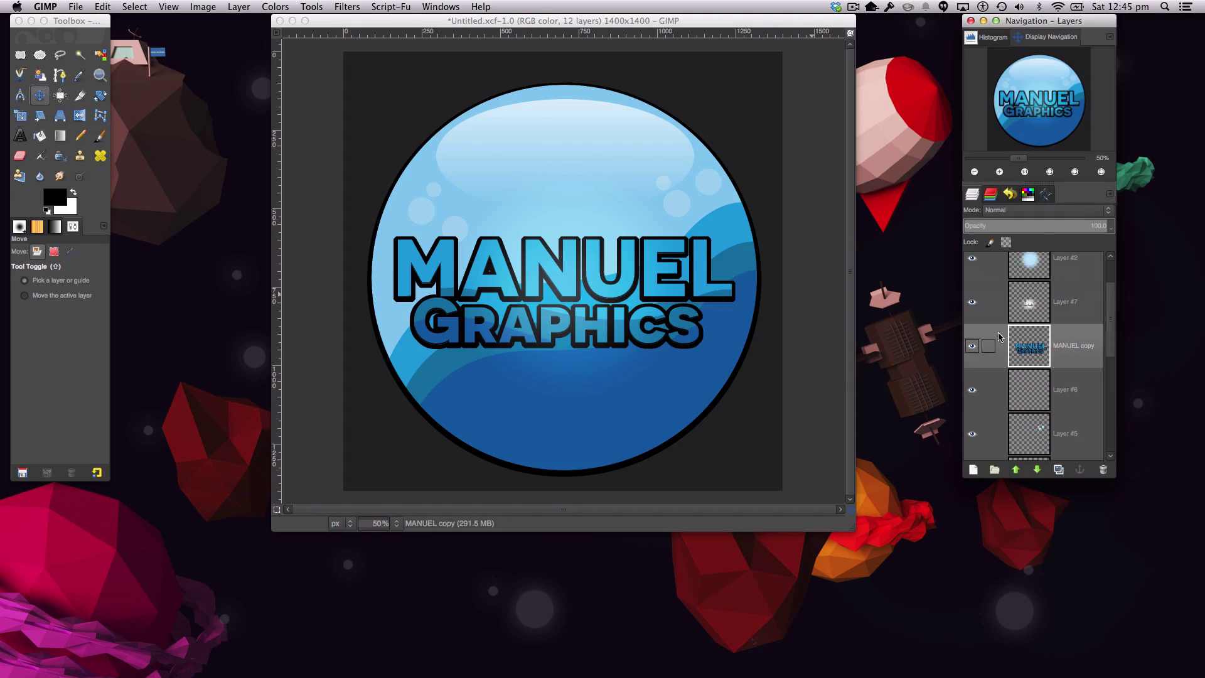
pyautogui.click(974, 347)
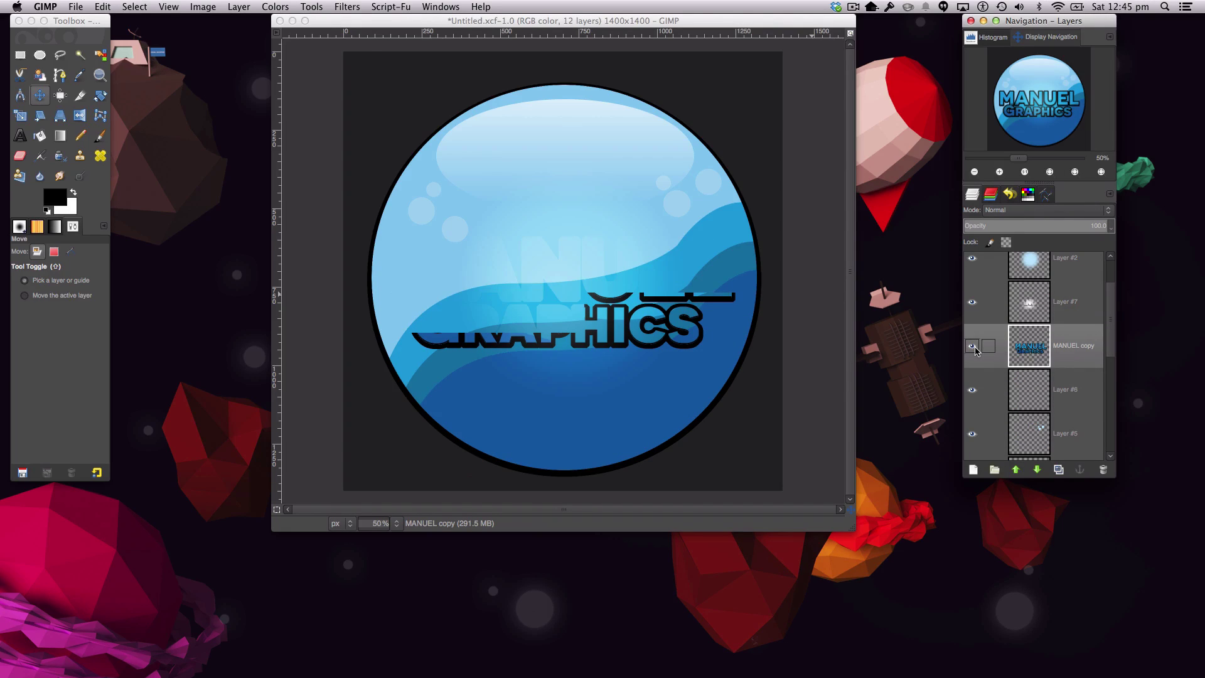
pyautogui.click(973, 348)
pyautogui.scroll(-4, 979, 352)
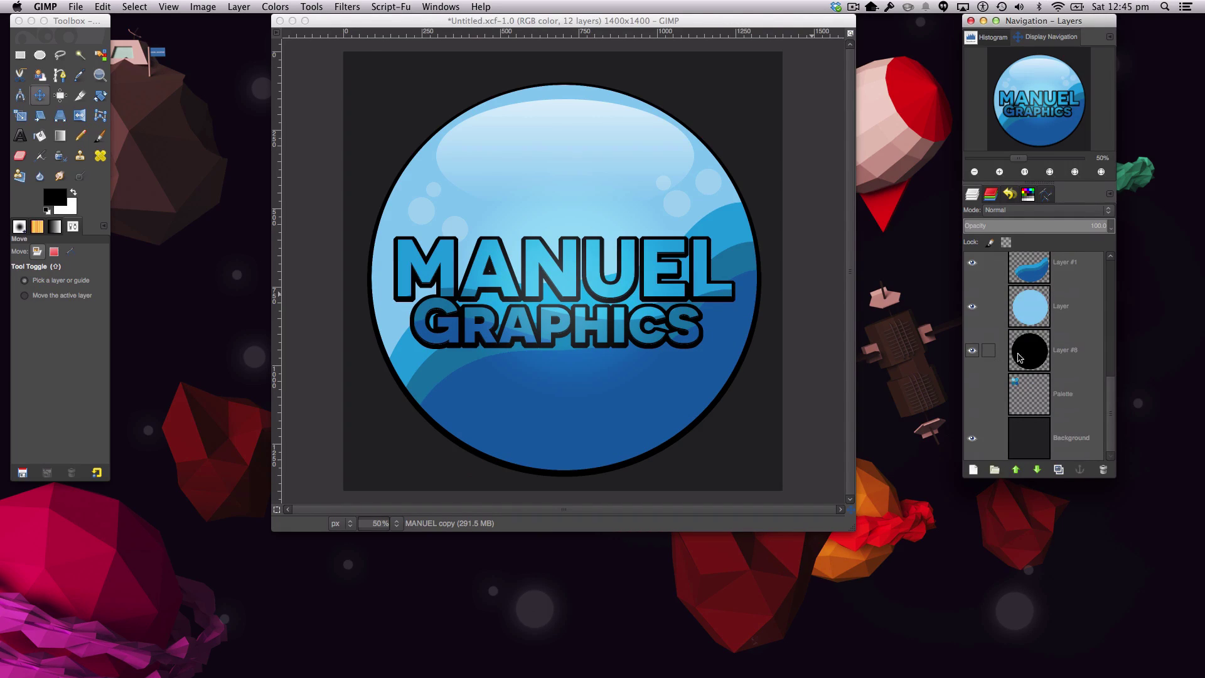
pyautogui.click(992, 353)
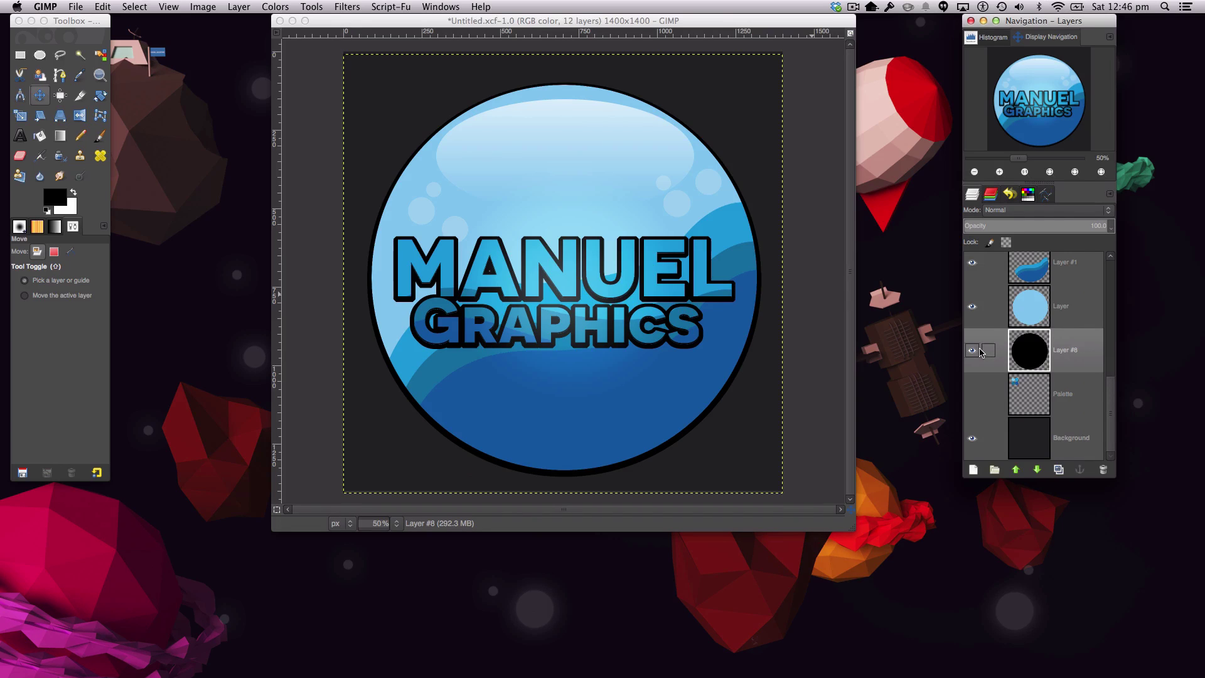
pyautogui.click(972, 351)
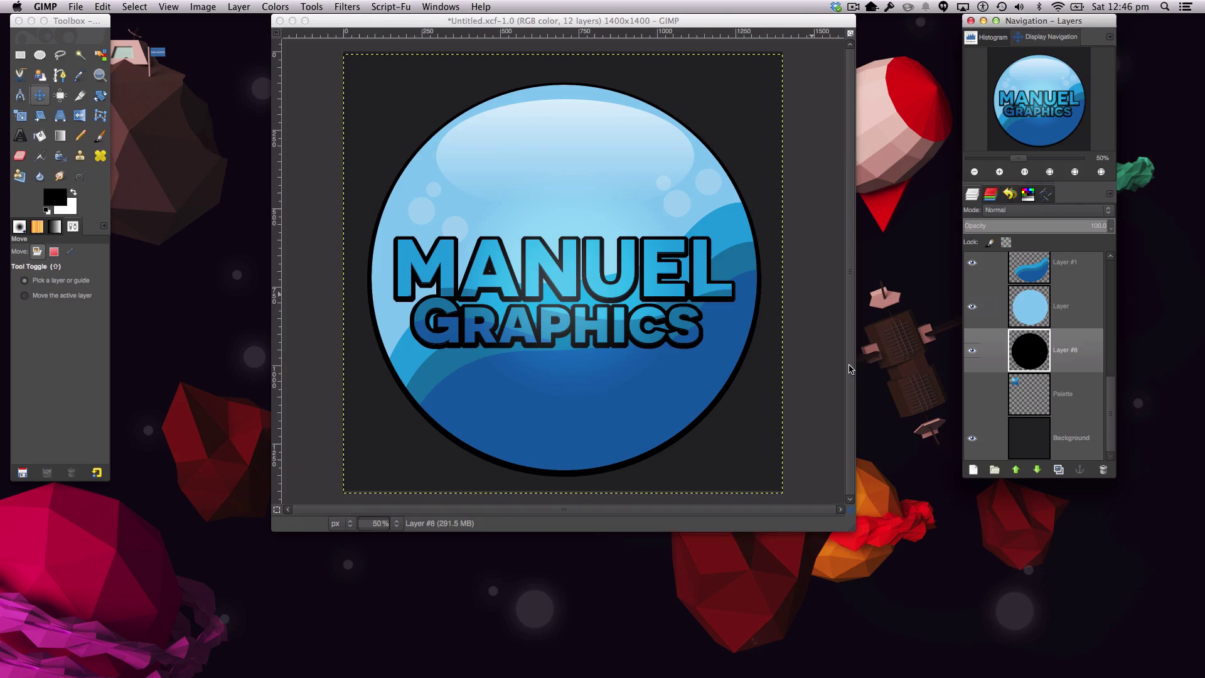
# - Show the Palette layer with its blue colour swatches and make it the active layer
pyautogui.click(972, 394)
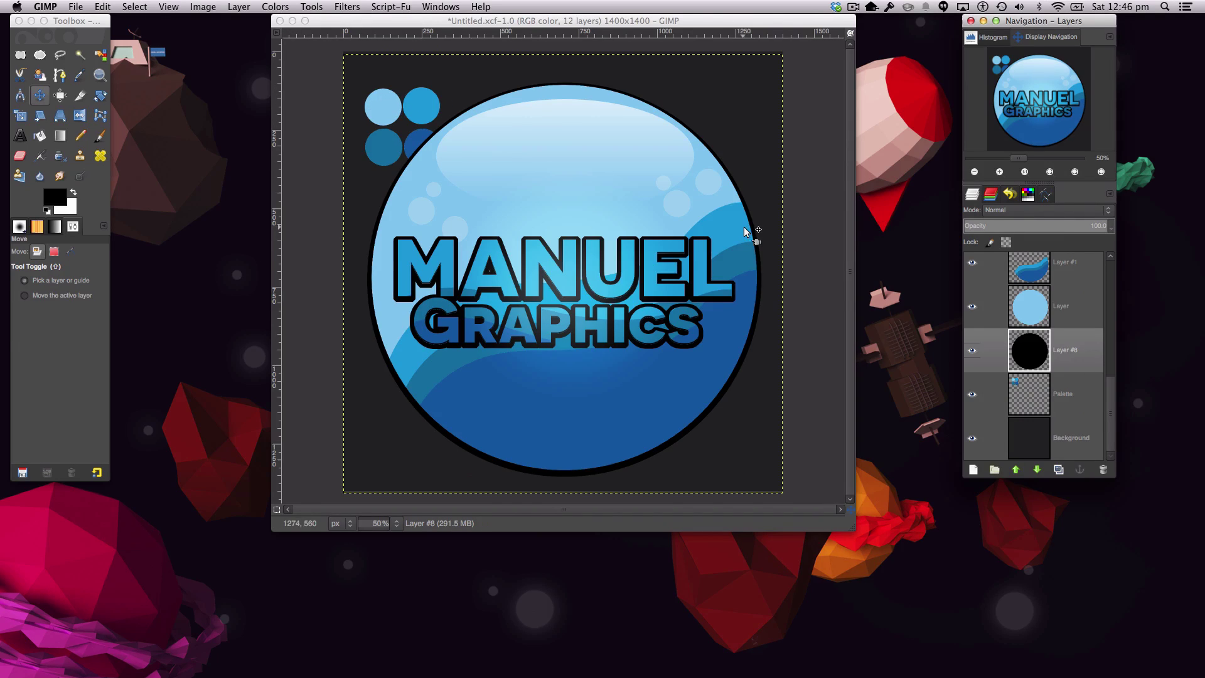
pyautogui.click(995, 395)
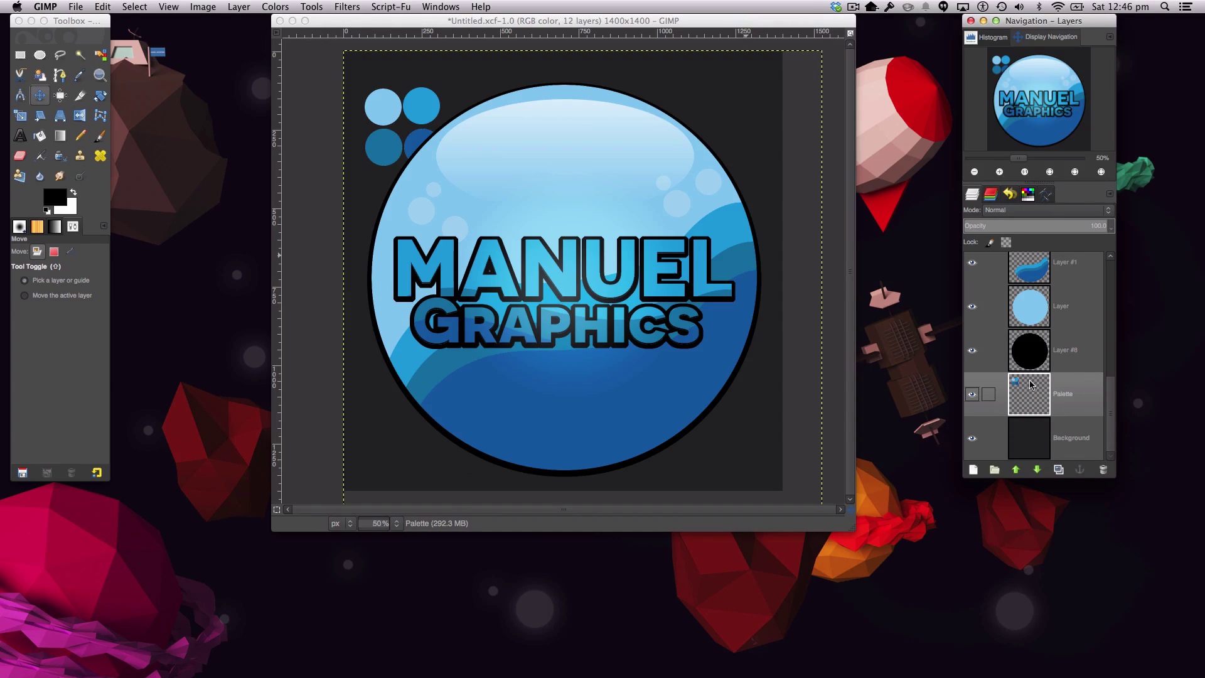
pyautogui.click(418, 23)
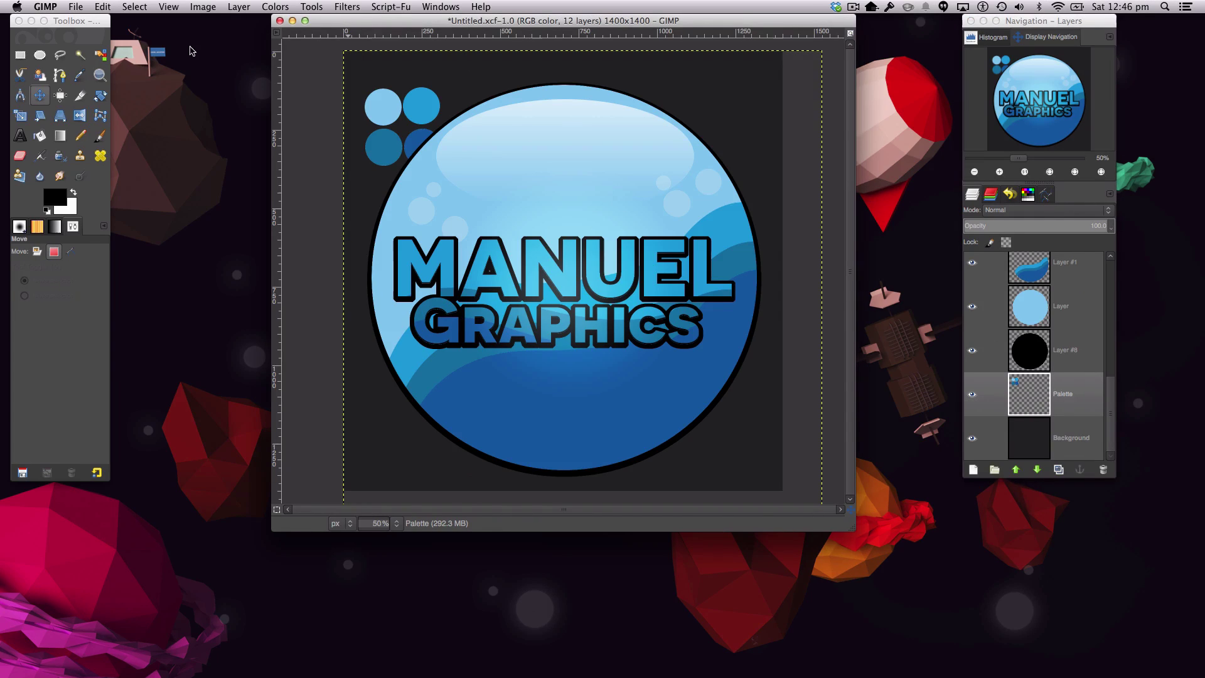
# - Create a new blank image of 1400 × 1400 pixels
pyautogui.click(73, 6)
pyautogui.click(78, 19)
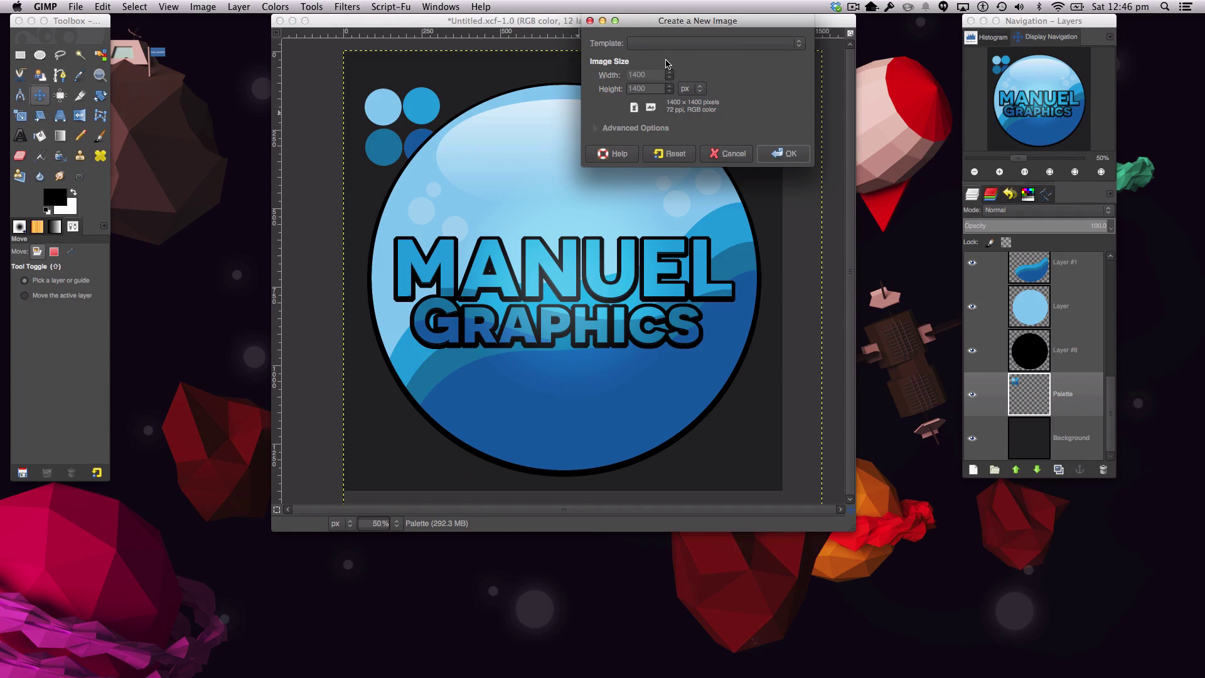
pyautogui.doubleClick(640, 88)
pyautogui.click(782, 153)
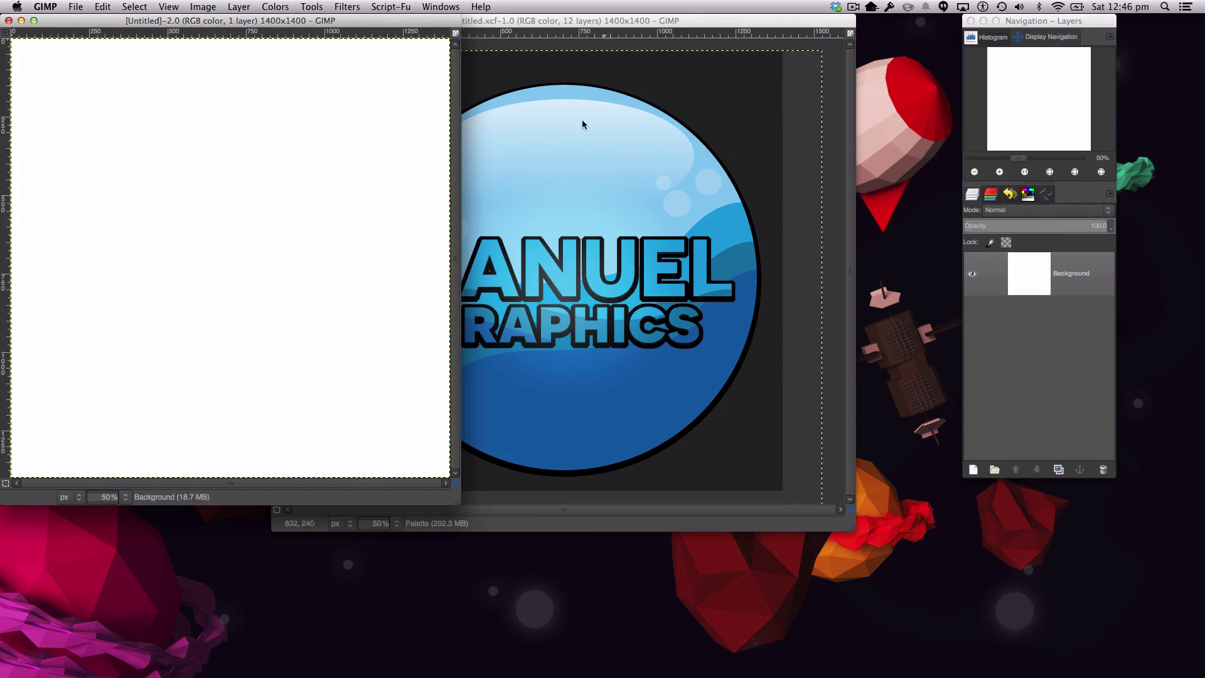
# - Move the new image window over the logo's window and enlarge it to cover that window
pyautogui.moveTo(378, 21); pyautogui.dragTo(653, 18)
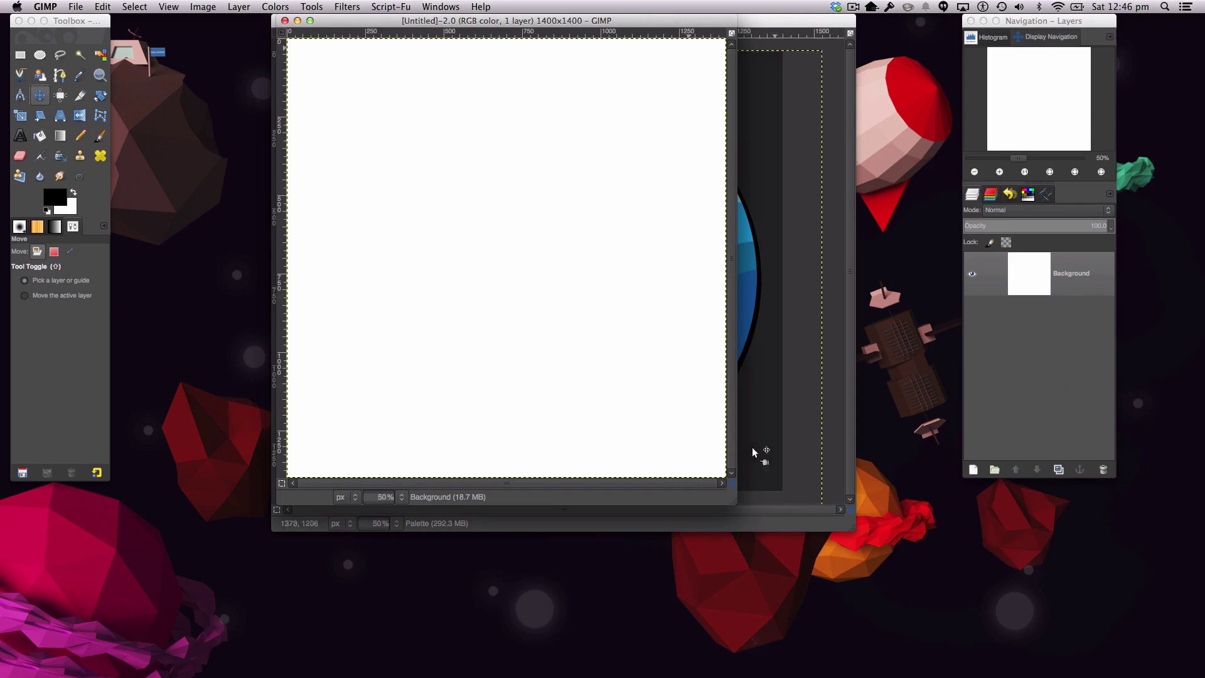
pyautogui.moveTo(733, 502); pyautogui.dragTo(854, 522)
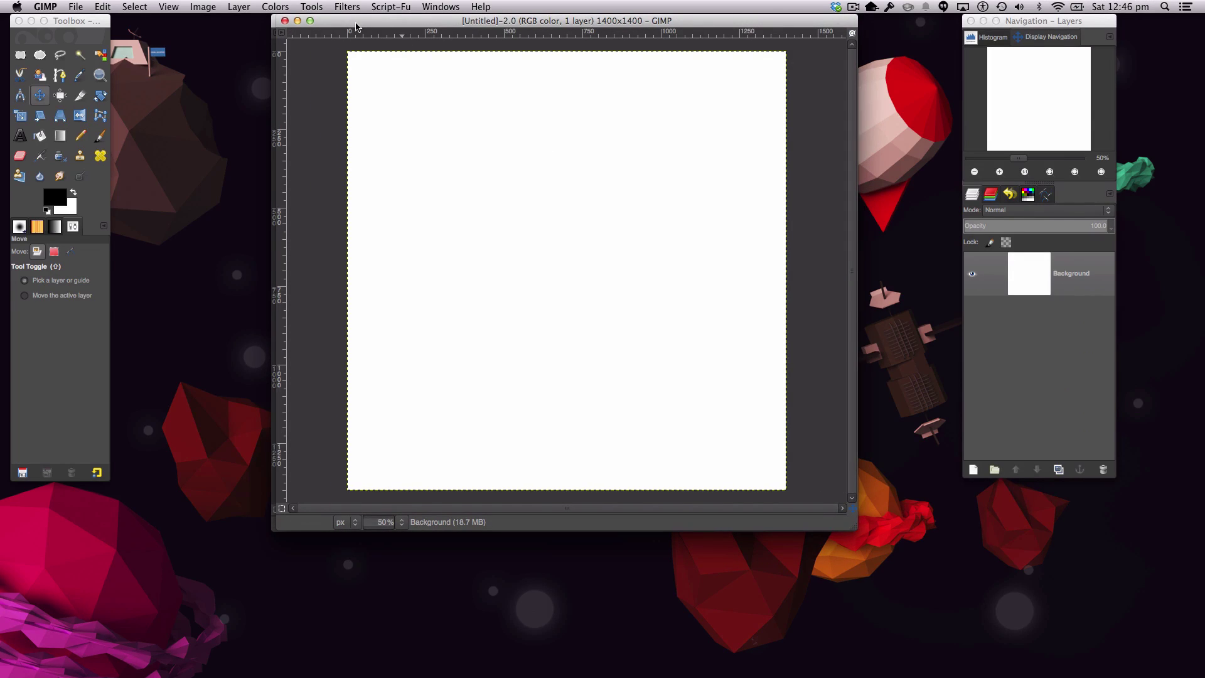
pyautogui.moveTo(356, 27); pyautogui.dragTo(349, 26)
pyautogui.moveTo(849, 529); pyautogui.dragTo(854, 532)
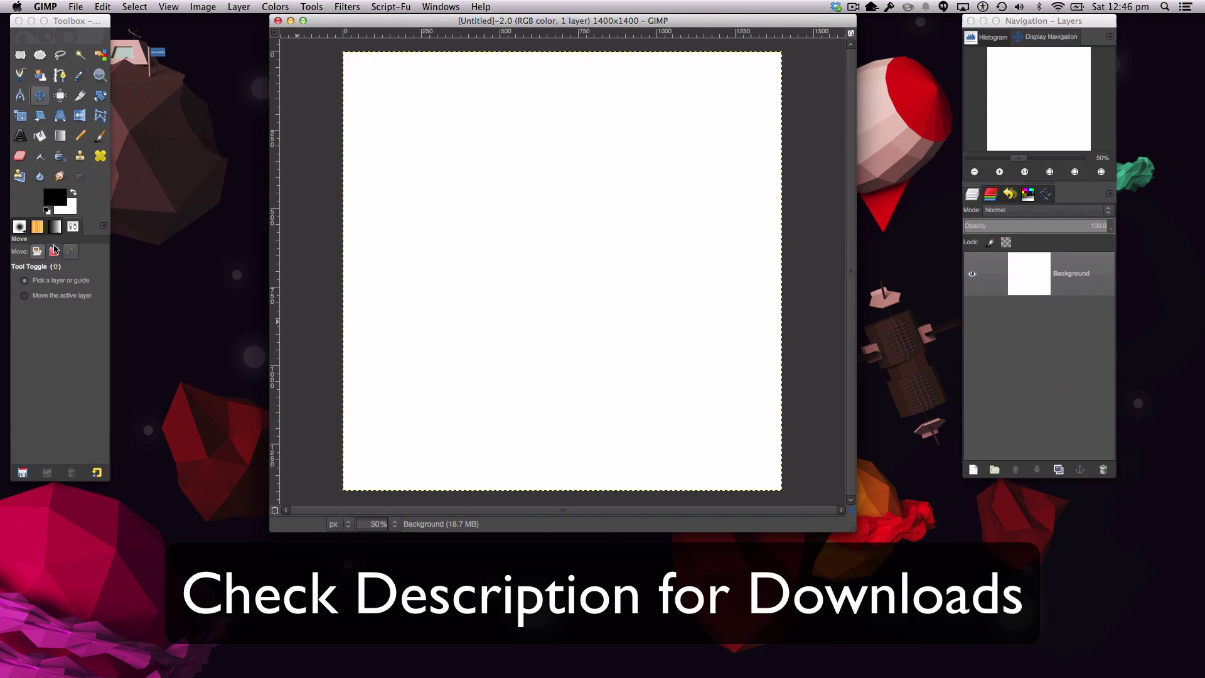
# - Set the foreground colour to dark grey 252525 and fill the whole background with it using Bucket Fill
pyautogui.click(42, 141)
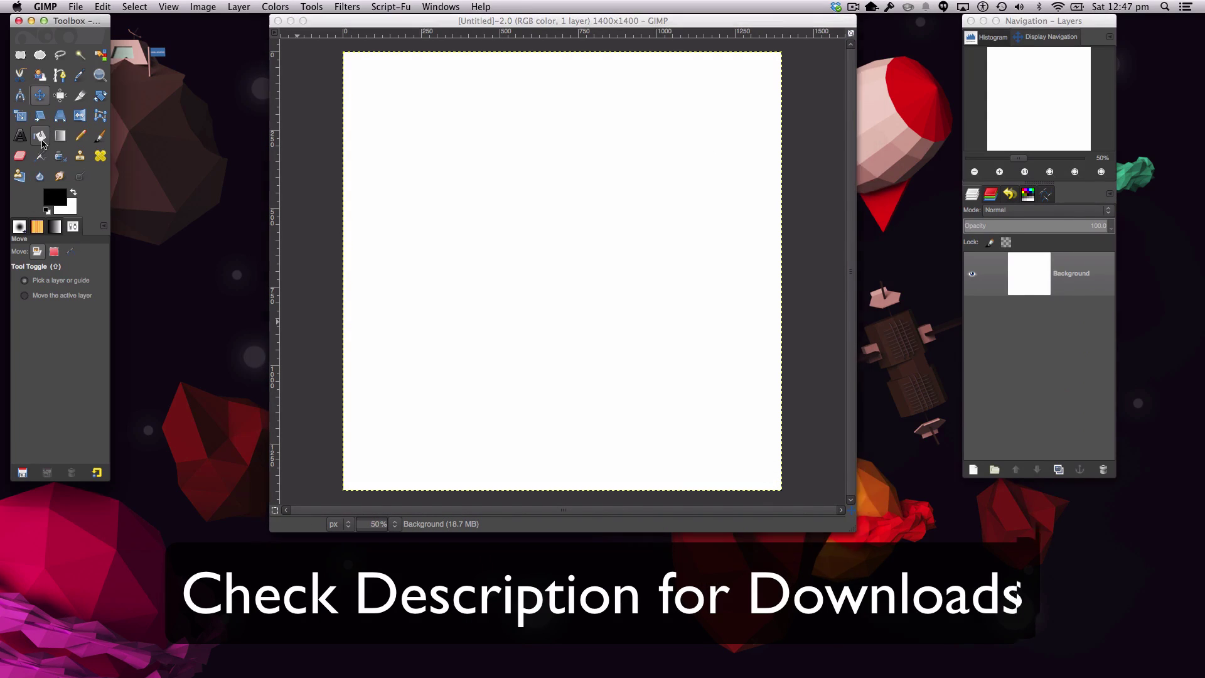
pyautogui.click(42, 141)
pyautogui.click(54, 202)
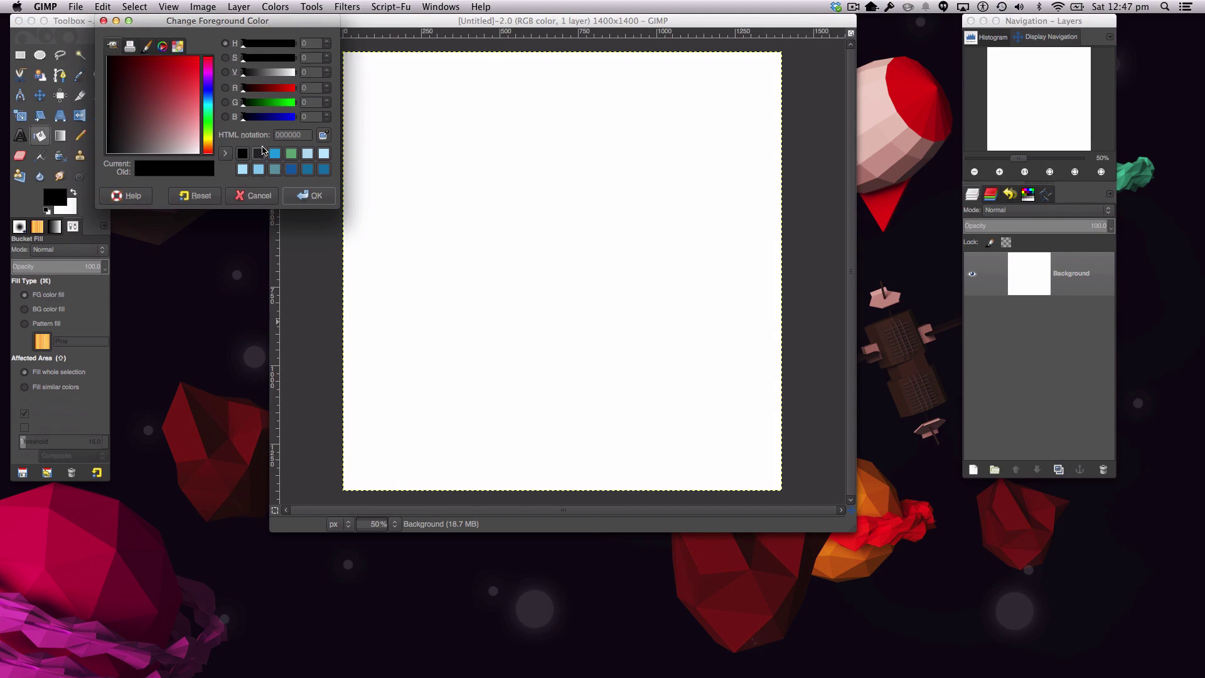
pyautogui.click(260, 152)
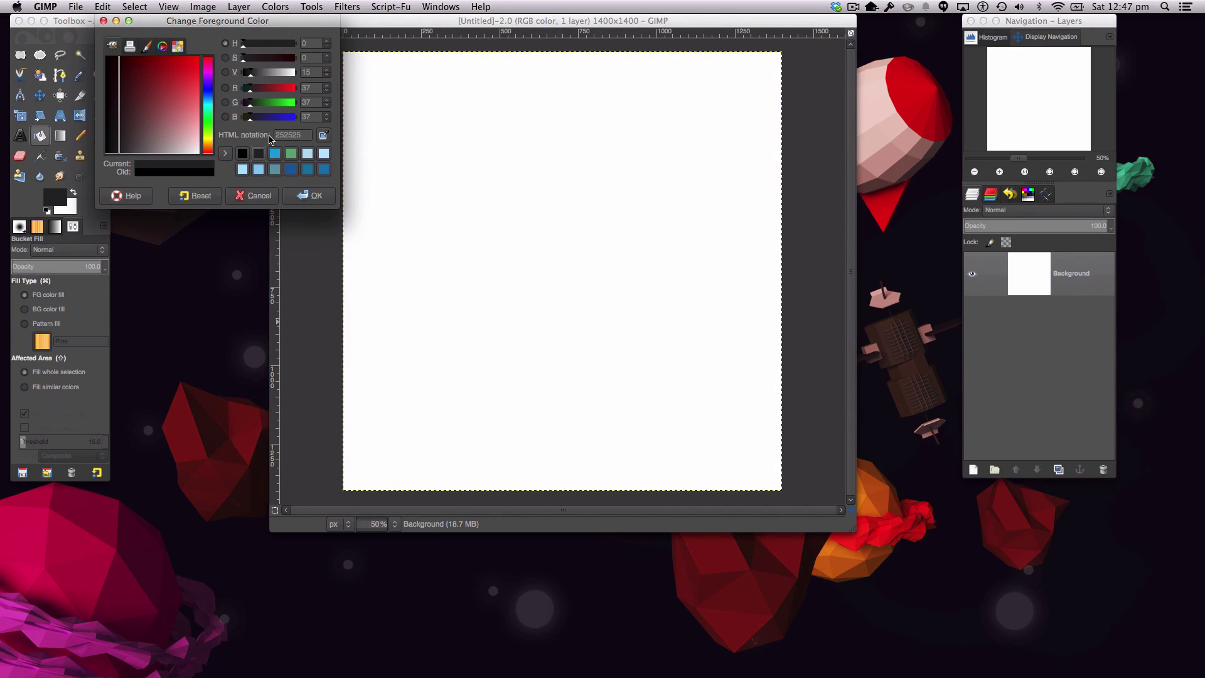
pyautogui.click(293, 189)
pyautogui.click(405, 261)
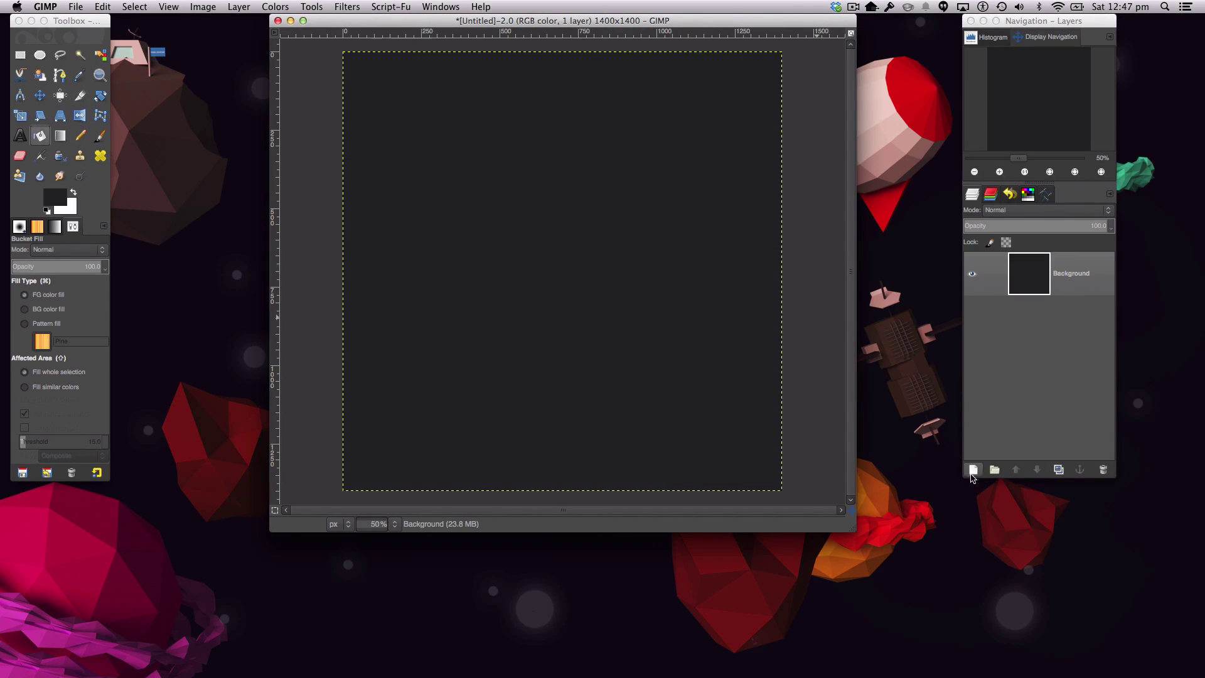
# - Add a new transparent layer above the dark grey background
pyautogui.click(973, 469)
pyautogui.click(659, 419)
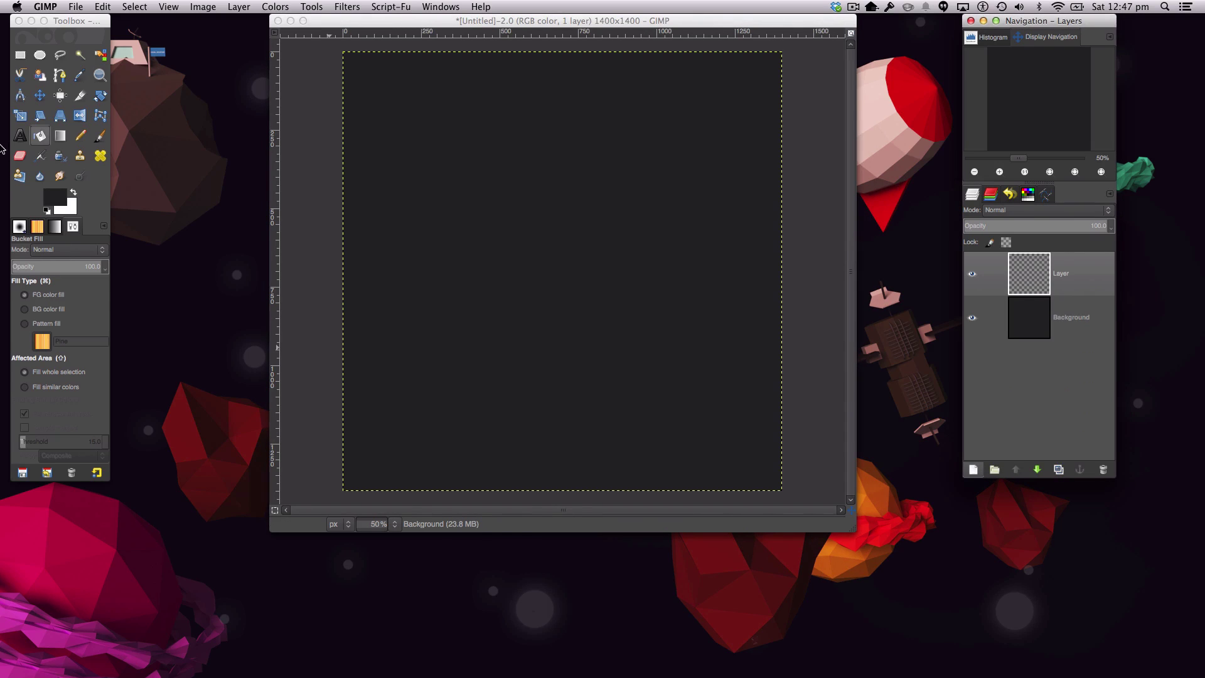
pyautogui.click(47, 54)
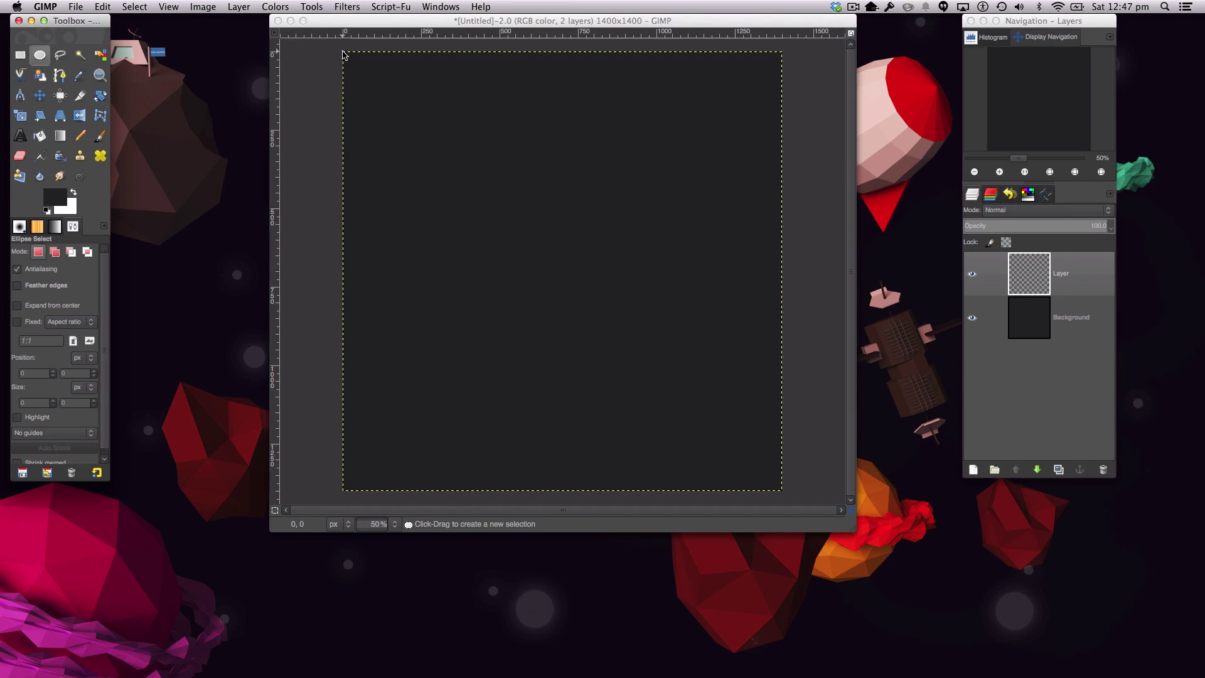
pyautogui.moveTo(344, 49); pyautogui.dragTo(782, 493)
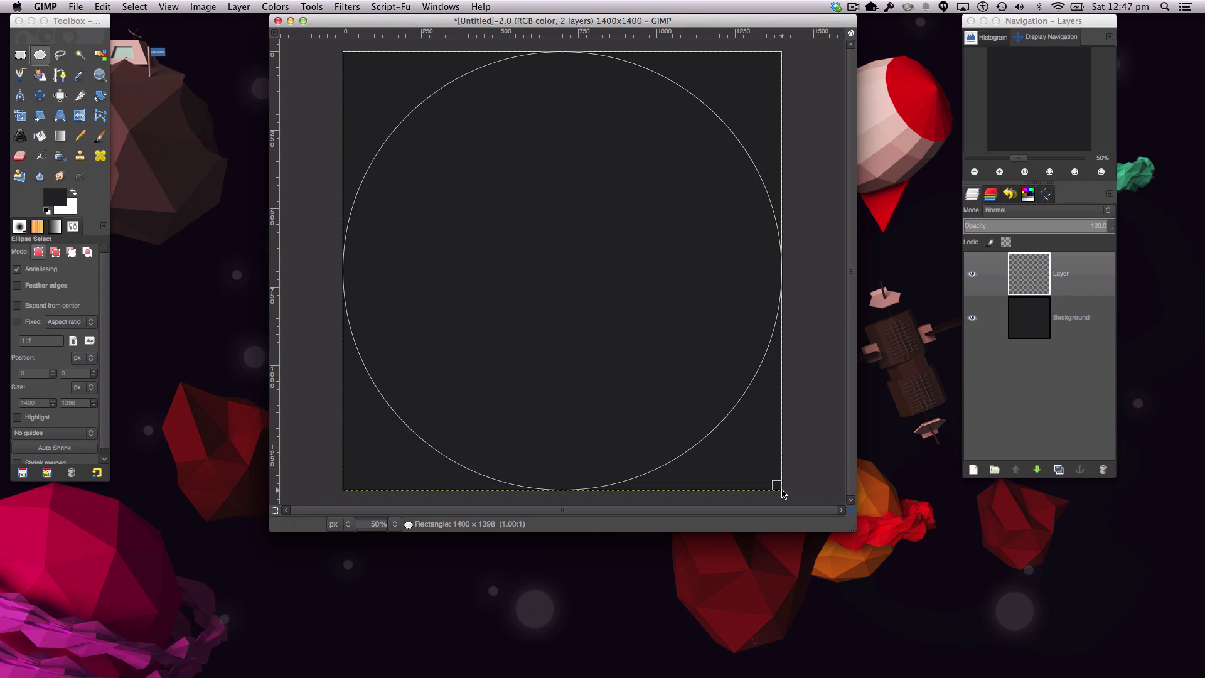
pyautogui.moveTo(783, 494); pyautogui.dragTo(782, 491)
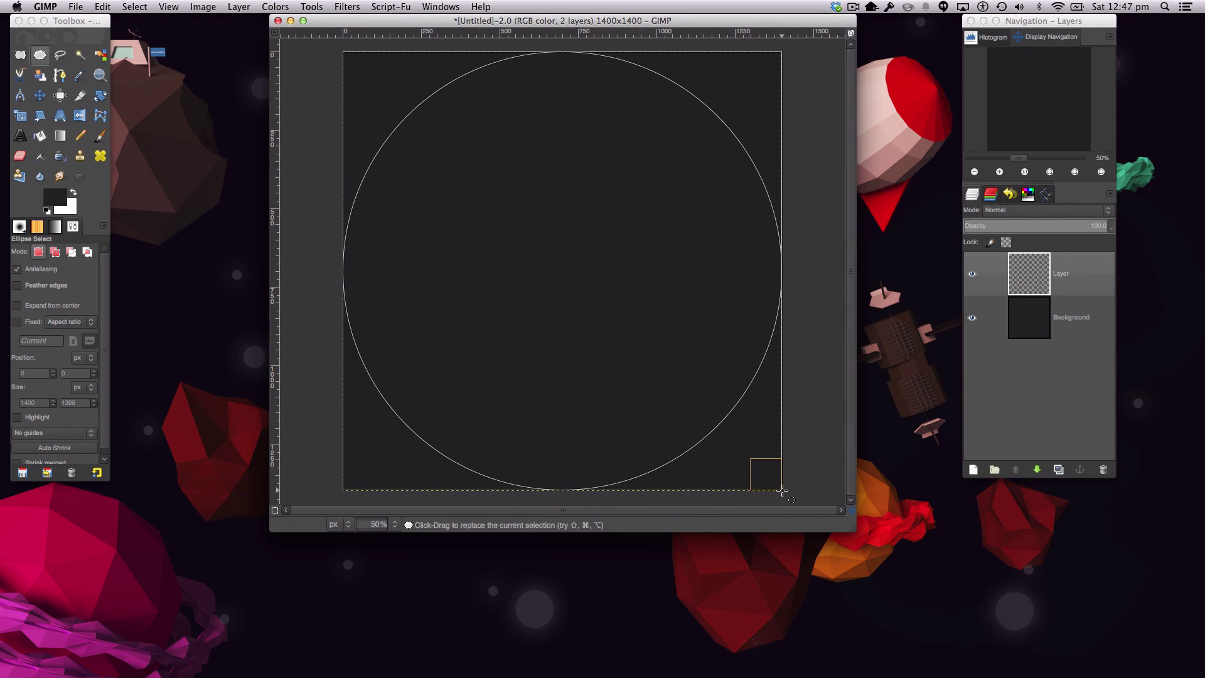
pyautogui.click(361, 84)
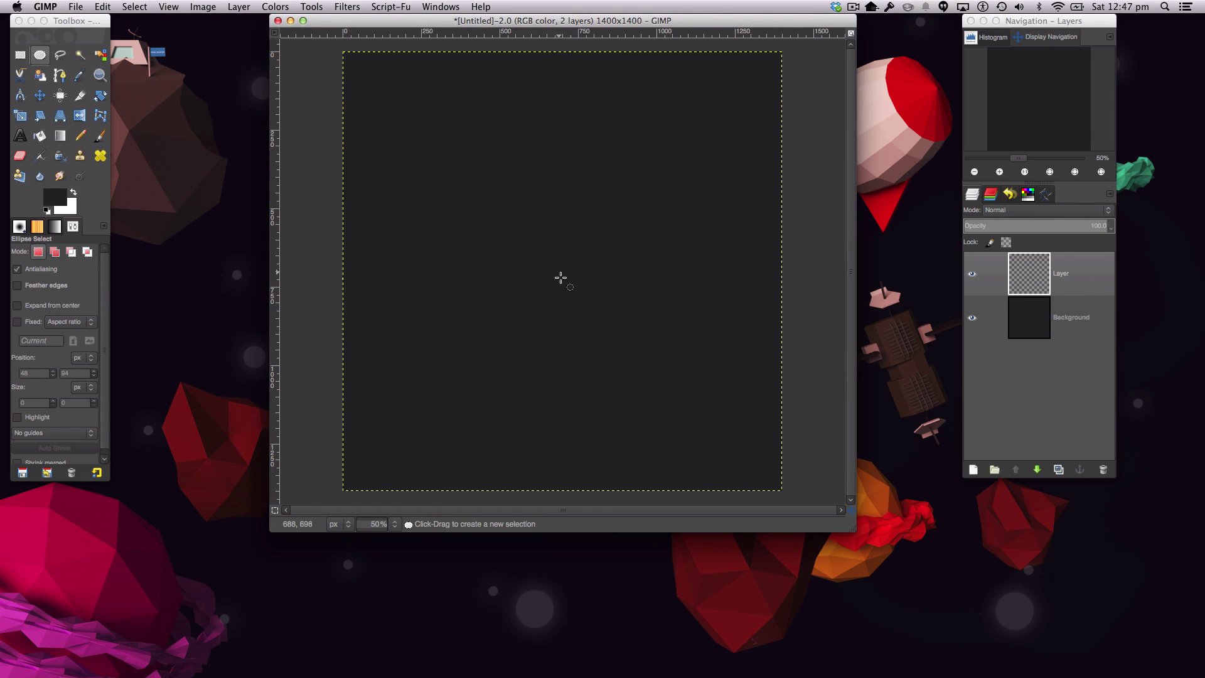
# - Make a circular selection about 1232 px across near the canvas centre, fill it with black on the new layer and clear the selection
pyautogui.moveTo(561, 282); pyautogui.dragTo(399, 89)
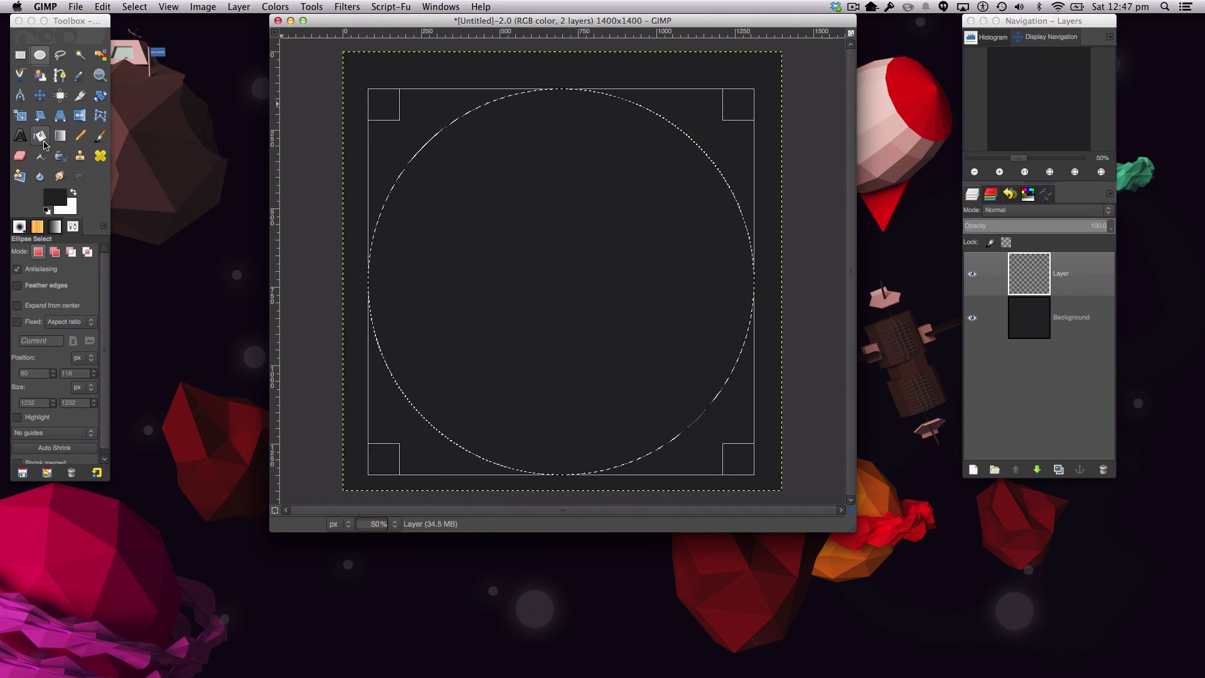
pyautogui.click(40, 135)
pyautogui.click(47, 211)
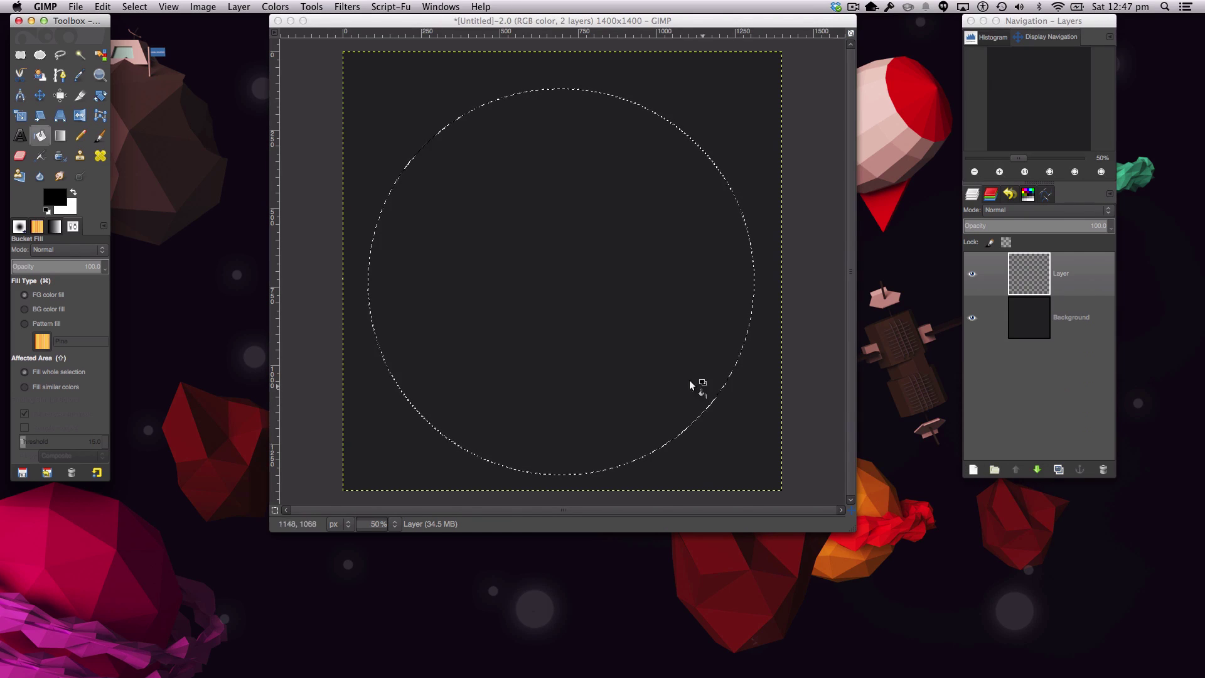
pyautogui.click(533, 307)
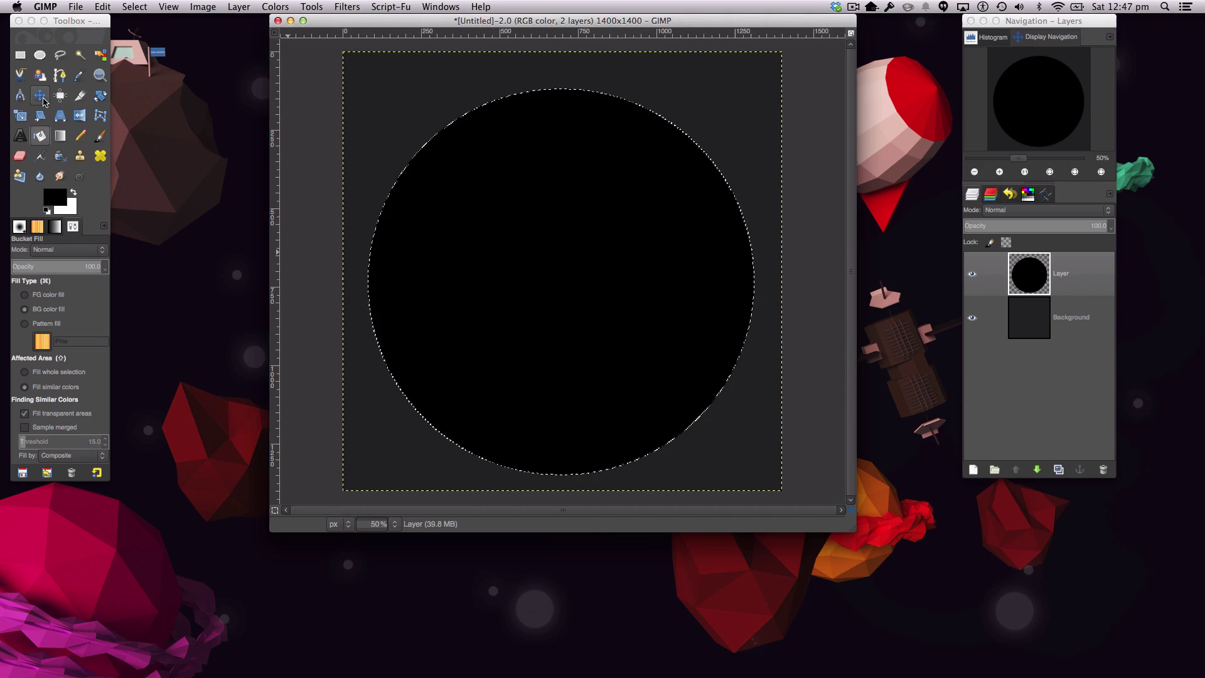
pyautogui.press('super+shift+a')
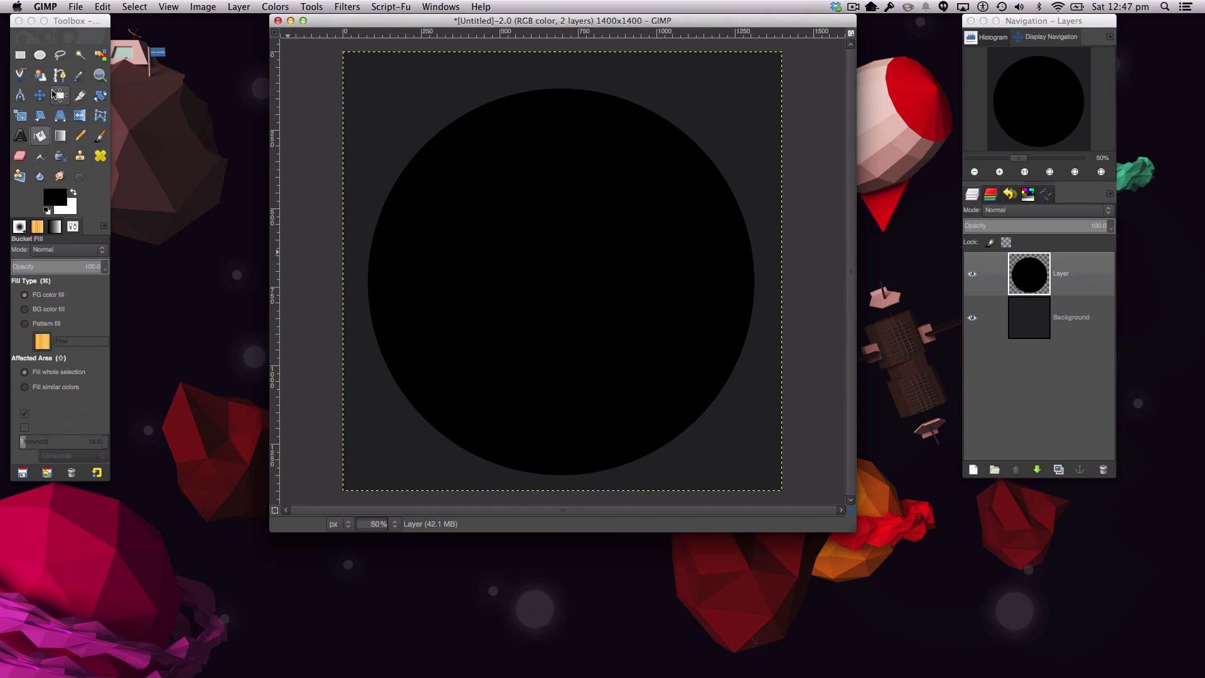
# - Move the black circle's layer slightly up and to the right to centre the circle on the canvas
pyautogui.click(60, 95)
pyautogui.click(52, 295)
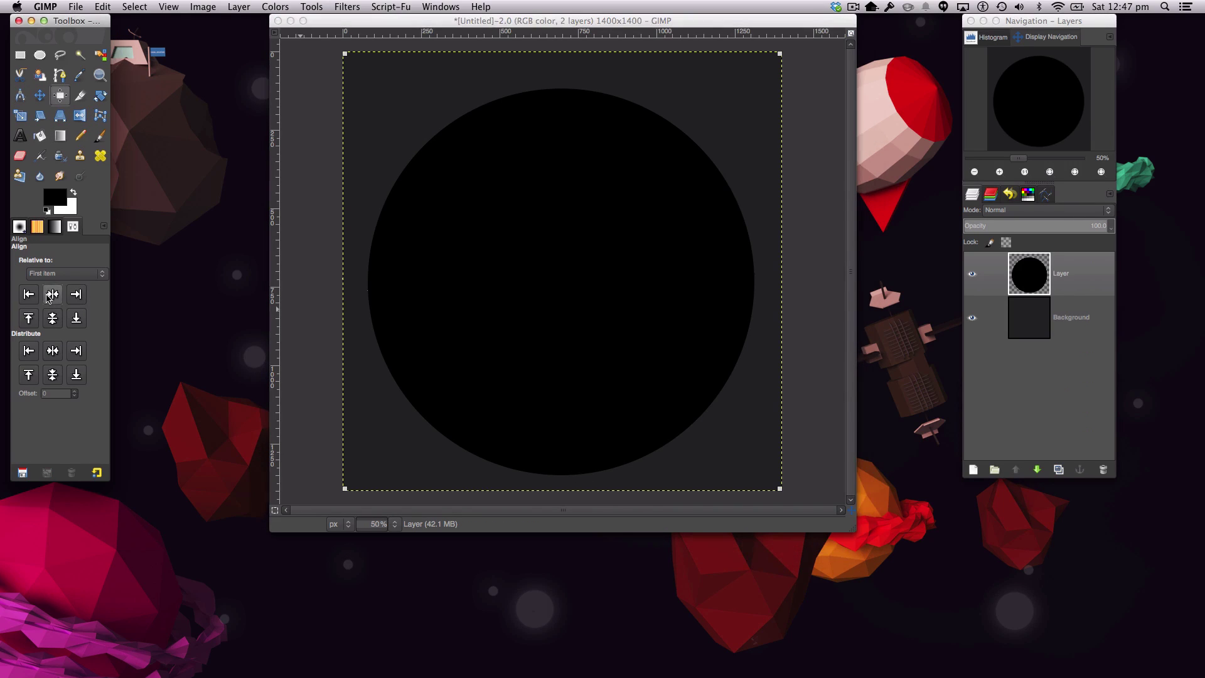
pyautogui.click(40, 95)
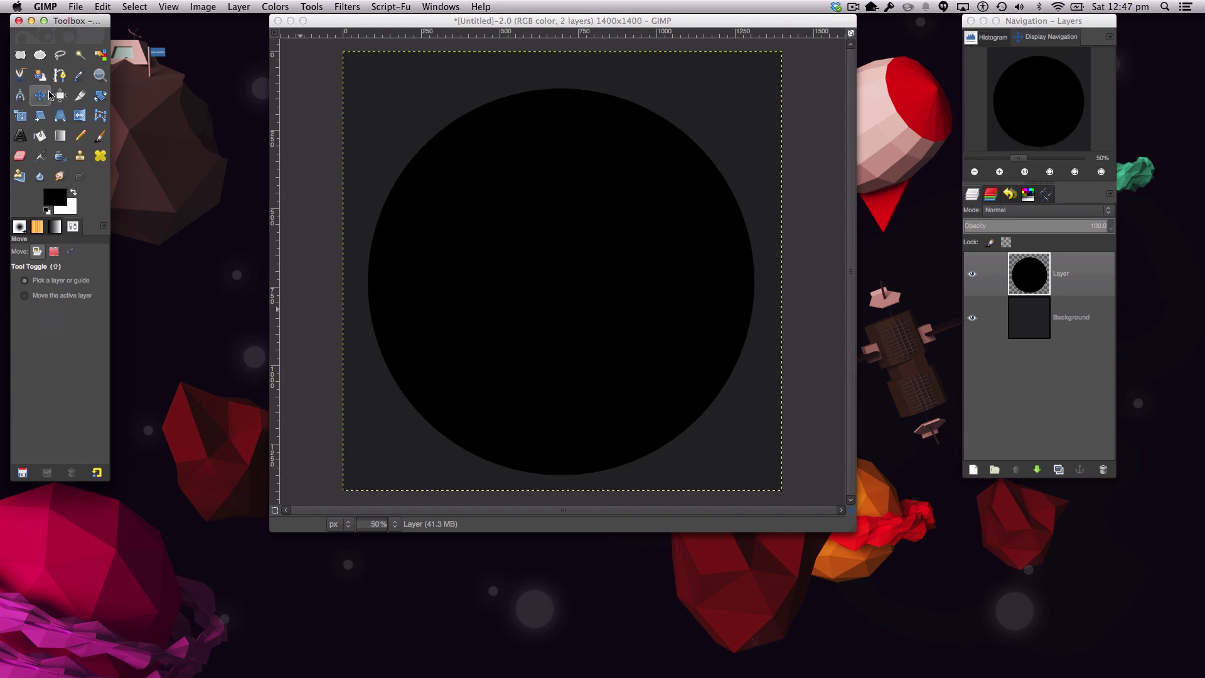
pyautogui.click(554, 299)
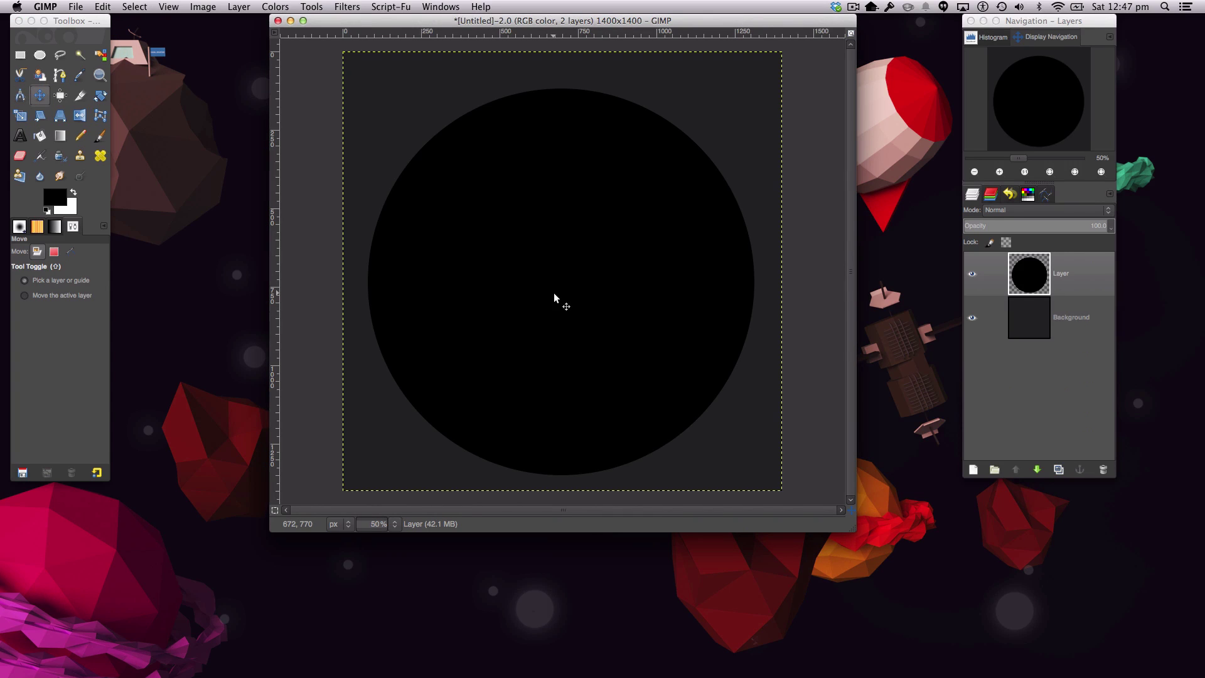
pyautogui.press('Up')
pyautogui.press('Up')
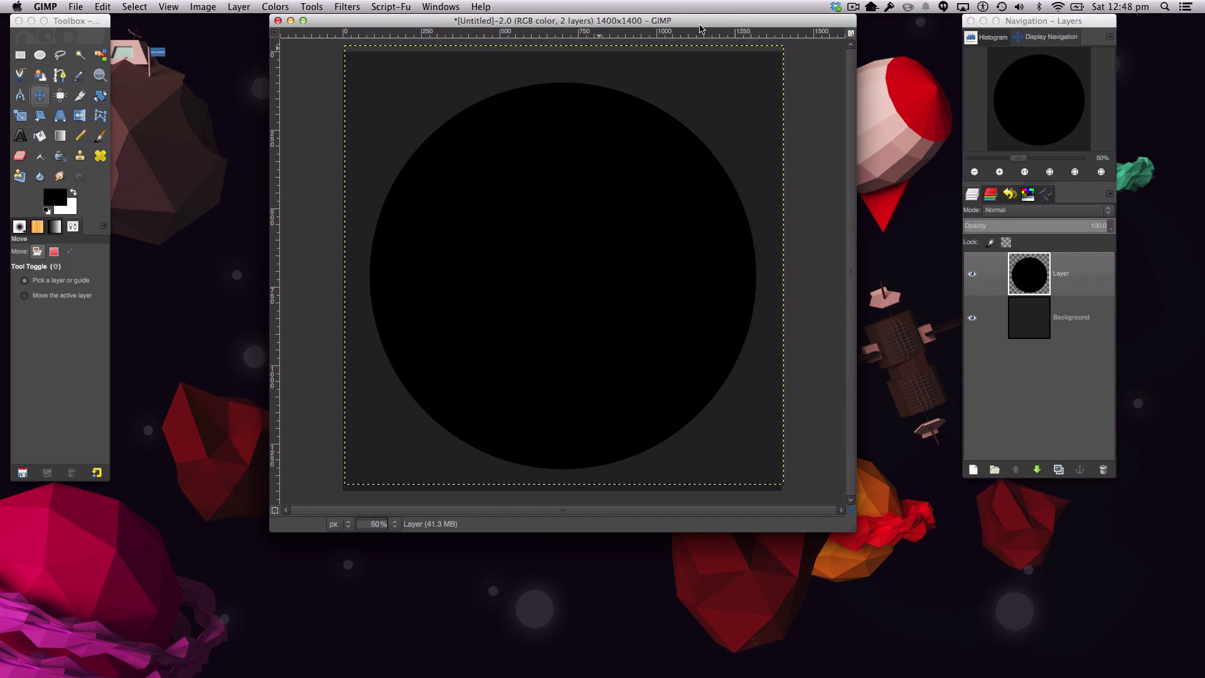
# - Pick the light blue palette swatch in the finished logo image as the foreground colour and return to the new image
pyautogui.moveTo(700, 27); pyautogui.dragTo(711, 149)
pyautogui.click(625, 22)
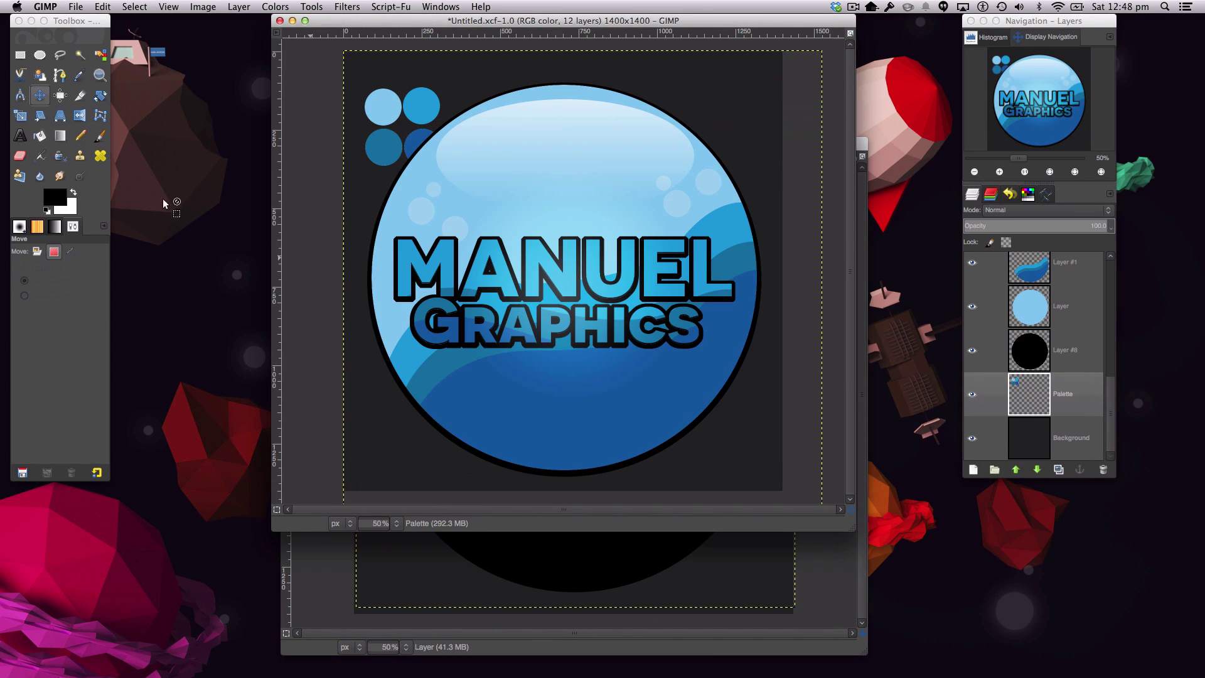
pyautogui.click(80, 74)
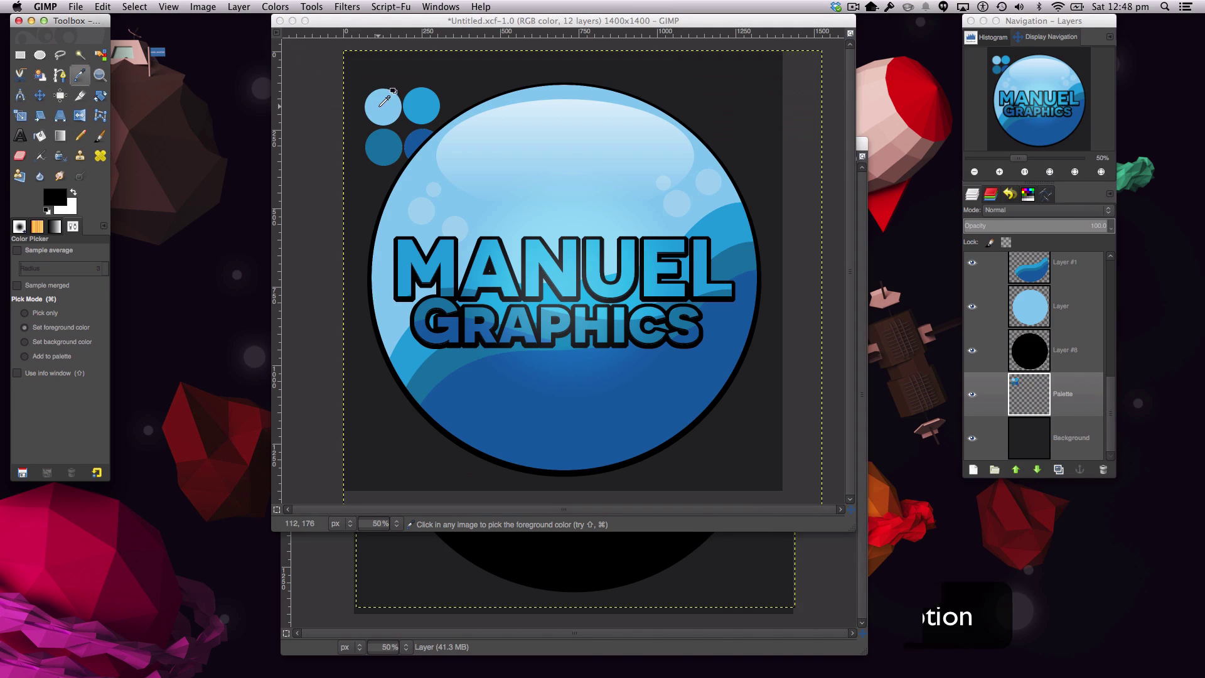
pyautogui.click(384, 106)
pyautogui.click(347, 550)
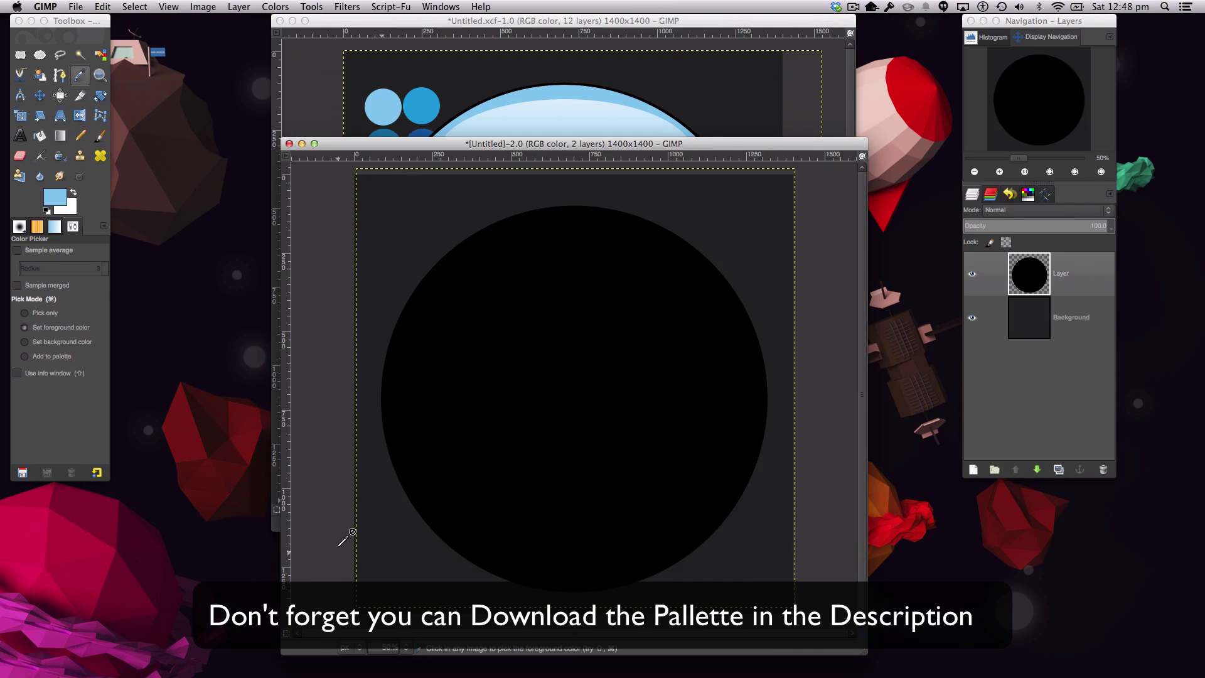
pyautogui.moveTo(389, 150); pyautogui.dragTo(380, 12)
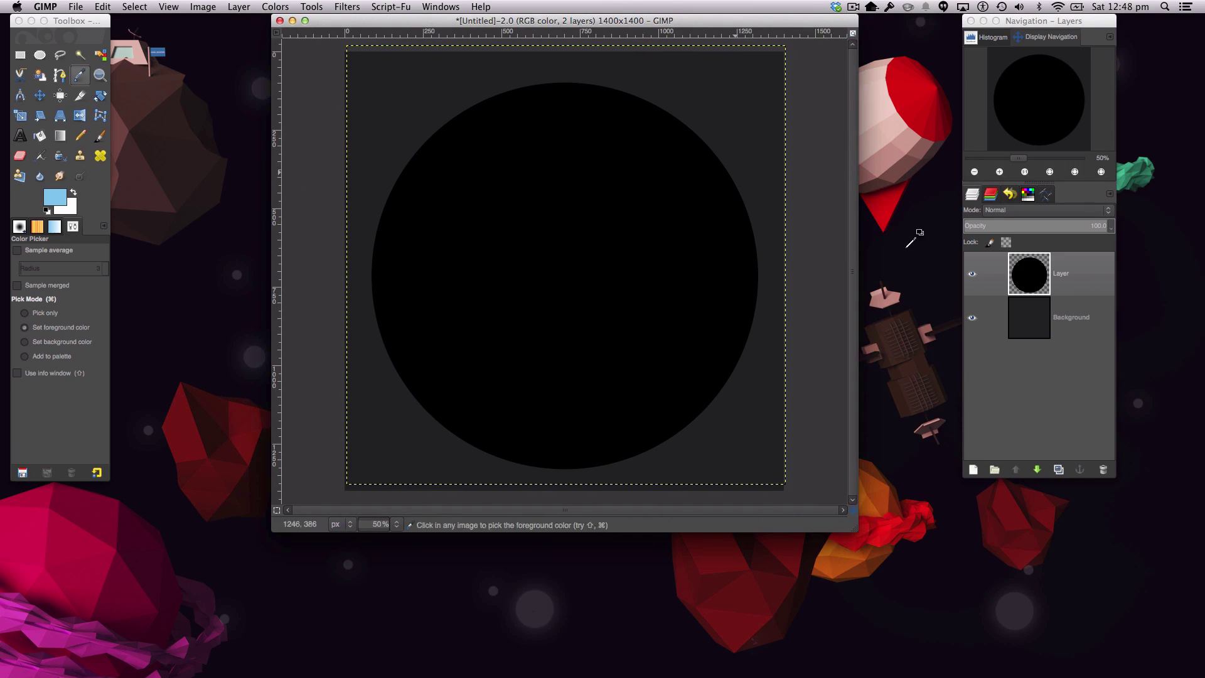
# - Select the black circle from its layer's alpha, fill it with the light blue foreground colour and clear the selection
pyautogui.rightClick(1058, 275)
pyautogui.click(1110, 546)
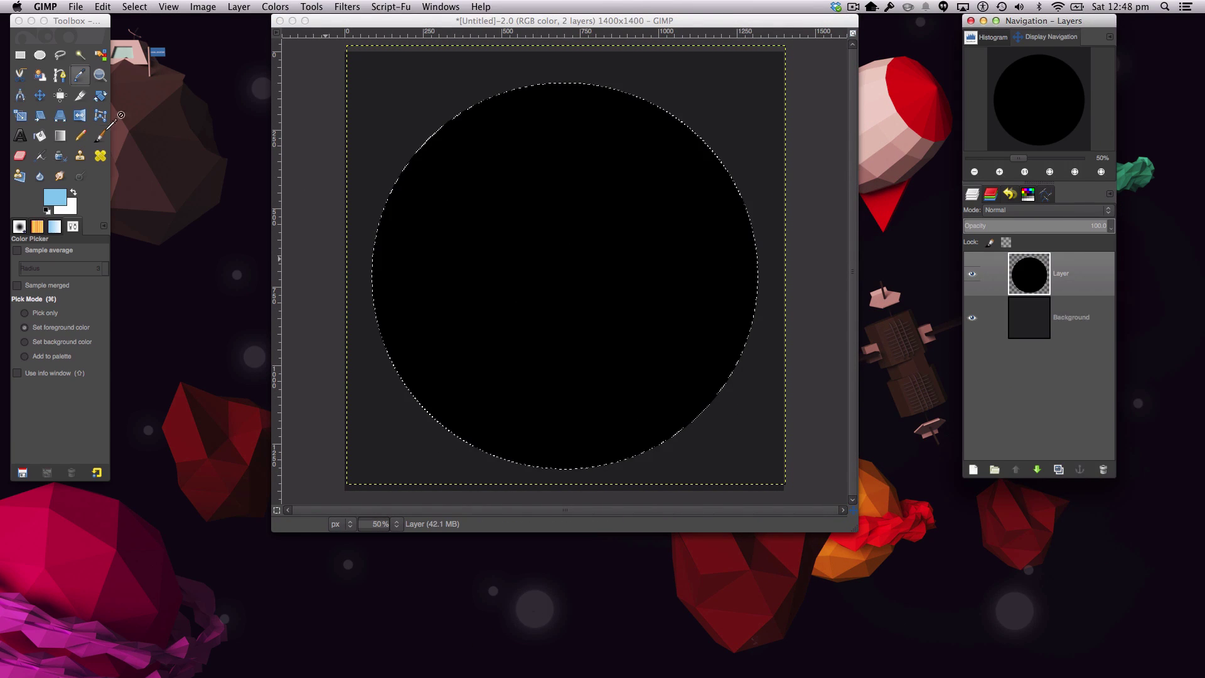
pyautogui.click(40, 135)
pyautogui.click(693, 256)
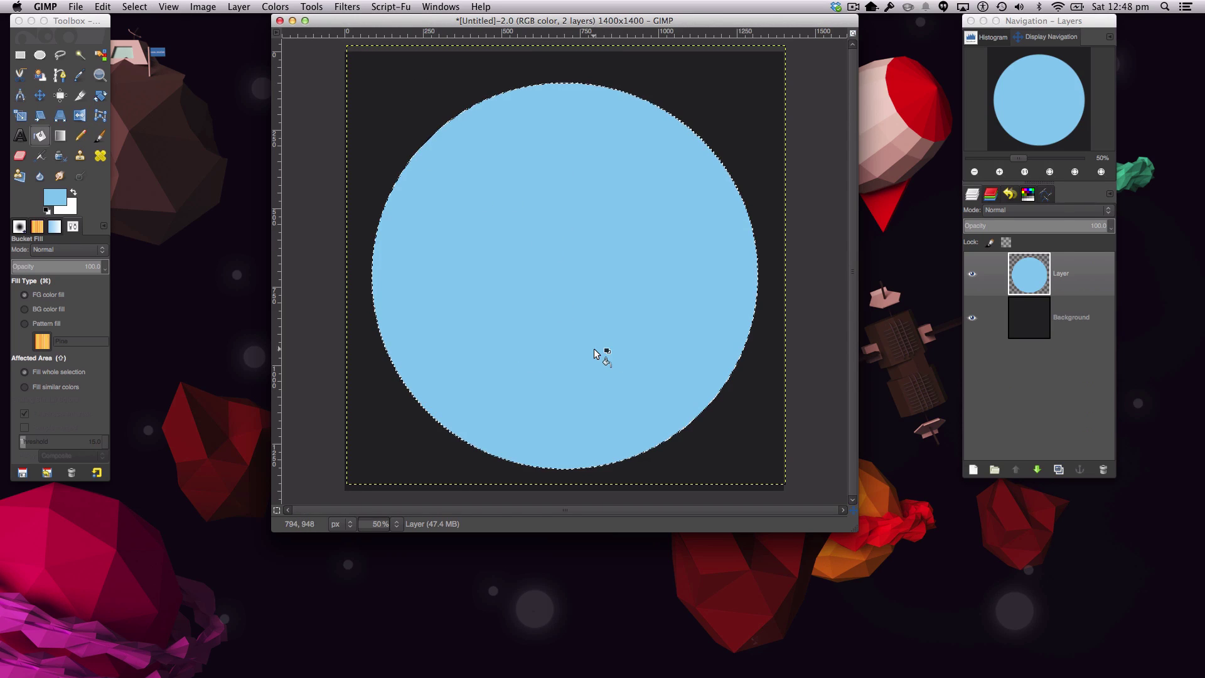
pyautogui.press('super+shift')
pyautogui.press('super+shift+a')
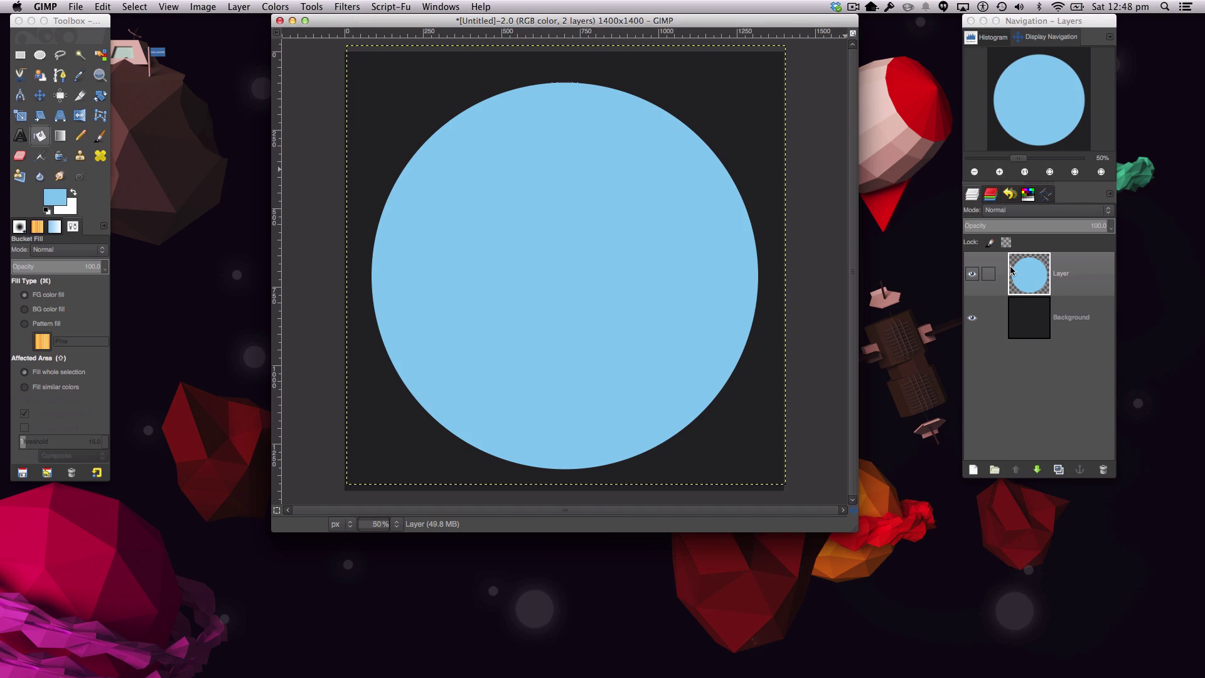
# - Duplicate the blue circle layer, naming the lower of the two Drop Shadow and the upper one Circle
pyautogui.click(1057, 470)
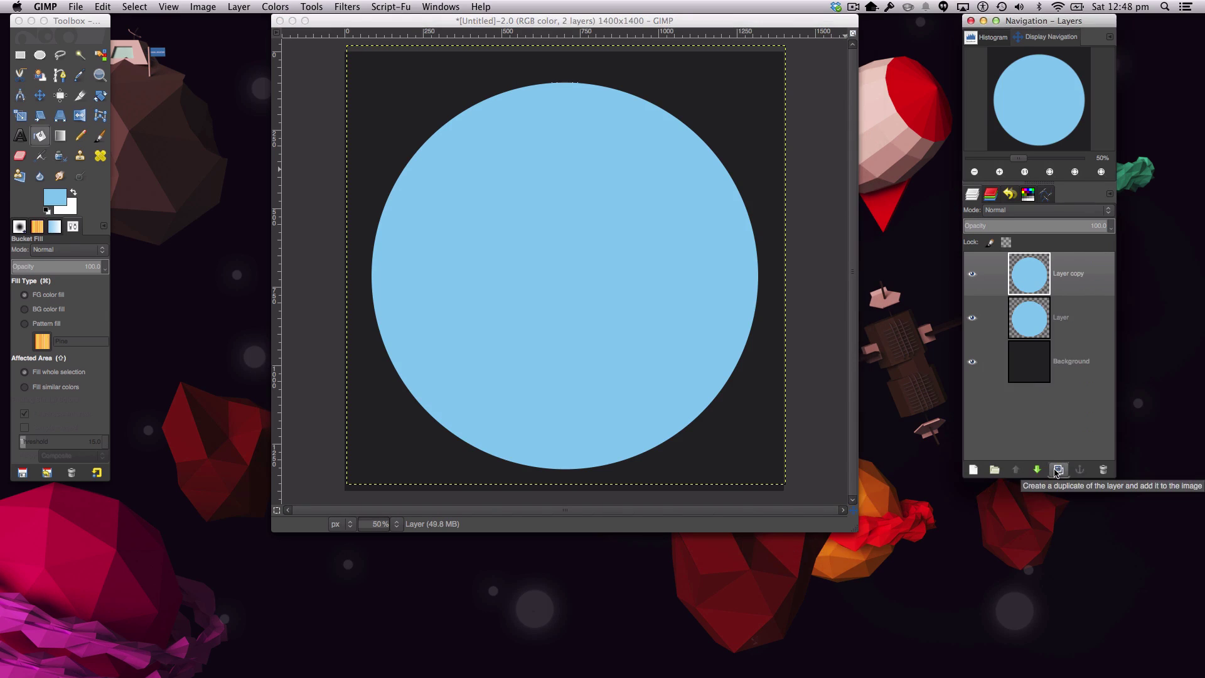
pyautogui.moveTo(1047, 290); pyautogui.dragTo(1064, 326)
pyautogui.doubleClick(1067, 315)
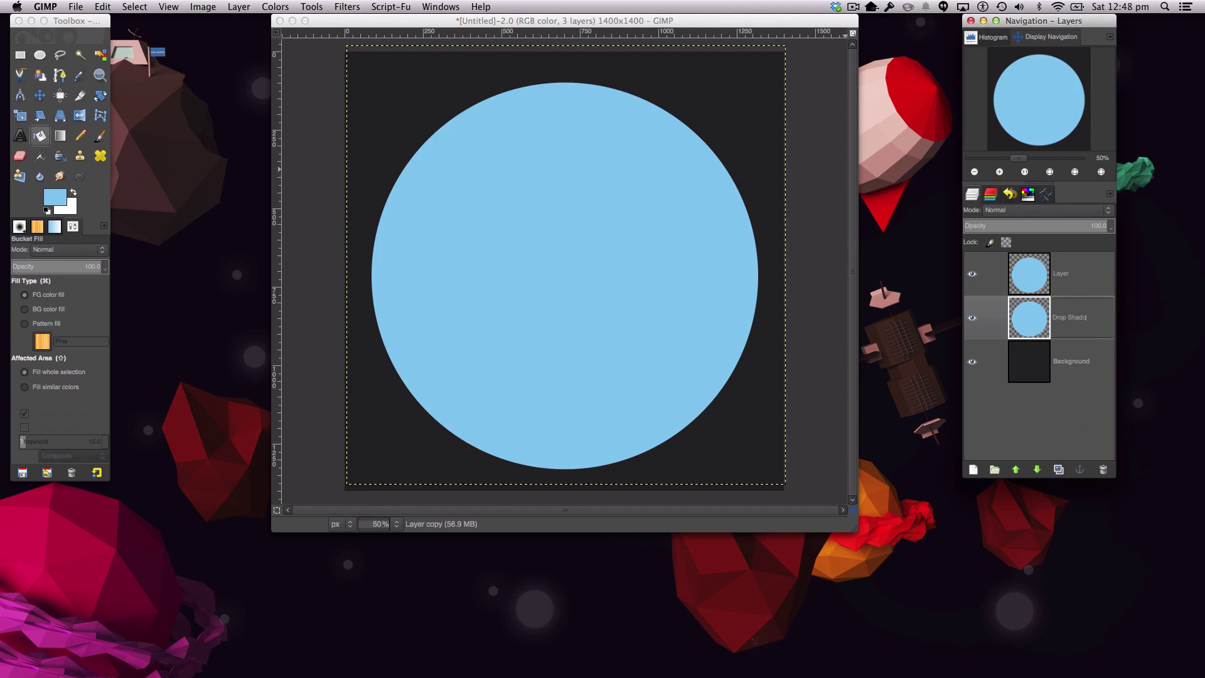
pyautogui.press('Return')
pyautogui.doubleClick(1067, 274)
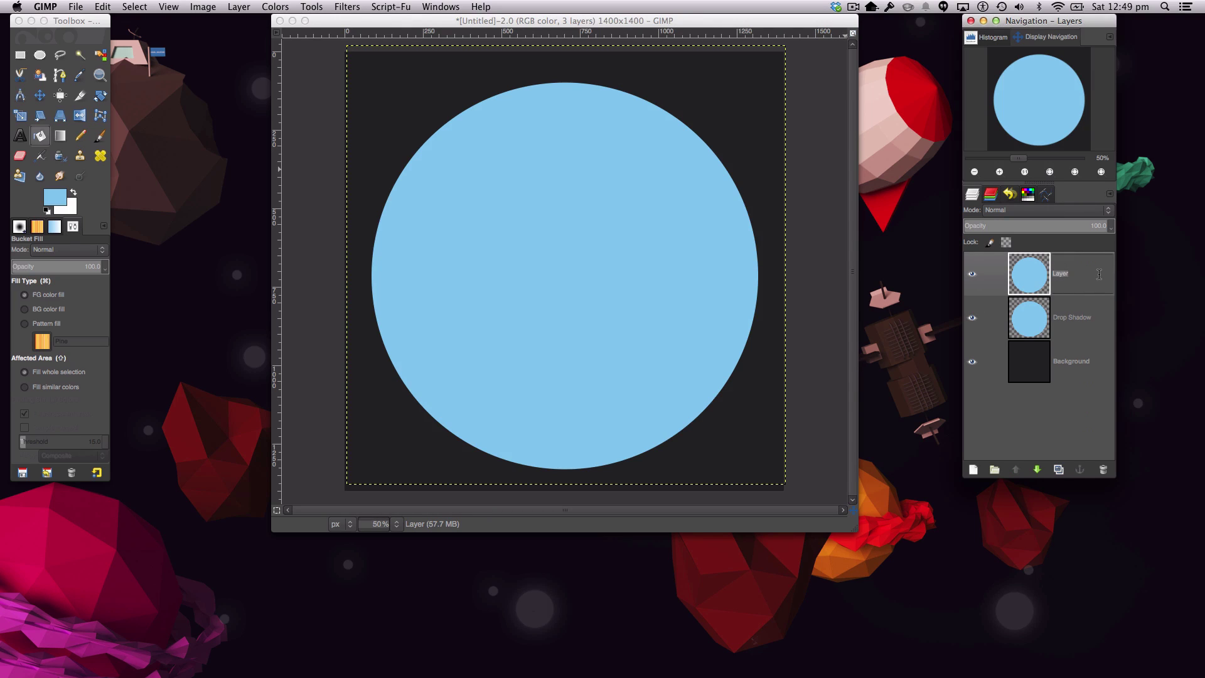
pyautogui.press('Return')
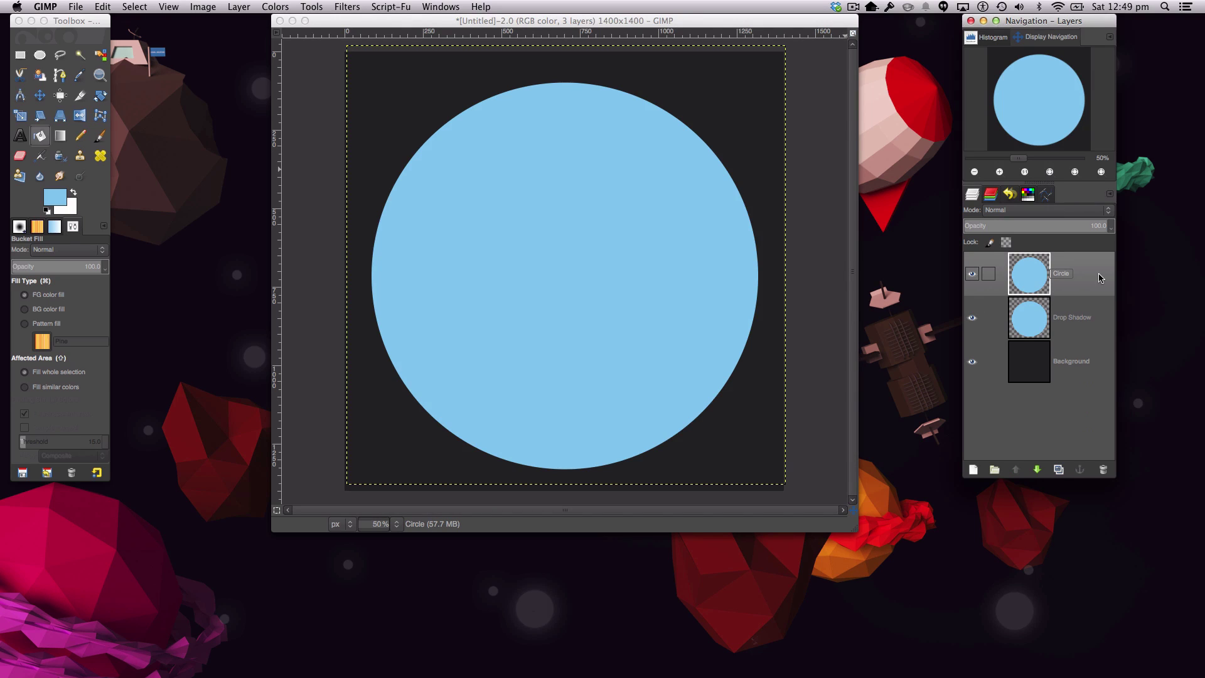
# - Select the circle on the Drop Shadow layer from its alpha and grow the selection slightly beyond the circle's edge
pyautogui.click(1094, 320)
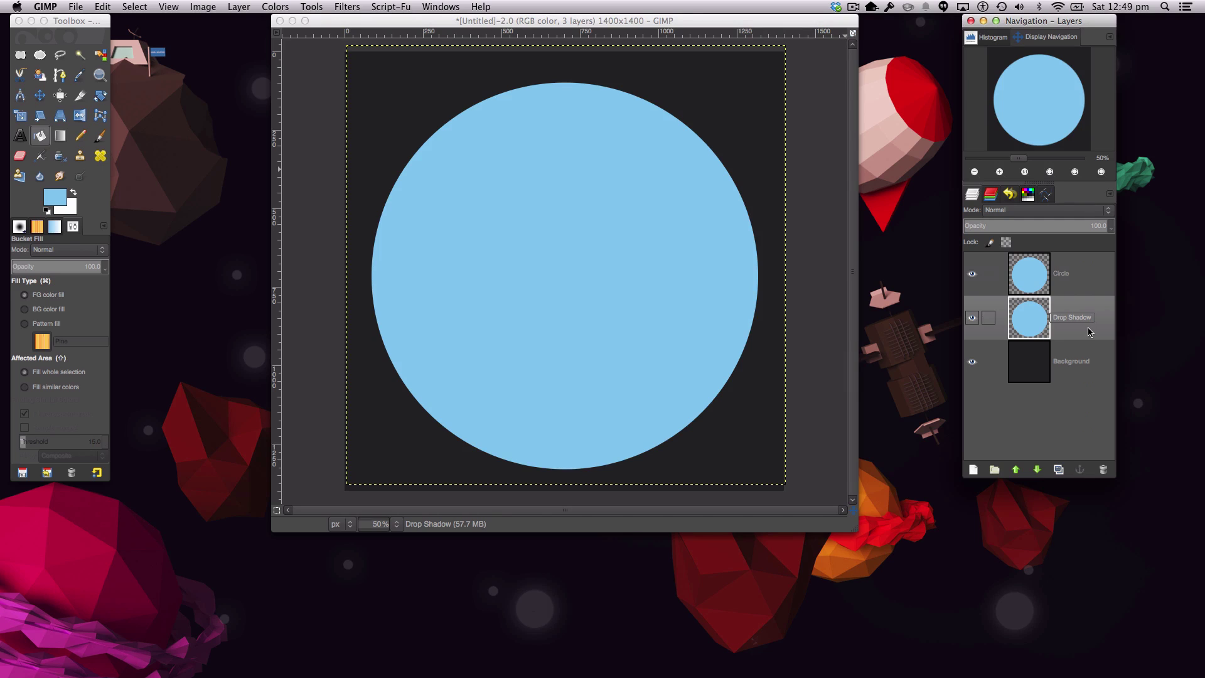
pyautogui.rightClick(1089, 332)
pyautogui.click(1123, 600)
pyautogui.click(150, 5)
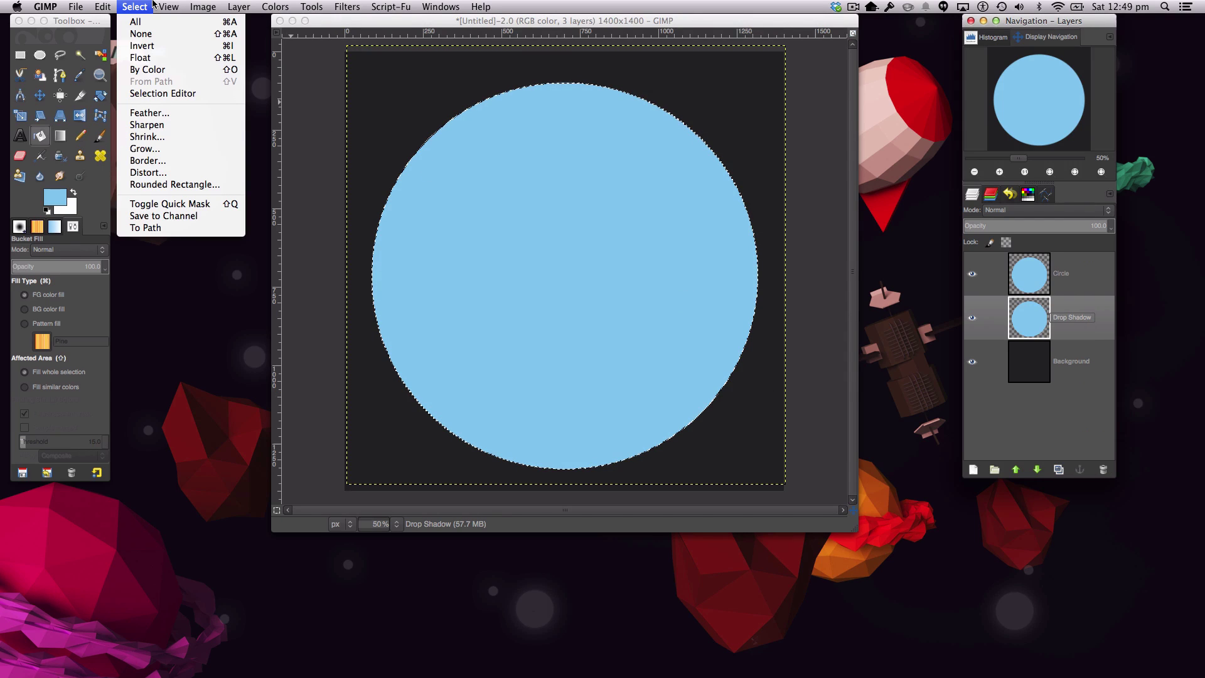
pyautogui.click(149, 150)
pyautogui.click(659, 361)
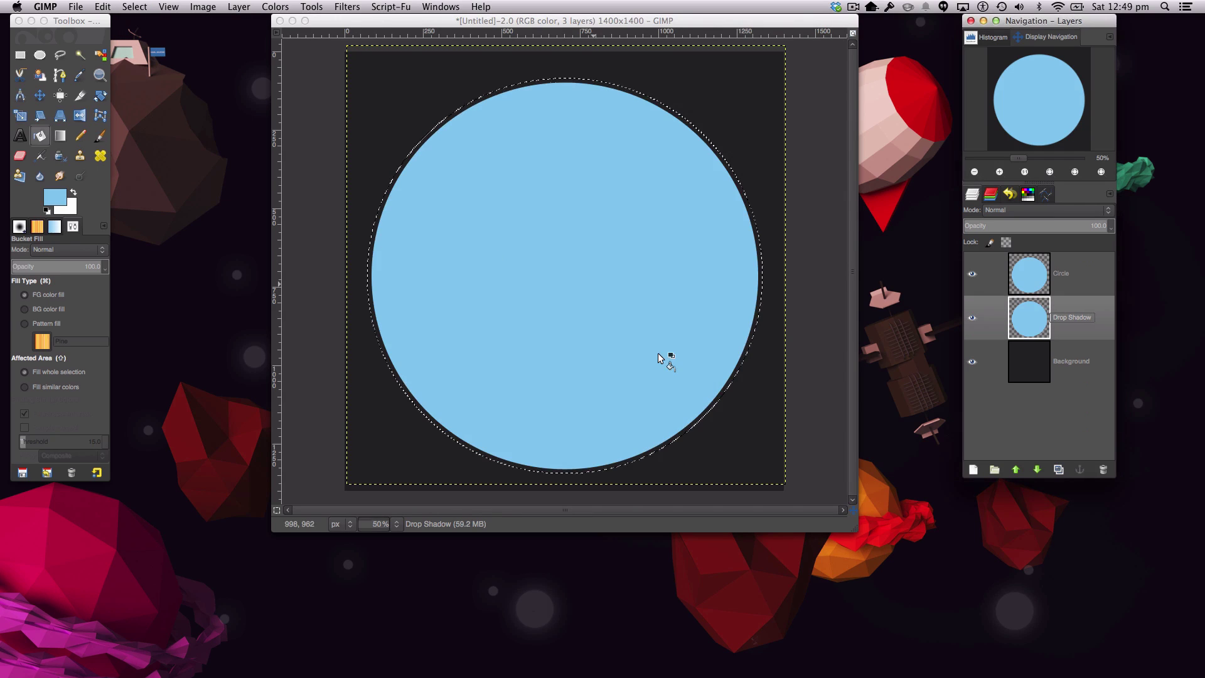
# - Fill the grown selection on the Drop Shadow layer with black and clear the selection
pyautogui.click(47, 211)
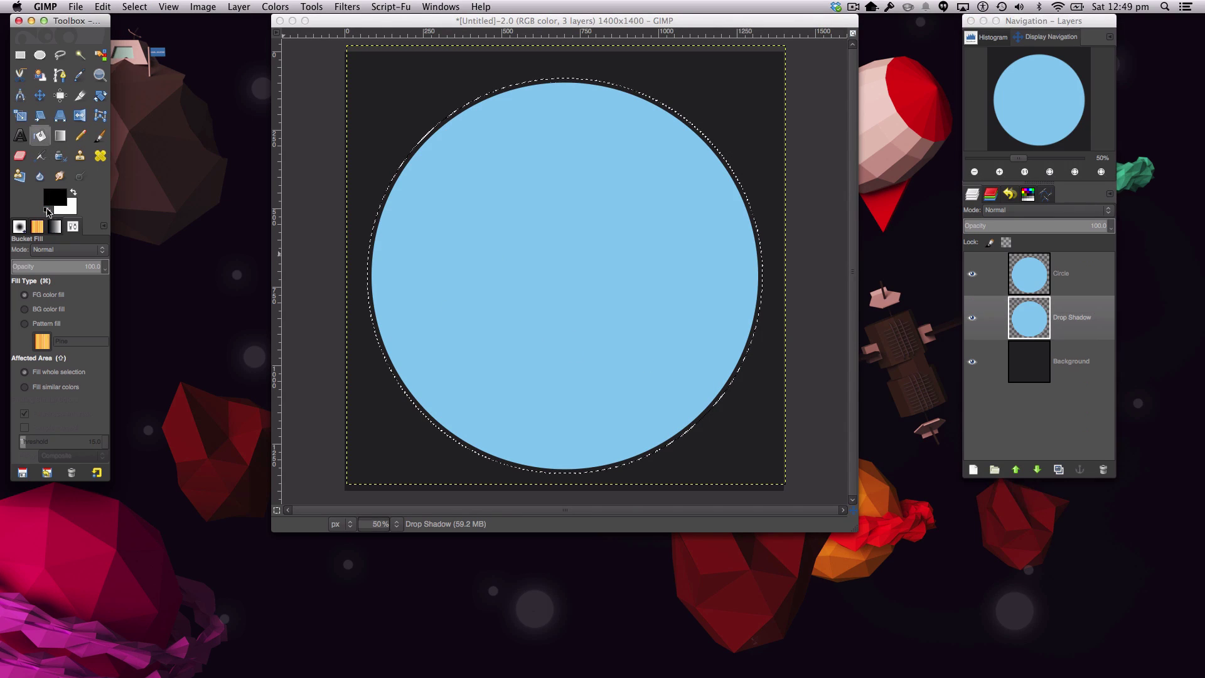
pyautogui.click(564, 149)
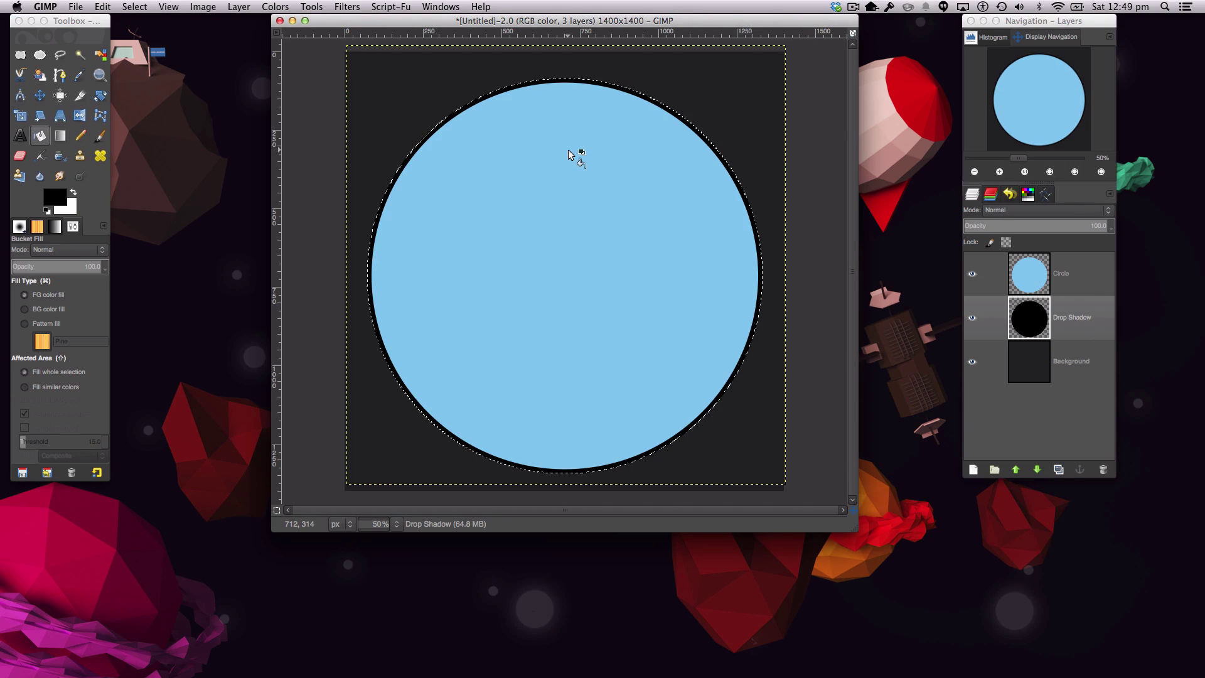
pyautogui.press('super+shift+a')
pyautogui.click(134, 7)
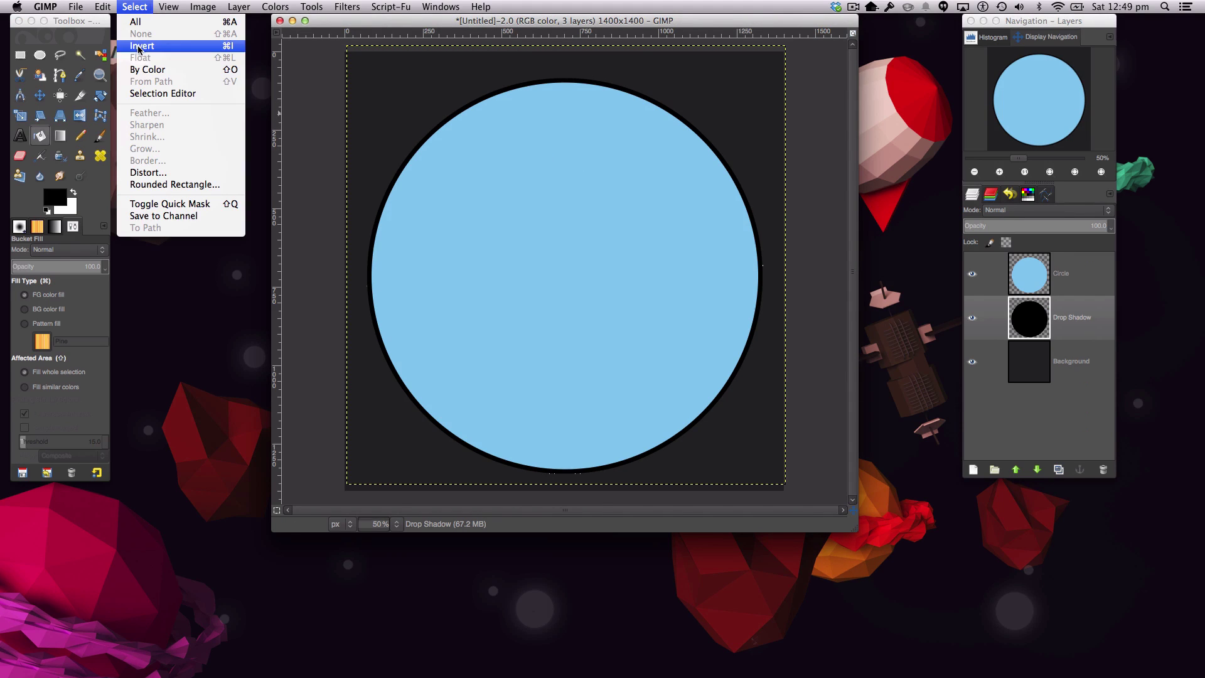
pyautogui.click(41, 135)
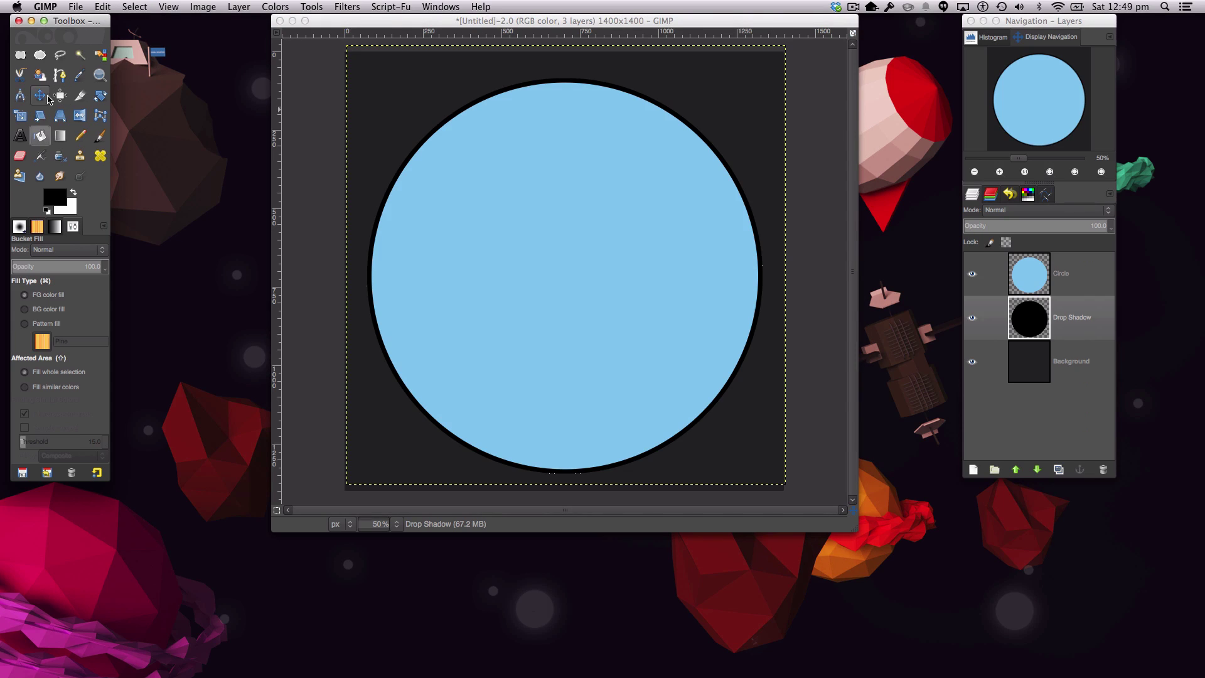
# - Nudge the Drop Shadow layer down a few pixels so the black rim is thicker beneath the blue circle
pyautogui.click(39, 95)
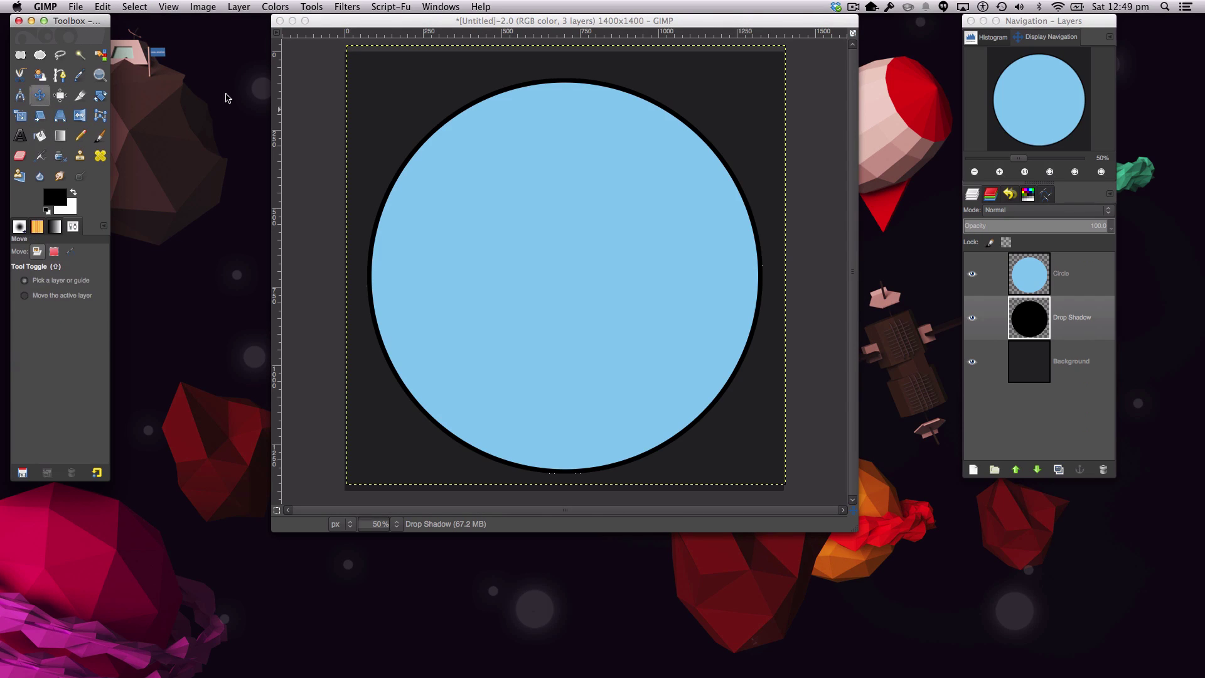
pyautogui.click(567, 88)
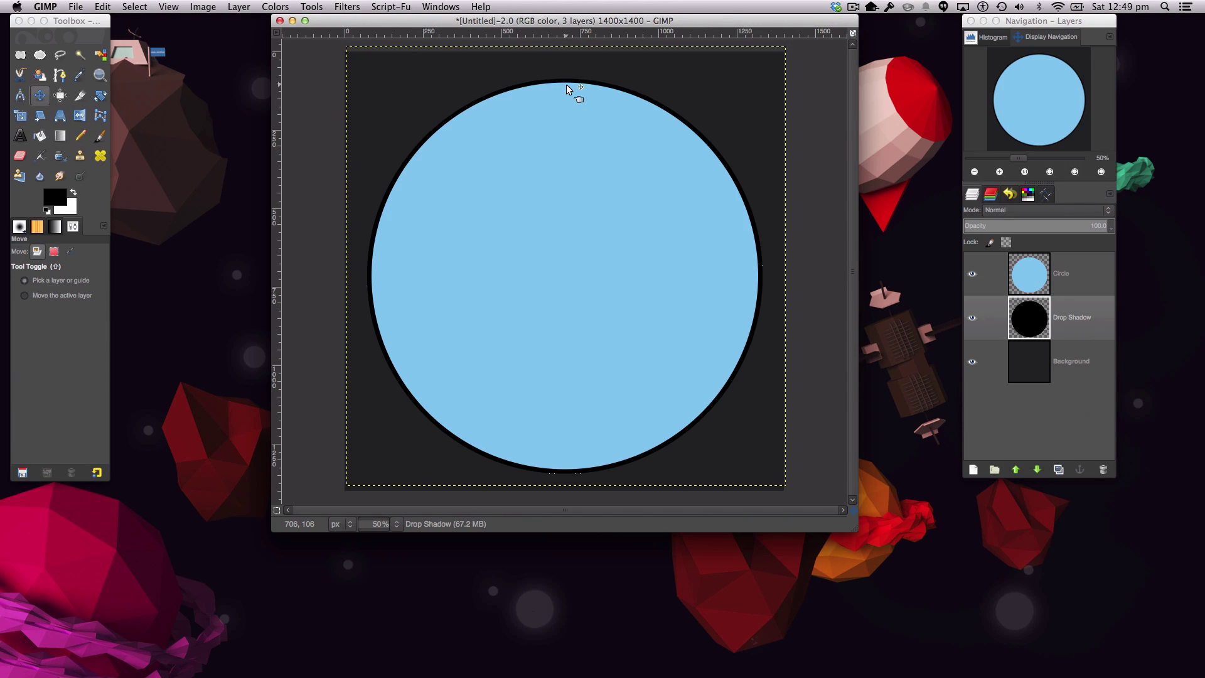
pyautogui.press('Down')
pyautogui.press('Down')
pyautogui.press('Down')
pyautogui.press('Down')
pyautogui.press('Down')
pyautogui.press('Down')
pyautogui.press('Down')
pyautogui.press('Down')
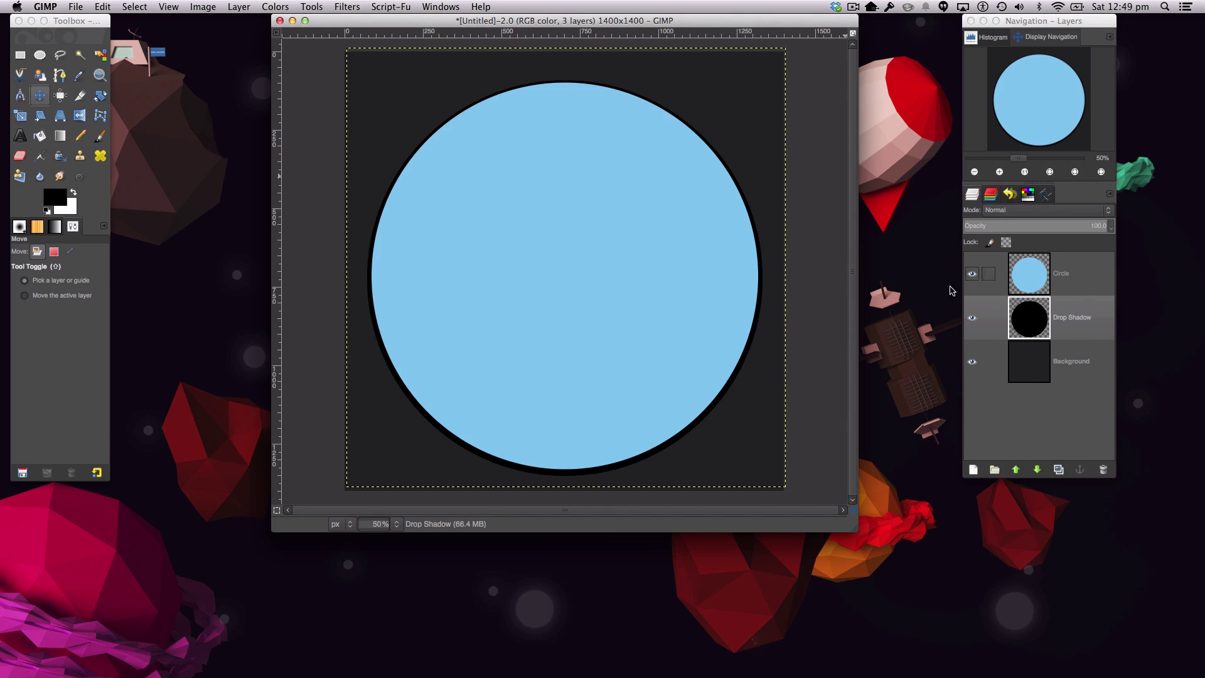
# - Add a new transparent 1400 × 1400 pixel layer named Waves above the Circle layer
pyautogui.click(1072, 286)
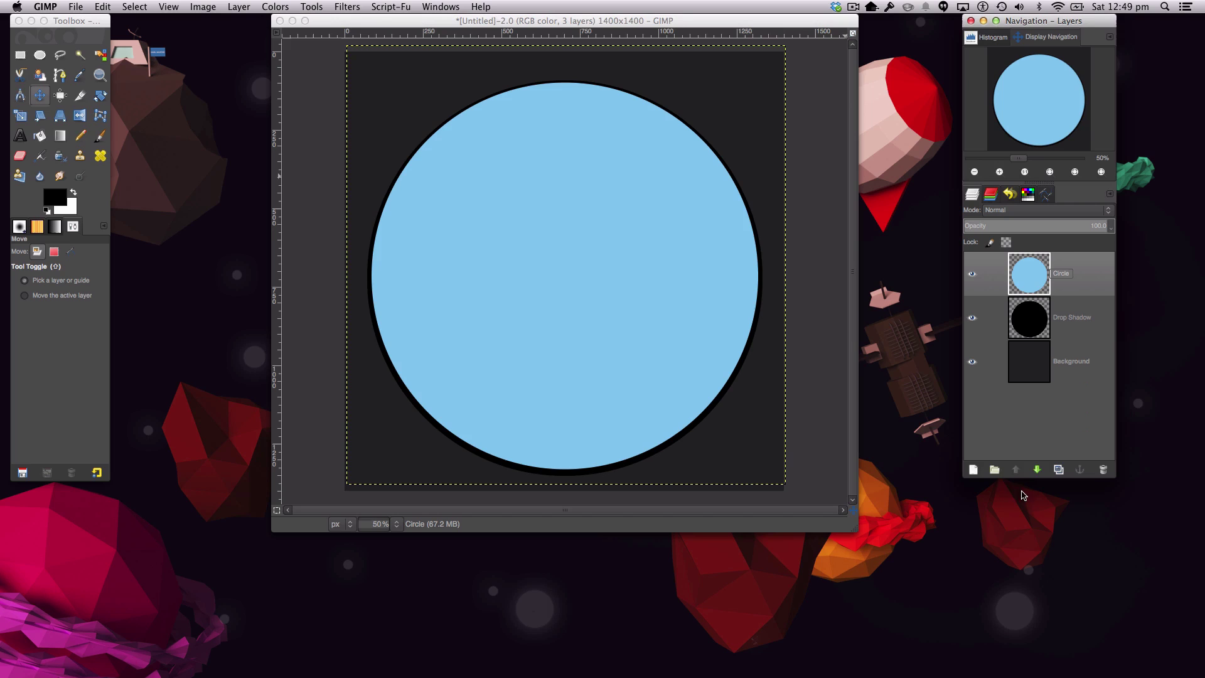
pyautogui.click(974, 470)
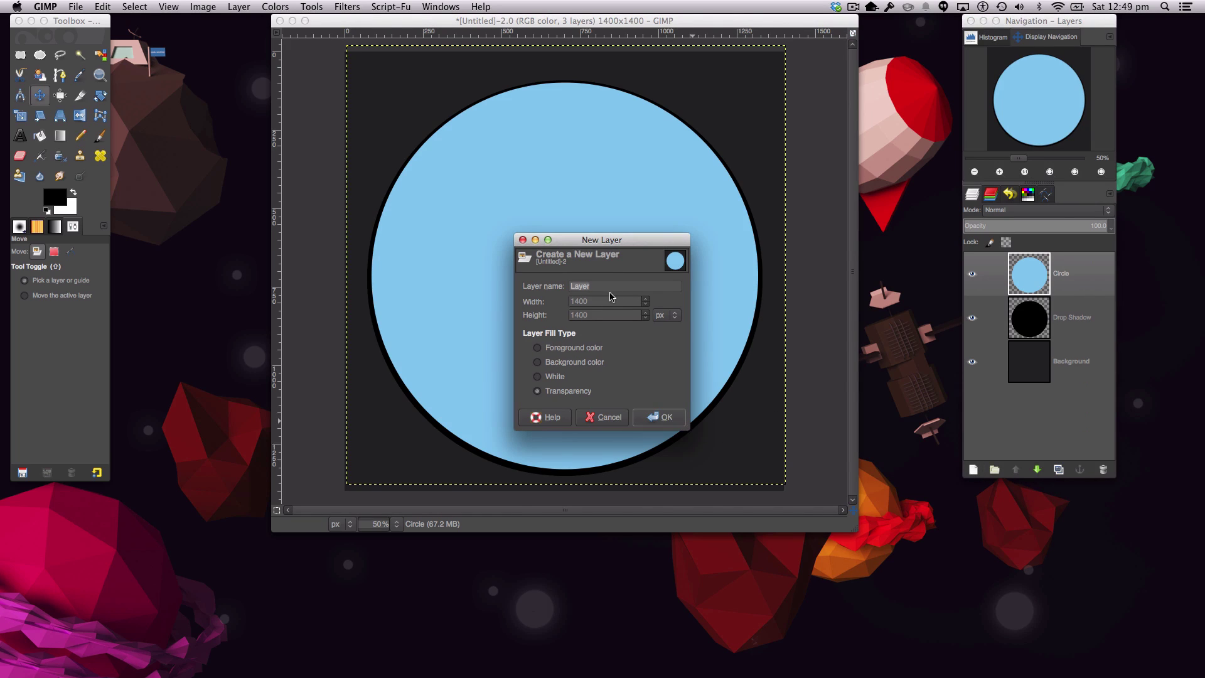
pyautogui.write('Waves')
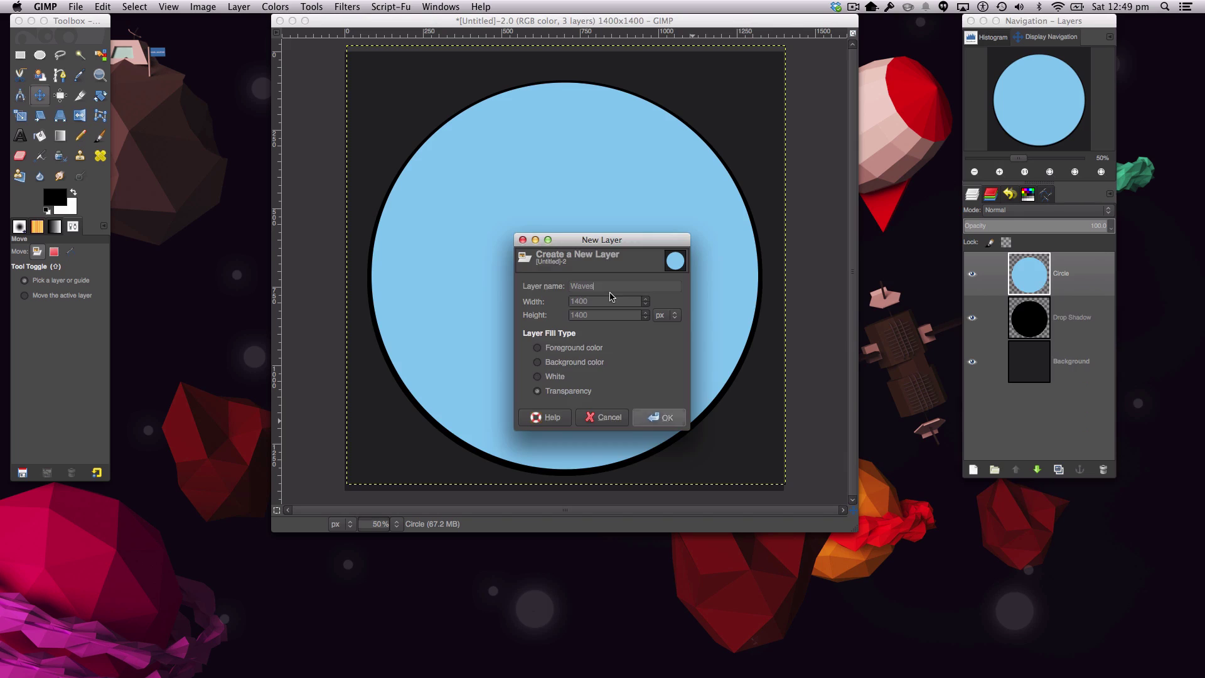
pyautogui.click(659, 416)
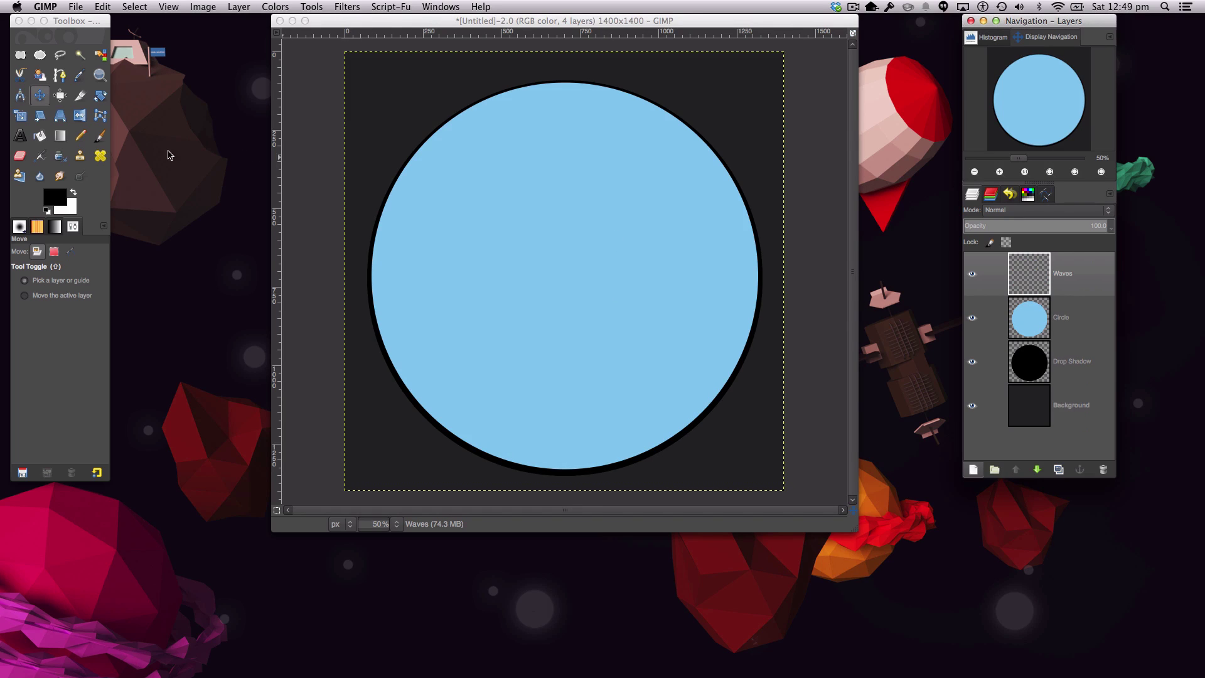
# - Pick the medium blue palette swatch in the finished logo image as foreground color and return to the new image
pyautogui.click(379, 24)
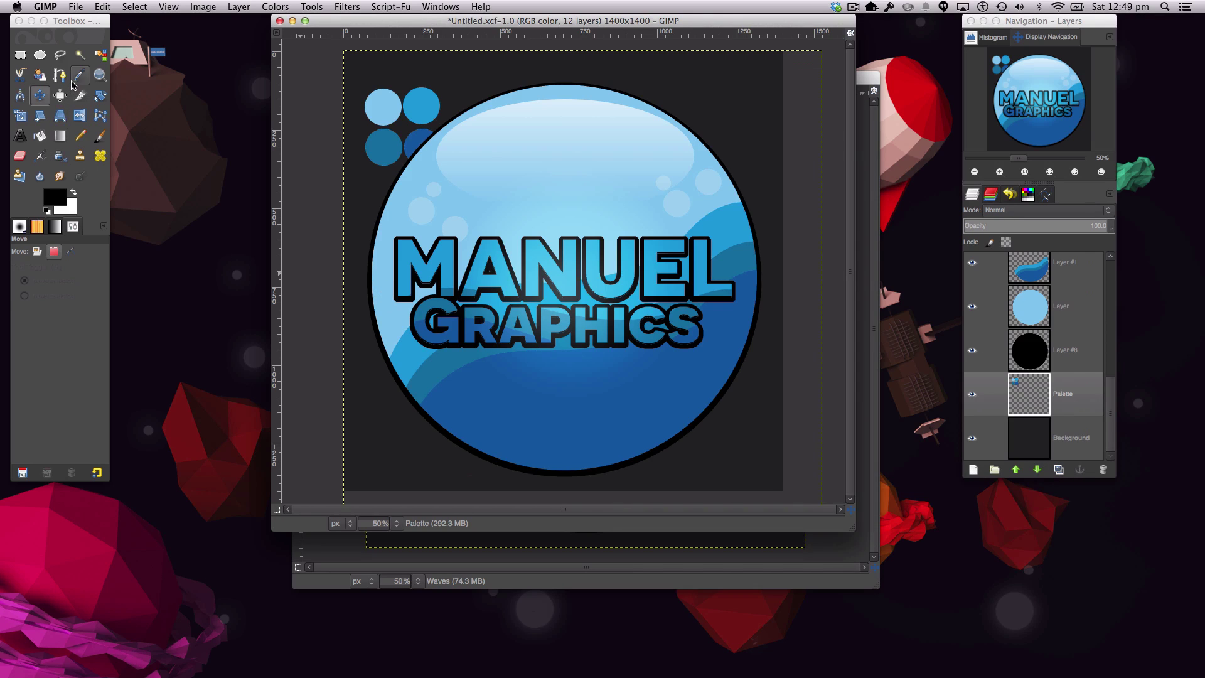
pyautogui.click(79, 75)
pyautogui.click(419, 103)
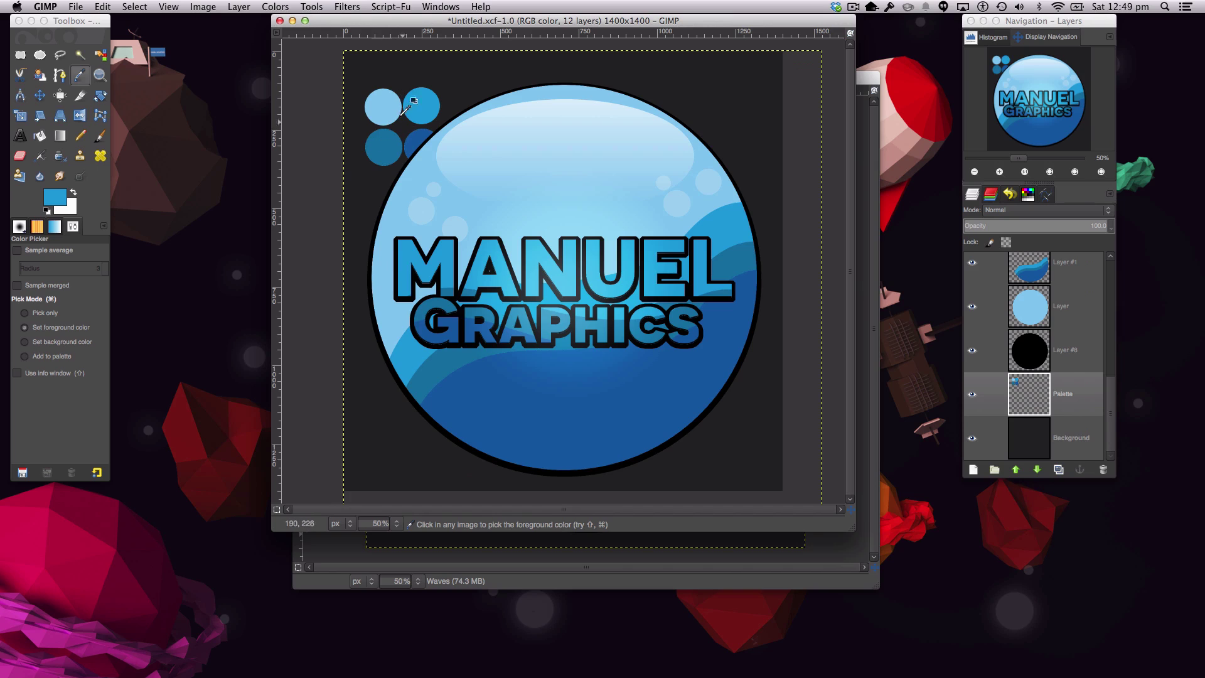
pyautogui.click(336, 586)
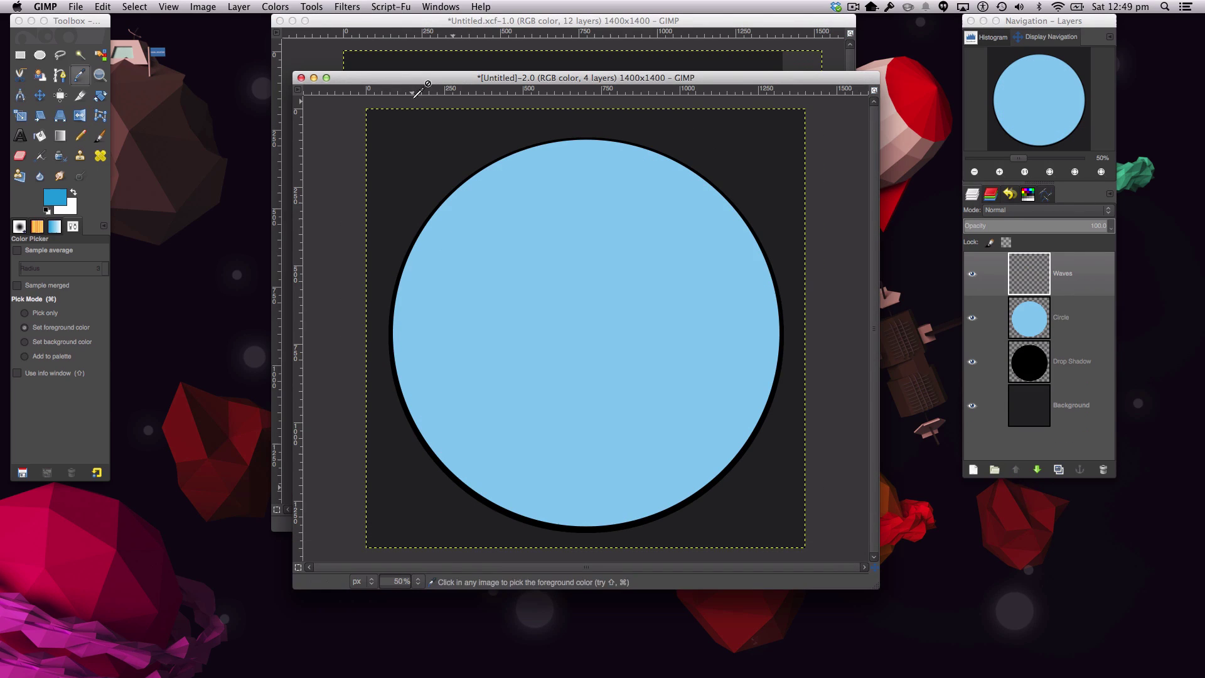
pyautogui.moveTo(412, 78); pyautogui.dragTo(394, 28)
# - Draw a path with the Paths tool that waves across the middle of the circle and runs past the canvas's right edge
pyautogui.click(59, 75)
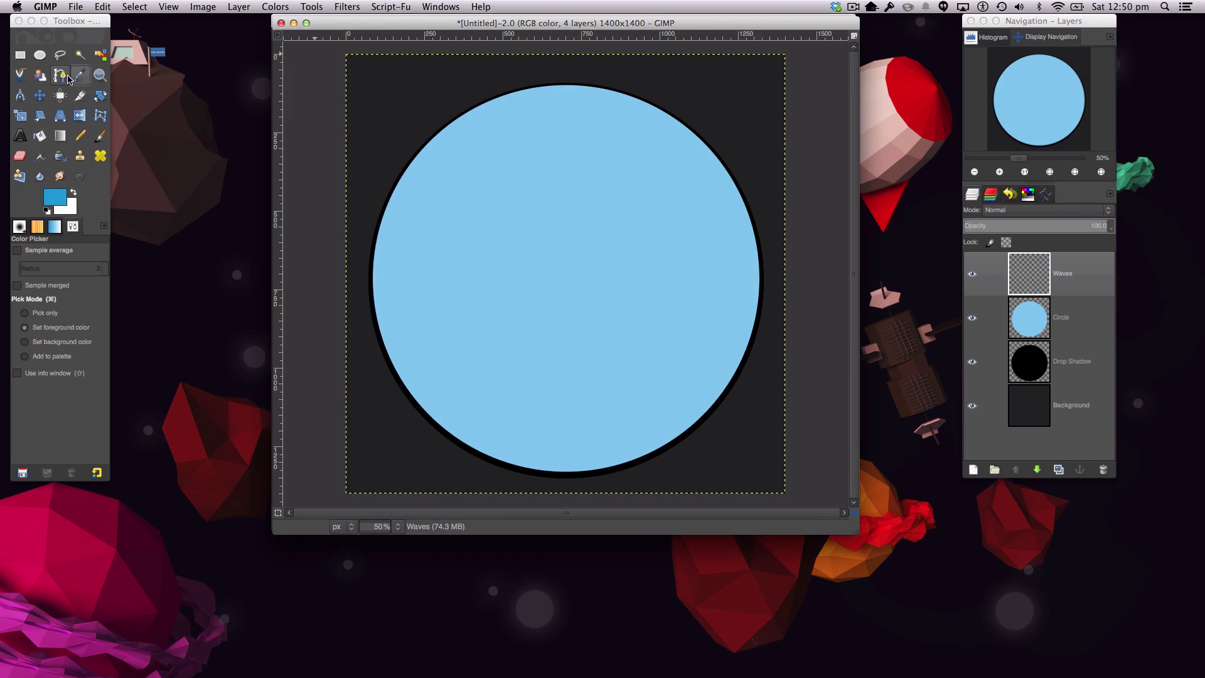
pyautogui.click(358, 307)
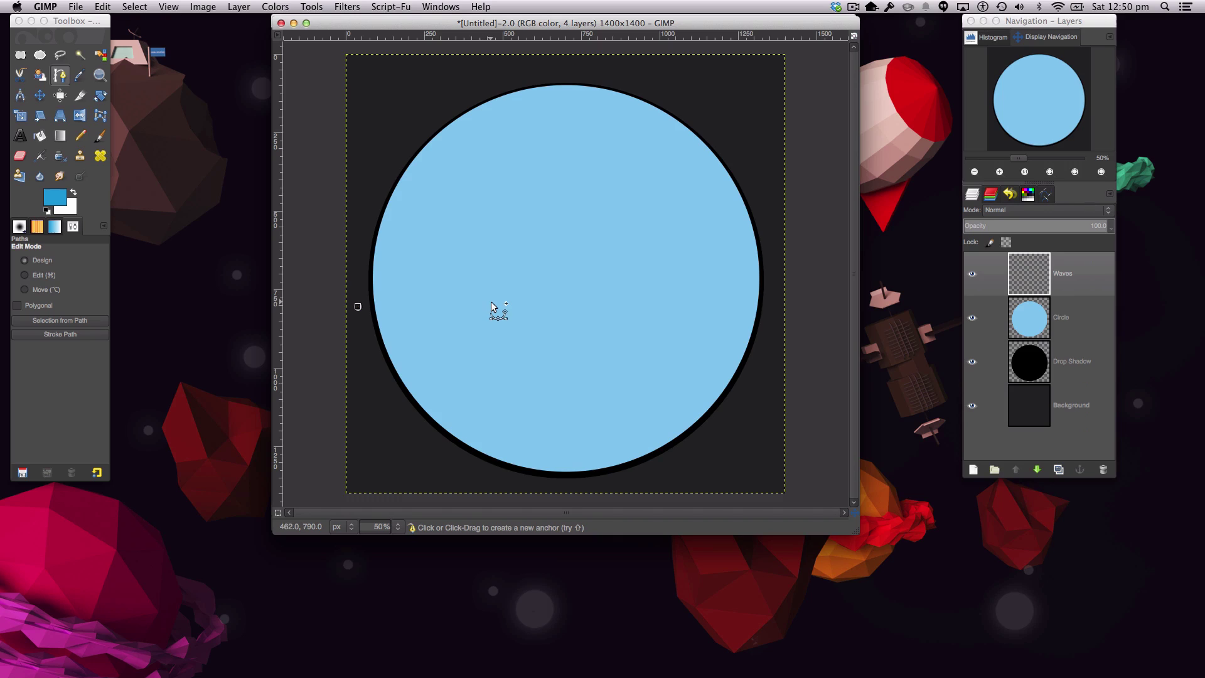
pyautogui.moveTo(490, 301); pyautogui.dragTo(567, 332)
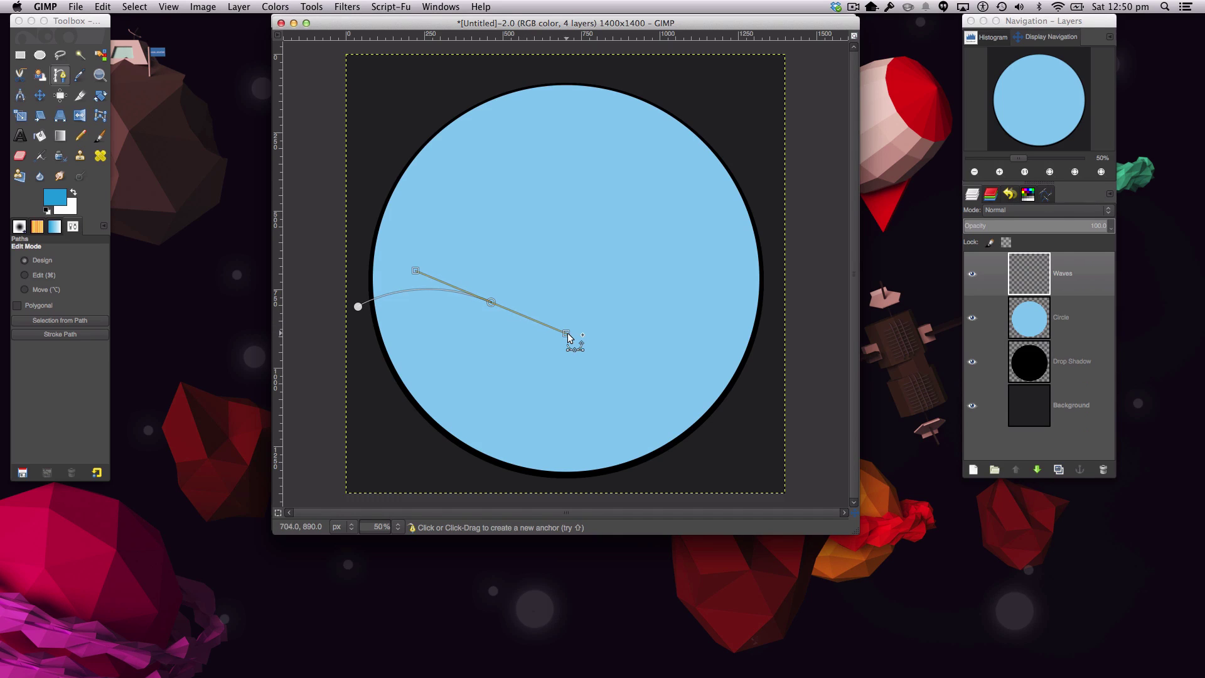
pyautogui.click(627, 304)
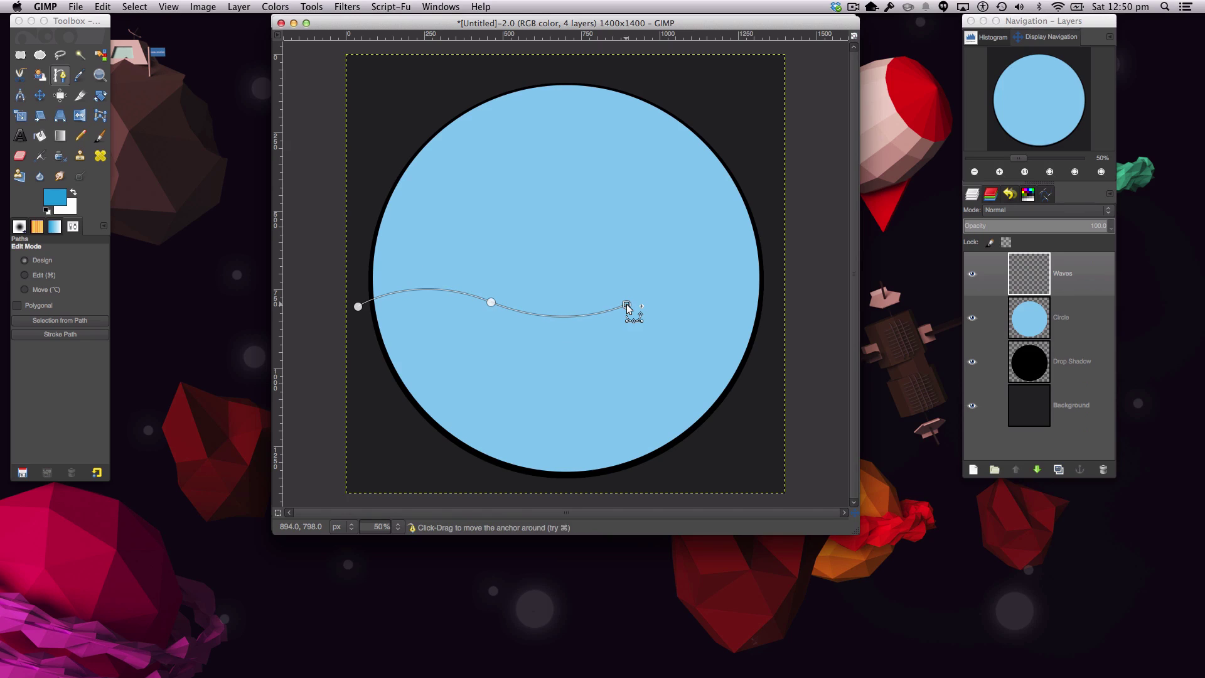
pyautogui.moveTo(751, 305); pyautogui.dragTo(815, 340)
pyautogui.click(819, 303)
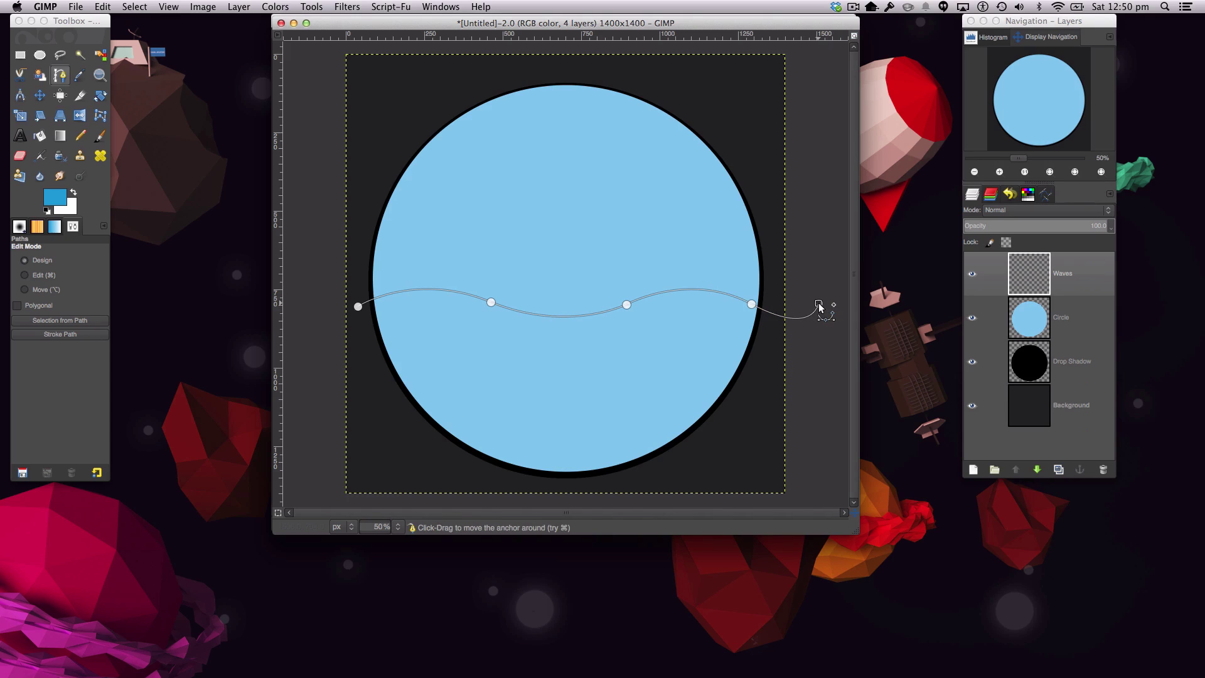
# - Continue the path around the outside of the canvas's lower half and close it at its starting anchor
pyautogui.moveTo(819, 292); pyautogui.dragTo(647, 508)
pyautogui.click(782, 501)
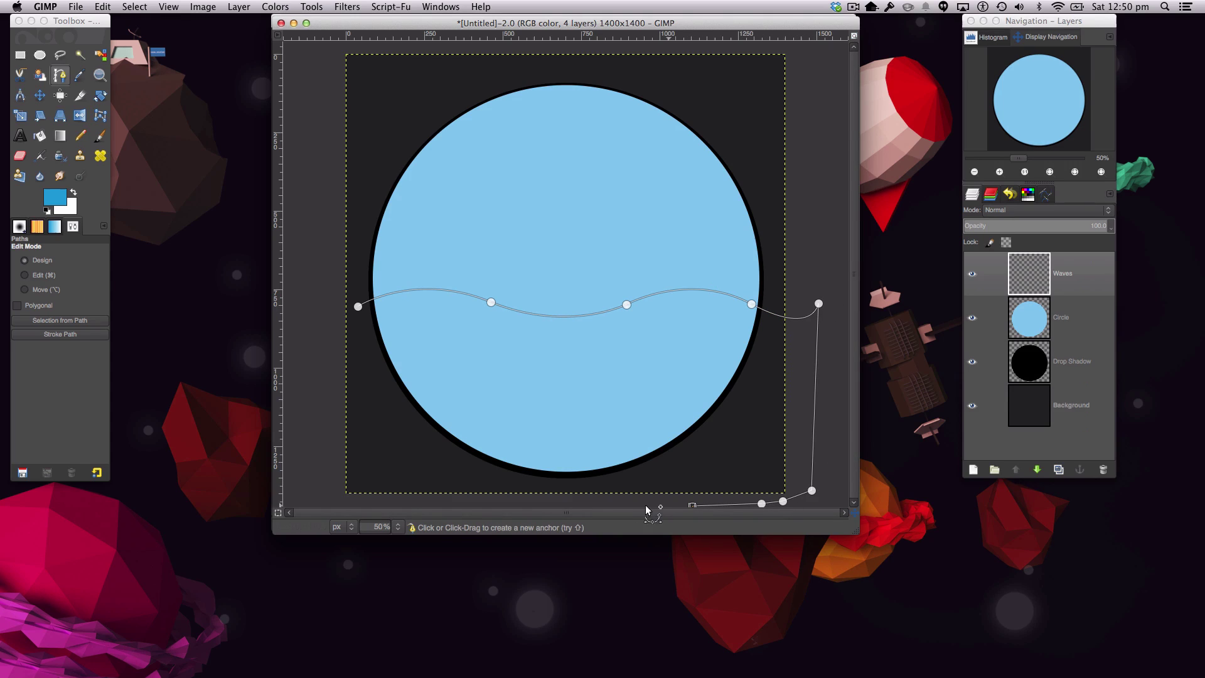
pyautogui.click(388, 499)
pyautogui.moveTo(342, 455); pyautogui.dragTo(323, 347)
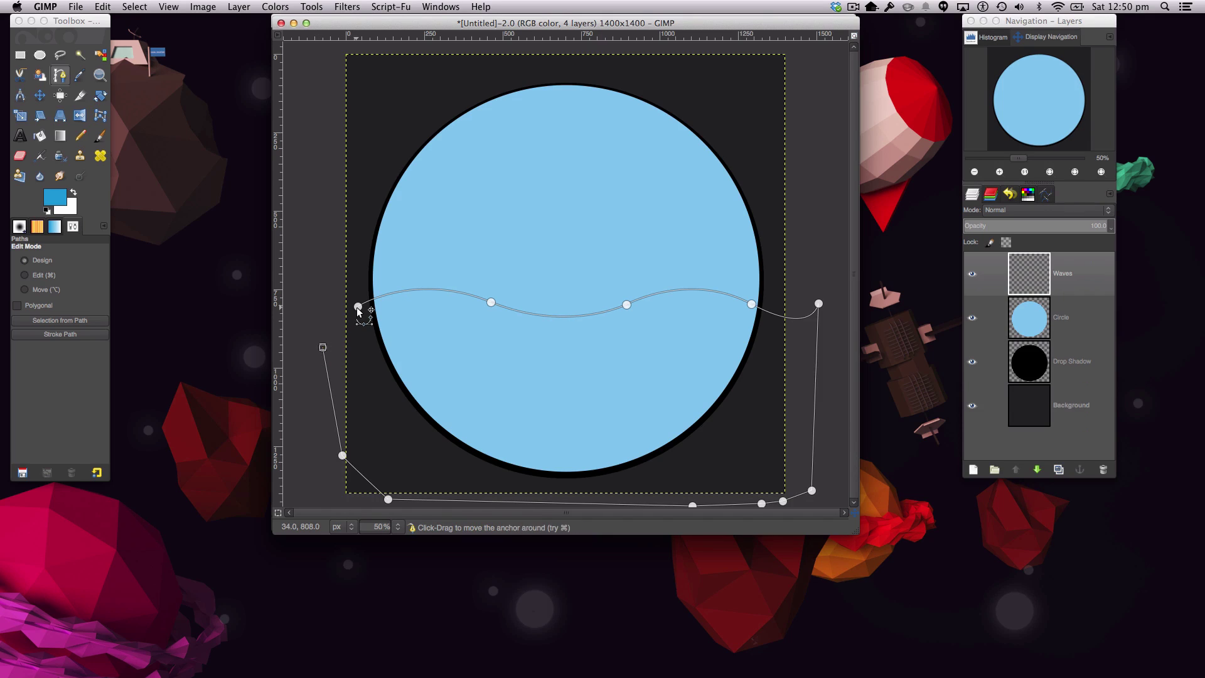
pyautogui.press('super')
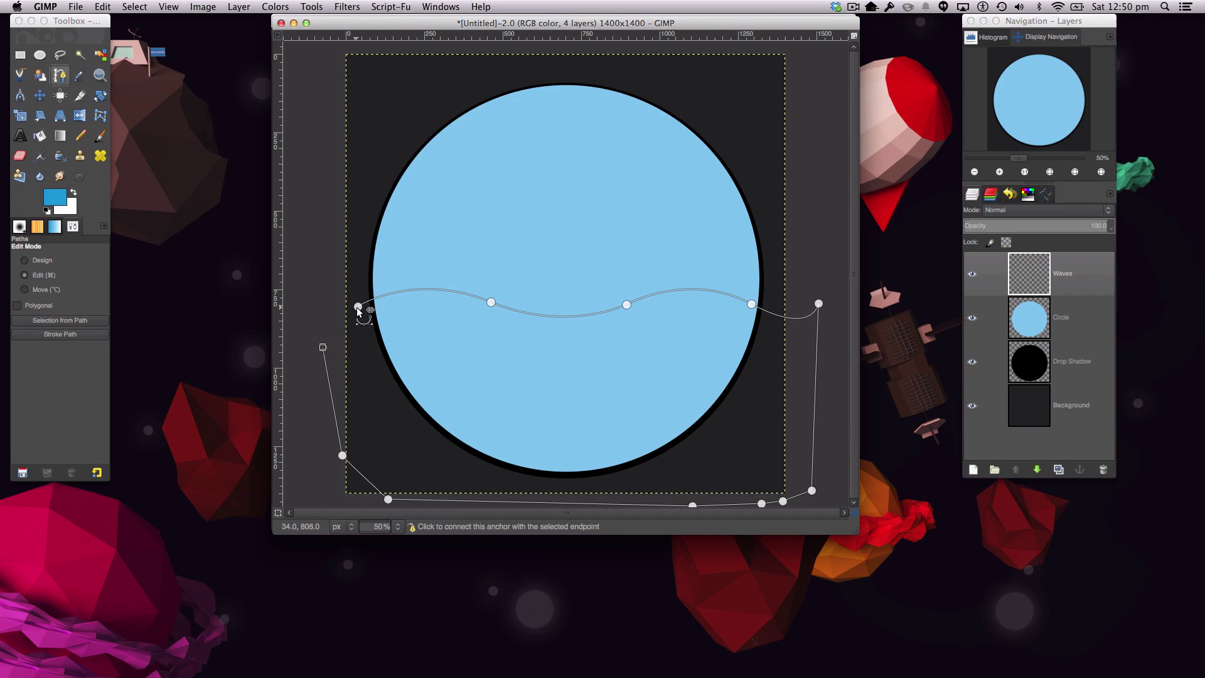
pyautogui.keyDown('super'); pyautogui.click(358, 308); pyautogui.keyUp('super')
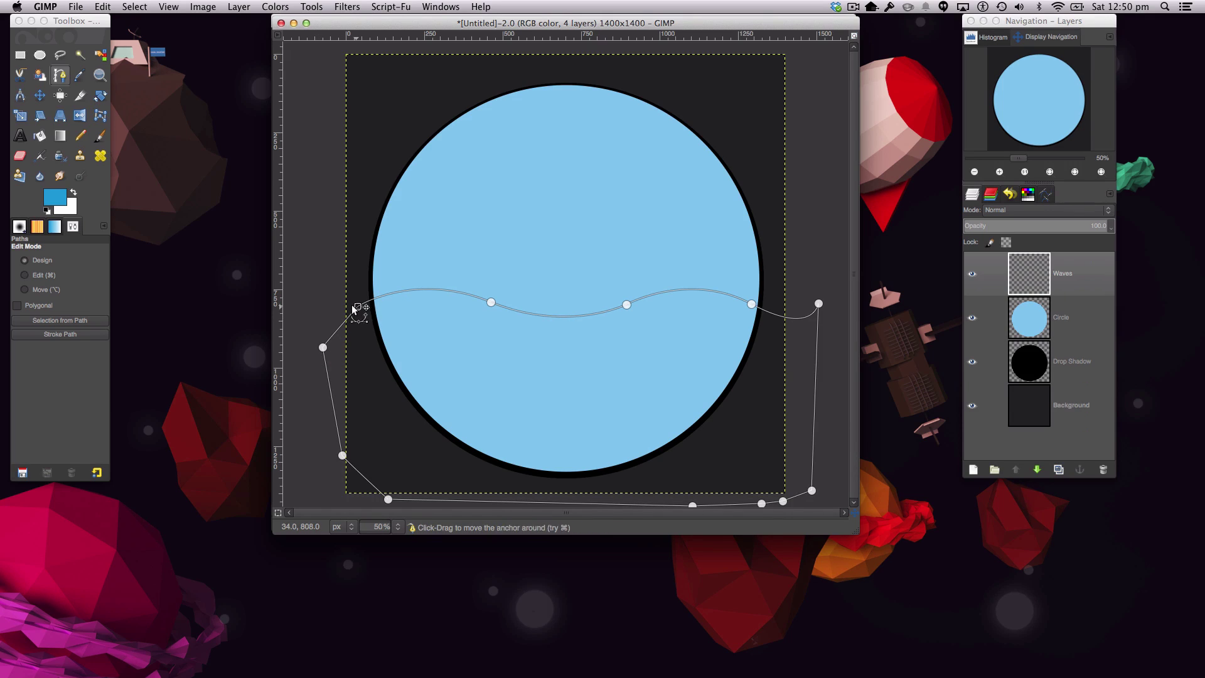
# - Convert the closed wave path to a selection, fill it with the medium blue on the Waves layer and clear the selection
pyautogui.hotkey('shift', 'v')
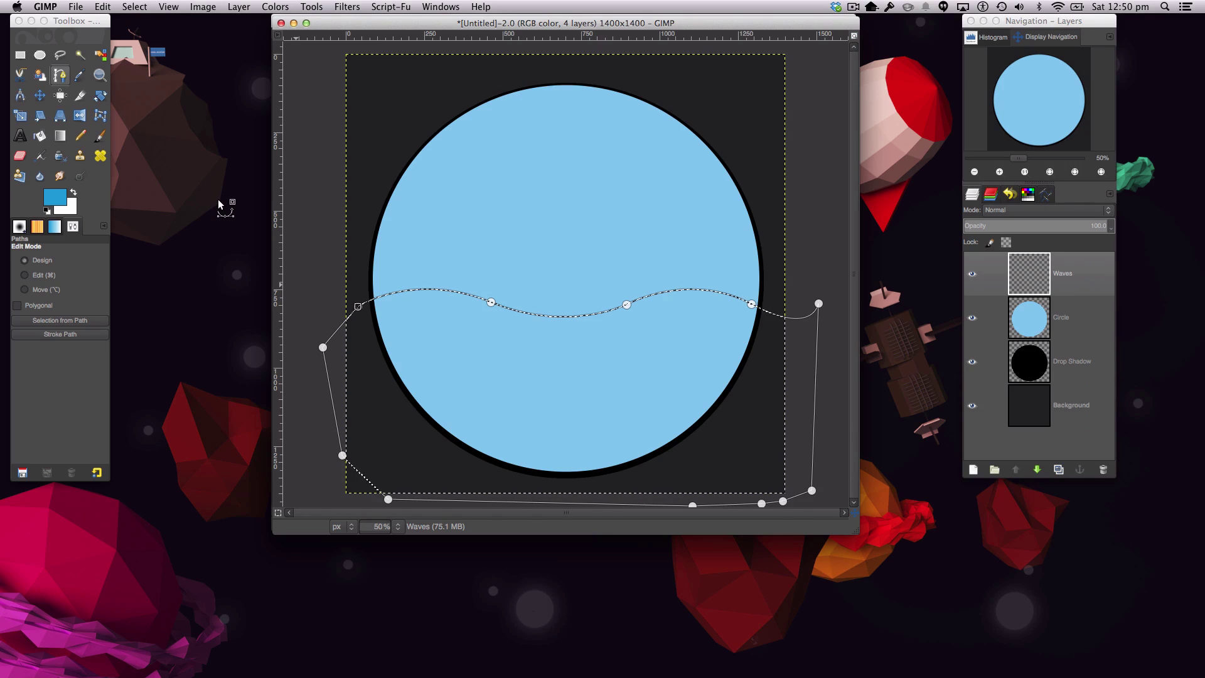
pyautogui.click(40, 136)
pyautogui.click(495, 349)
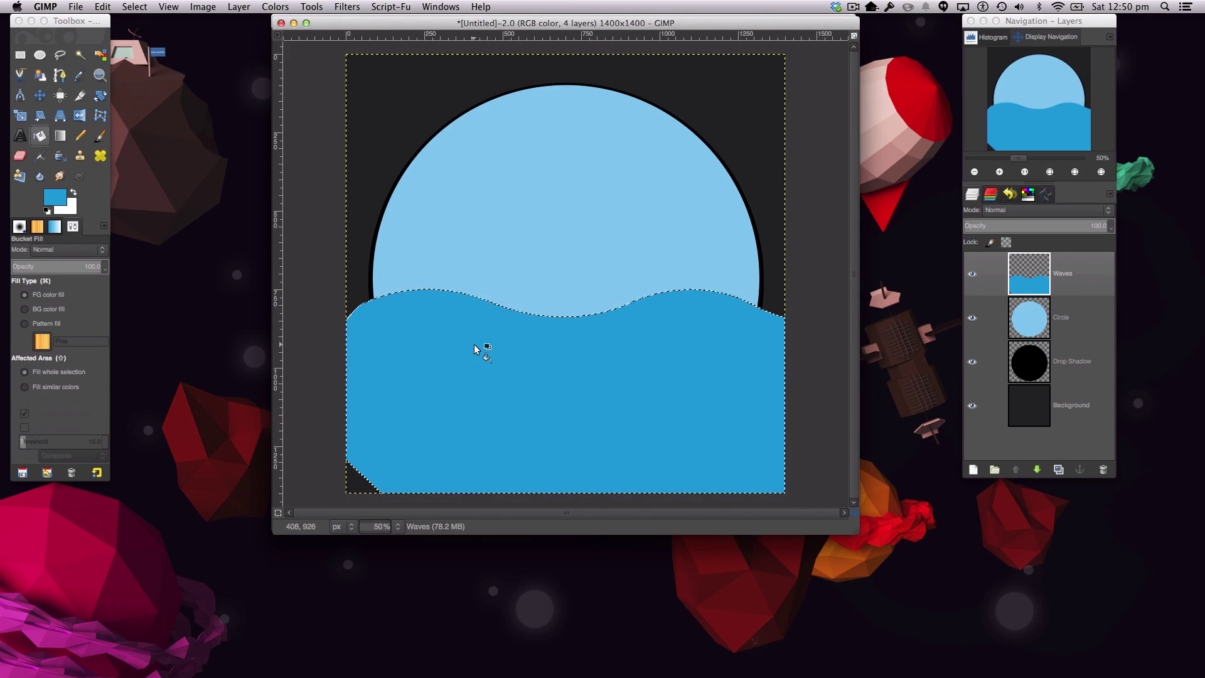
pyautogui.click(134, 6)
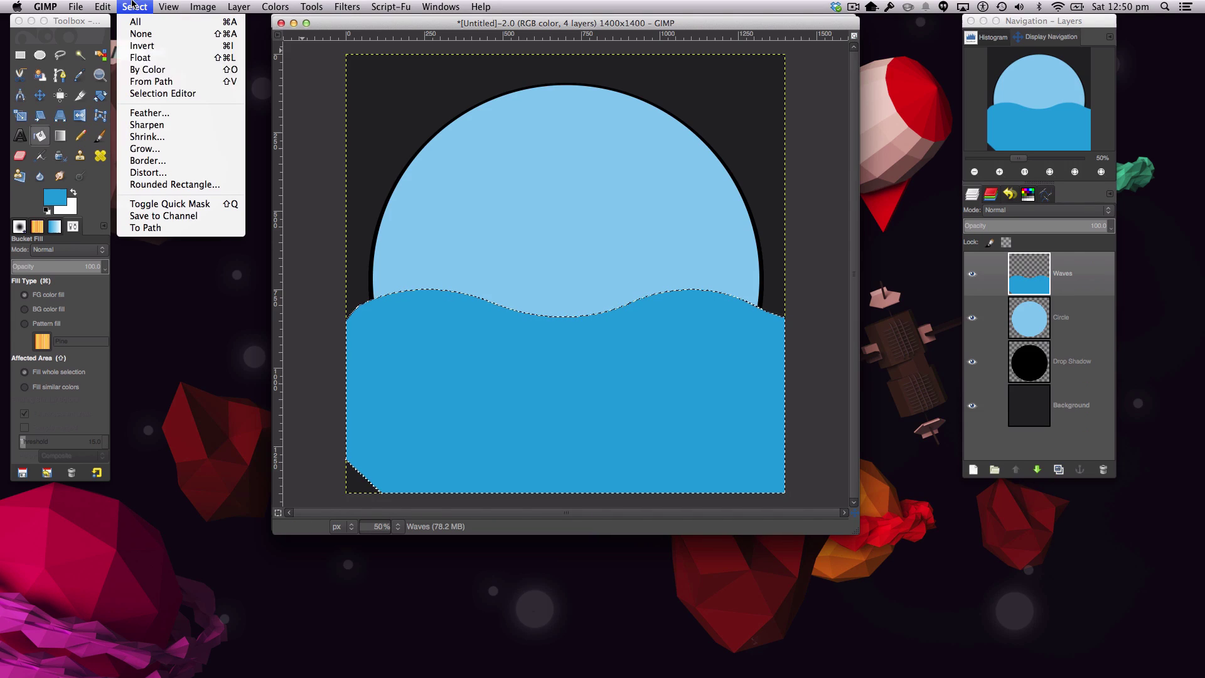
pyautogui.press('Return')
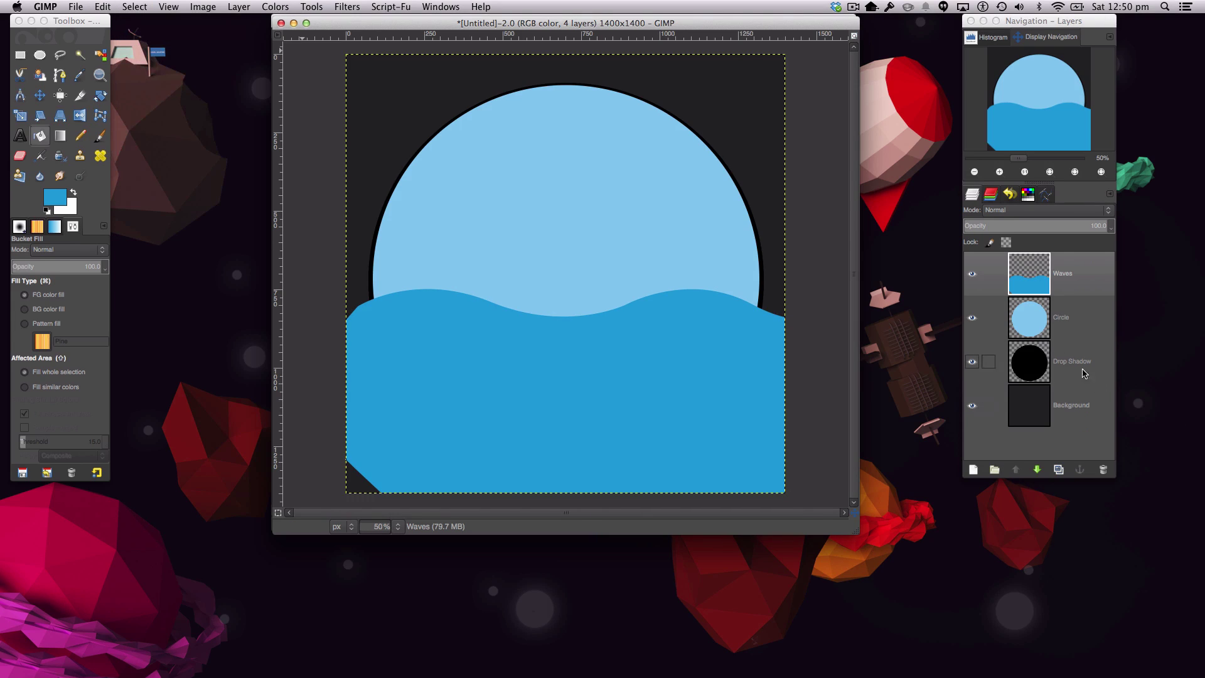
# - Duplicate the Waves layer and nudge the copy down a few pixels
pyautogui.click(1060, 468)
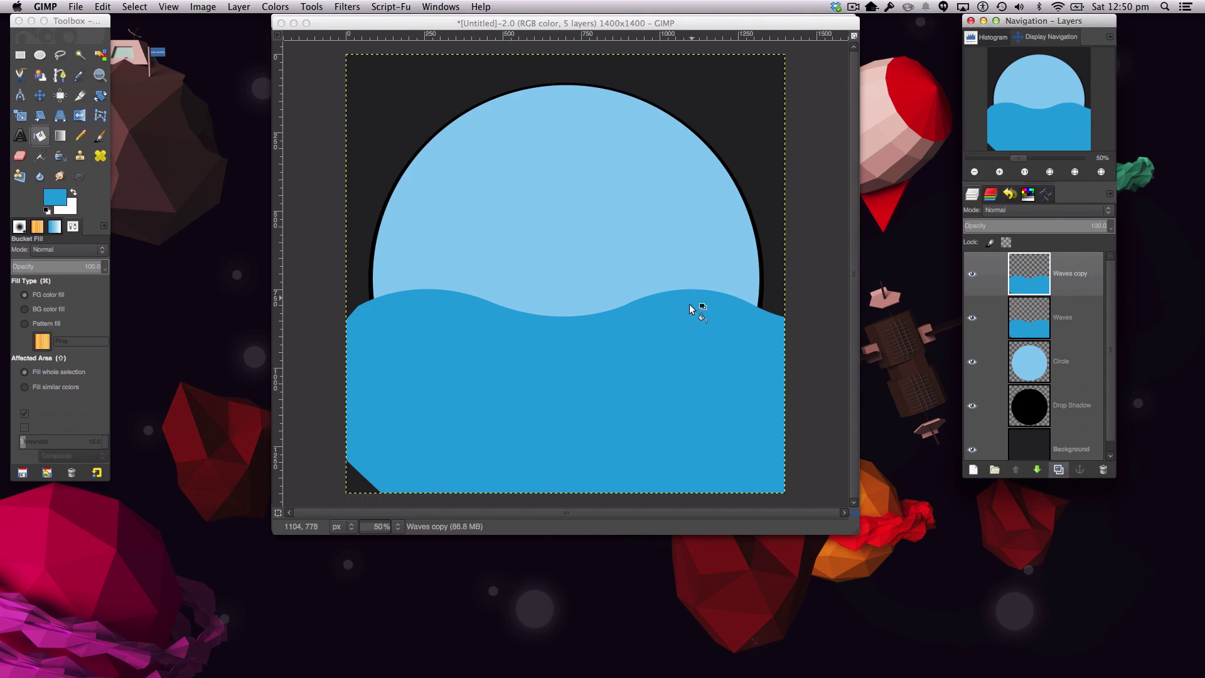
pyautogui.press('m')
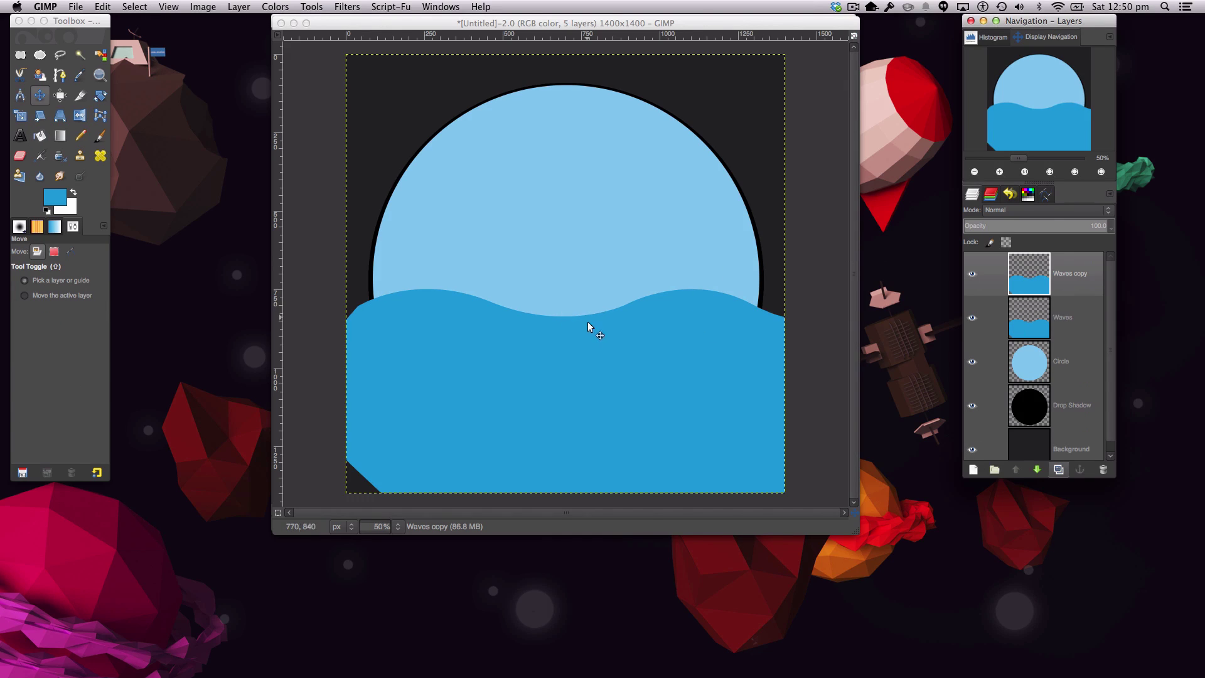
pyautogui.click(588, 324)
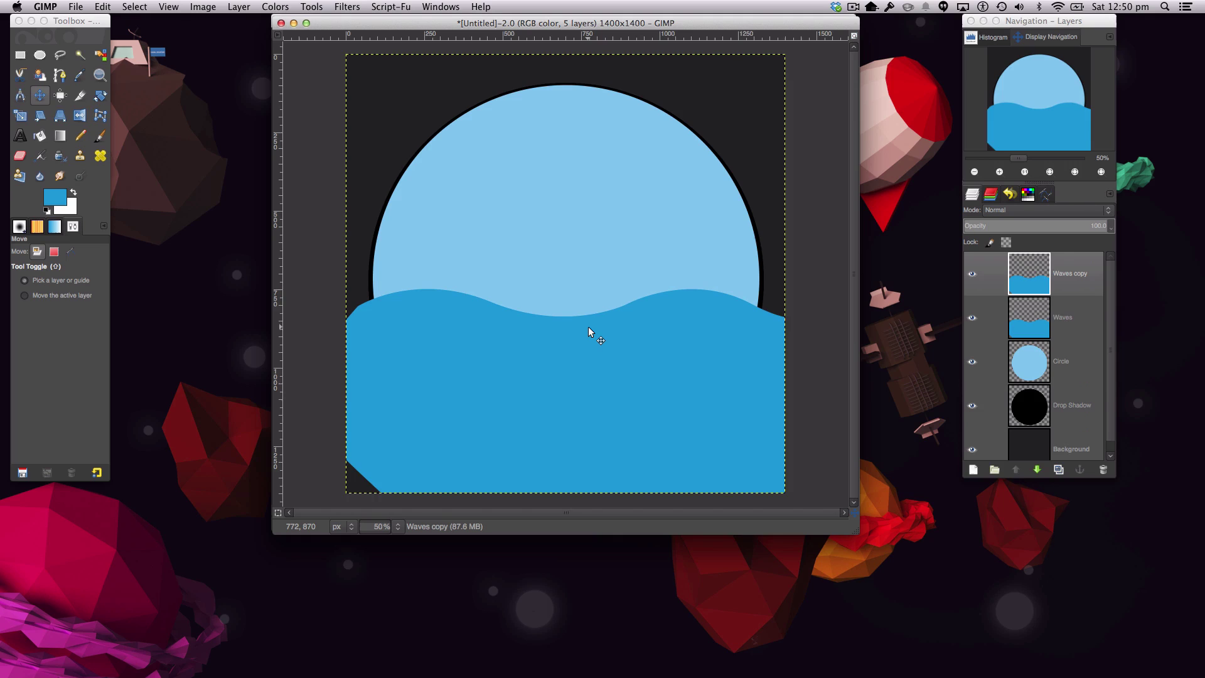
pyautogui.press('Down')
pyautogui.press('Down')
pyautogui.press('Down')
pyautogui.press('Down')
pyautogui.press('Down')
pyautogui.press('Down')
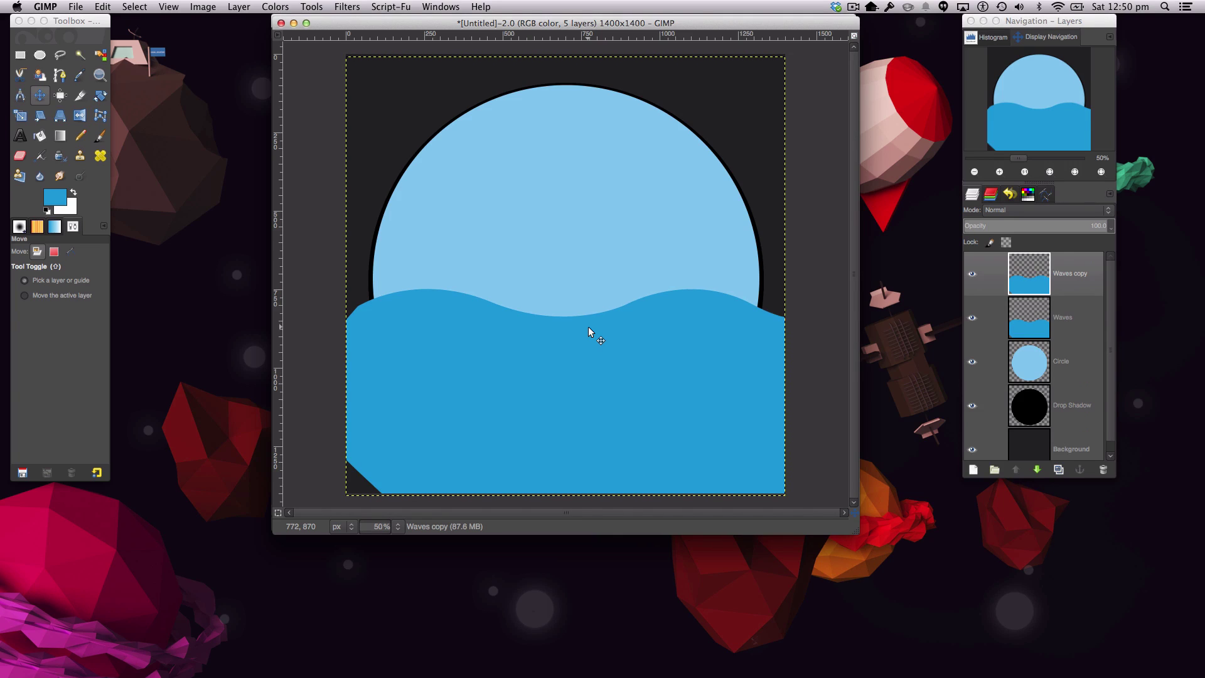
# - Select the Waves copy's shape from its alpha and pick the darker teal-blue palette swatch from the finished logo image as foreground color
pyautogui.rightClick(1052, 289)
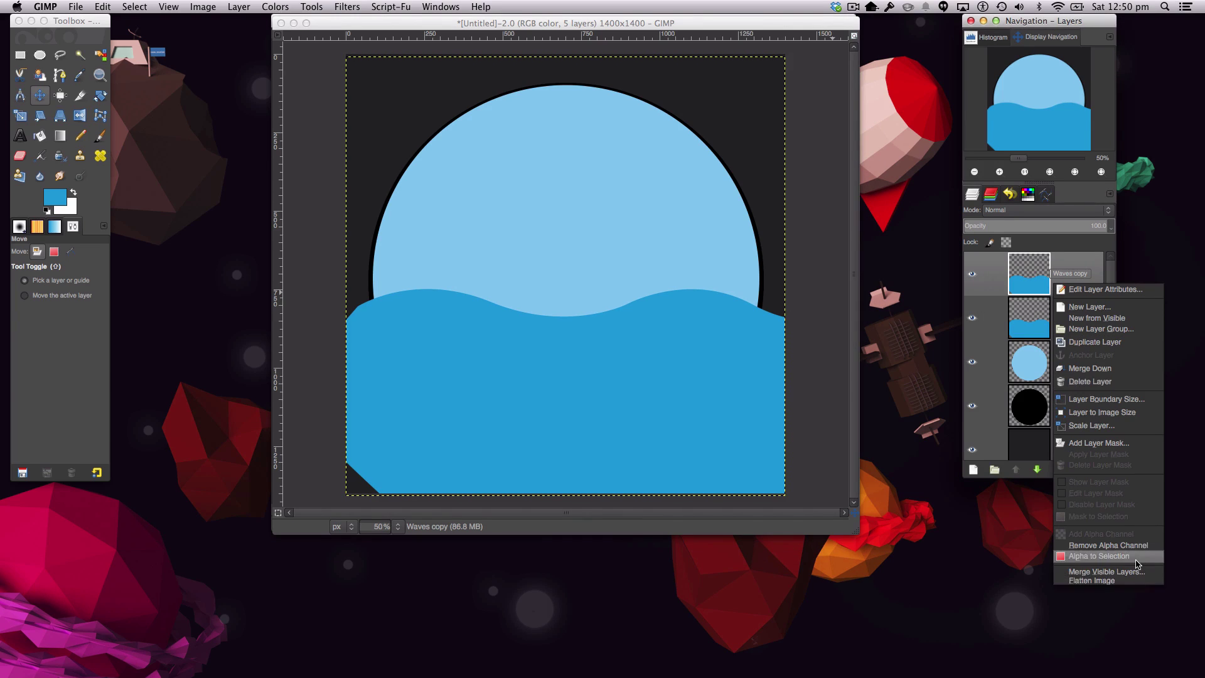
pyautogui.click(1092, 559)
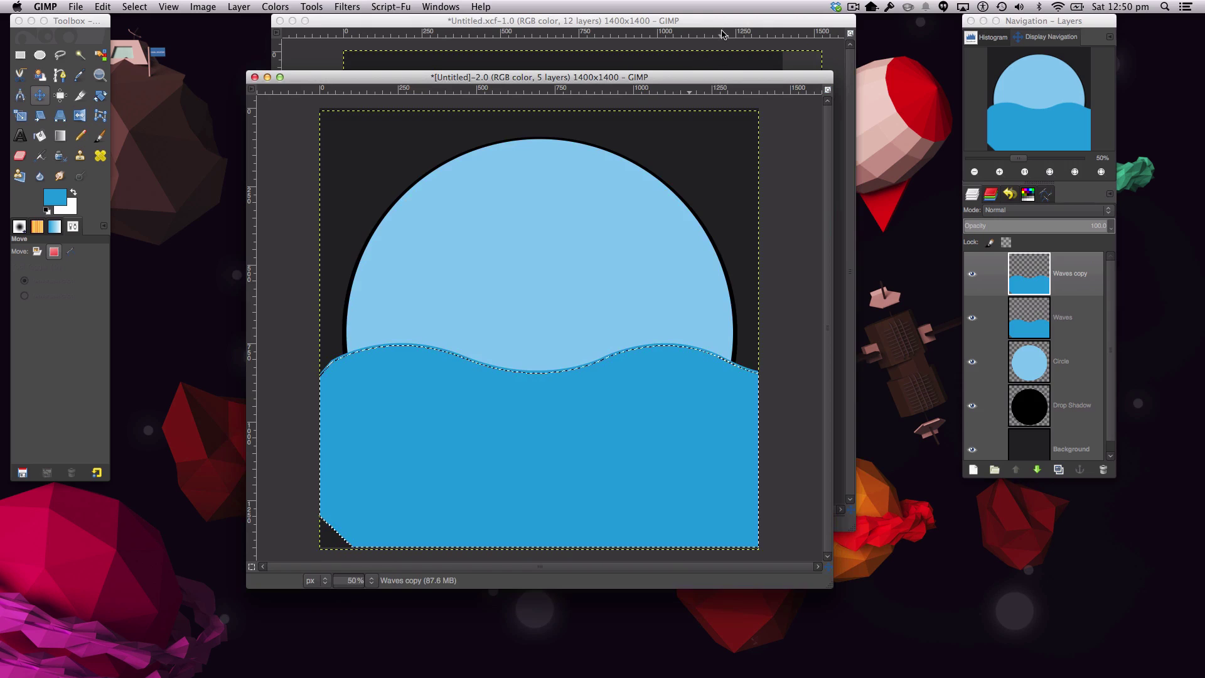
pyautogui.click(727, 23)
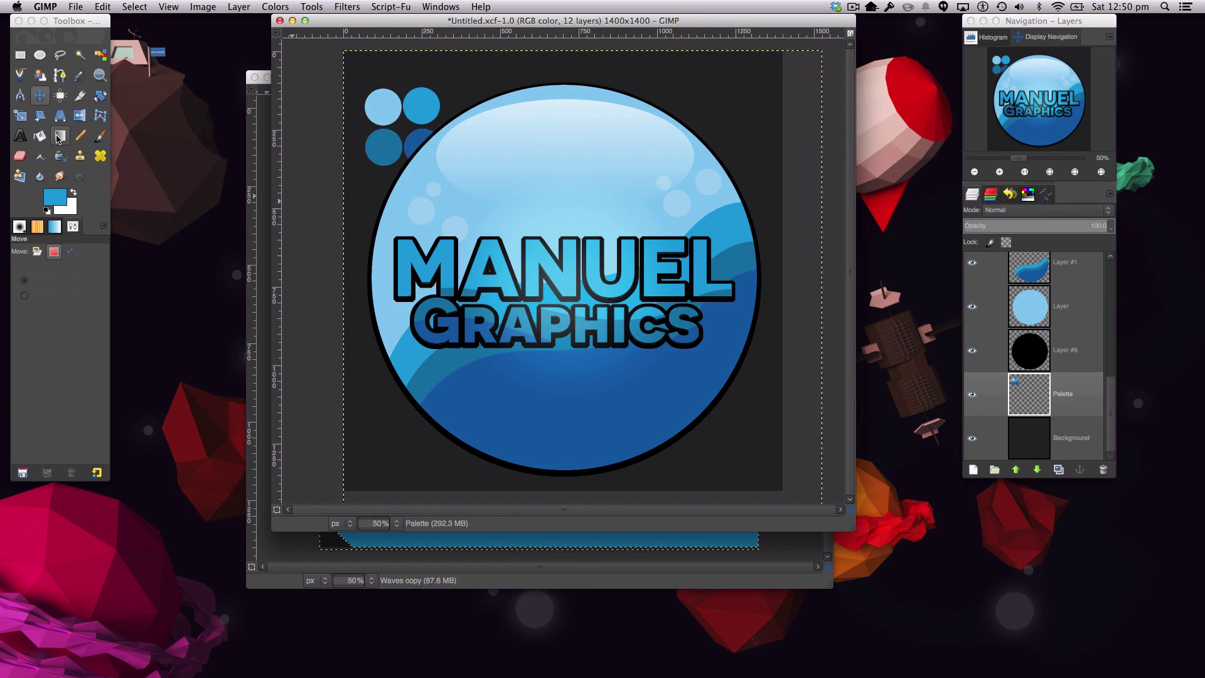
pyautogui.click(79, 75)
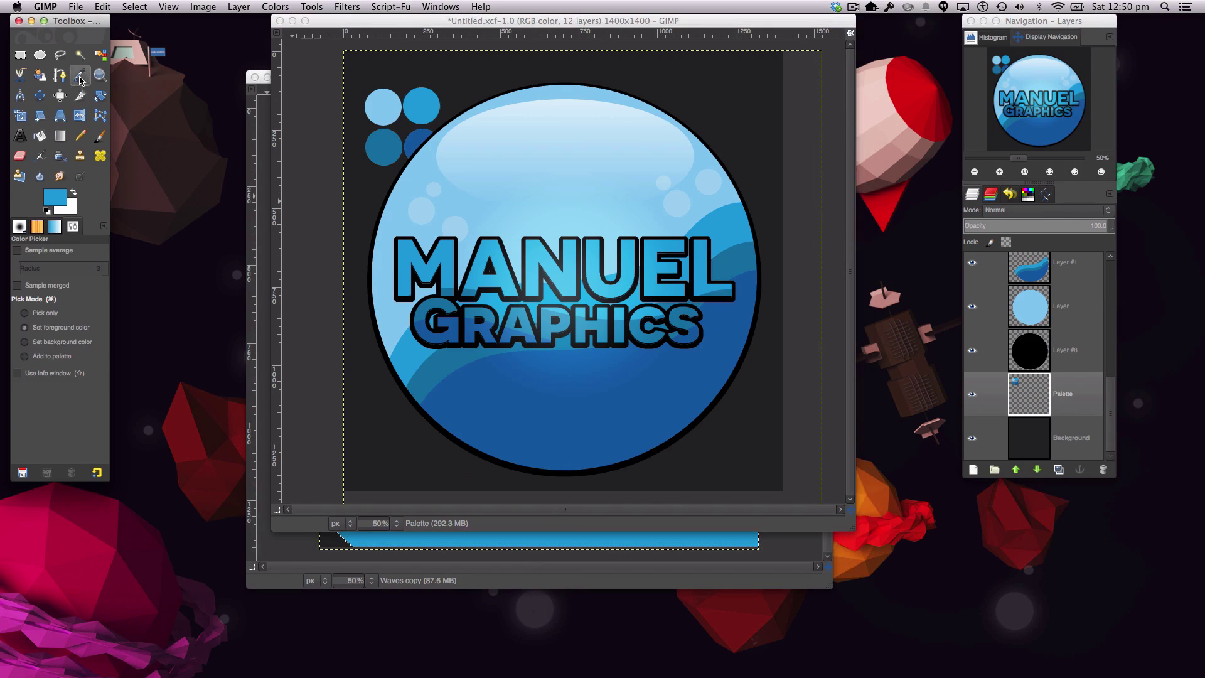
pyautogui.click(379, 146)
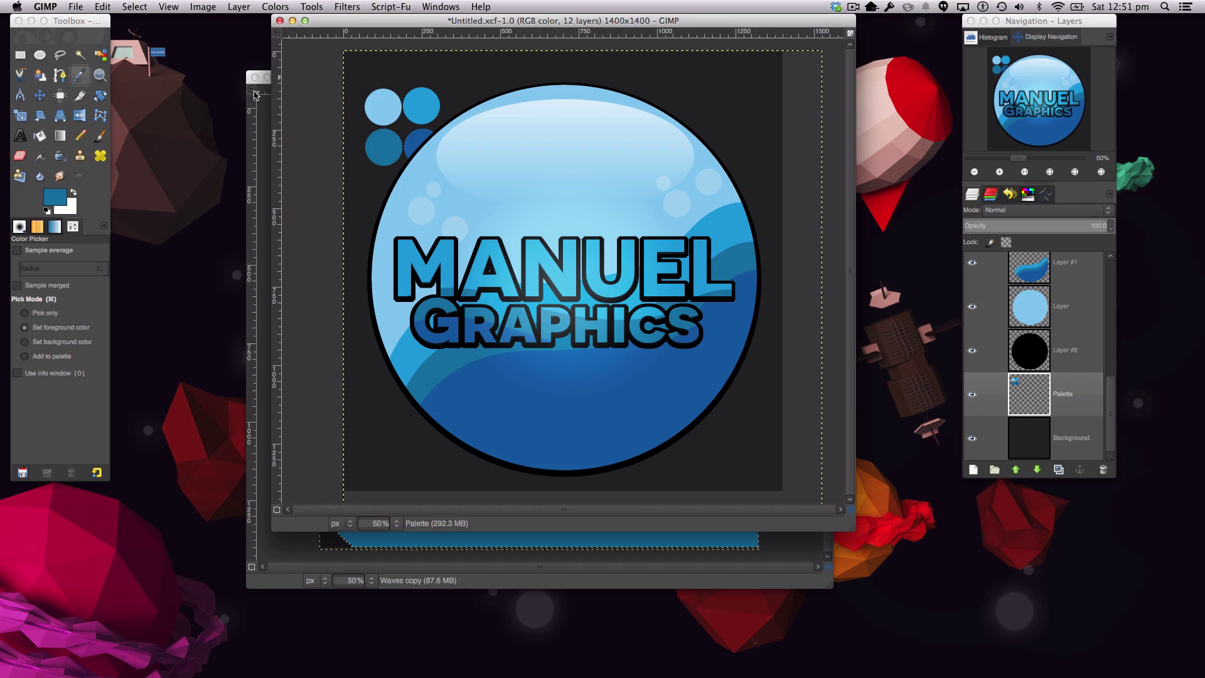
pyautogui.click(259, 87)
pyautogui.moveTo(353, 76); pyautogui.dragTo(375, 19)
# - Fill the selected shape on the Waves copy layer with the darker blue and clear the selection
pyautogui.click(40, 136)
pyautogui.click(495, 400)
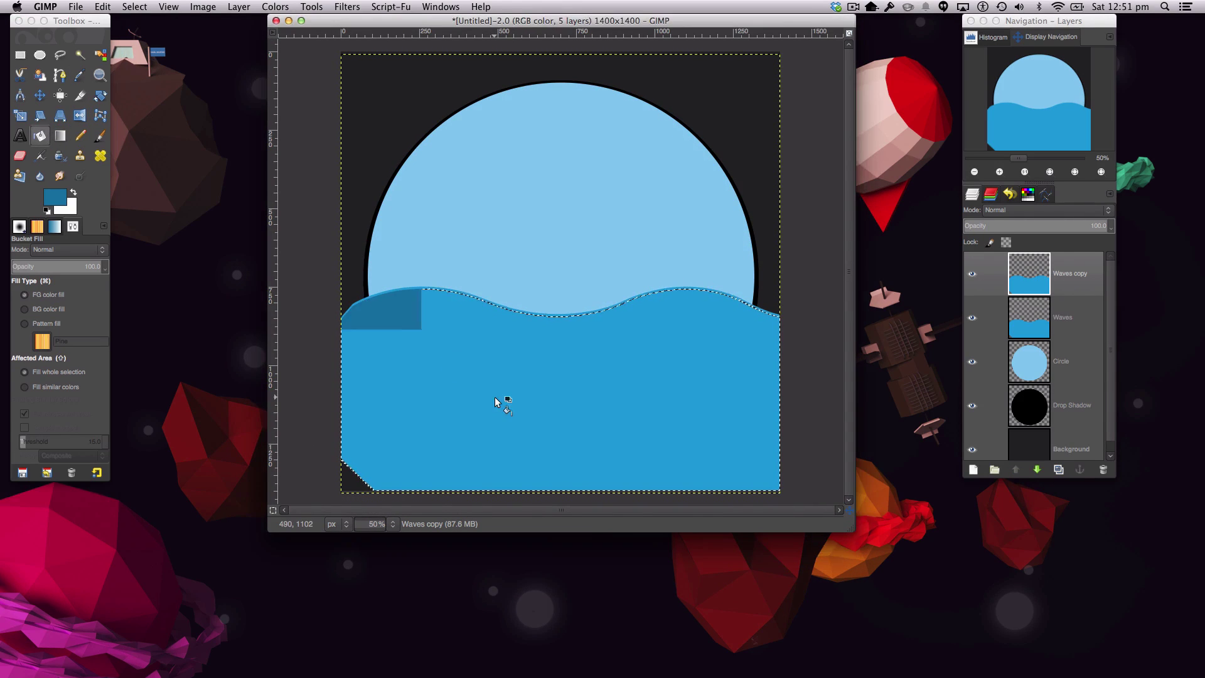
pyautogui.click(39, 96)
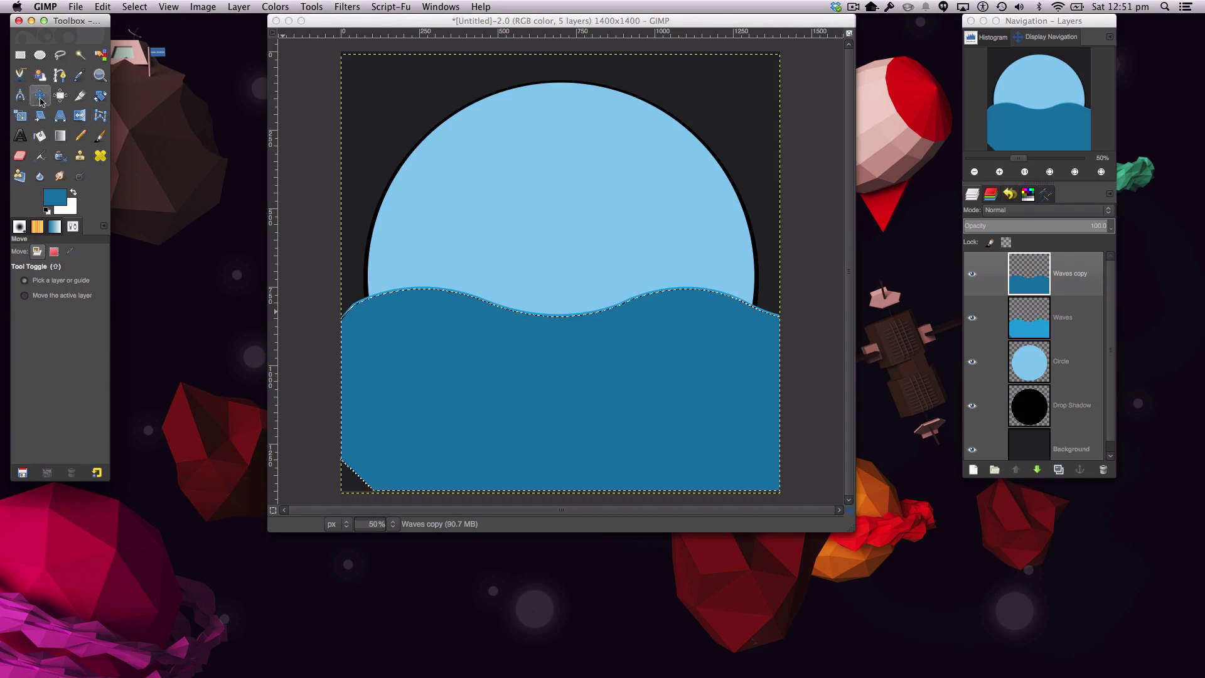
pyautogui.click(134, 6)
pyautogui.click(172, 34)
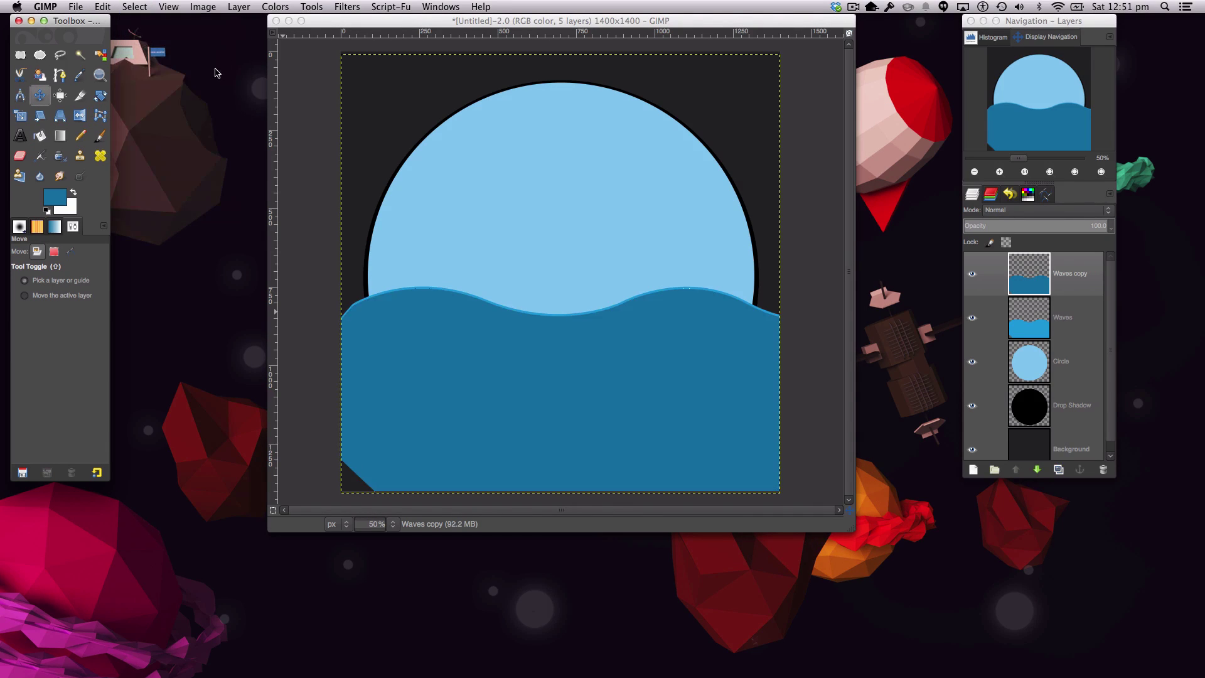
# - Nudge the Waves copy layer further down so a thicker band of the lighter wave shows above the darker one
pyautogui.click(453, 316)
pyautogui.press('Down')
pyautogui.press('Down')
pyautogui.press('Down')
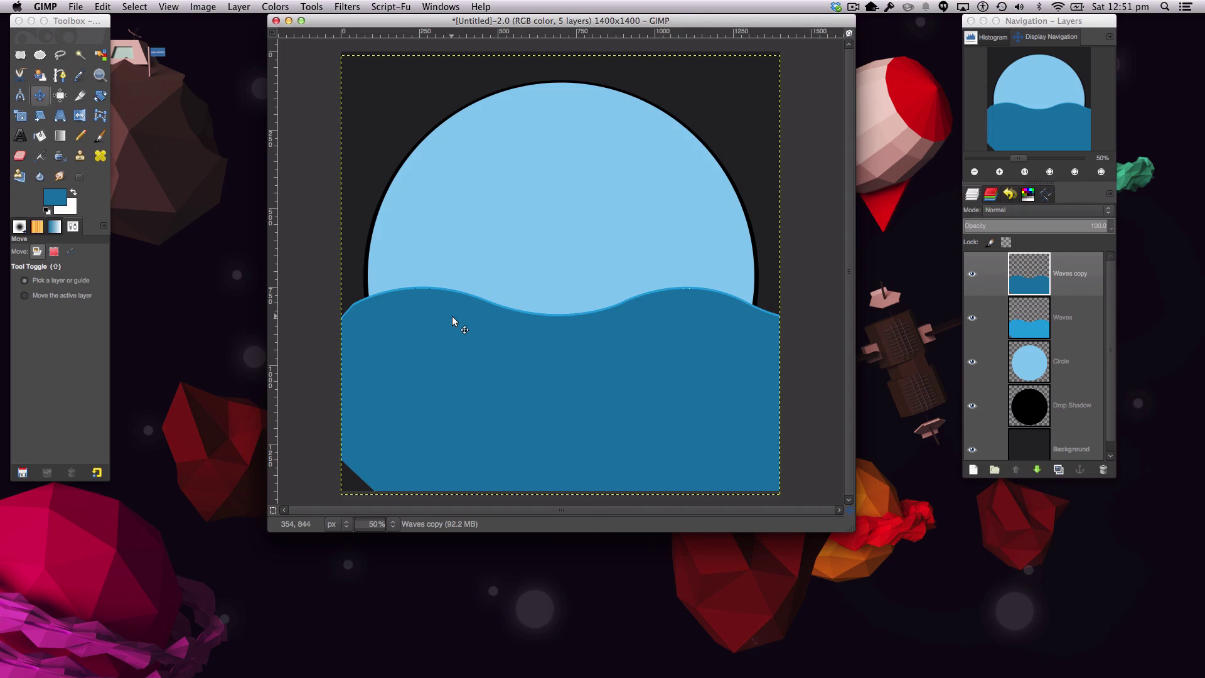
pyautogui.press('Down')
pyautogui.press('Down')
pyautogui.press('Down')
pyautogui.press('Down')
pyautogui.press('Down')
pyautogui.press('Down')
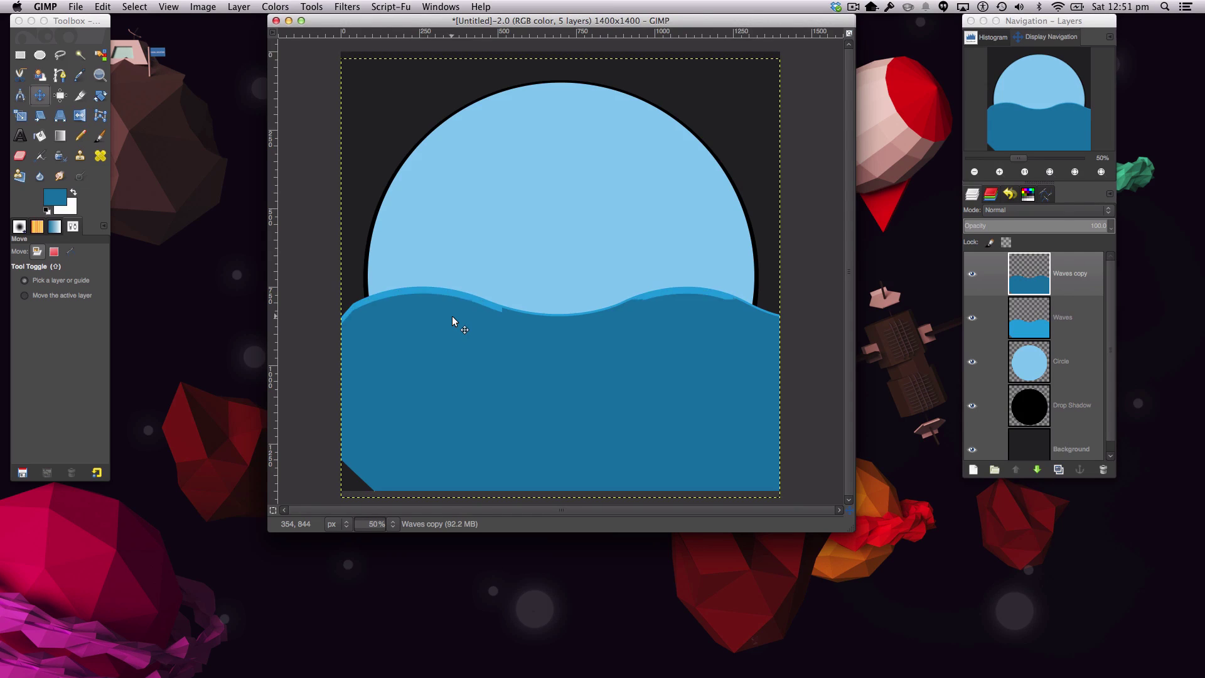
pyautogui.press('Down')
pyautogui.press('Down')
pyautogui.press('Down')
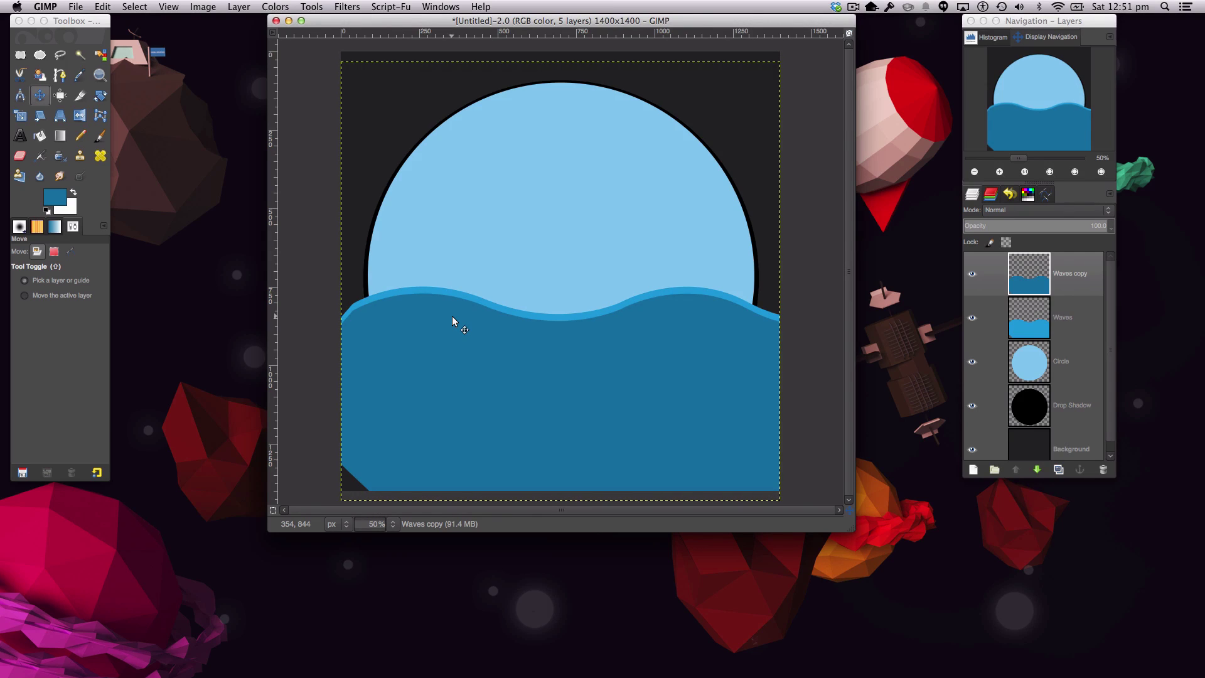
# - Move the Waves copy layer down until the lighter wave behind it shows as a wide band
pyautogui.press('Down')
pyautogui.press('Down')
pyautogui.press('Down')
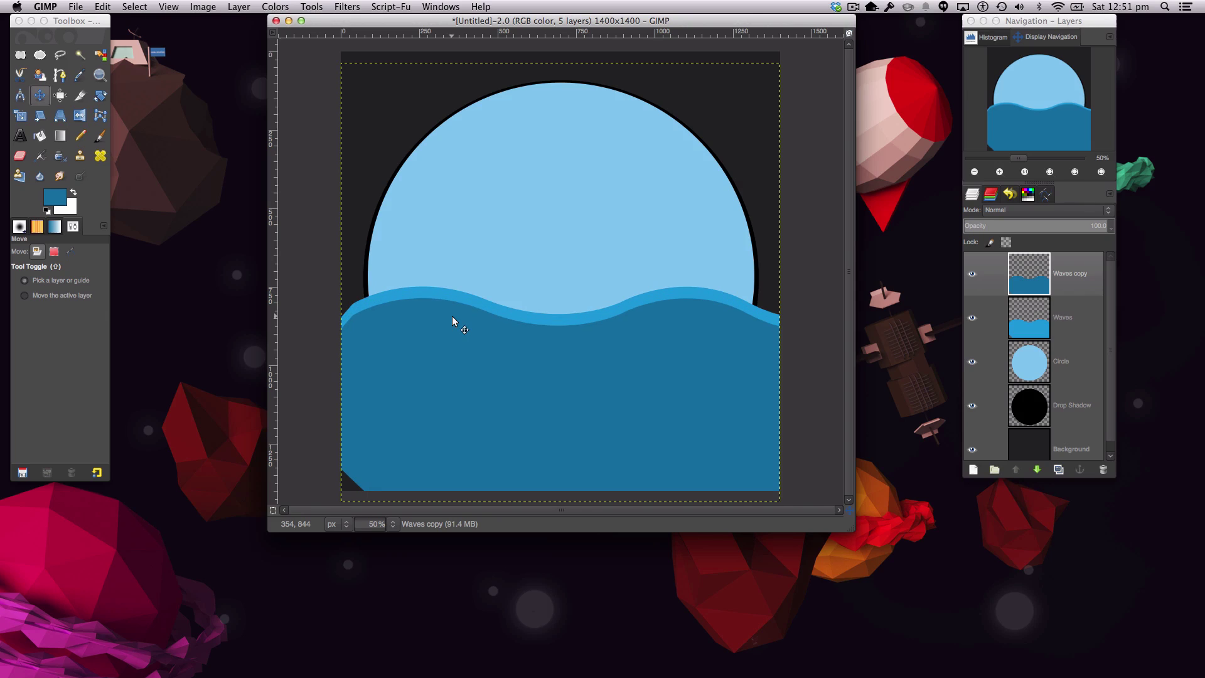
pyautogui.moveTo(466, 330); pyautogui.dragTo(468, 343)
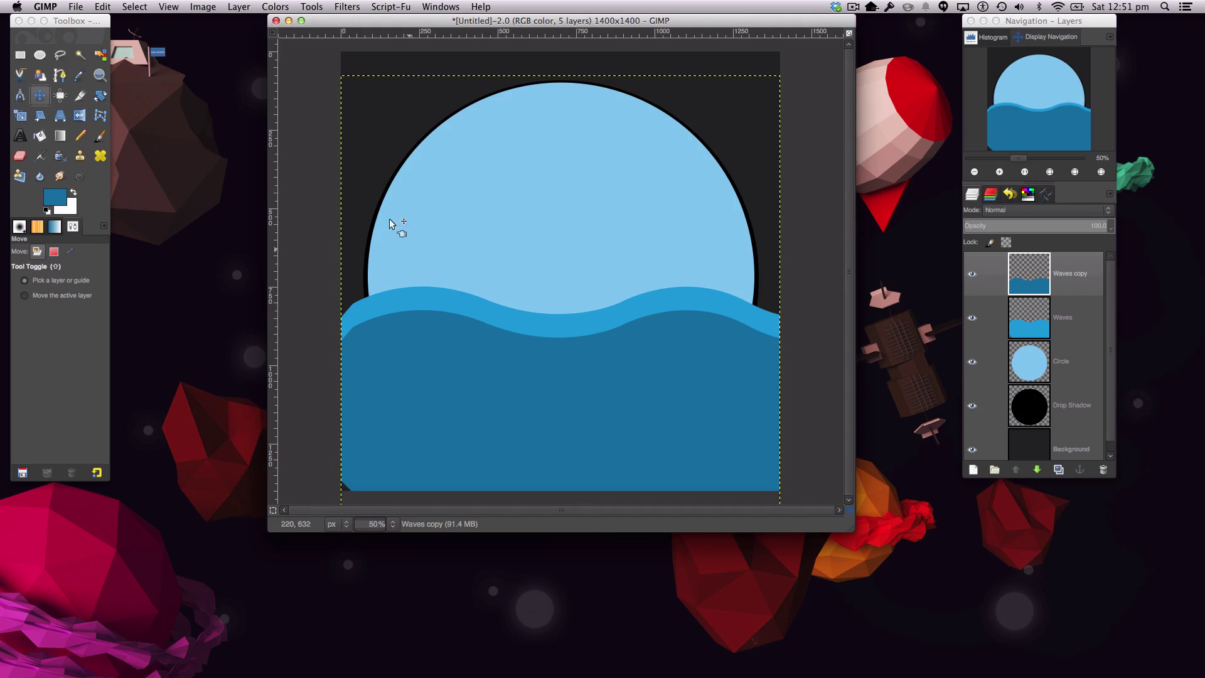
# - Duplicate the Waves copy layer and pick the darkest blue palette swatch from the finished logo image as foreground color
pyautogui.click(1059, 469)
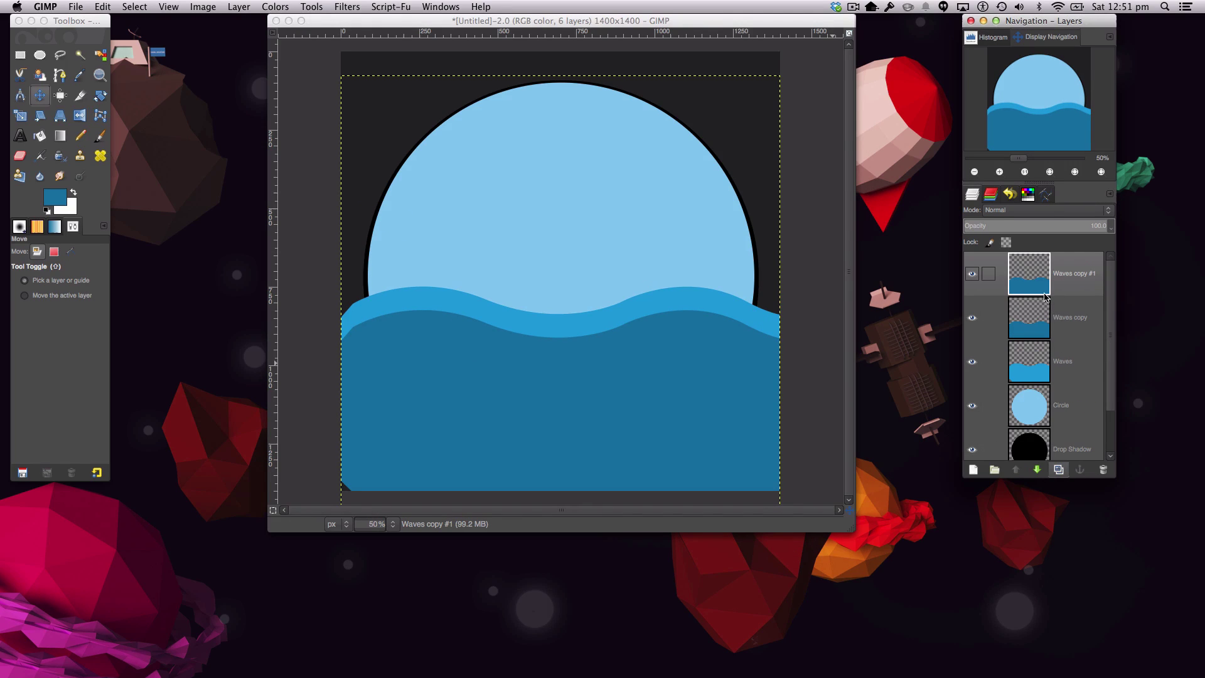
pyautogui.moveTo(828, 21); pyautogui.dragTo(822, 46)
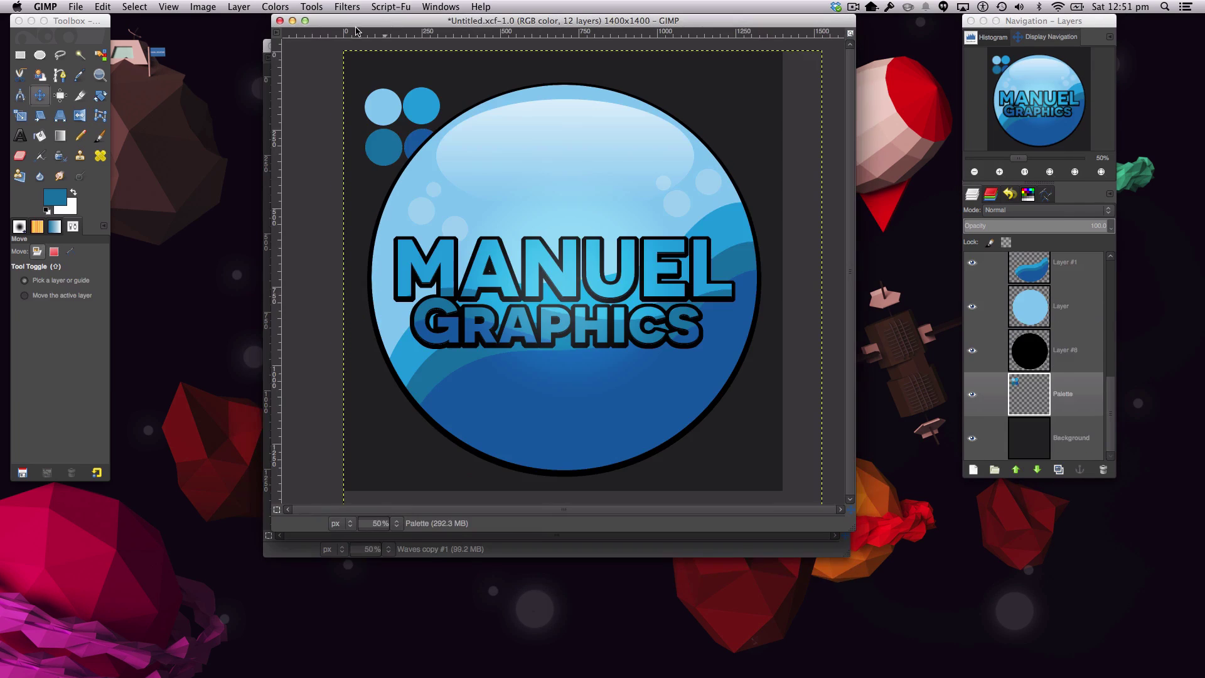
pyautogui.click(385, 25)
pyautogui.click(86, 77)
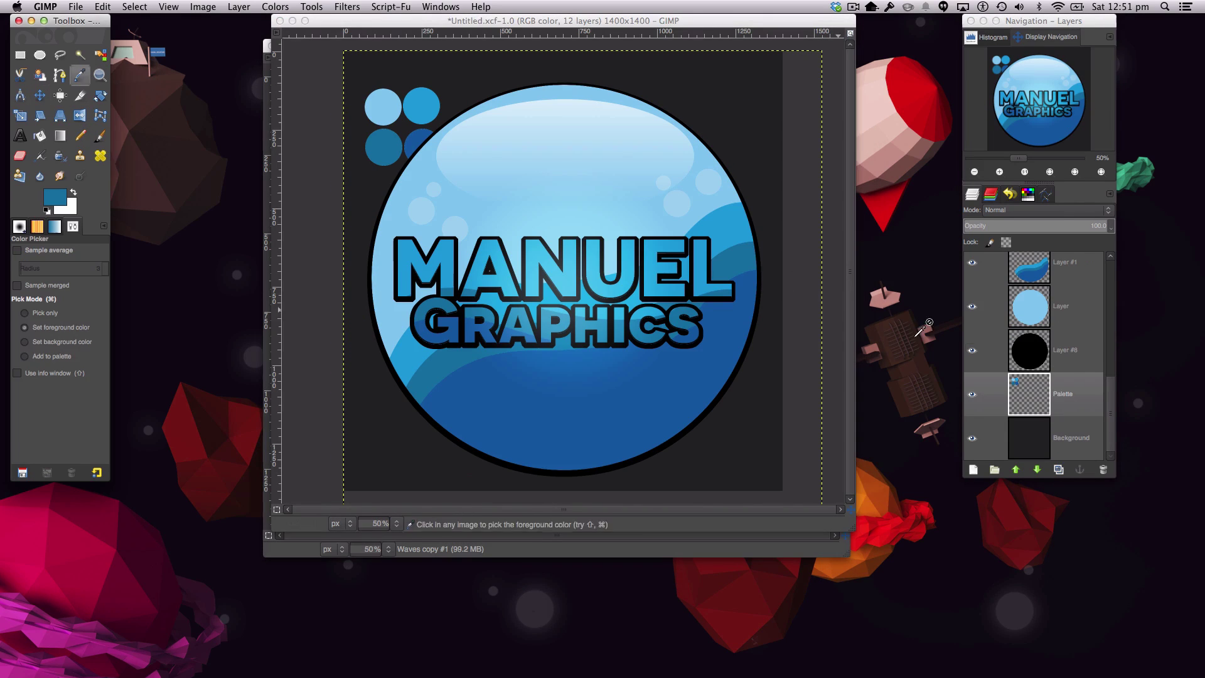
pyautogui.click(419, 135)
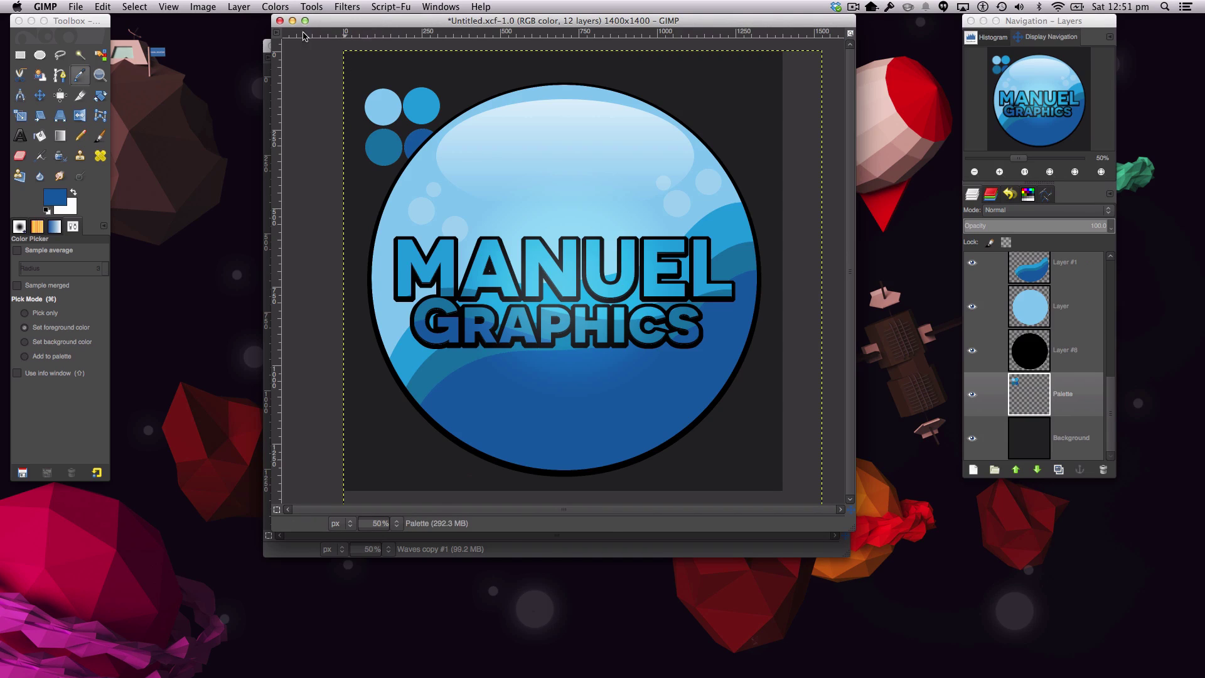
pyautogui.click(267, 72)
pyautogui.press('m')
pyautogui.moveTo(346, 48); pyautogui.dragTo(352, 20)
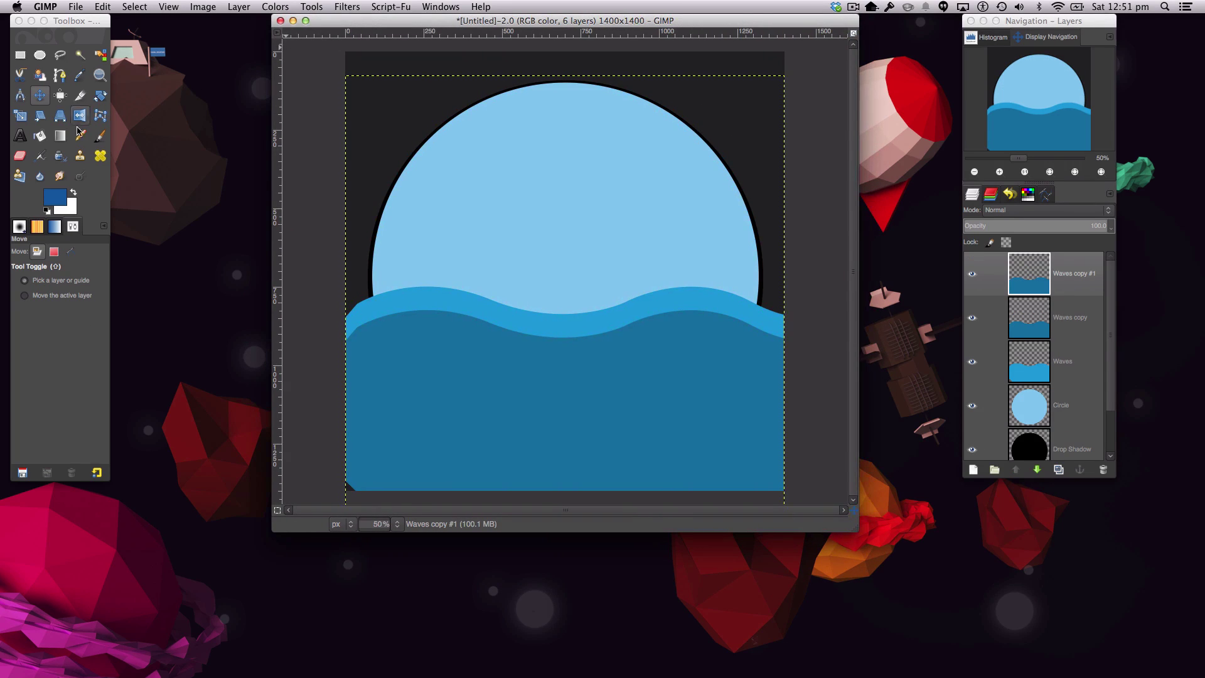
# - Select the Waves copy #1 layer's shape from its alpha, bucket-fill it with the dark blue and clear the selection
pyautogui.click(40, 135)
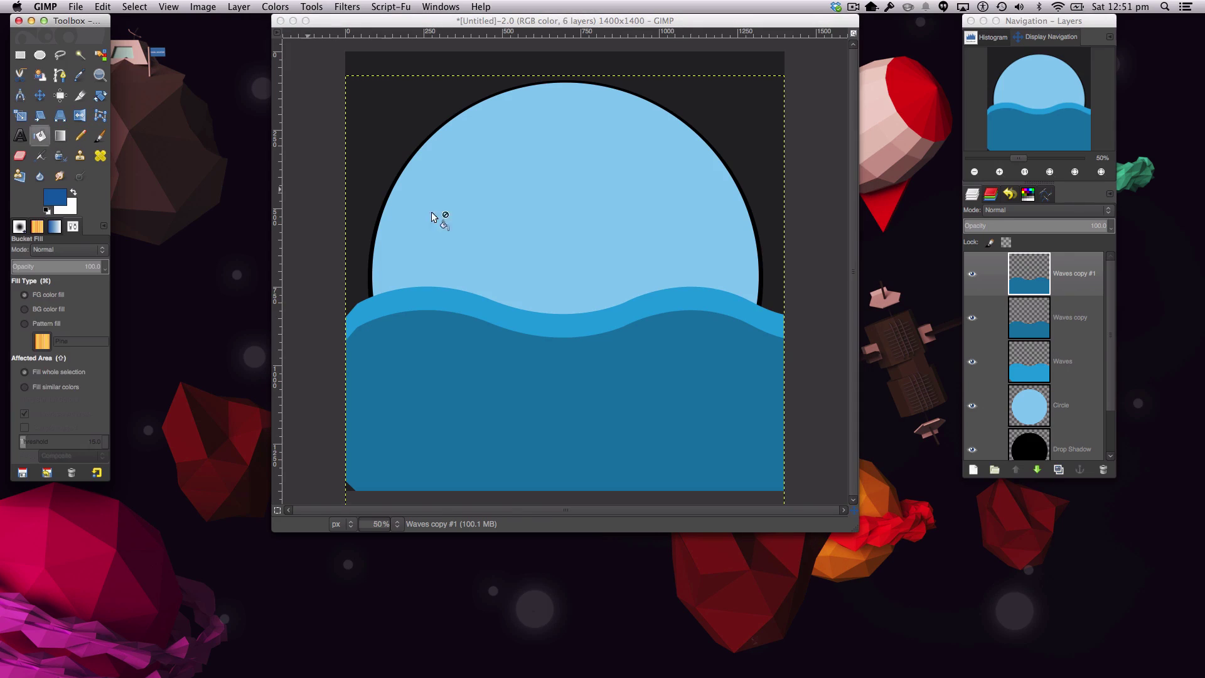
pyautogui.rightClick(1048, 268)
pyautogui.click(1105, 557)
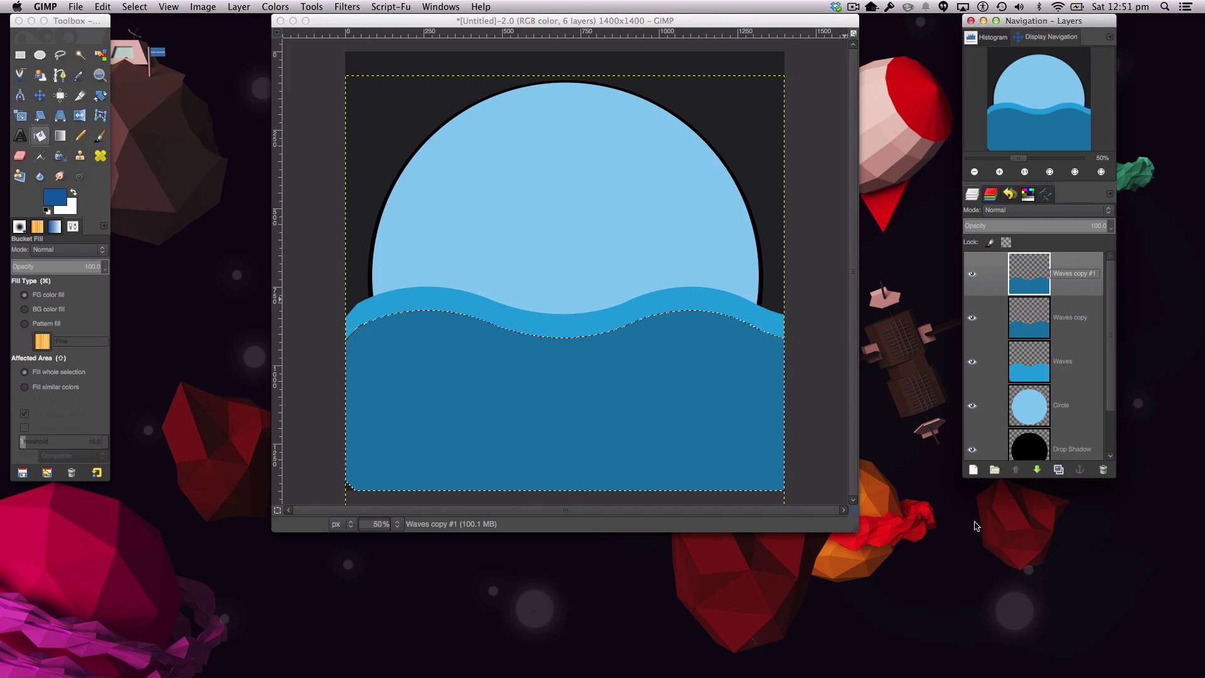
pyautogui.click(661, 427)
pyautogui.press('super+shift+a')
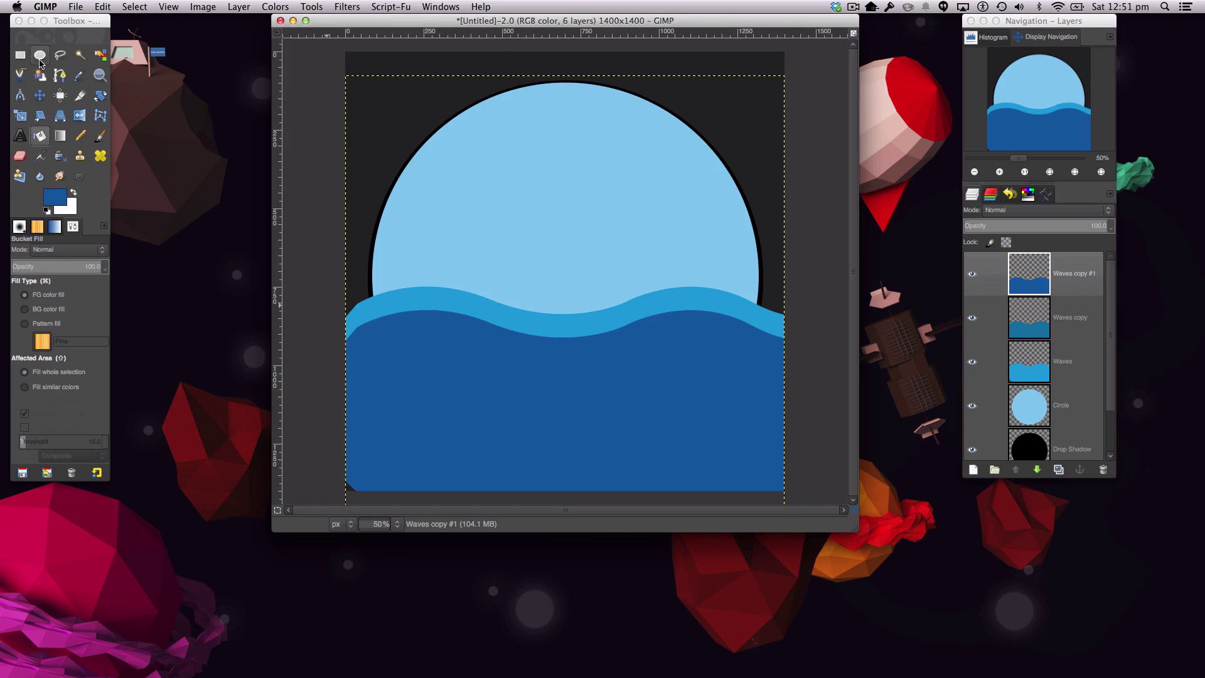
# - Move the Waves copy #1 layer down so a band of the teal-blue wave shows above it, matching the lighter band
pyautogui.click(40, 95)
pyautogui.click(680, 408)
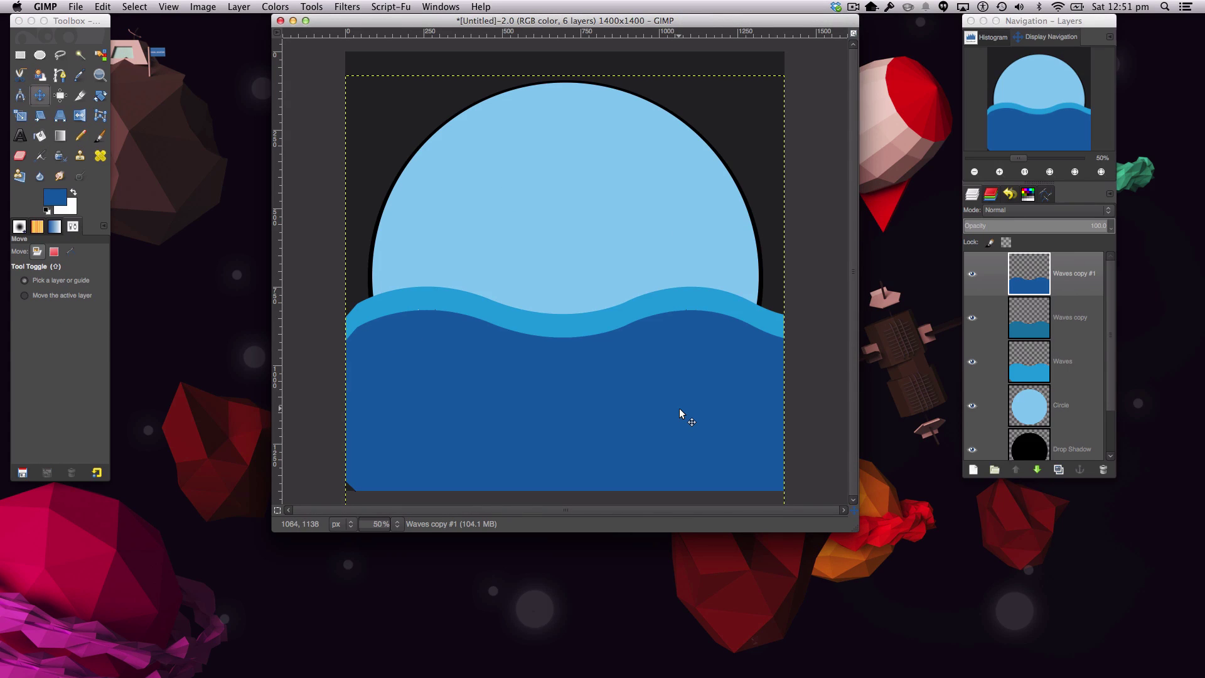
pyautogui.moveTo(679, 408)
pyautogui.mouseDown()
pyautogui.moveTo(685, 443)
pyautogui.moveTo(687, 430)
pyautogui.mouseUp()
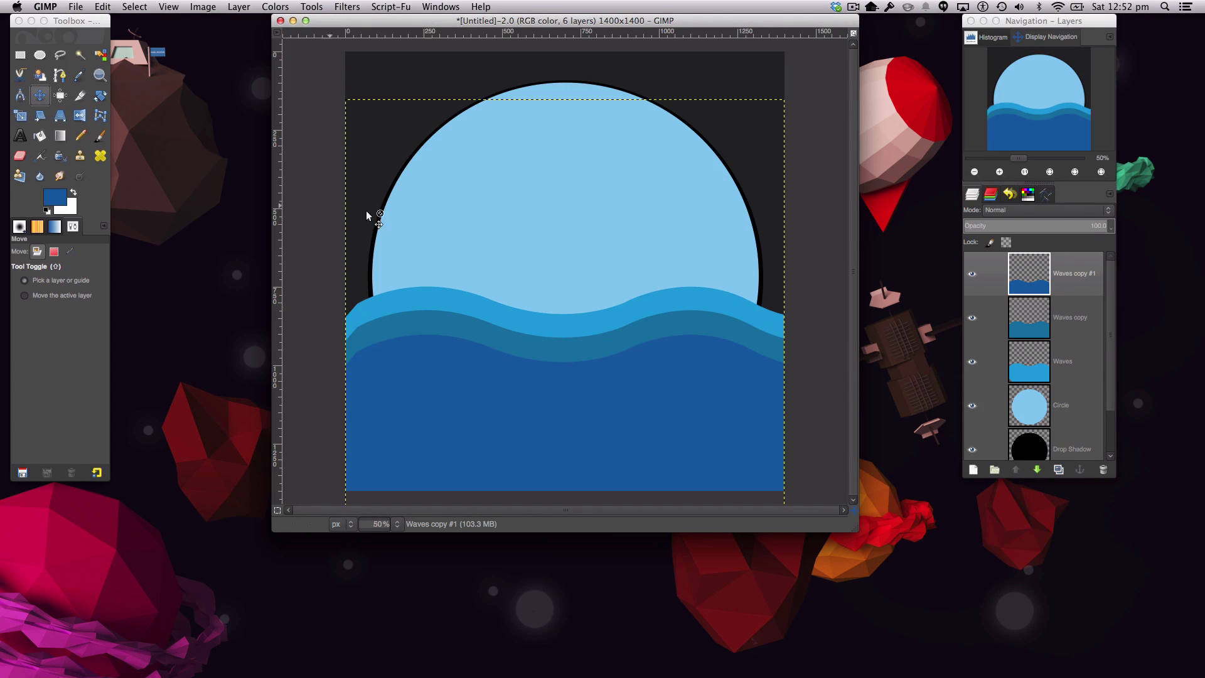
# - Merge both wave copies down into the Waves layer
pyautogui.rightClick(1096, 293)
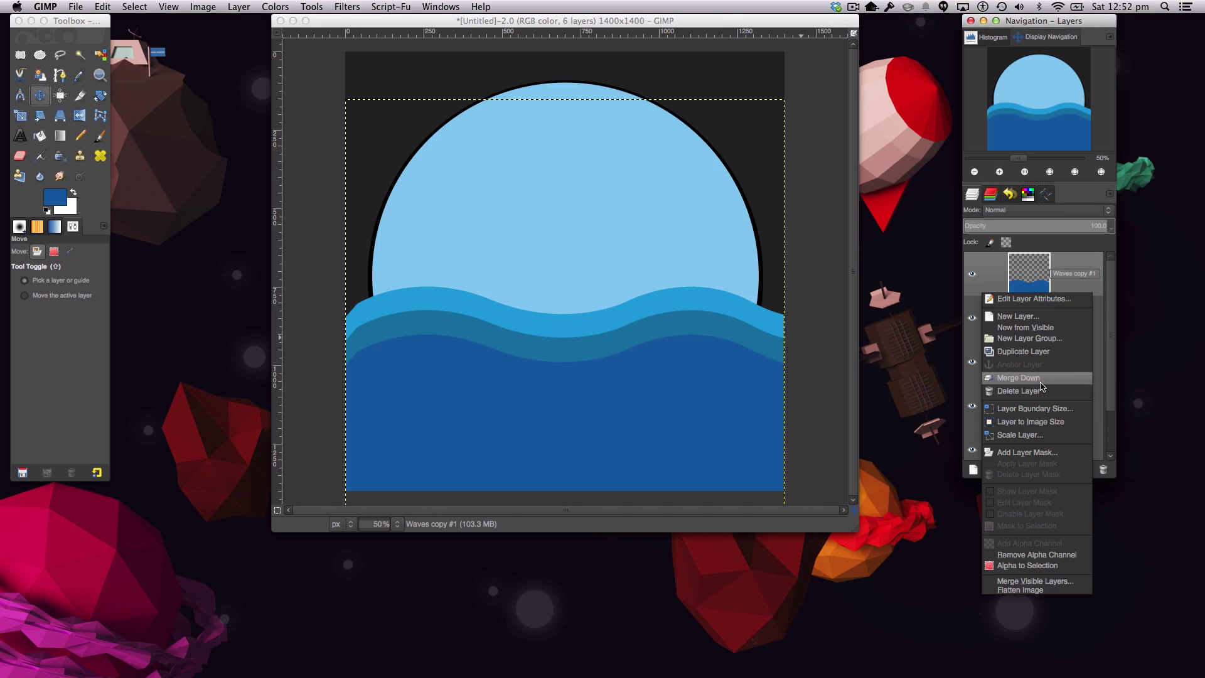
pyautogui.click(1041, 422)
pyautogui.rightClick(1068, 290)
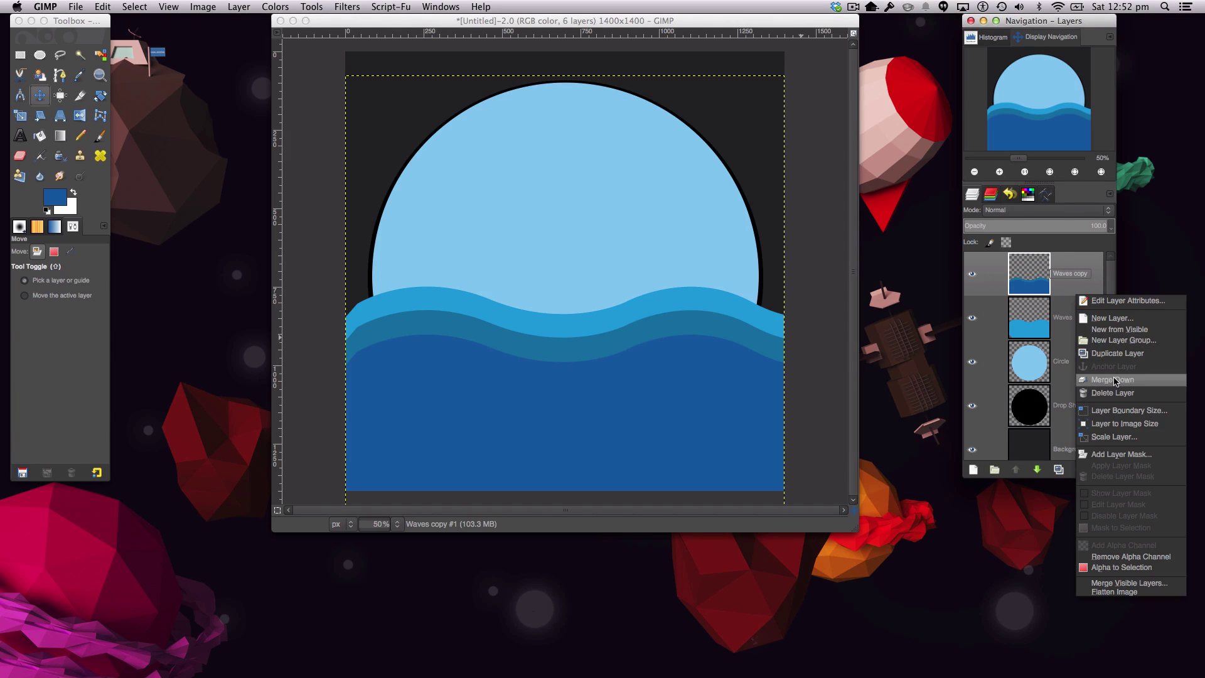
pyautogui.click(1095, 378)
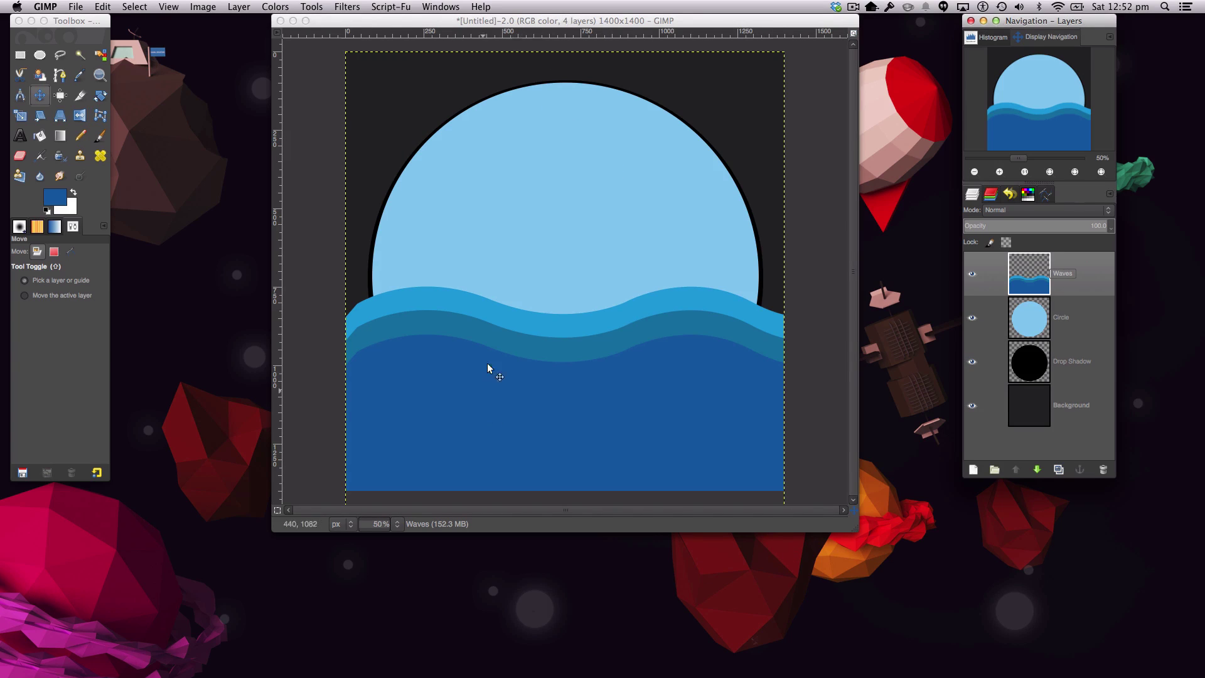
# - Rotate the Waves layer by about -15° so the waves rise to the right, and shift it slightly up over the circle
pyautogui.click(473, 22)
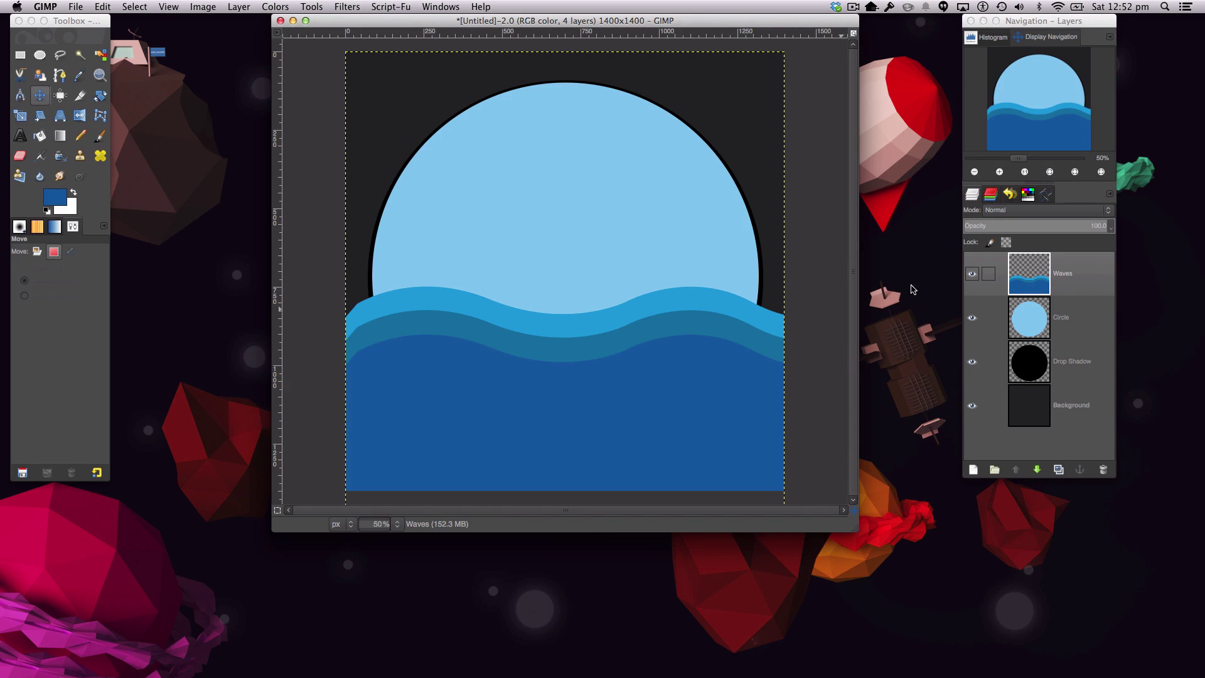
pyautogui.click(98, 97)
pyautogui.click(399, 372)
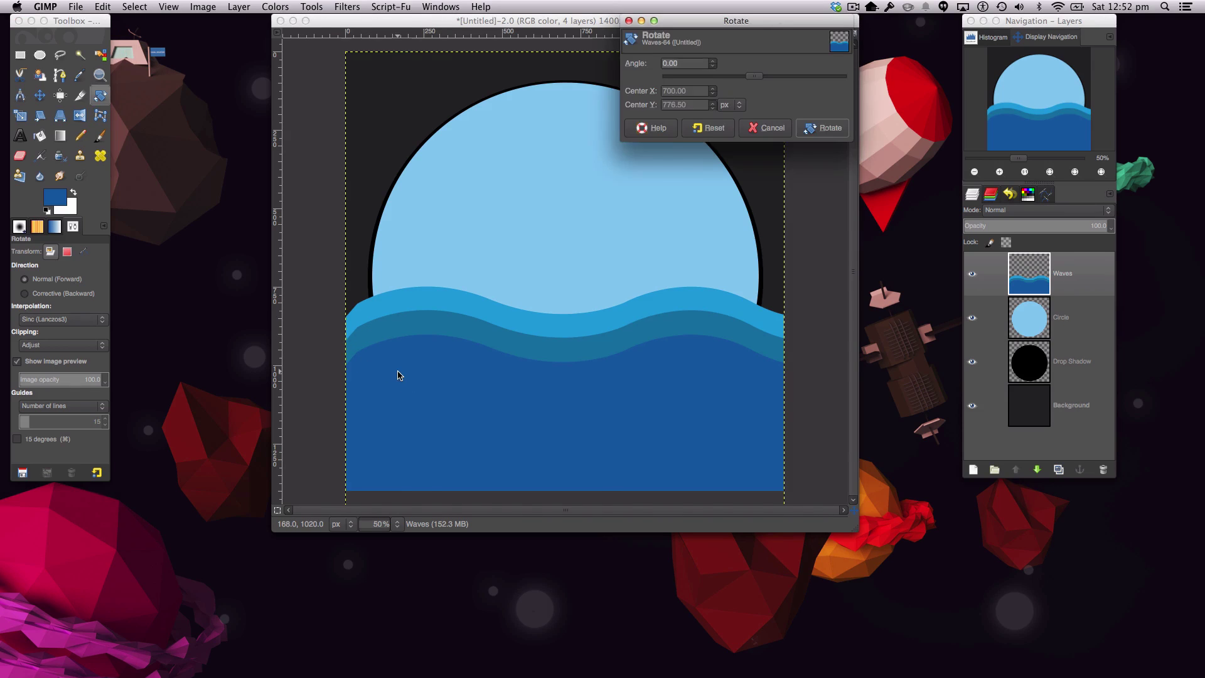
pyautogui.moveTo(364, 236); pyautogui.dragTo(368, 274)
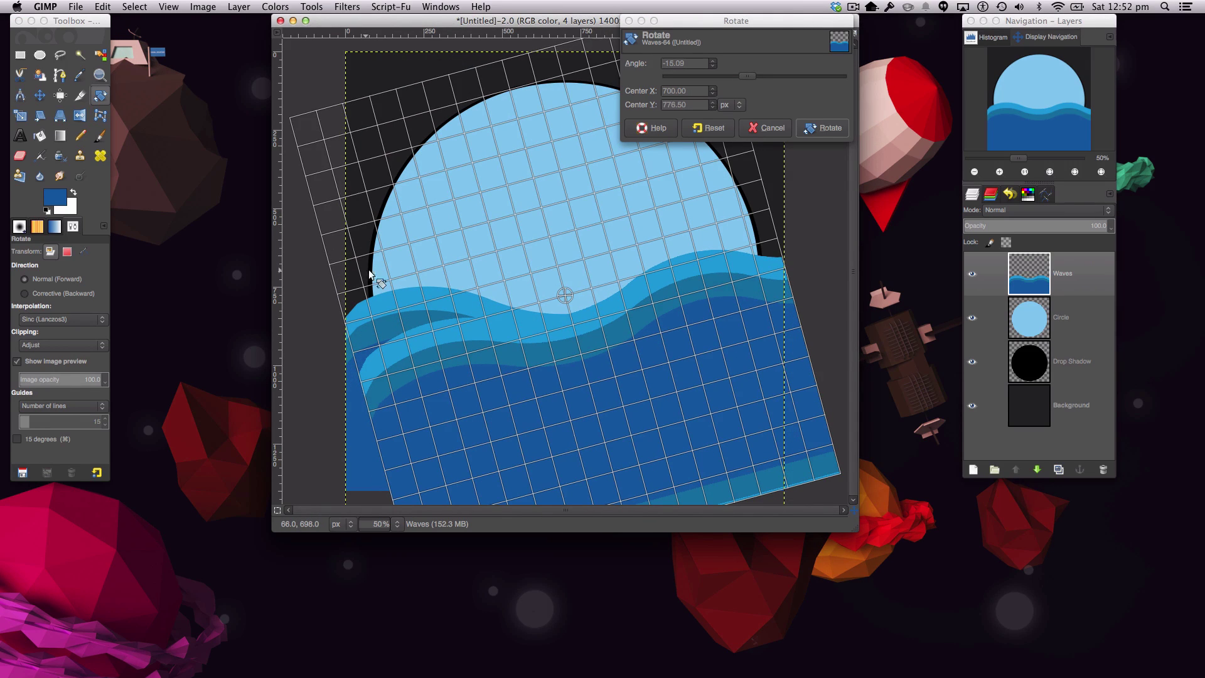
pyautogui.click(825, 127)
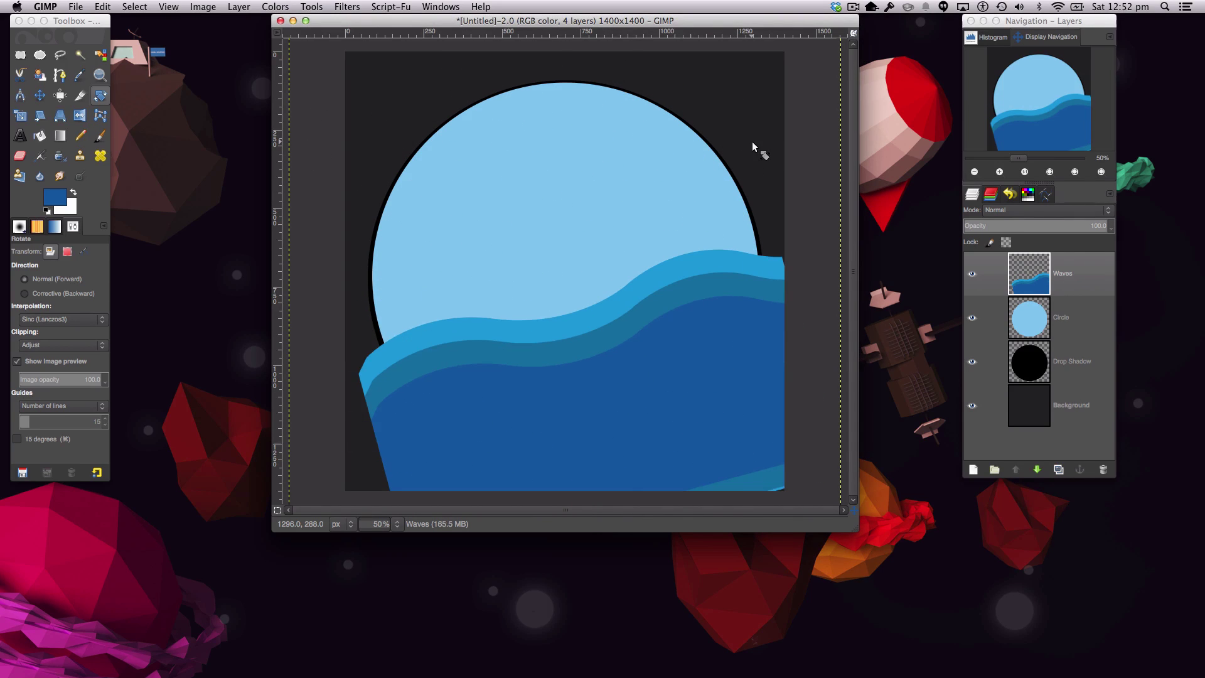
pyautogui.click(39, 95)
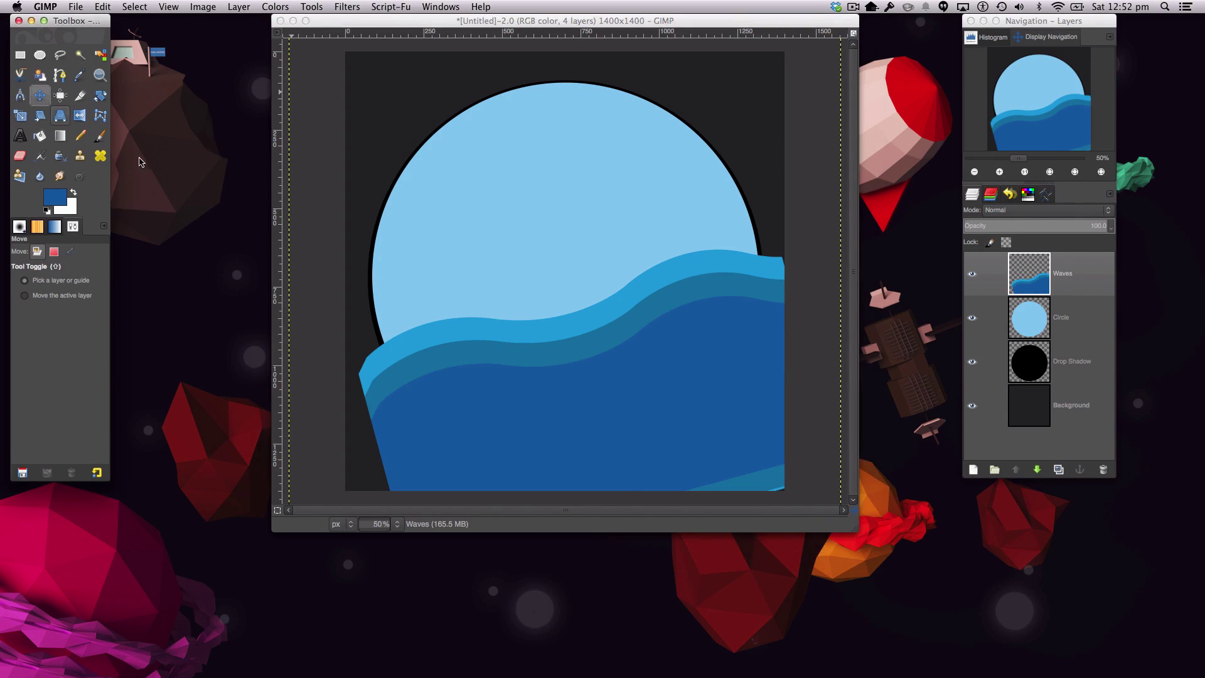
pyautogui.moveTo(639, 374)
pyautogui.mouseDown()
pyautogui.moveTo(628, 352)
pyautogui.moveTo(644, 354)
pyautogui.mouseUp()
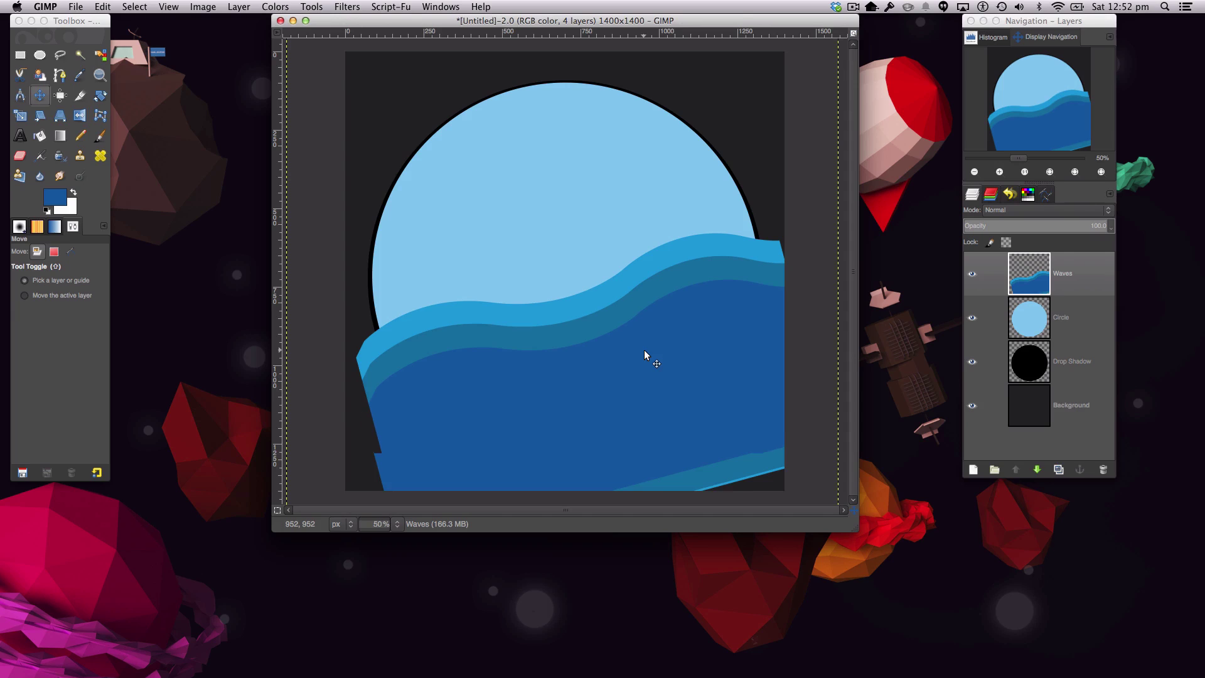
# - Select the area outside the circle by inverting the Circle layer's alpha selection, with the Waves layer active
pyautogui.click(1028, 316)
pyautogui.rightClick(1028, 316)
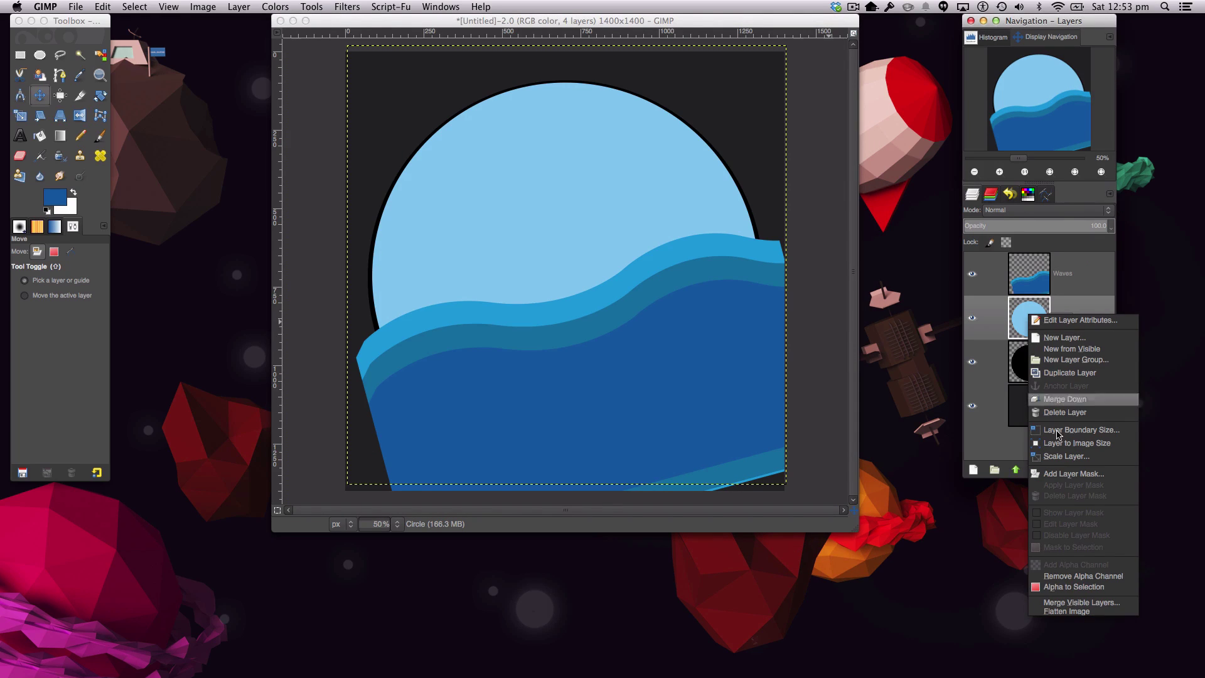
pyautogui.click(1074, 586)
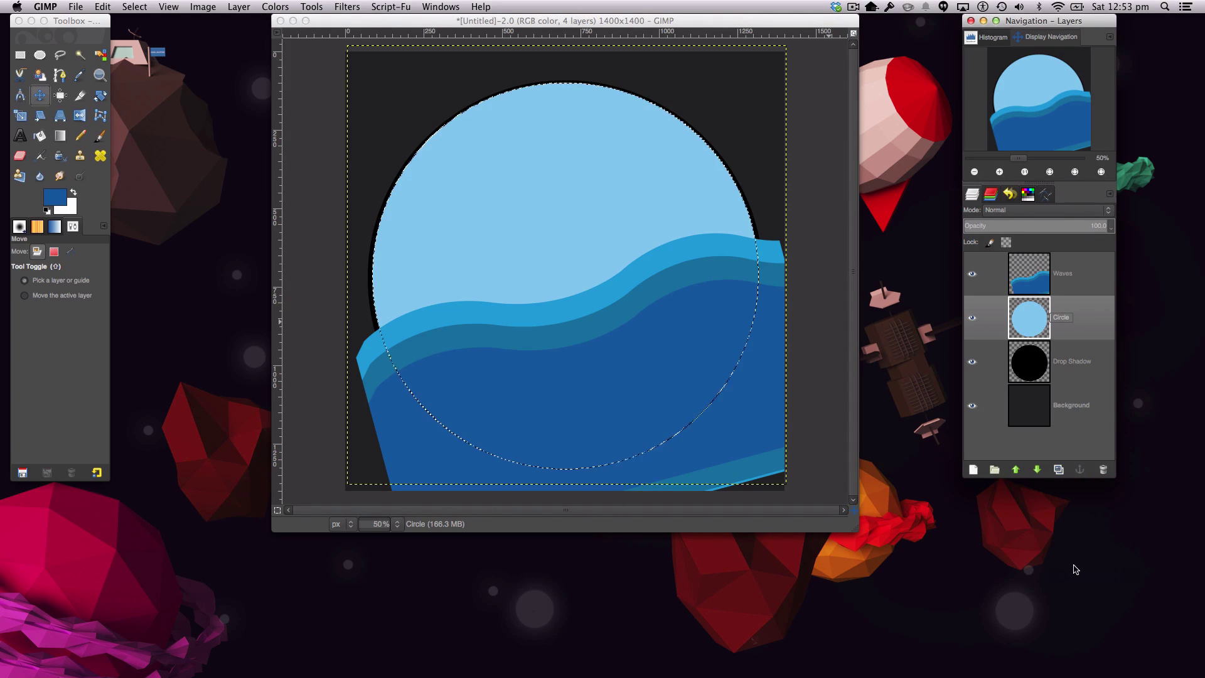
pyautogui.click(1050, 274)
pyautogui.click(135, 7)
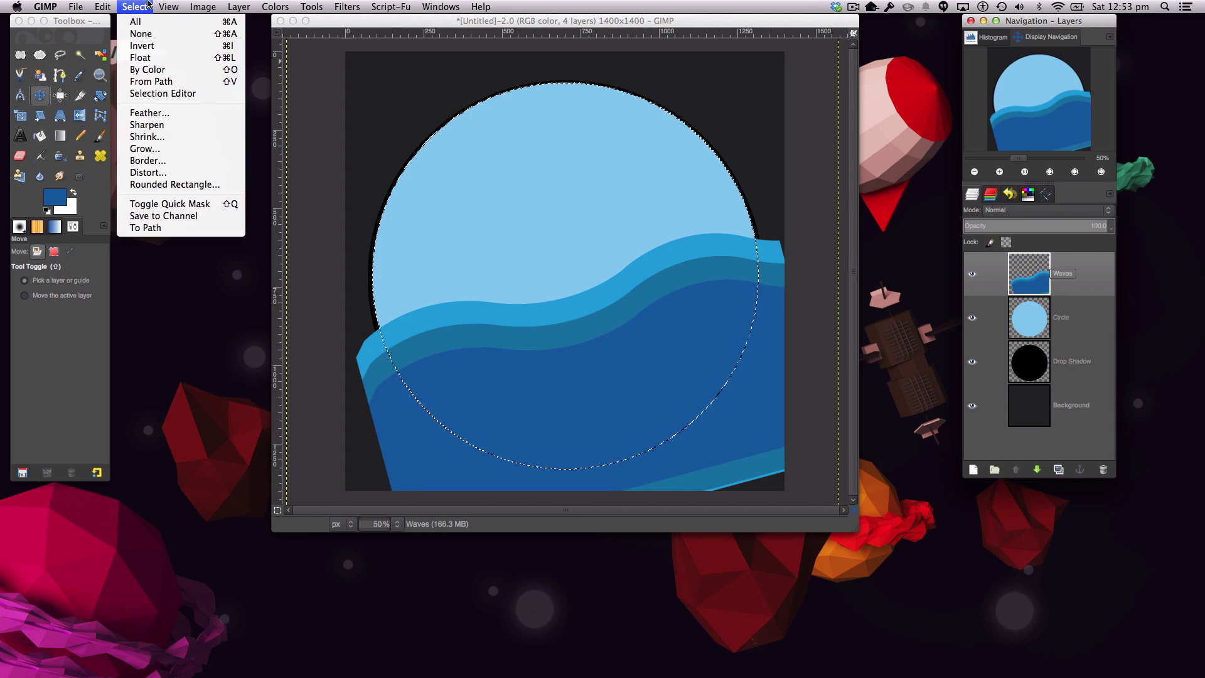
pyautogui.click(149, 45)
# - Cut away the parts of the waves outside the circle and clear the selection
pyautogui.click(102, 7)
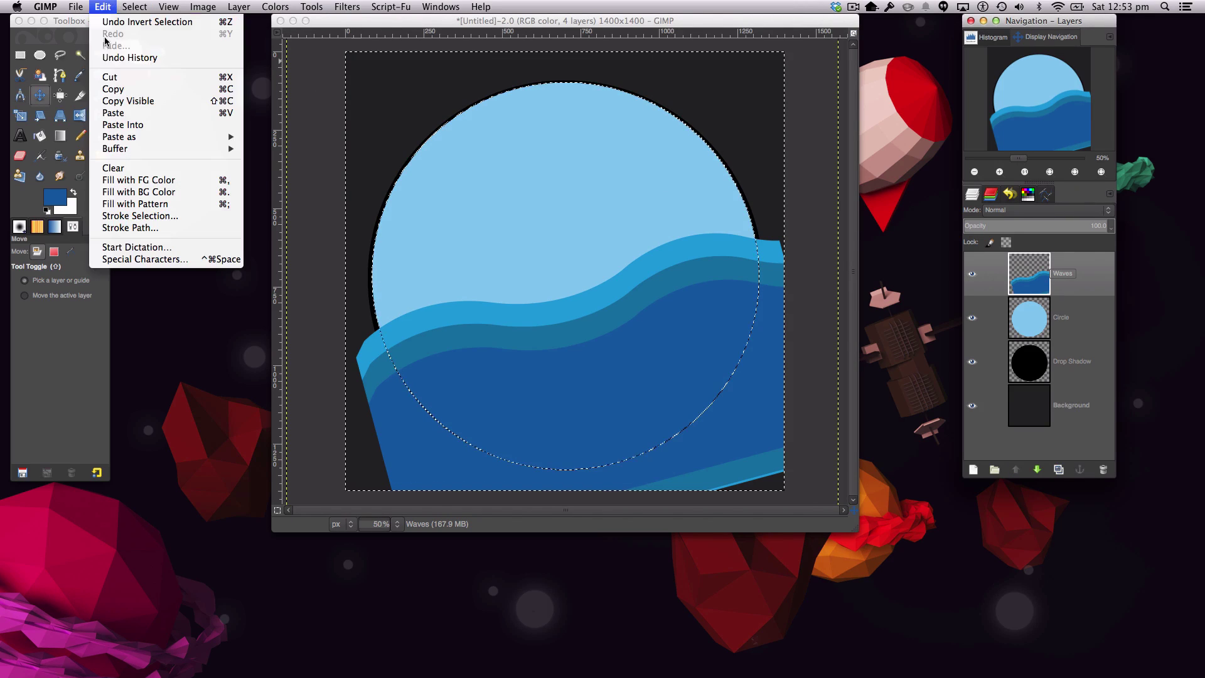
pyautogui.click(109, 78)
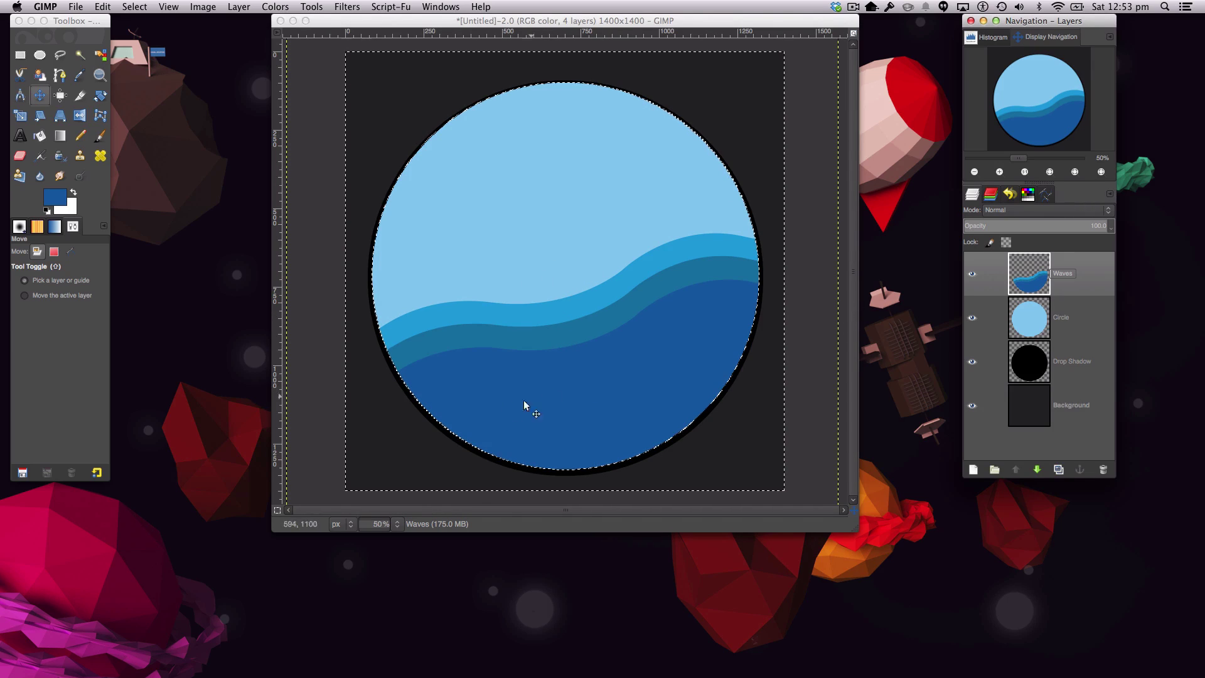
pyautogui.click(135, 7)
pyautogui.press('shift+super+a')
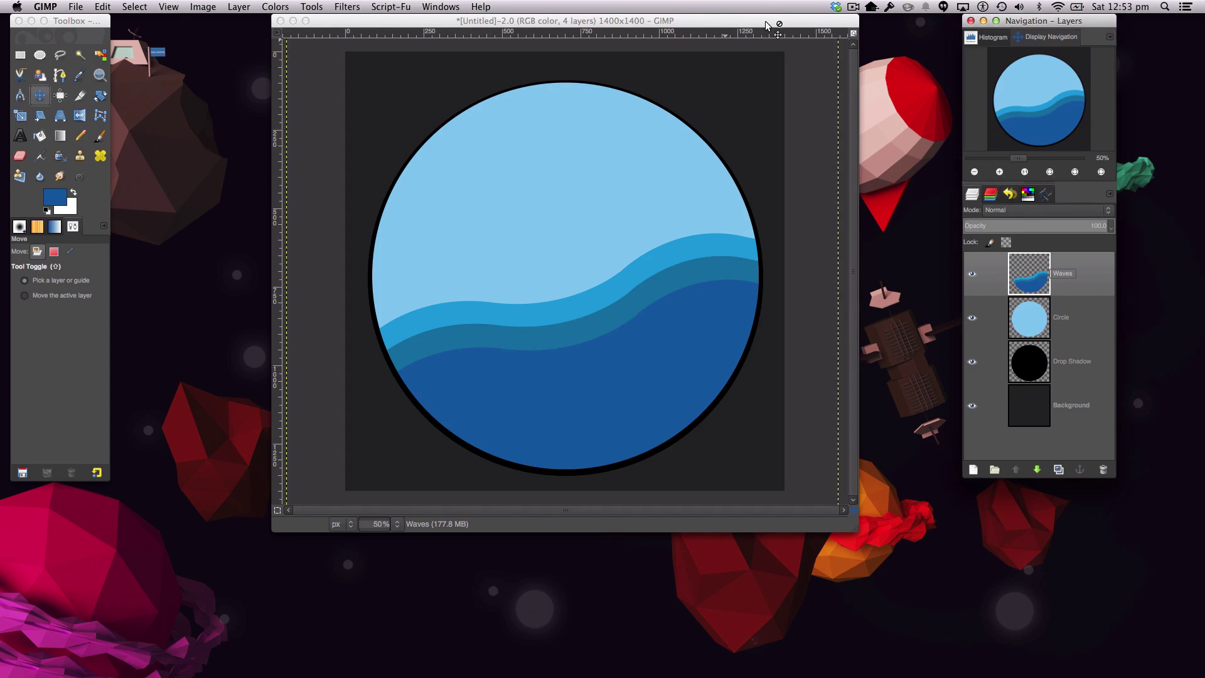
# - Compare with the finished logo image and add a new 1400 × 1400 transparent layer above the Waves layer
pyautogui.moveTo(767, 25); pyautogui.dragTo(790, 467)
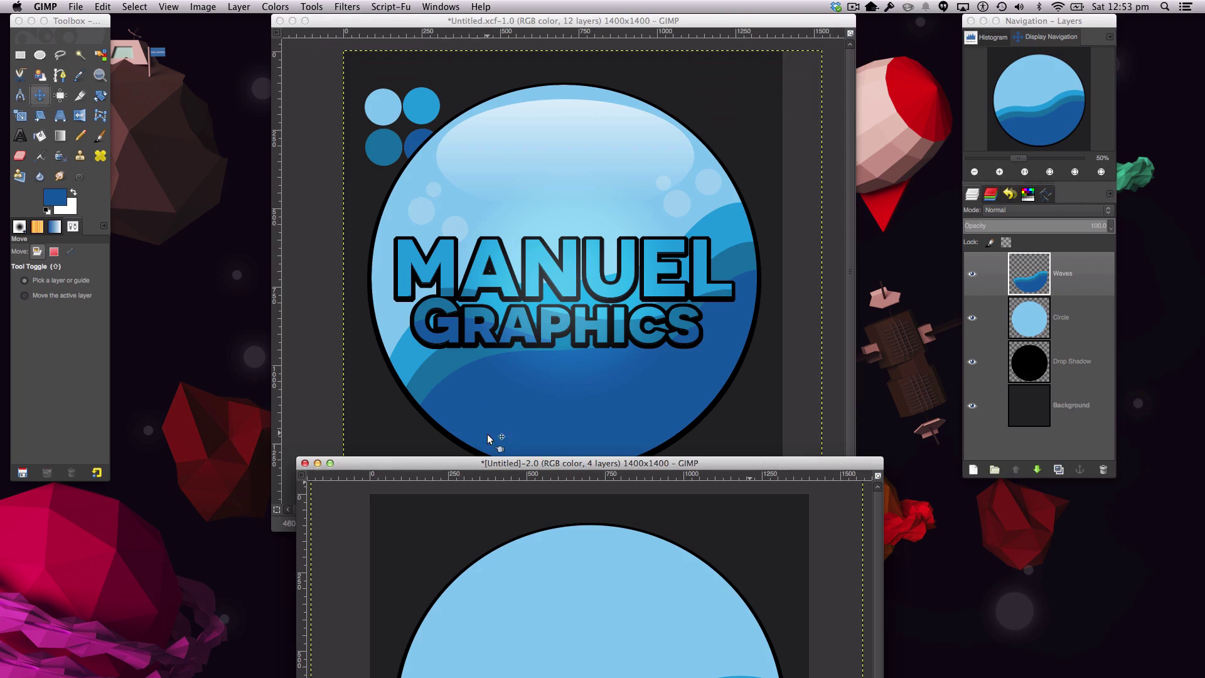
pyautogui.moveTo(459, 467); pyautogui.dragTo(434, 11)
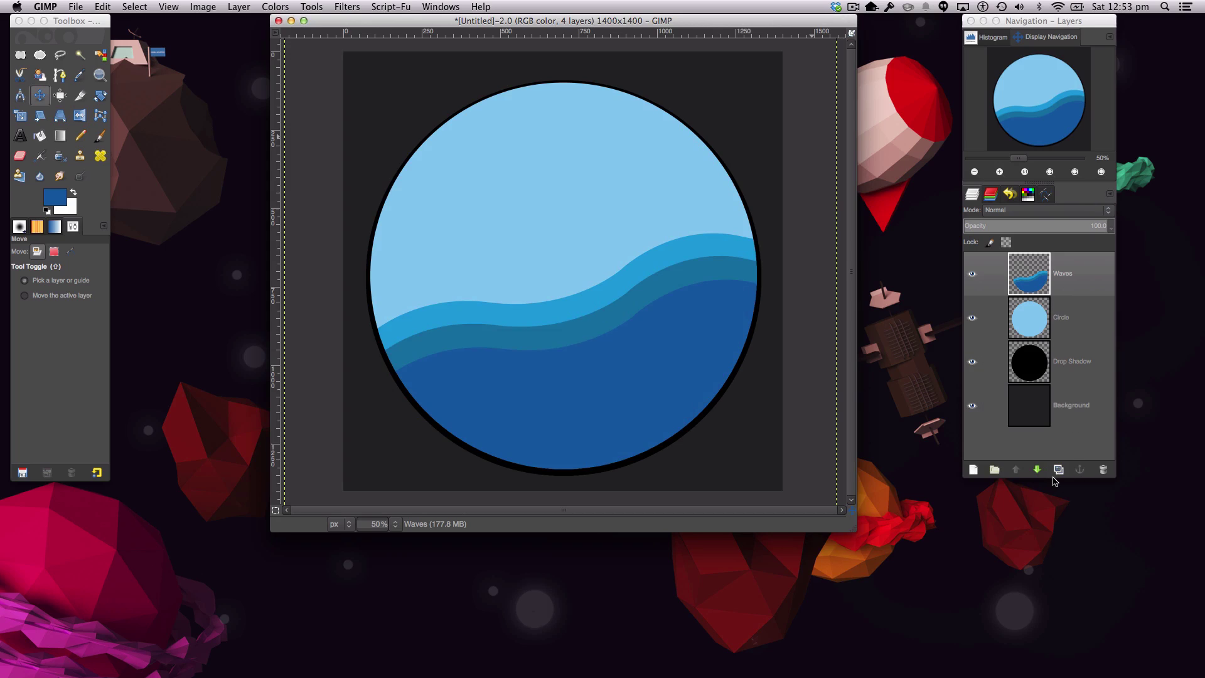
pyautogui.click(972, 470)
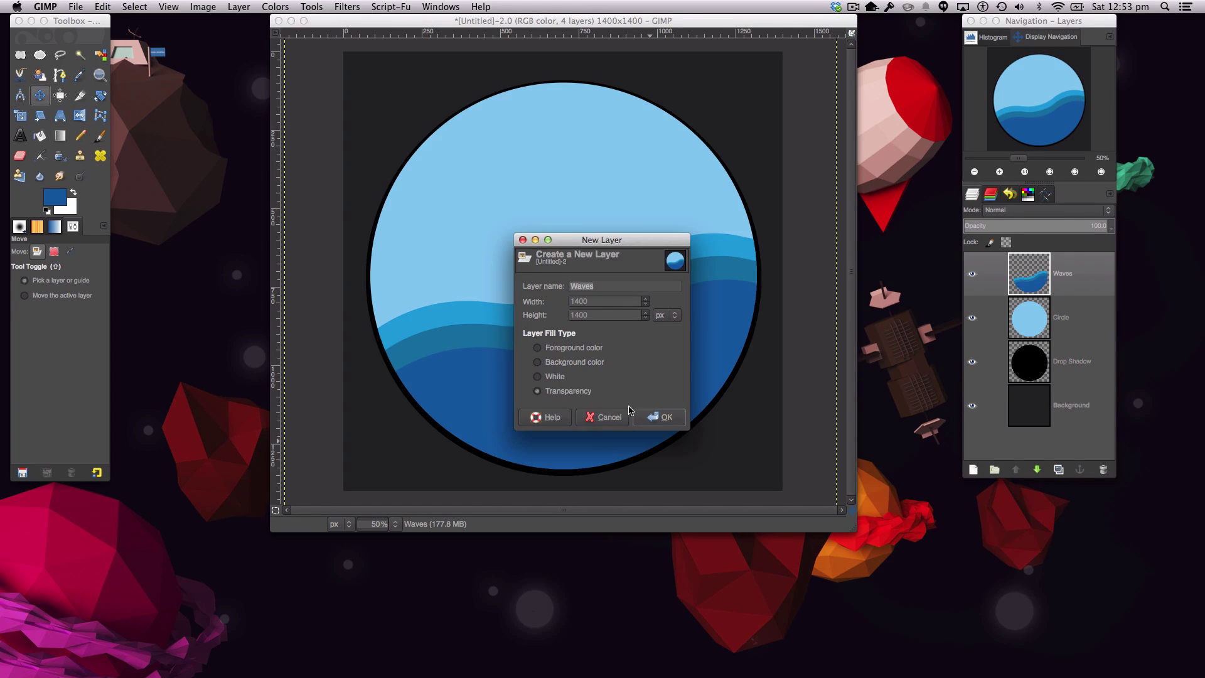
pyautogui.click(655, 414)
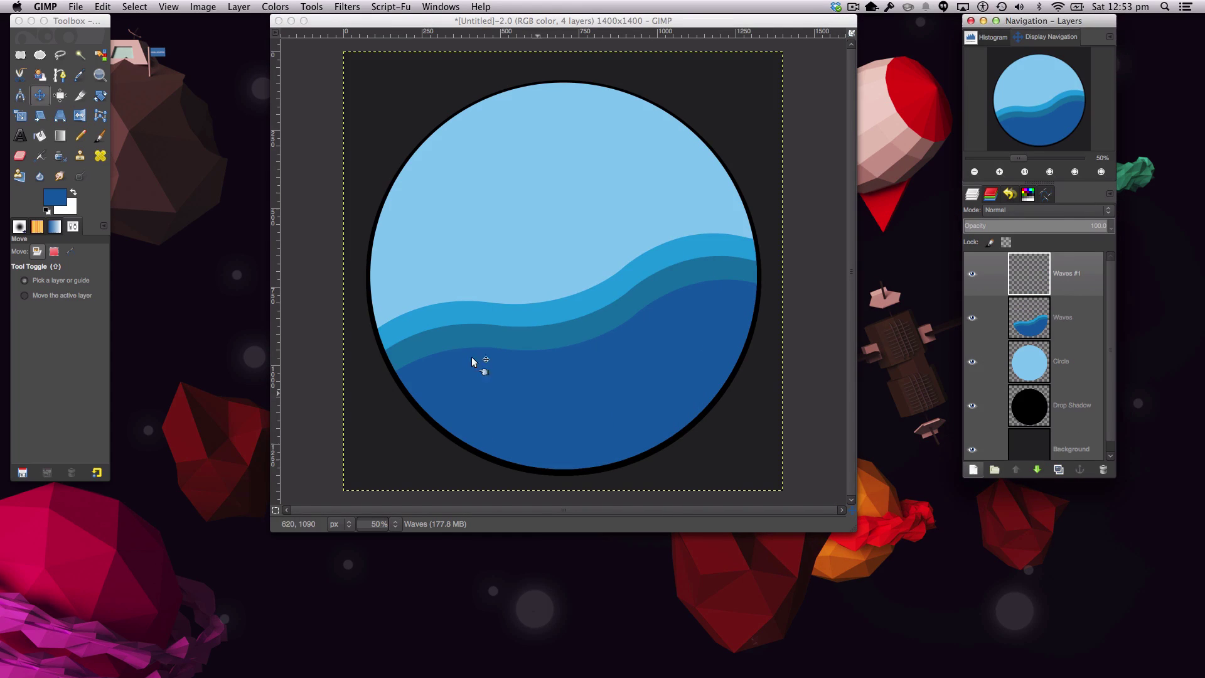
pyautogui.click(55, 197)
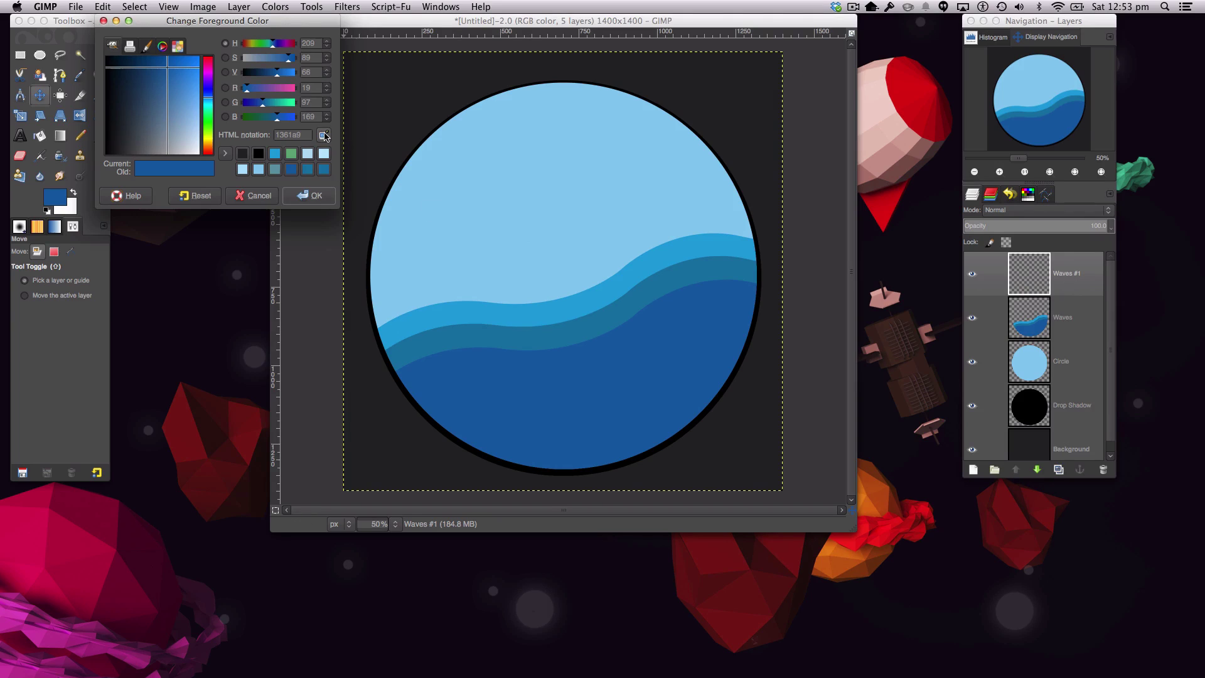
pyautogui.click(324, 136)
pyautogui.click(176, 21)
pyautogui.click(274, 169)
pyautogui.click(309, 196)
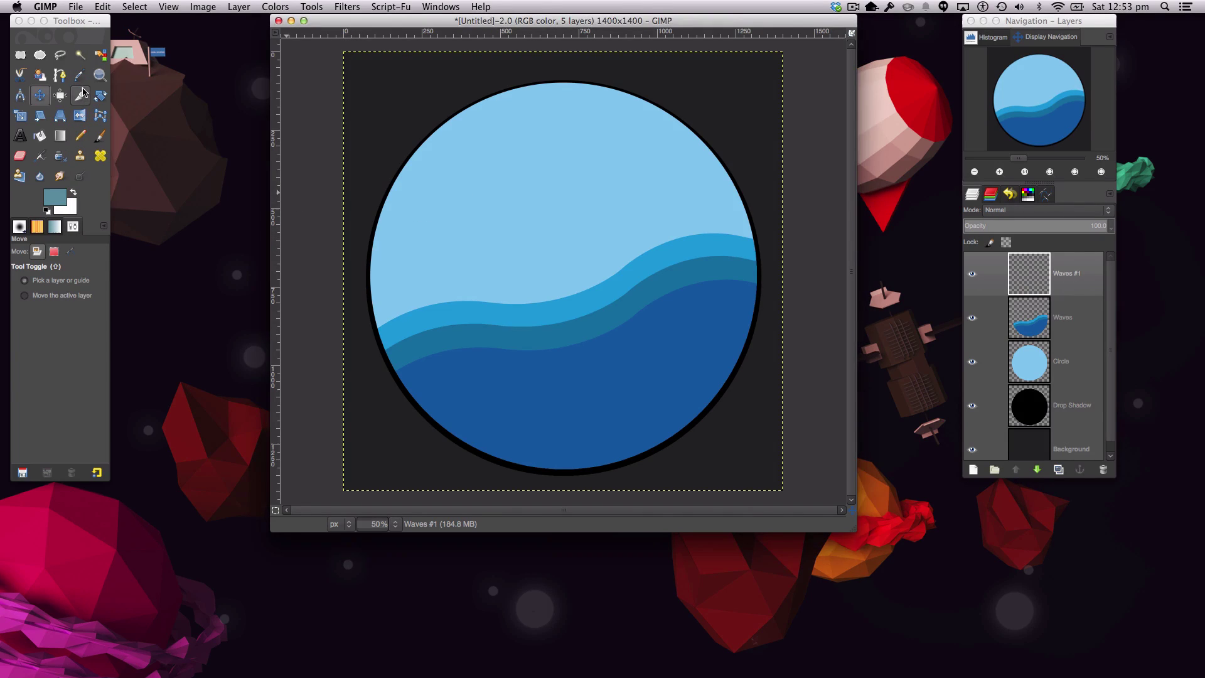
# - Pick the circle's light blue from the Circle layer as foreground color and make the empty Waves #1 layer active
pyautogui.press('o')
pyautogui.click(448, 176)
pyautogui.press('d')
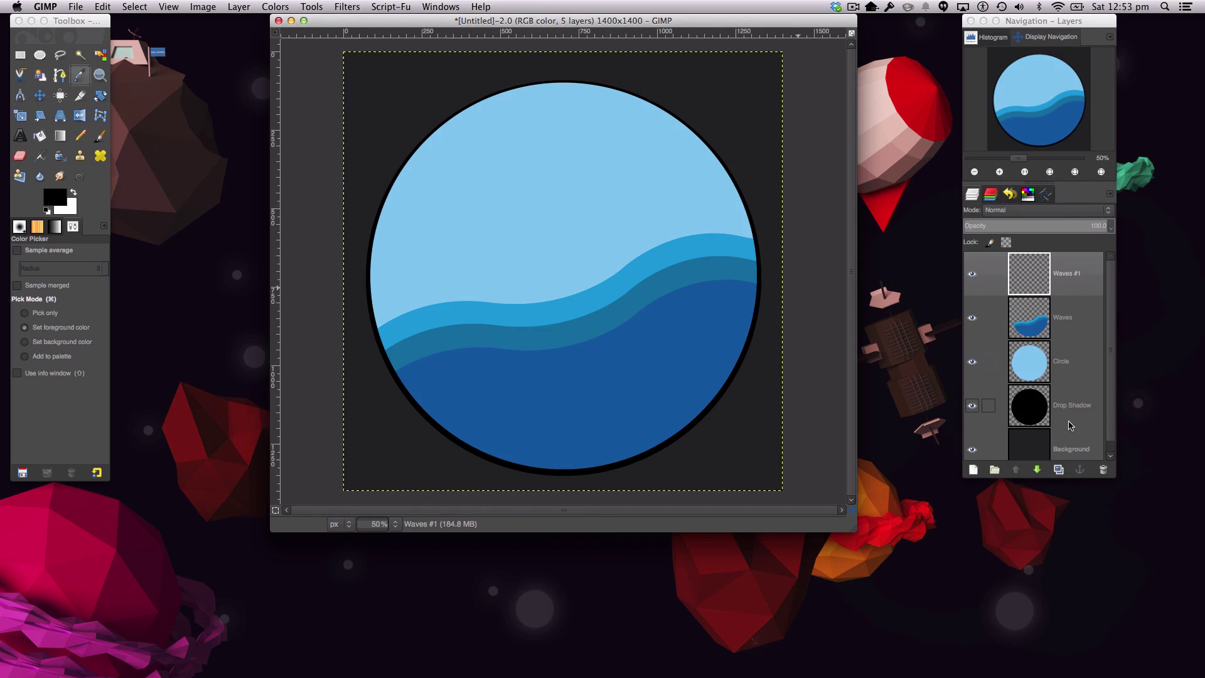
pyautogui.click(1060, 371)
pyautogui.click(564, 188)
pyautogui.click(1061, 273)
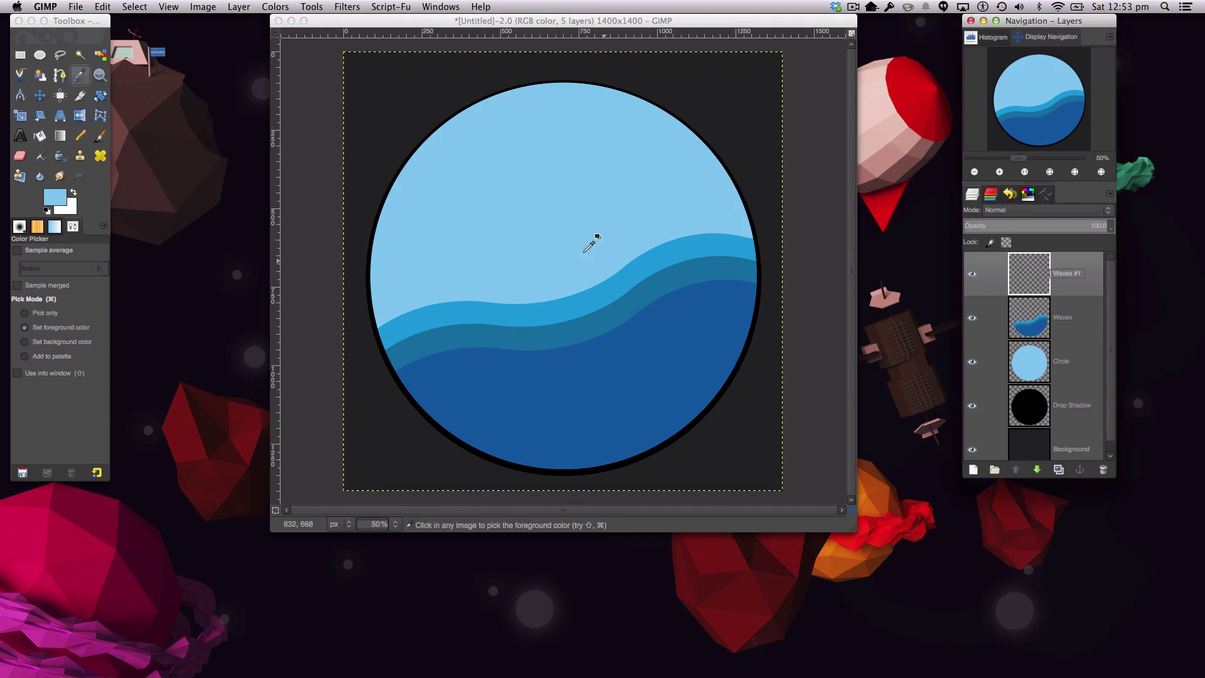
# - Rename the Waves #1 layer to Glow One and lighten the foreground color to the pale blue b5ddf4
pyautogui.doubleClick(1068, 275)
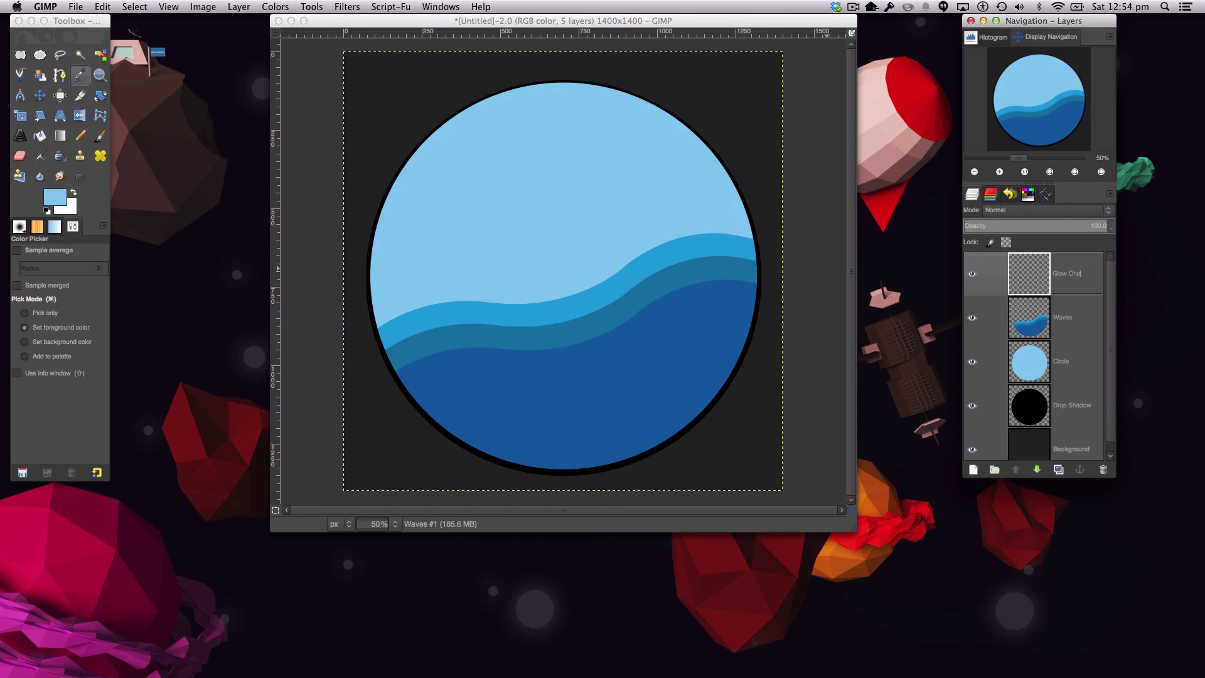
pyautogui.press('Return')
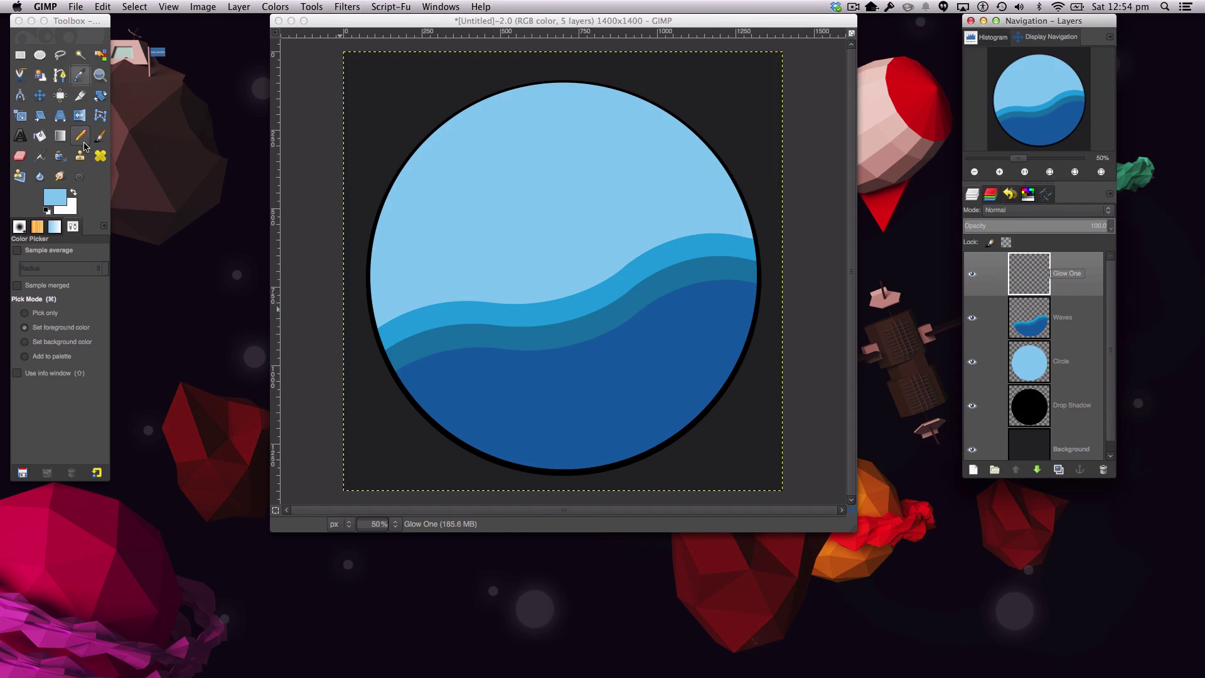
pyautogui.click(54, 196)
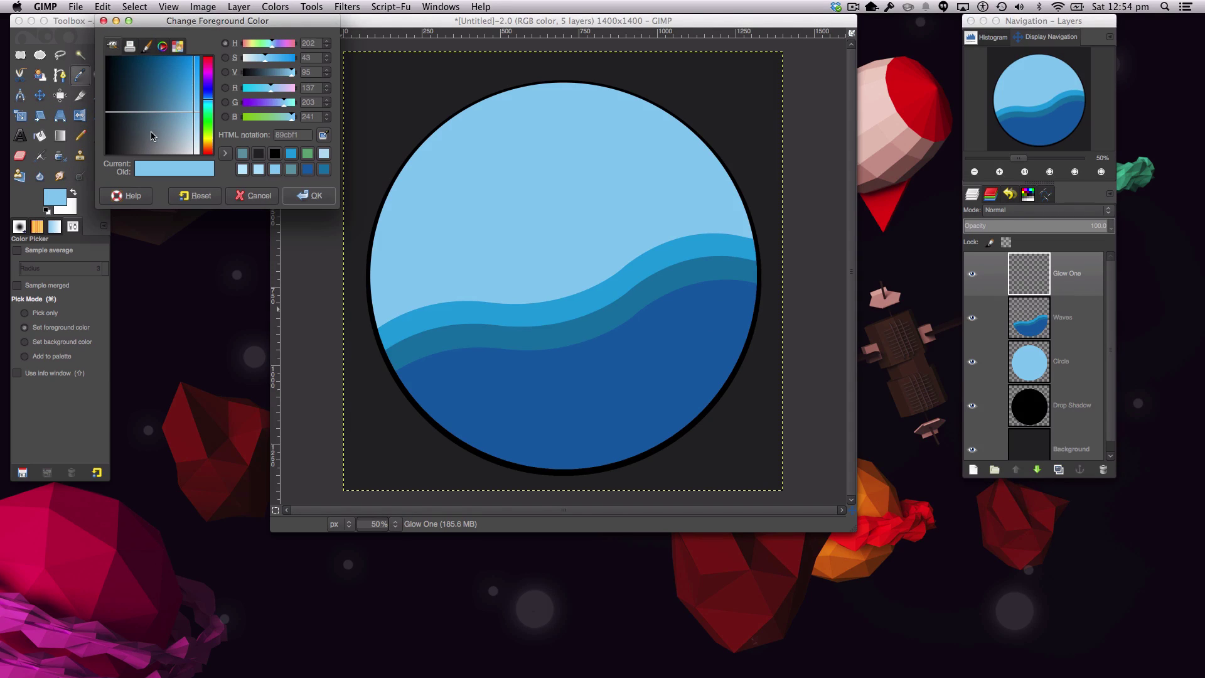
pyautogui.moveTo(192, 126); pyautogui.dragTo(195, 131)
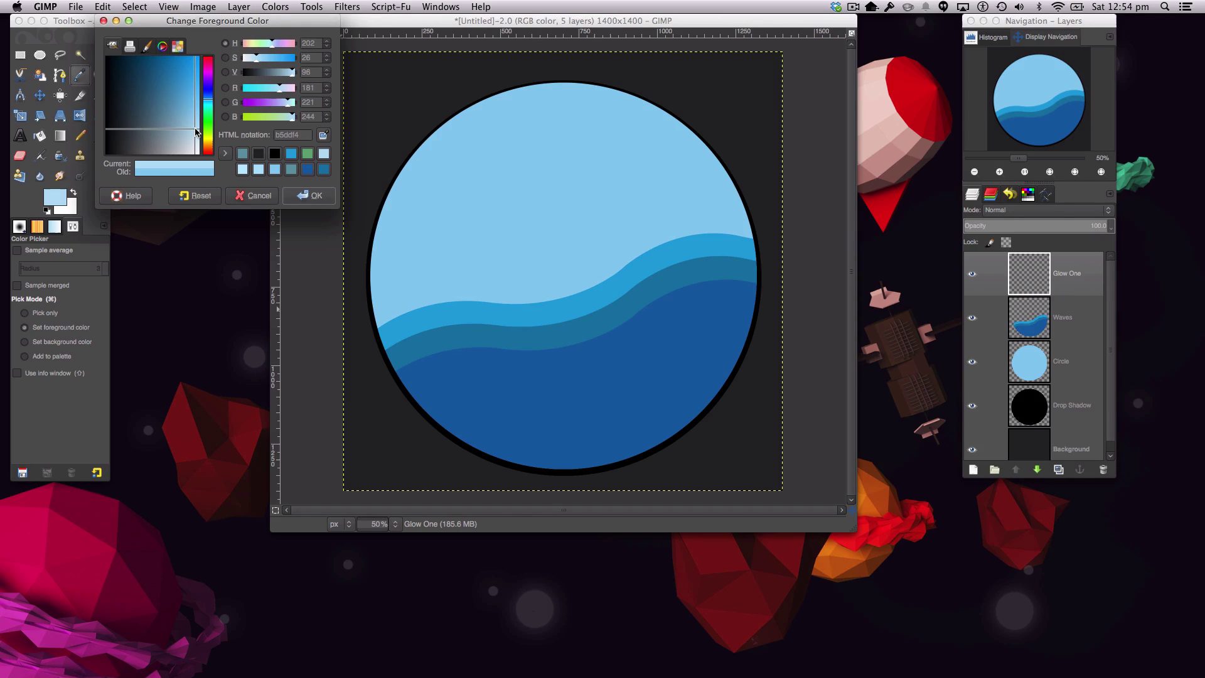
pyautogui.click(308, 196)
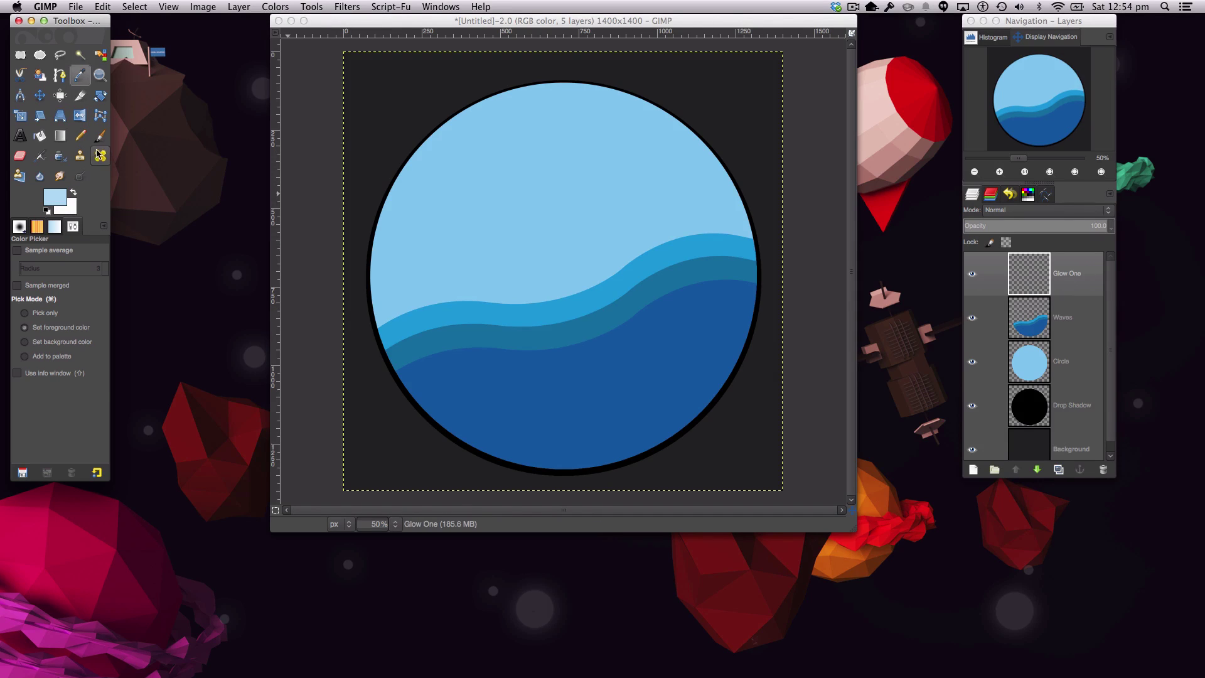
# - Paint a soft pale-blue glow at the circle's center on the Glow One layer with several dabs of the large Paintbrush
pyautogui.click(100, 139)
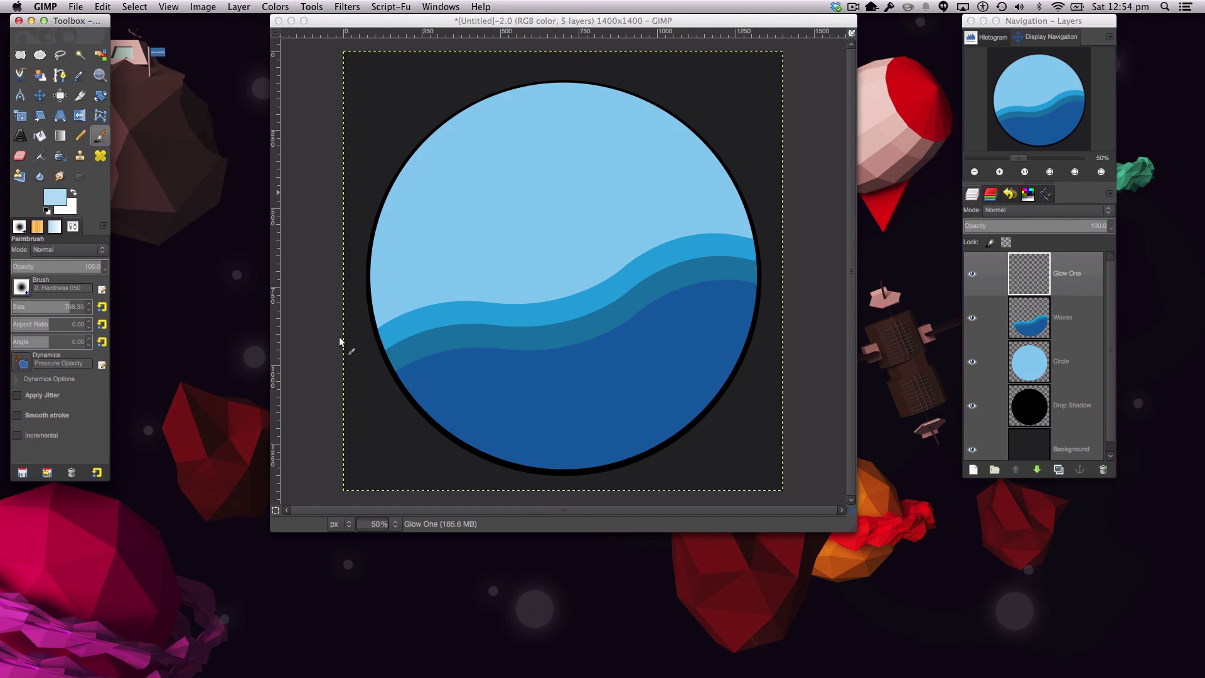
pyautogui.click(565, 257)
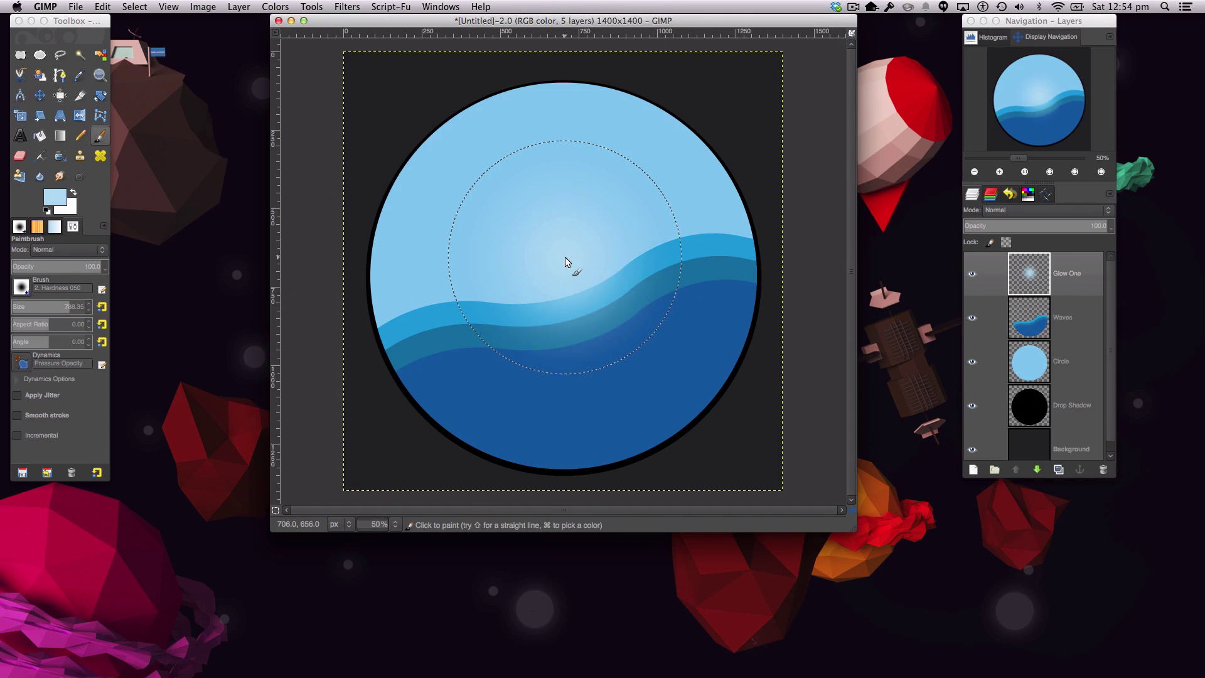
pyautogui.click(565, 258)
pyautogui.click(565, 257)
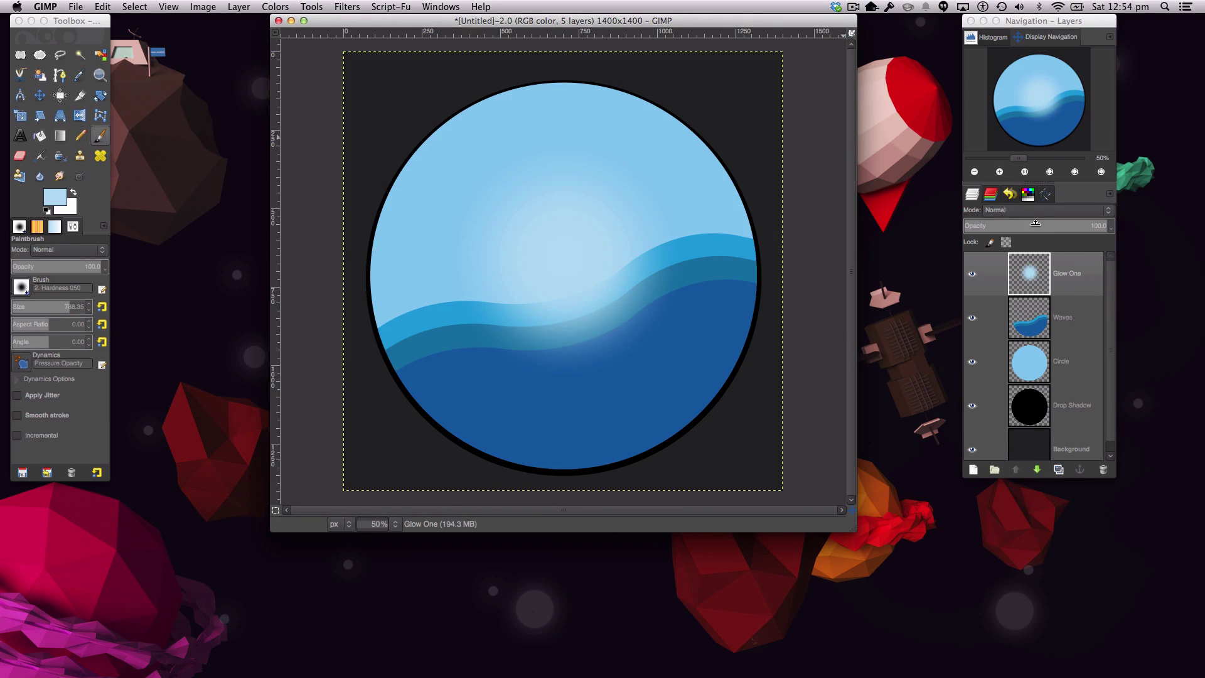
# - Lower the Glow One layer's opacity to about 68 and widen the glow with more dabs, using a larger brush
pyautogui.moveTo(1035, 224); pyautogui.dragTo(1061, 227)
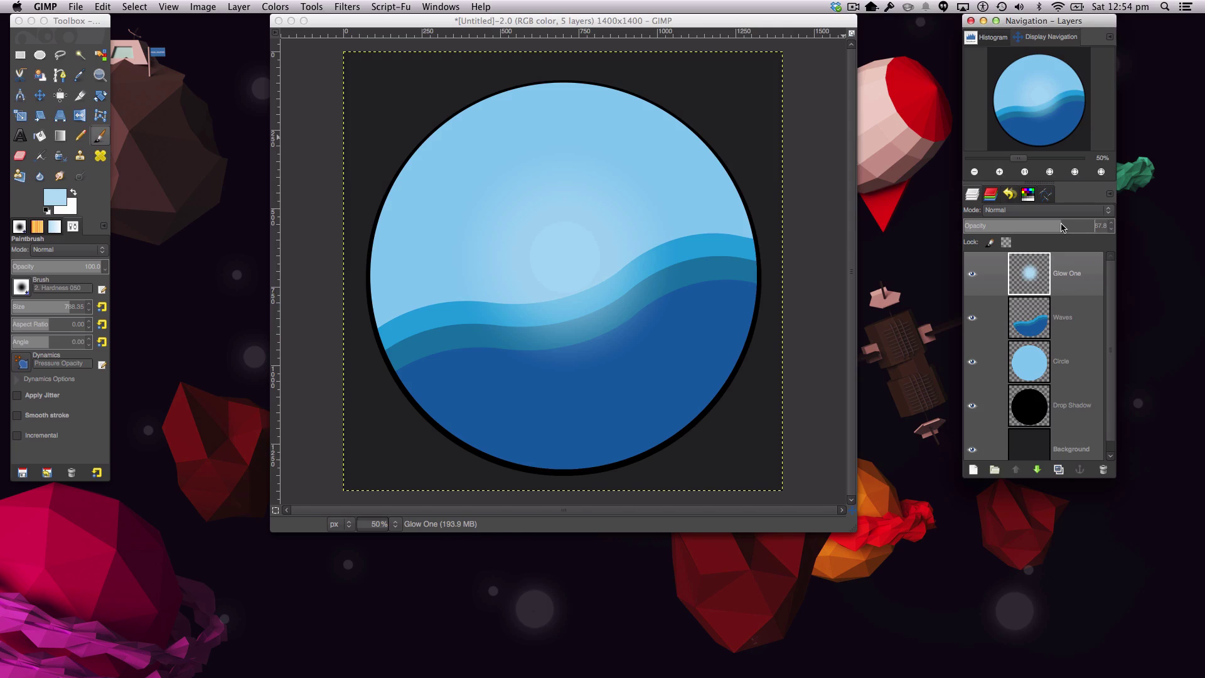
pyautogui.click(563, 281)
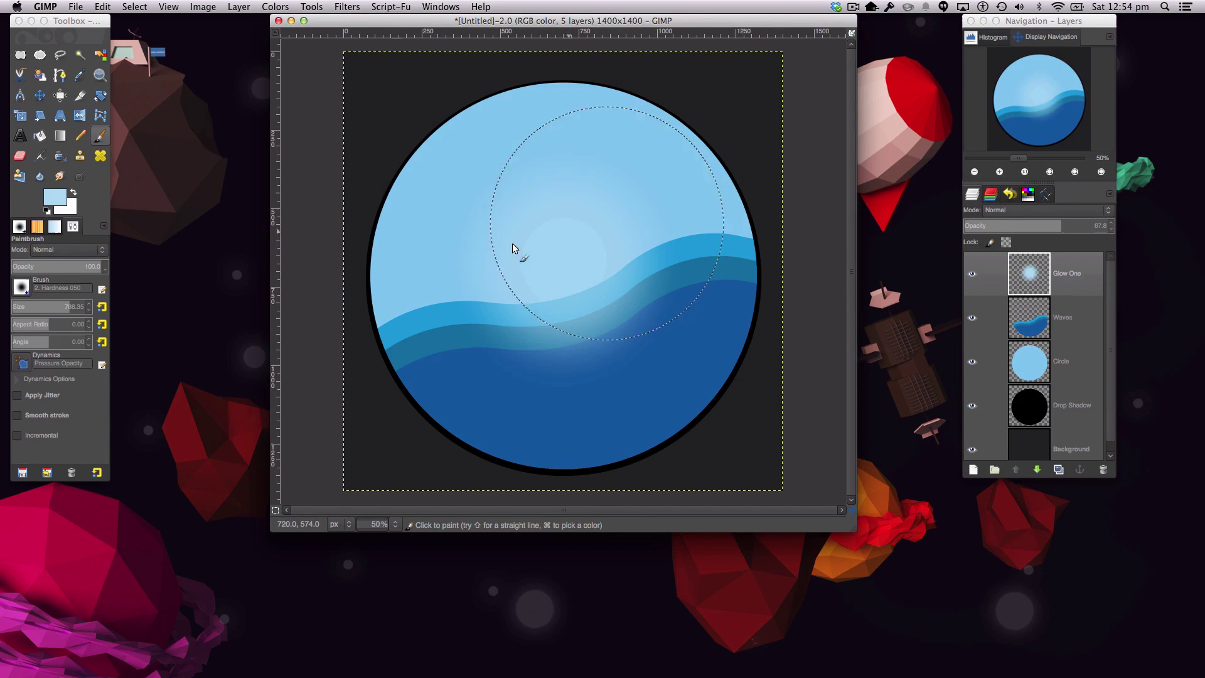
pyautogui.click(79, 298)
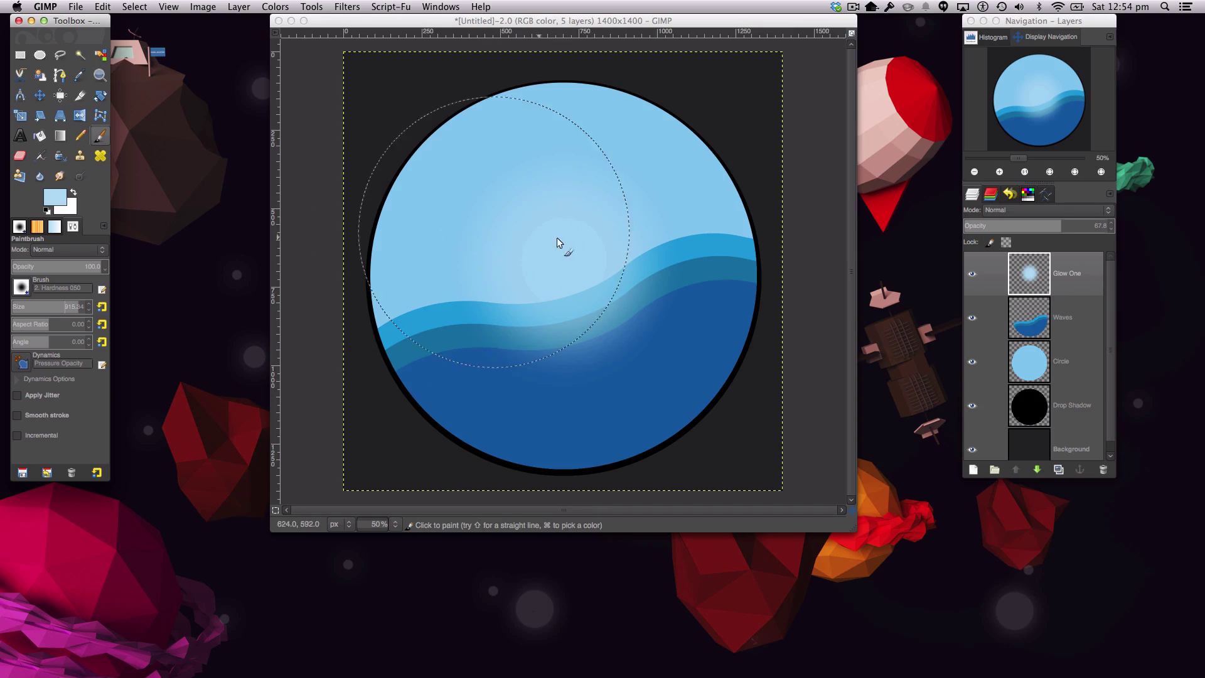
pyautogui.click(564, 267)
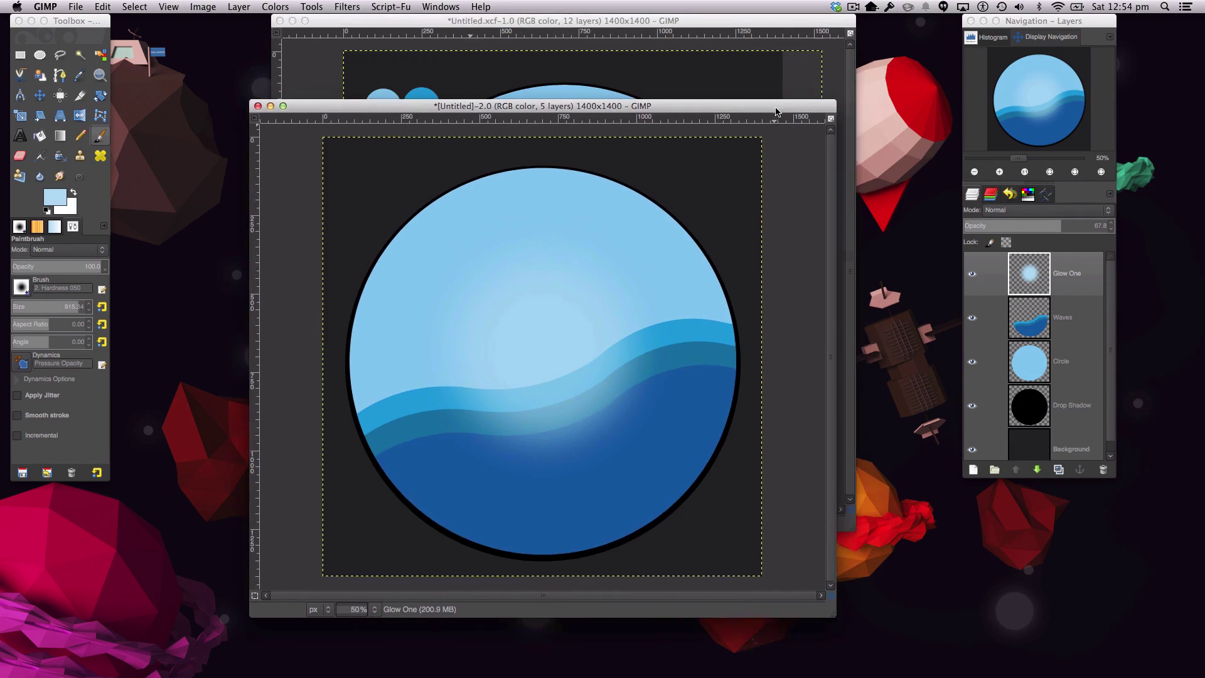
# - Check the blend mode and opacity of the glow on Layer #2 in the finished logo, and return to the new image
pyautogui.click(654, 94)
pyautogui.scroll(5, 1029, 306)
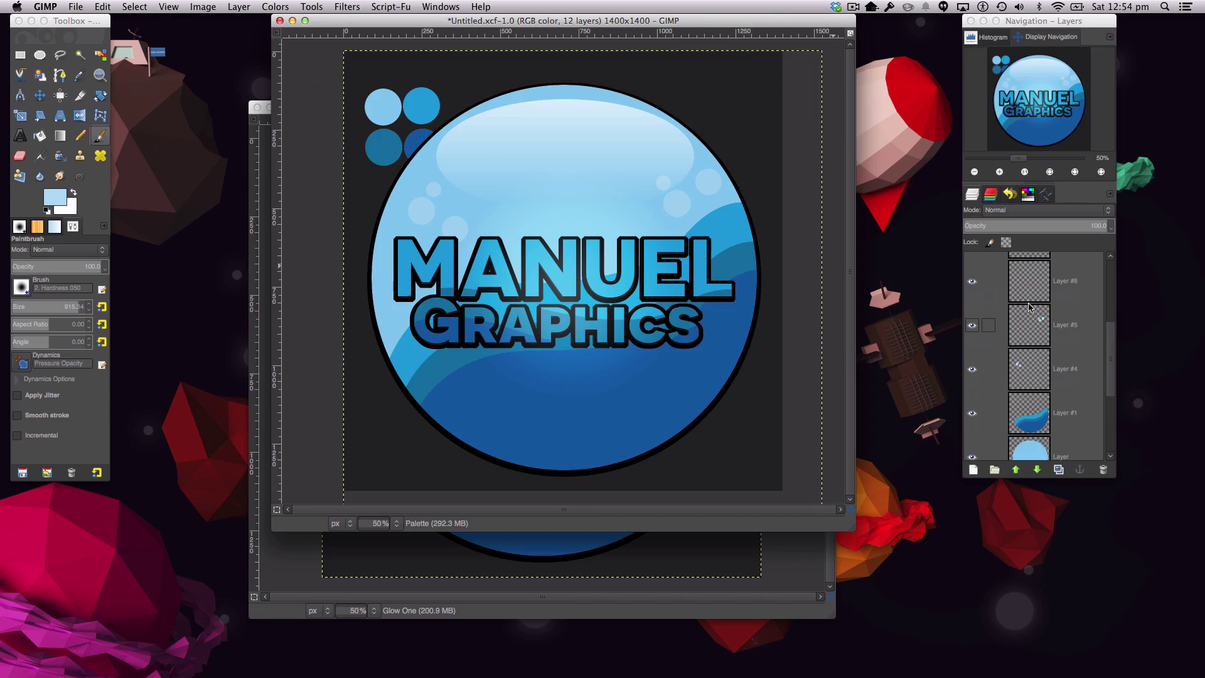
pyautogui.scroll(2, 1029, 311)
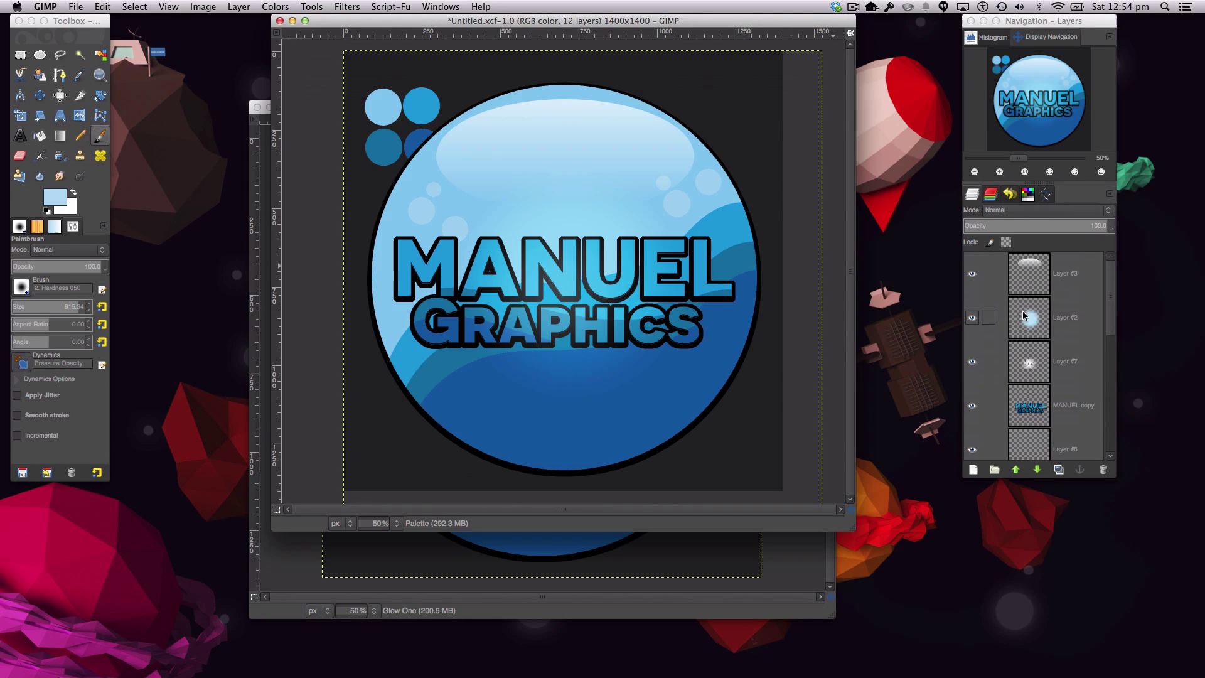
pyautogui.click(1029, 316)
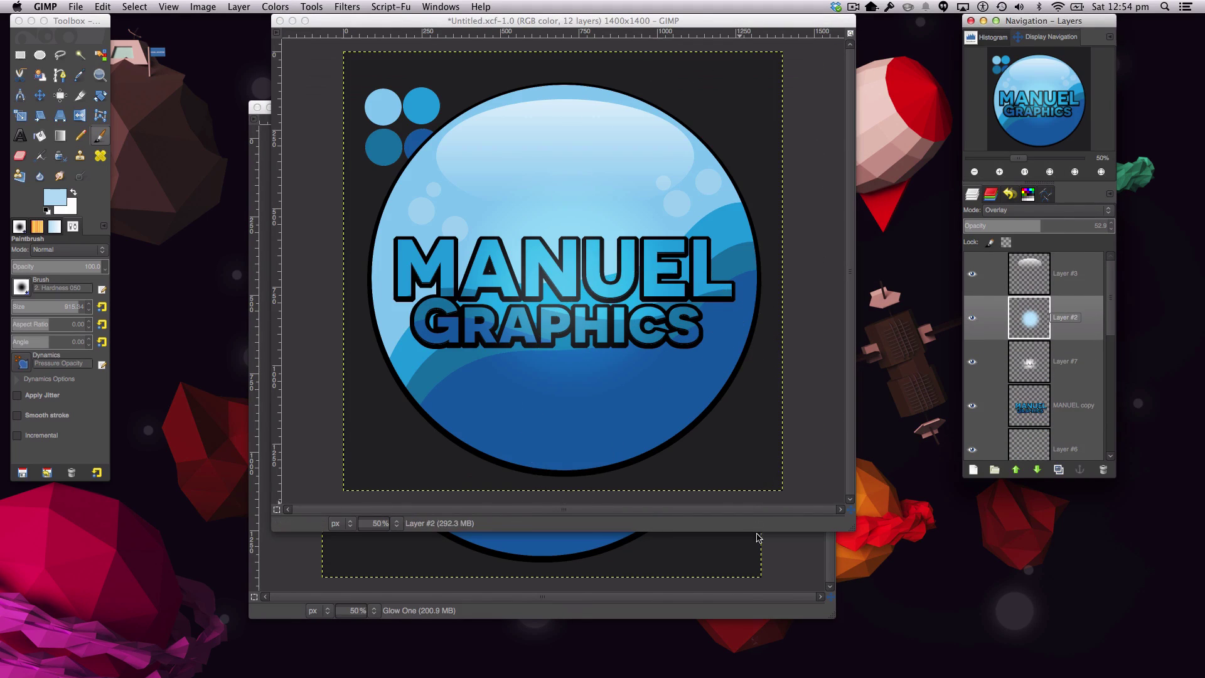
pyautogui.click(786, 563)
pyautogui.moveTo(604, 109); pyautogui.dragTo(628, 22)
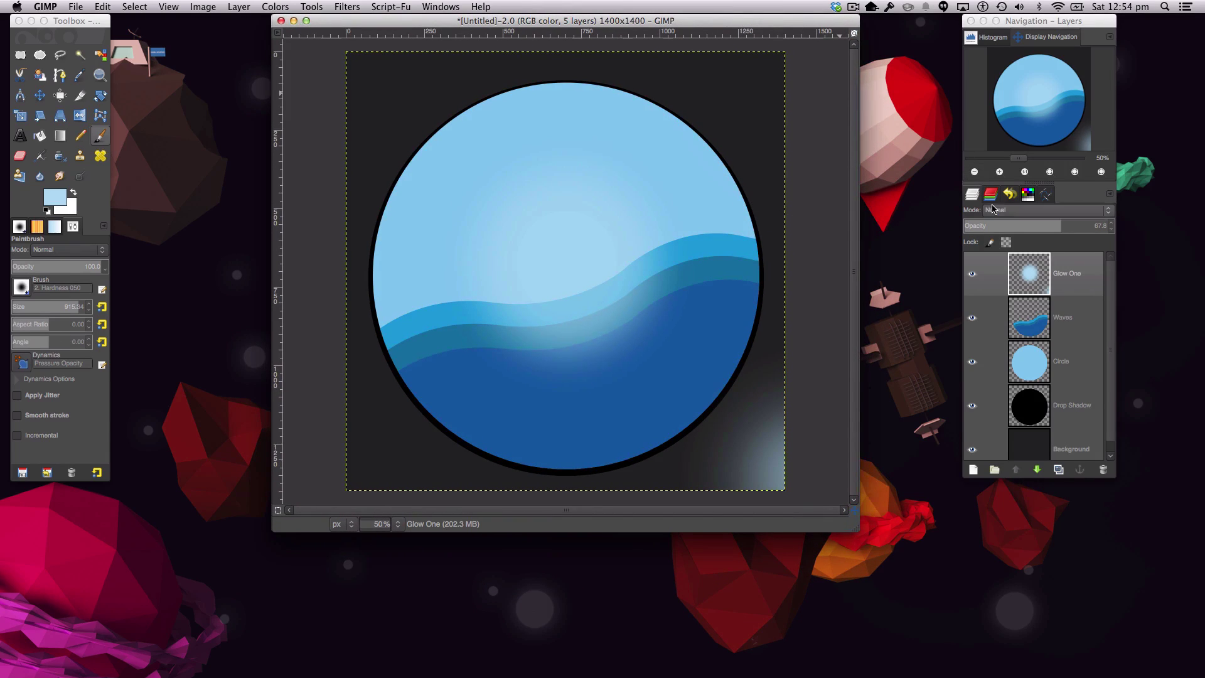
# - Set the Glow One layer's blend mode to Overlay and lower its opacity to about 51
pyautogui.click(1045, 209)
pyautogui.click(1032, 331)
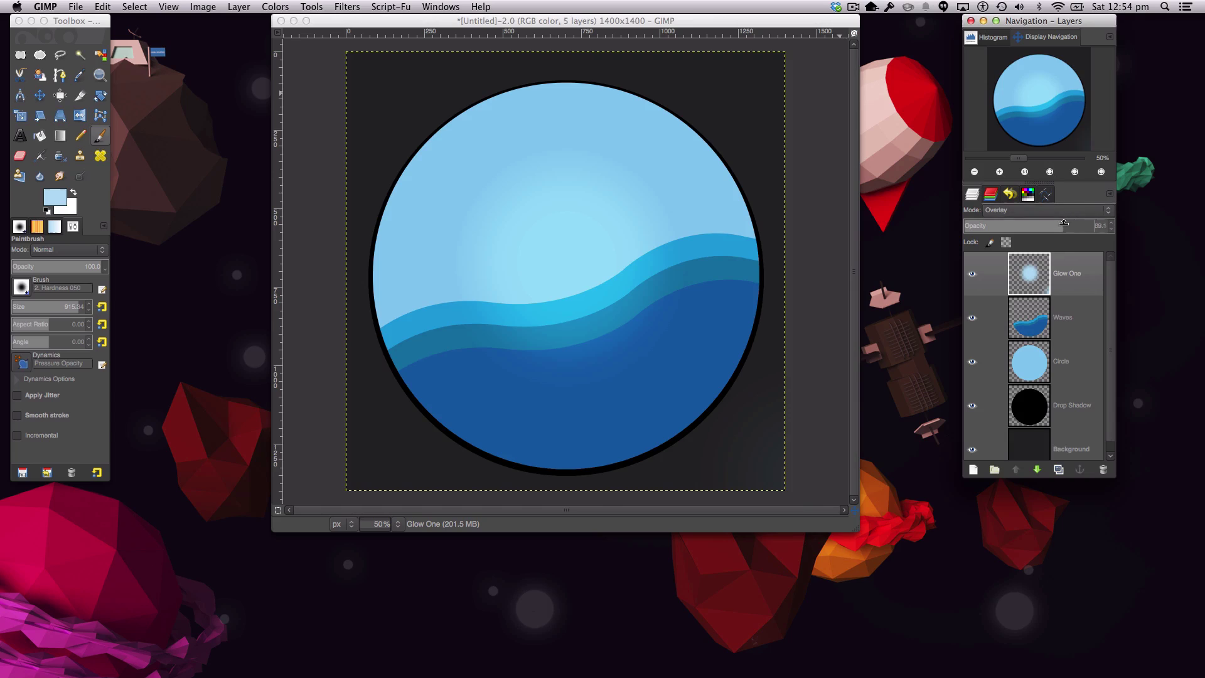
pyautogui.moveTo(1058, 222); pyautogui.dragTo(1030, 222)
# - Add a 1400 × 1400 transparent layer named Gloss and set the colors to white foreground and black background
pyautogui.click(974, 470)
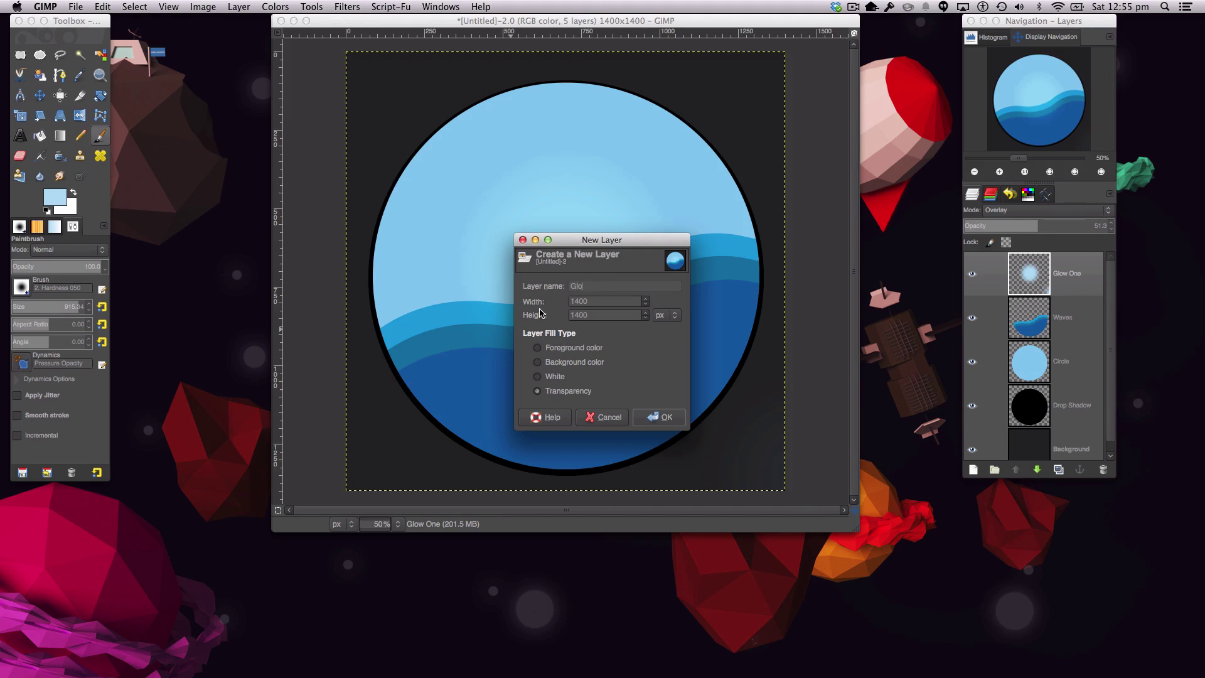
pyautogui.press('Return')
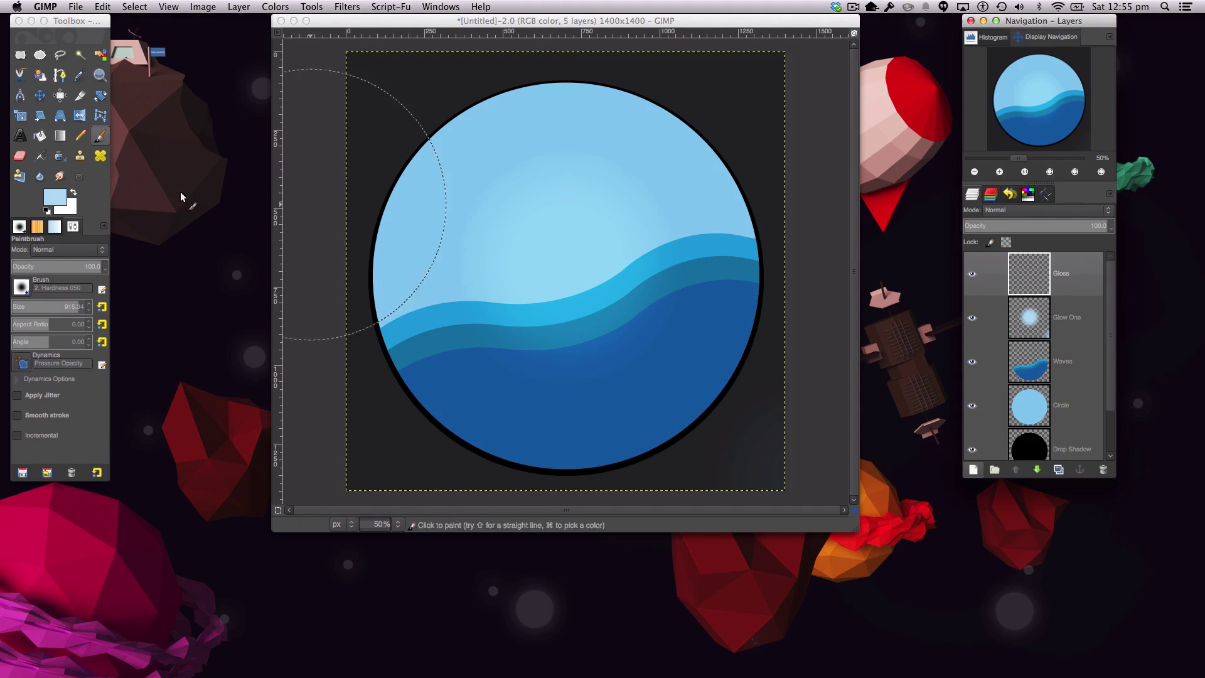
pyautogui.click(38, 55)
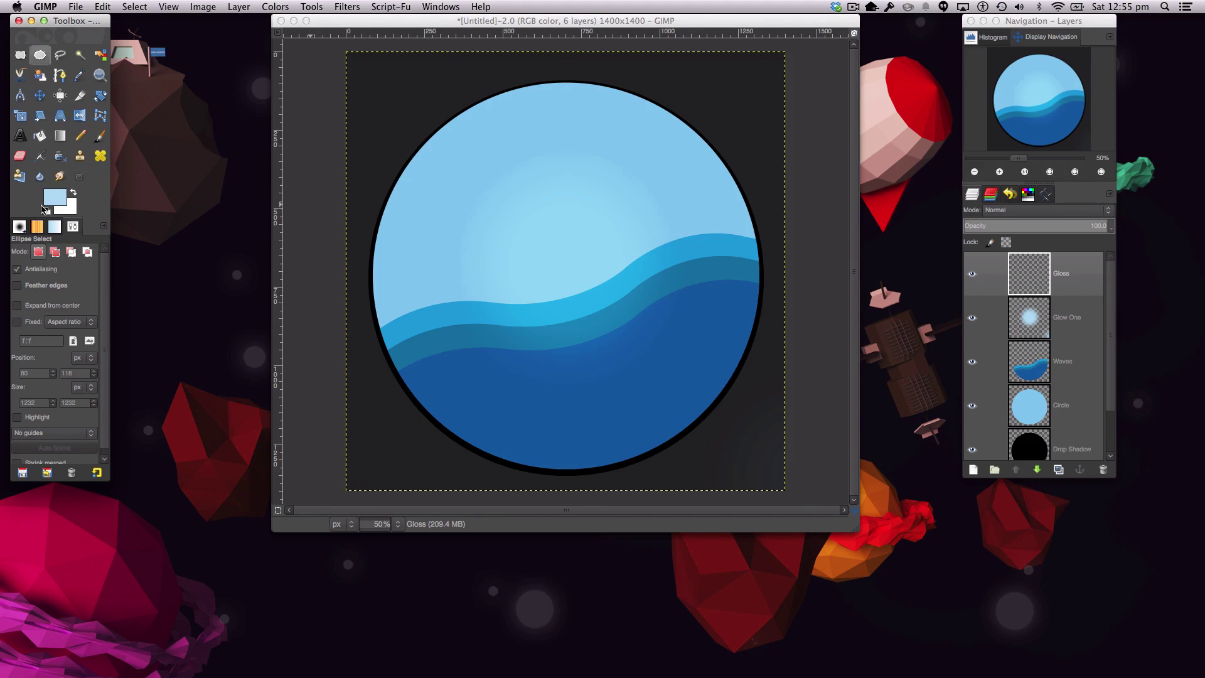
pyautogui.click(46, 209)
pyautogui.click(73, 192)
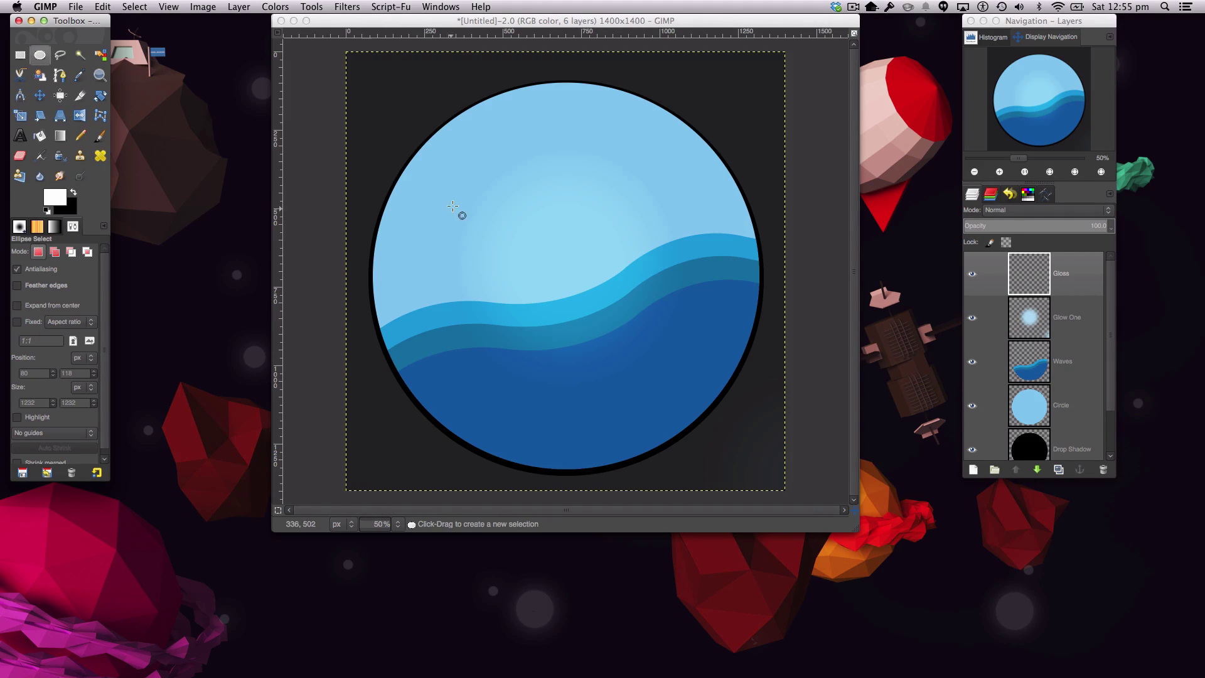
# - Select a horizontal ellipse about 874 × 432 px in the upper part of the circle and activate the Blend tool
pyautogui.moveTo(446, 139); pyautogui.dragTo(720, 276)
pyautogui.moveTo(526, 229); pyautogui.dragTo(546, 178)
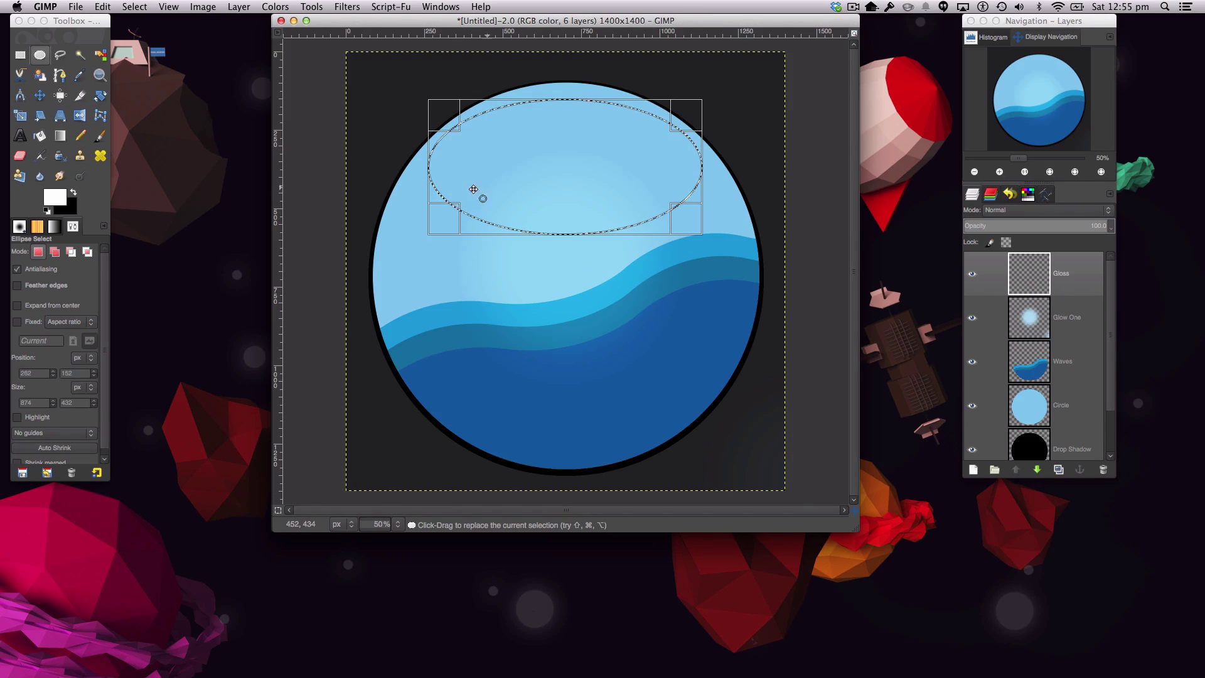
pyautogui.click(60, 135)
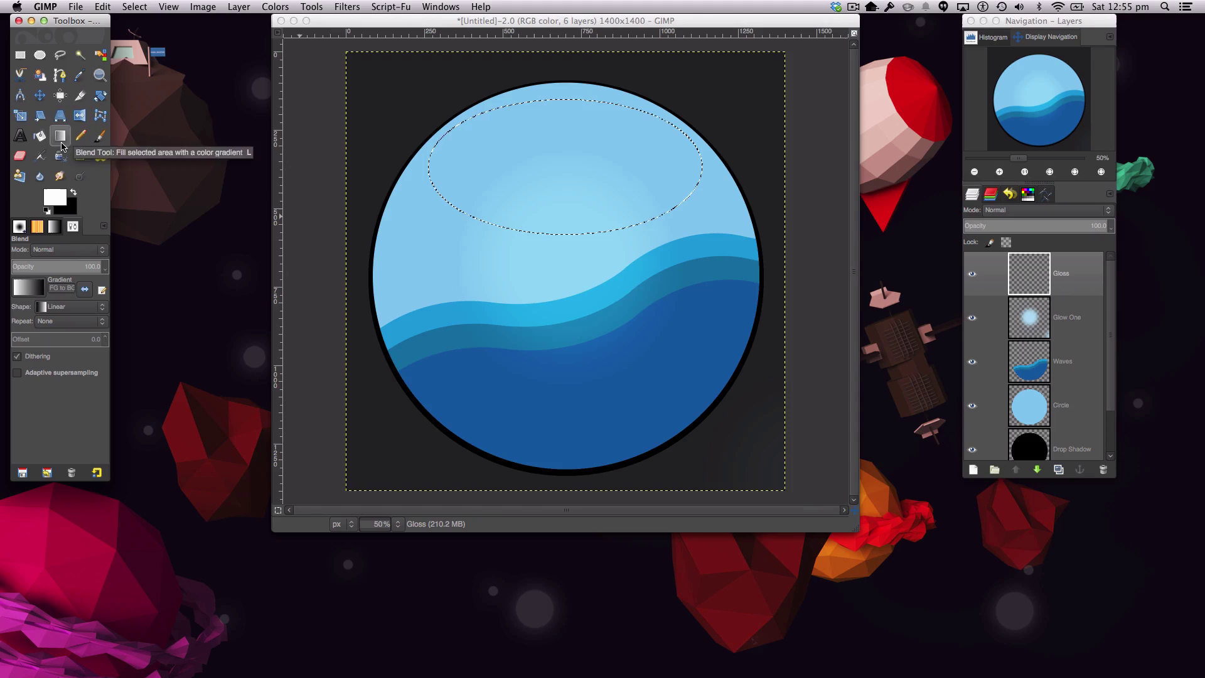
# - Try a linear foreground-to-background gradient running down through the ellipse and undo it
pyautogui.click(76, 306)
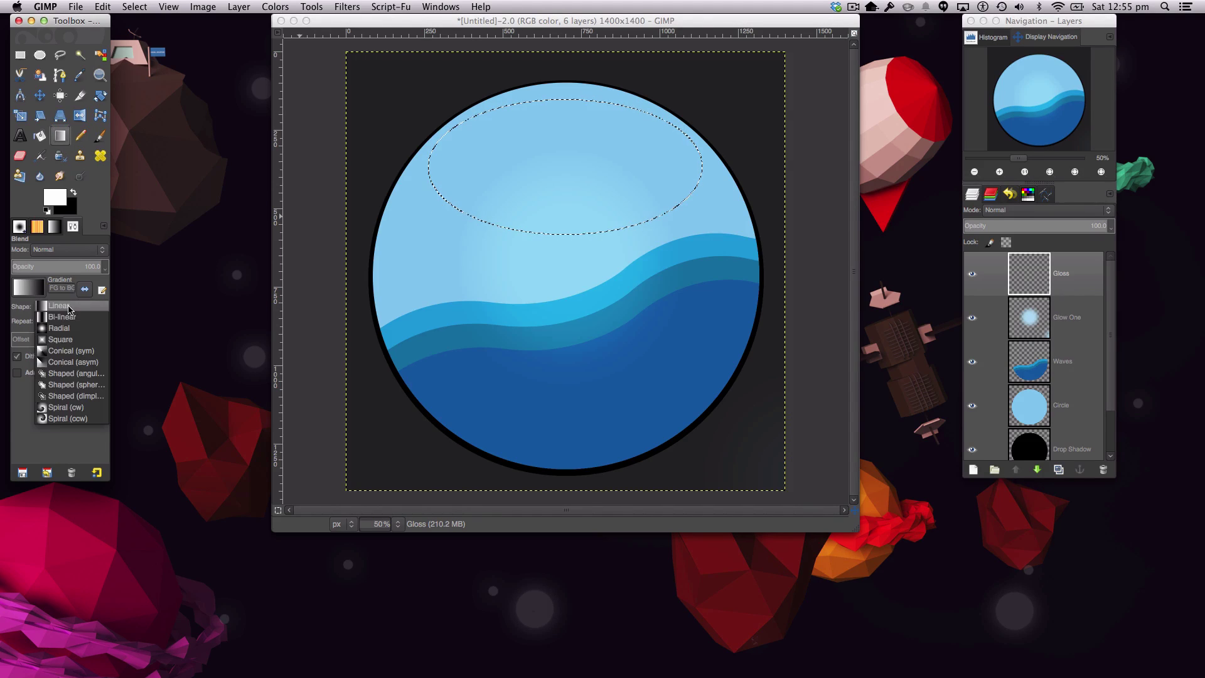
pyautogui.click(69, 327)
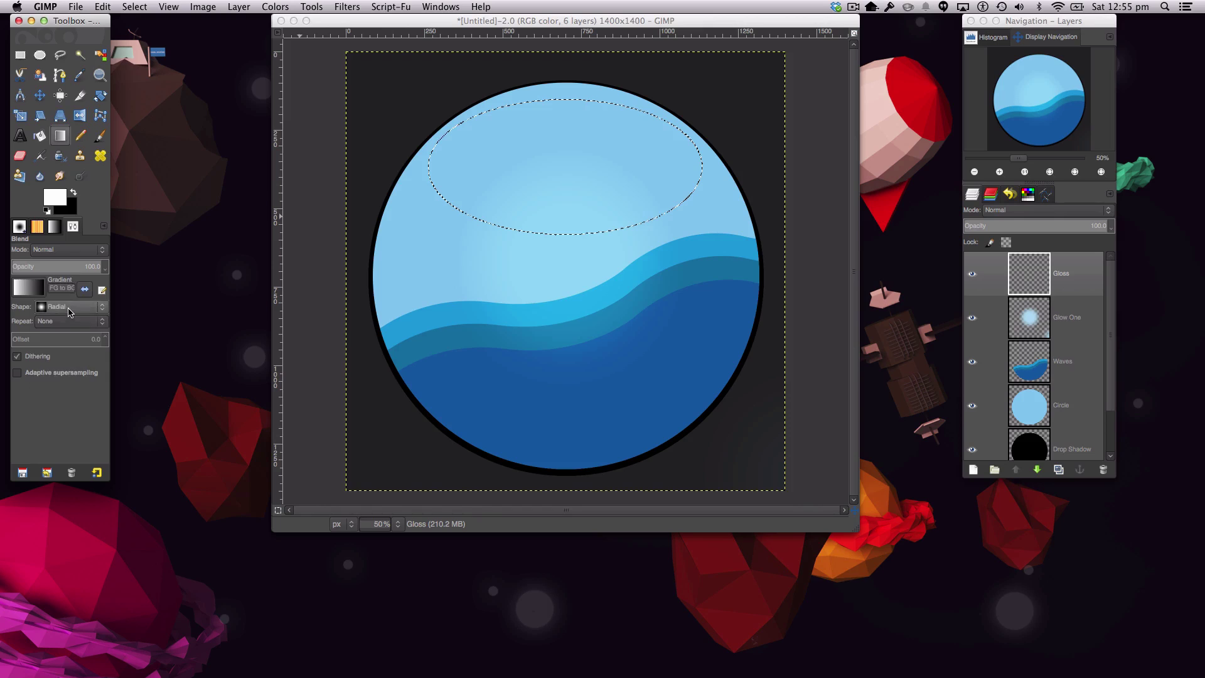
pyautogui.click(69, 306)
pyautogui.click(57, 283)
pyautogui.moveTo(561, 88); pyautogui.dragTo(564, 251)
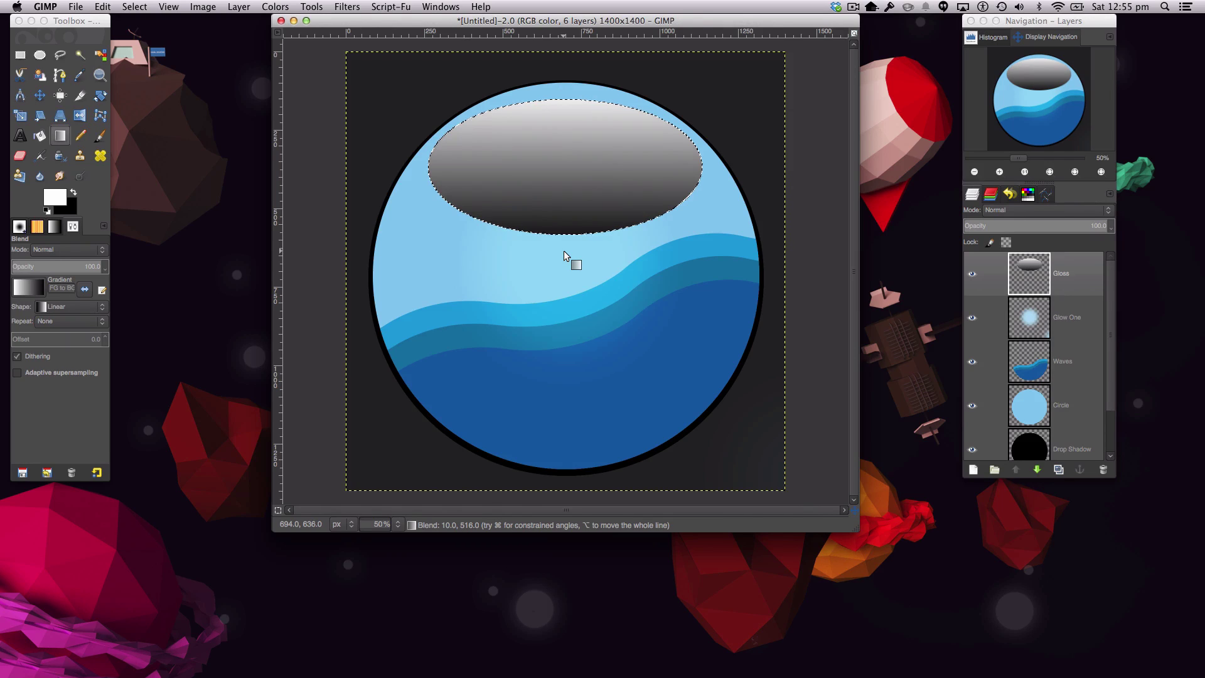
pyautogui.press('super+z')
# - Fill the ellipse from top to bottom with a linear white FG to Transparent gradient and clear the selection
pyautogui.click(42, 293)
pyautogui.click(42, 292)
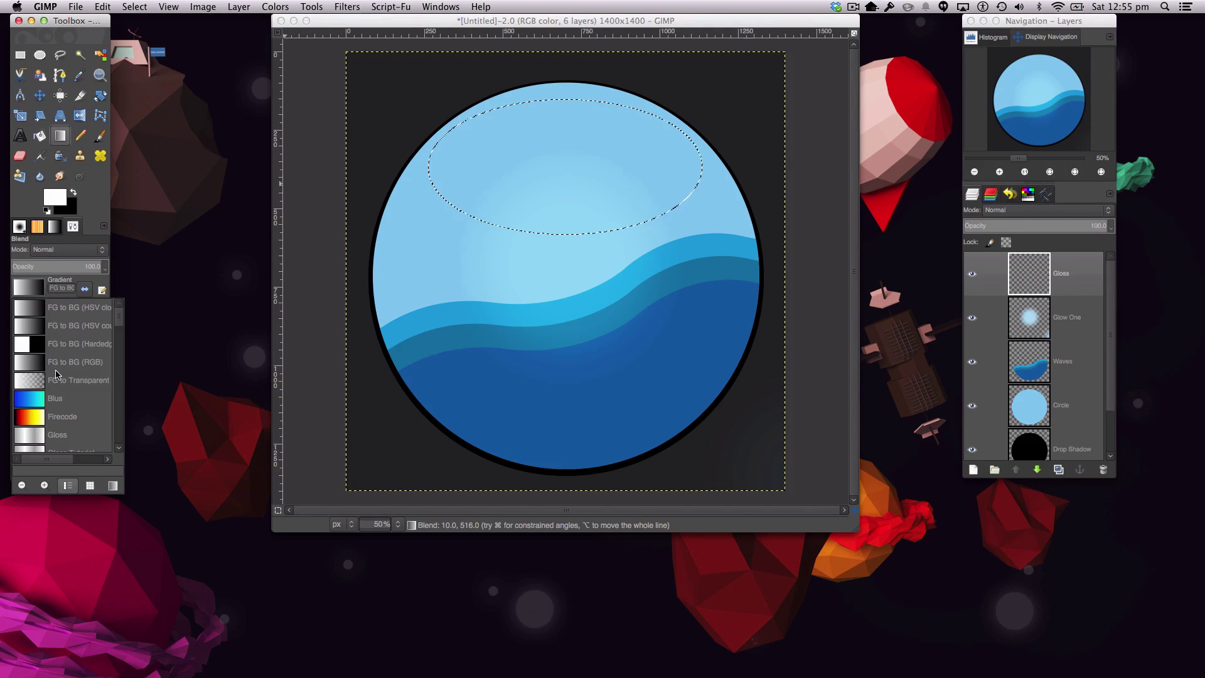
pyautogui.click(59, 377)
pyautogui.moveTo(567, 93); pyautogui.dragTo(567, 248)
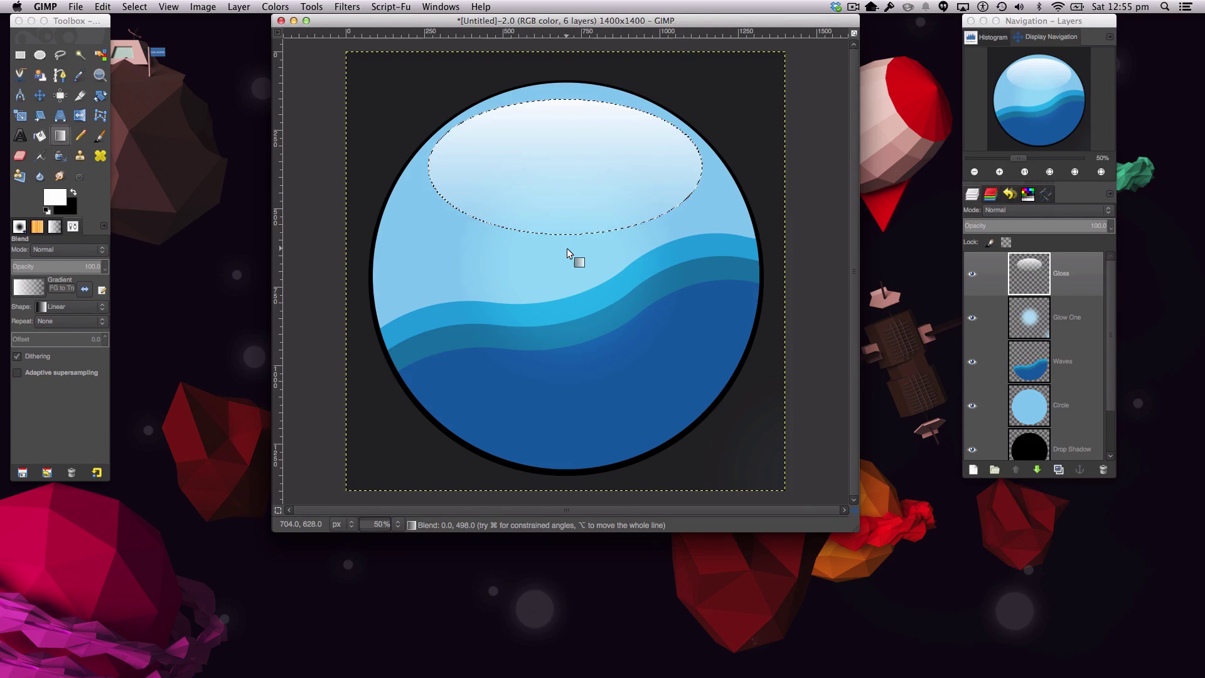
pyautogui.press('shift+super+a')
# - Set the Gloss layer's opacity to about 67, comparing it with the gloss on Layer #3 in the finished logo
pyautogui.click(1070, 225)
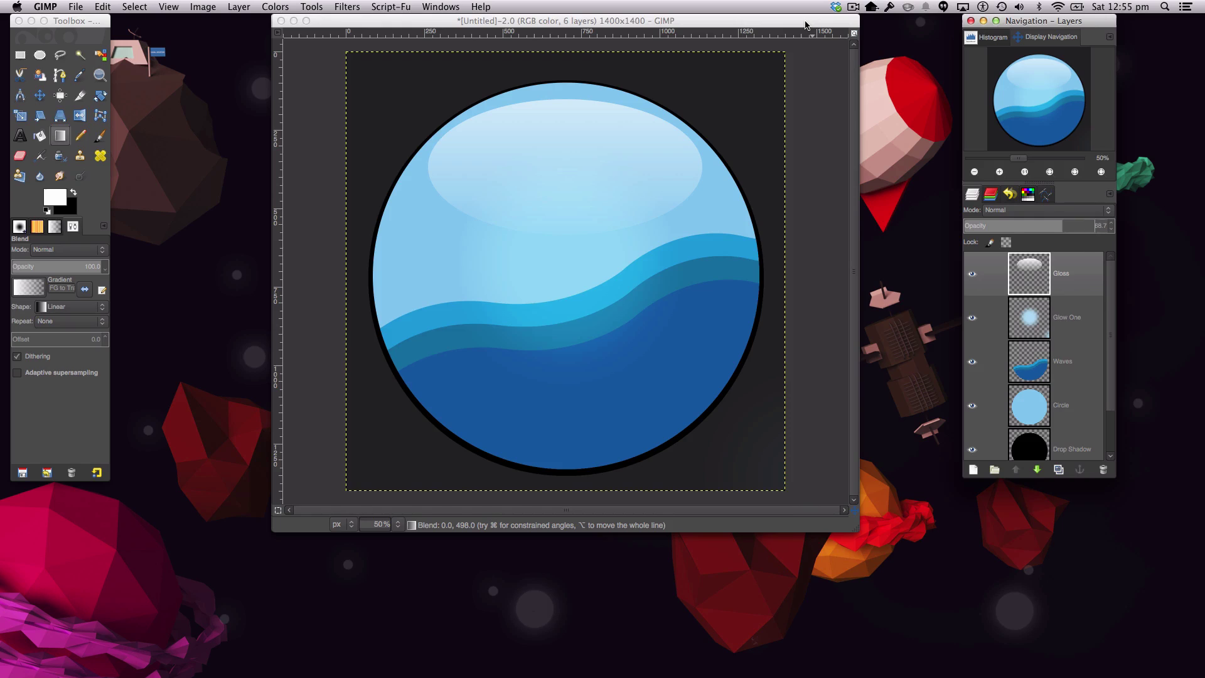
pyautogui.moveTo(805, 25); pyautogui.dragTo(808, 51)
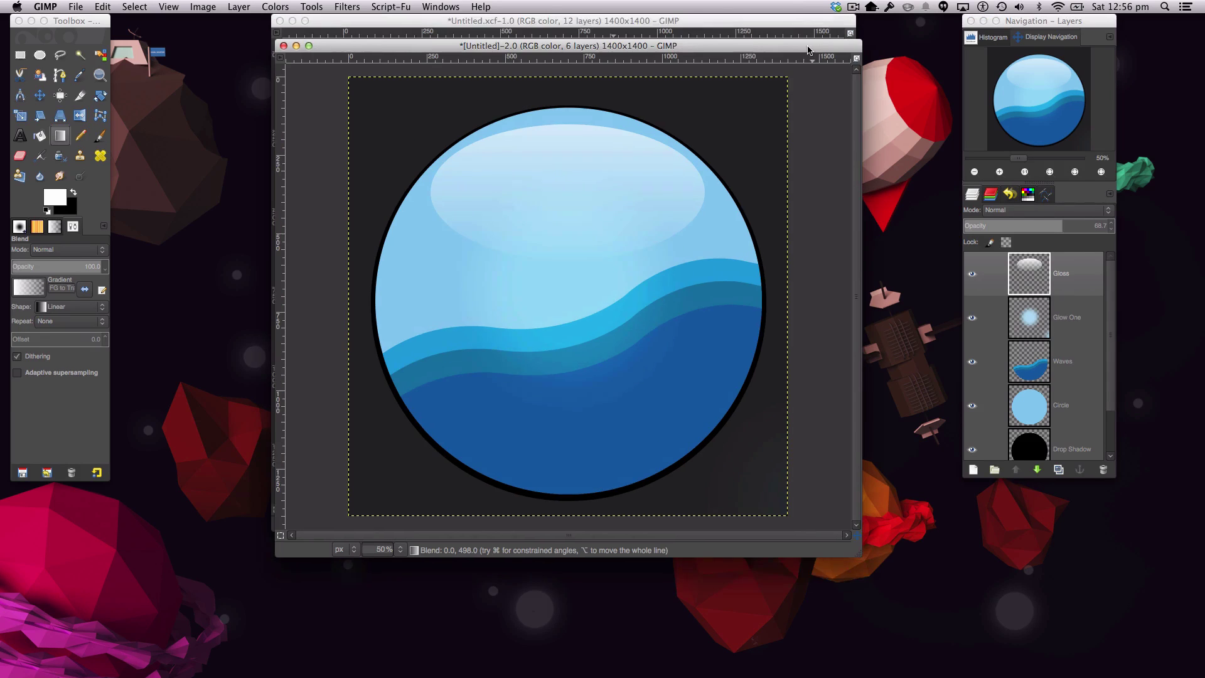
pyautogui.click(791, 19)
pyautogui.click(1031, 281)
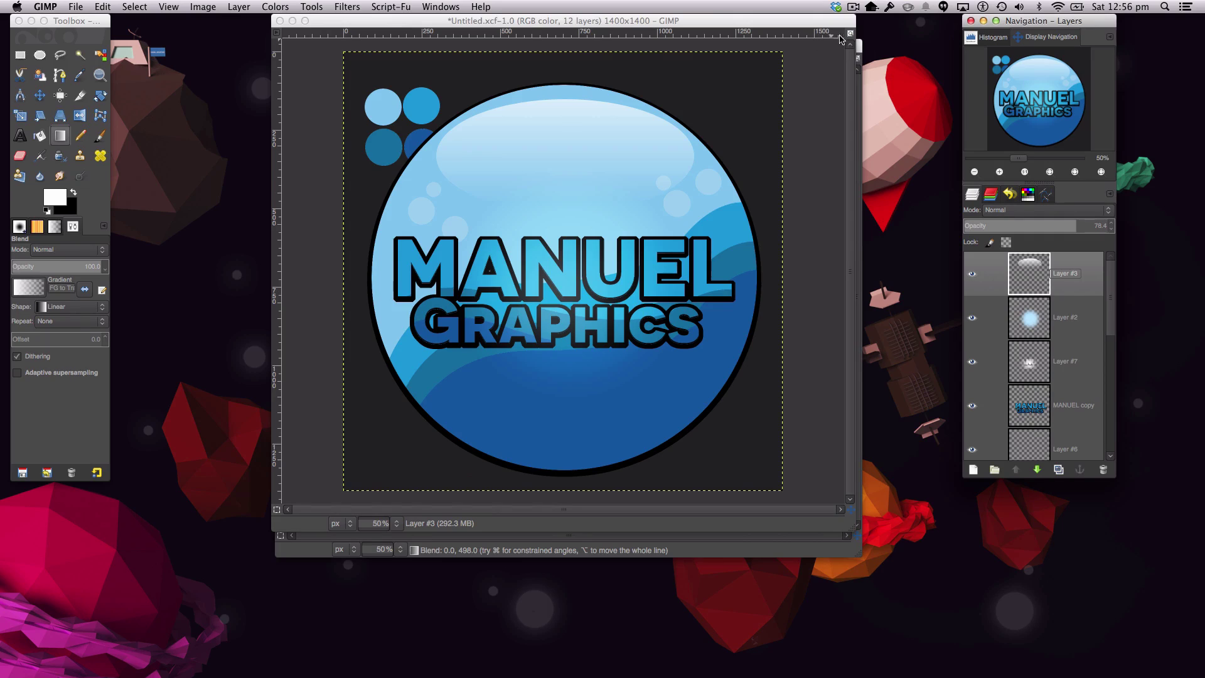
pyautogui.moveTo(820, 22); pyautogui.dragTo(753, 13)
pyautogui.click(805, 44)
pyautogui.click(1052, 224)
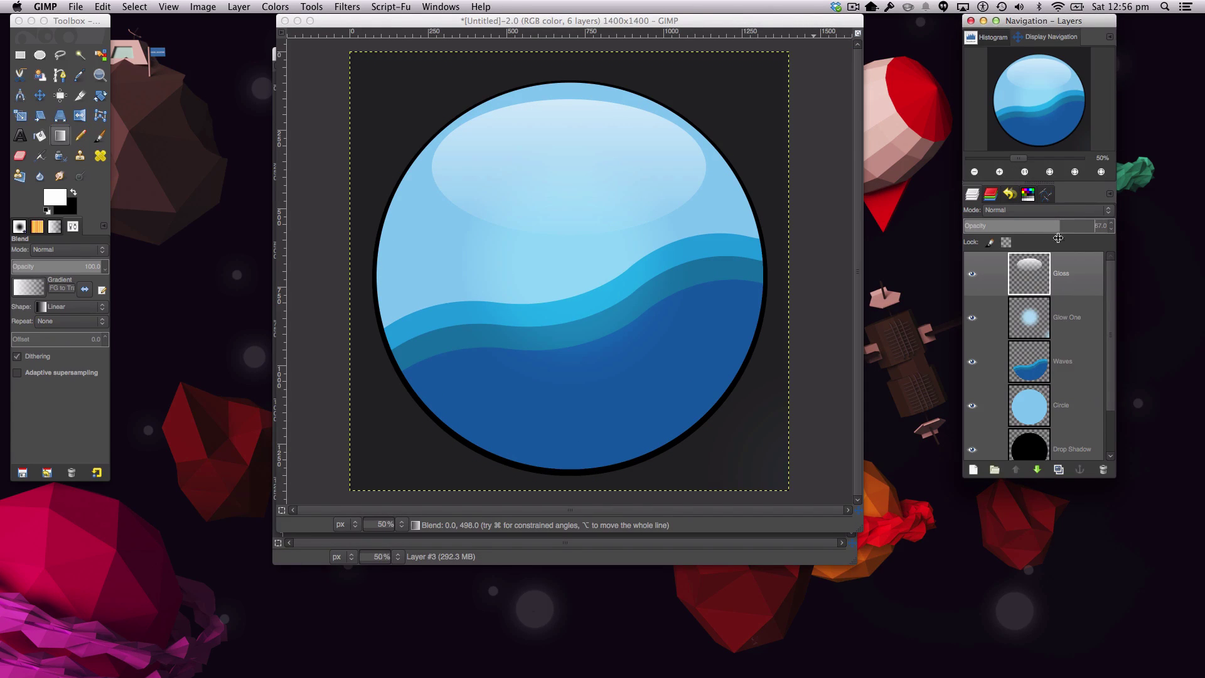
# - Select the circle's shape from the Circle layer's alpha and make the Glow One layer active
pyautogui.click(1048, 316)
pyautogui.click(1044, 414)
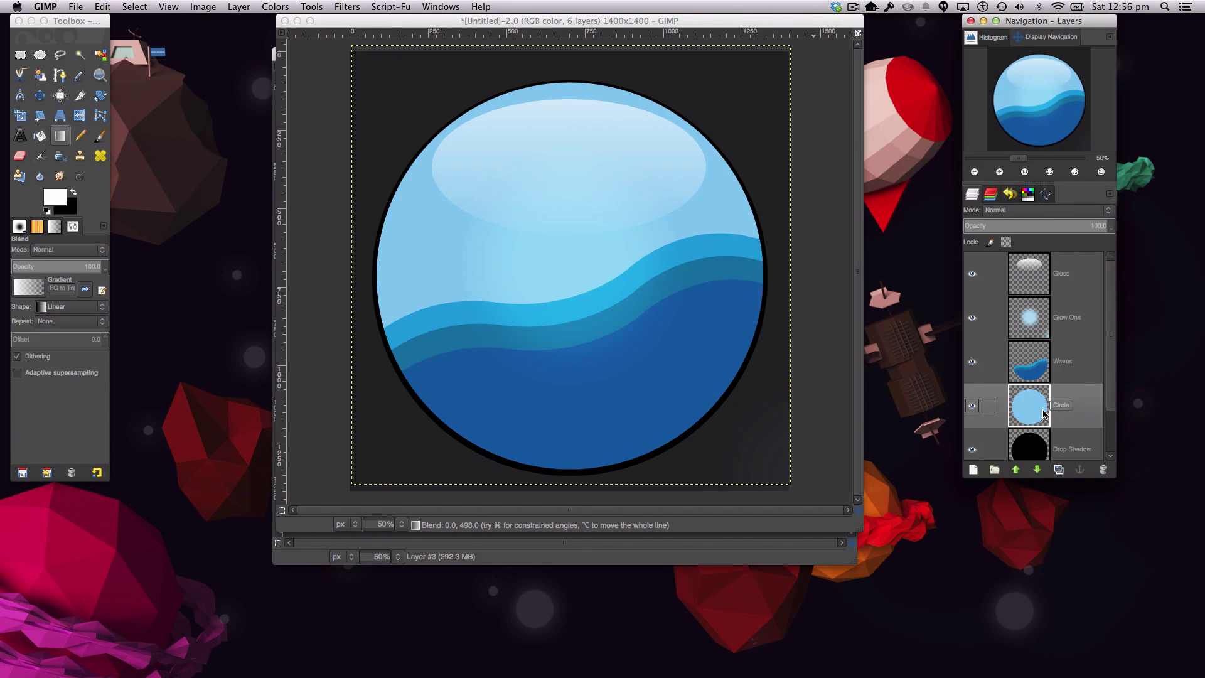
pyautogui.rightClick(1044, 414)
pyautogui.click(1095, 386)
pyautogui.click(1032, 312)
# - Add a transparent layer directly above Glow One and name it Glow Two
pyautogui.click(973, 469)
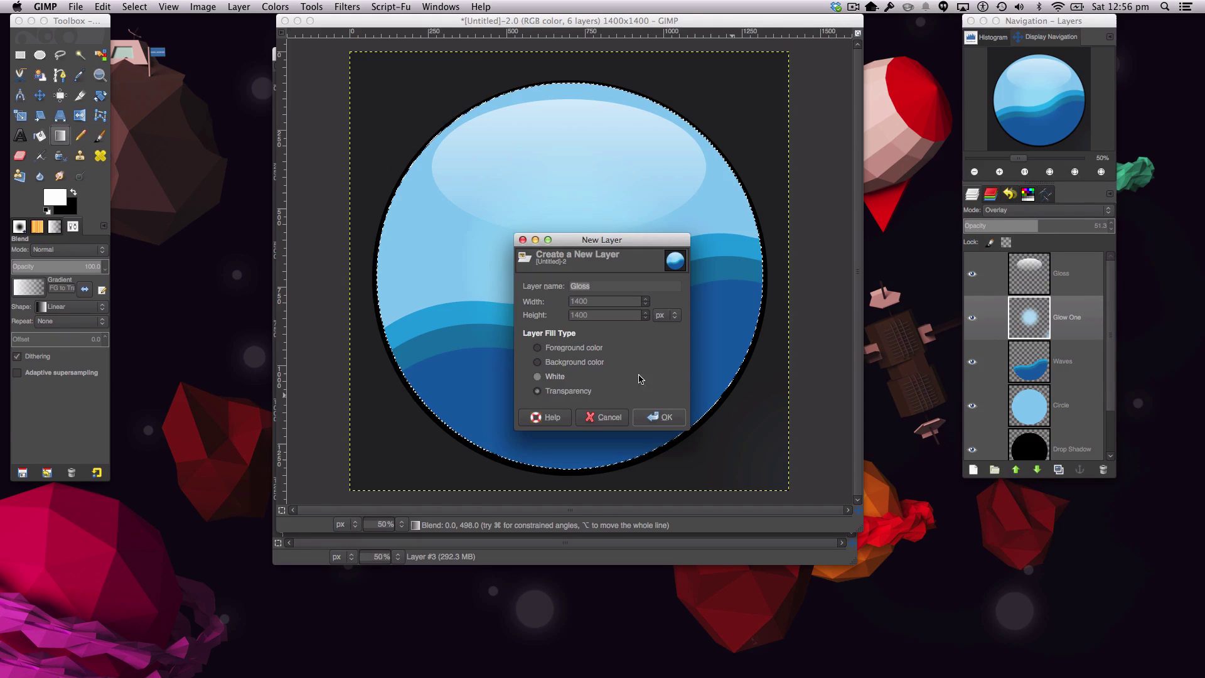
pyautogui.click(659, 417)
pyautogui.doubleClick(1073, 320)
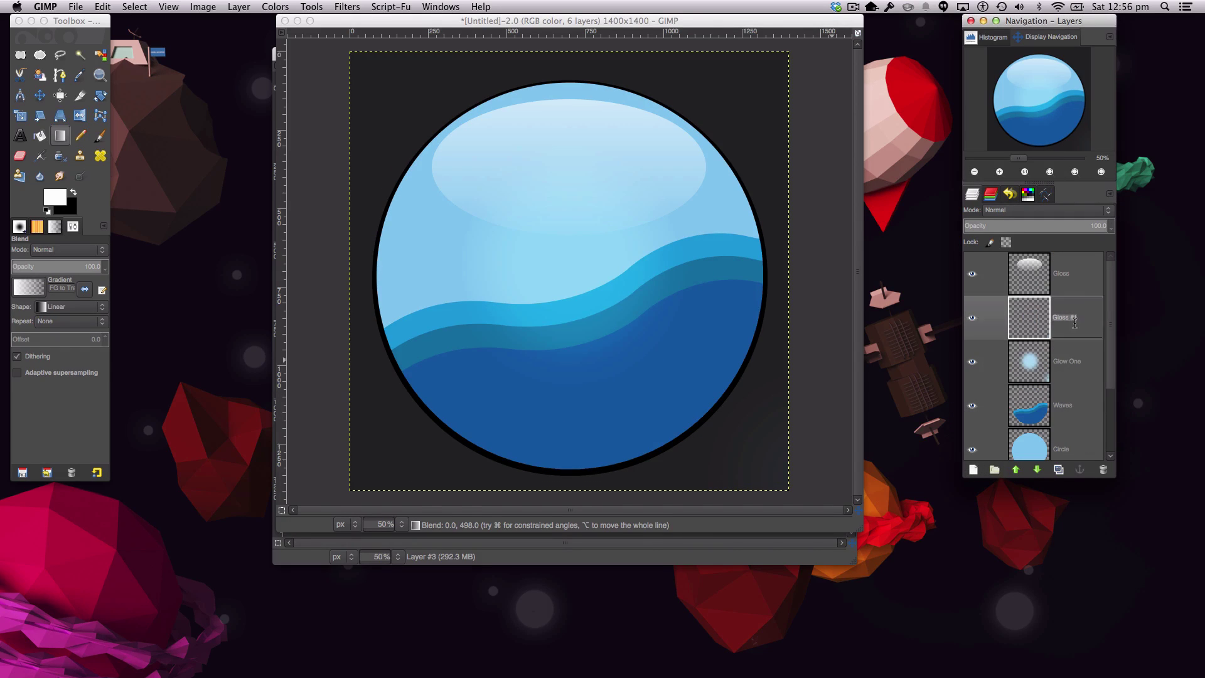
pyautogui.press('Return')
pyautogui.doubleClick(1075, 319)
pyautogui.write('Glow Two')
pyautogui.press('Return')
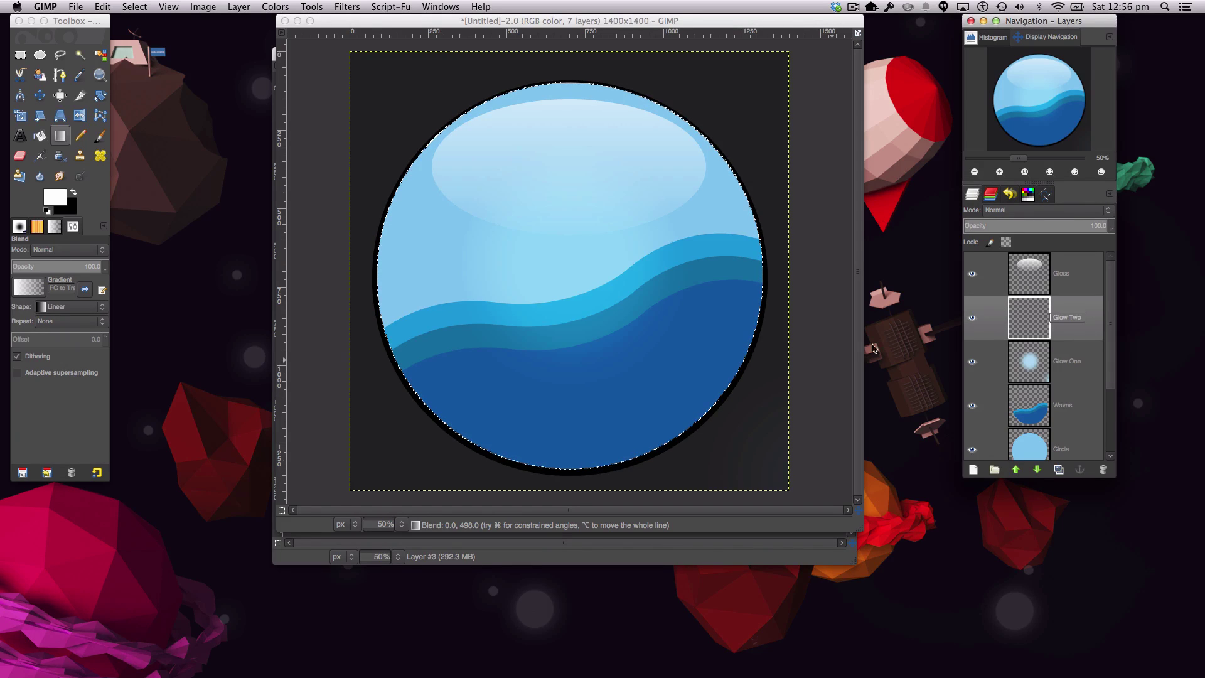
# - Fill the circular selection with a radial white FG to Transparent gradient running from the circle's centre out to its lower-right edge
pyautogui.click(47, 306)
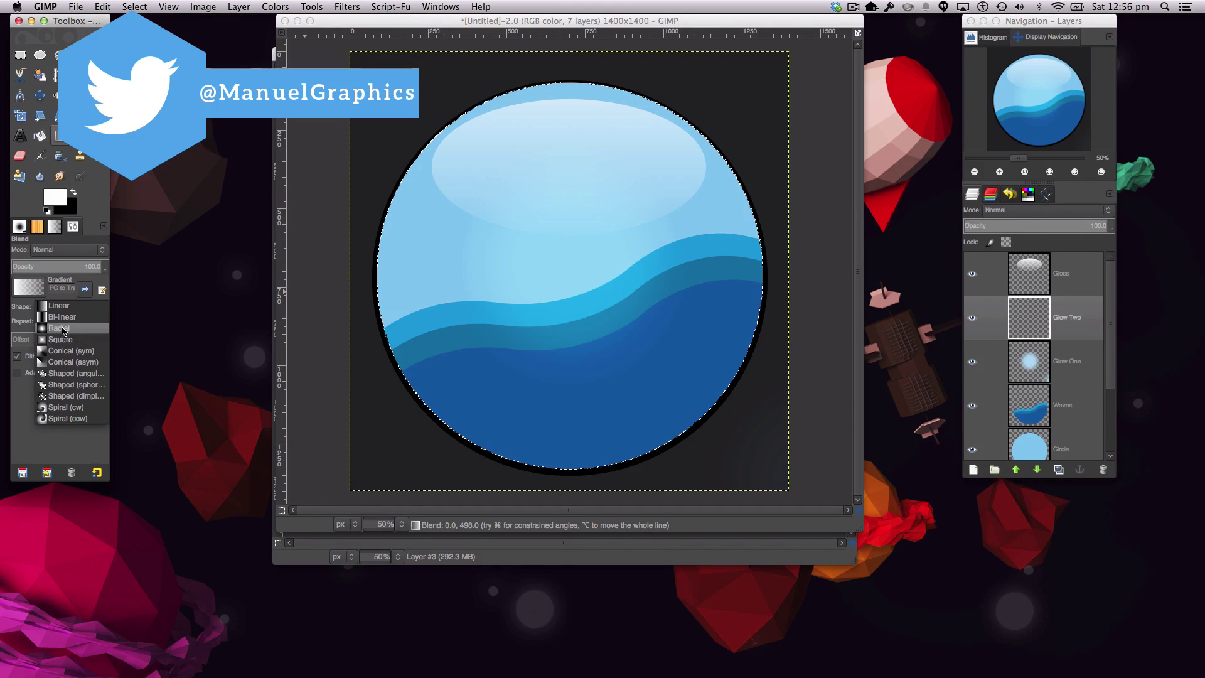
pyautogui.click(57, 328)
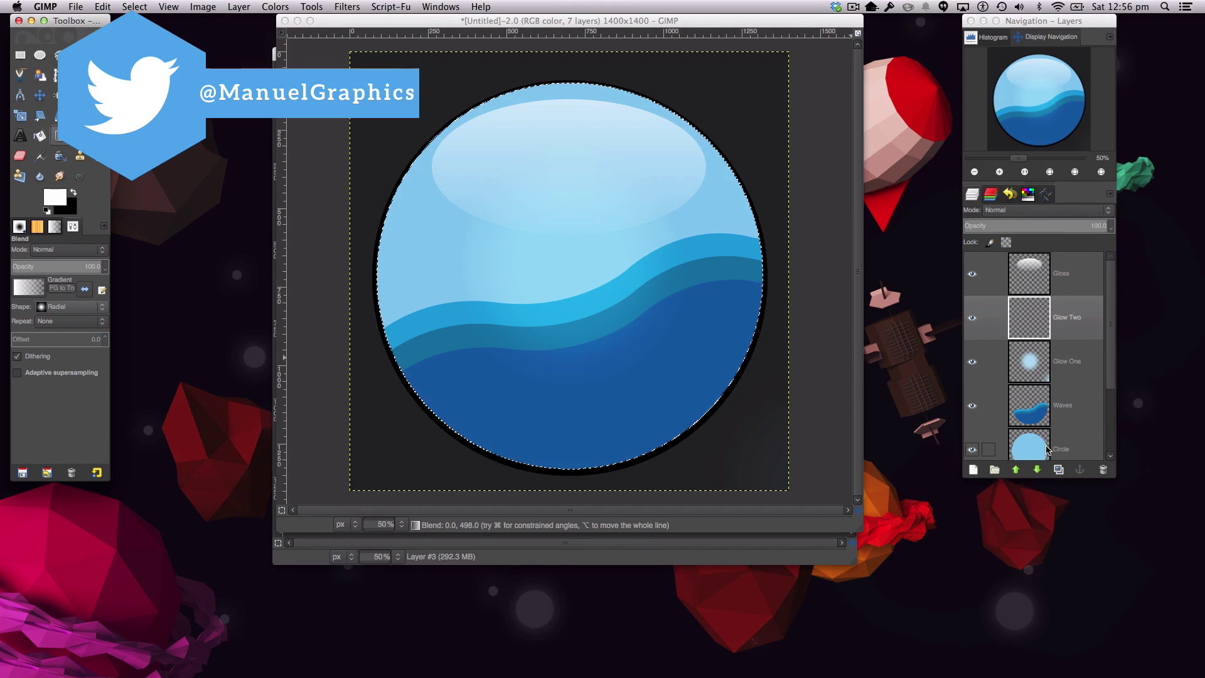
pyautogui.moveTo(564, 276)
pyautogui.mouseDown()
pyautogui.moveTo(614, 341)
pyautogui.moveTo(716, 388)
pyautogui.mouseUp()
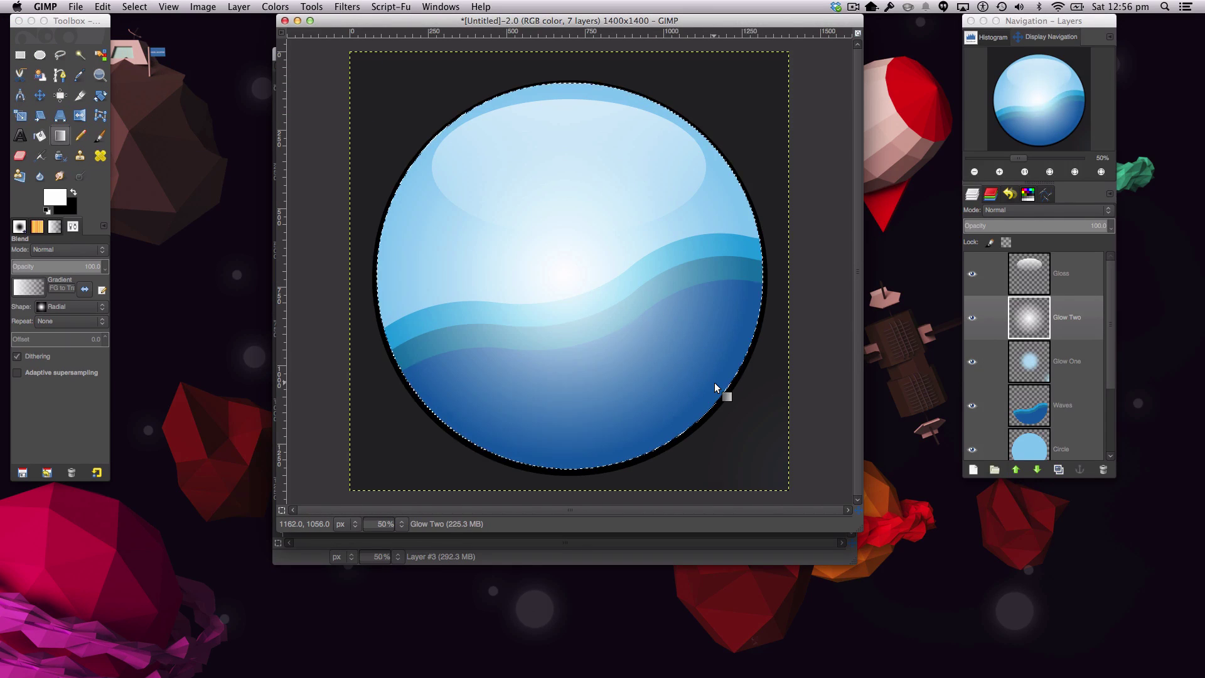
# - Set the Glow Two layer to Overlay mode at about 13 opacity and move it below Glow One
pyautogui.click(994, 222)
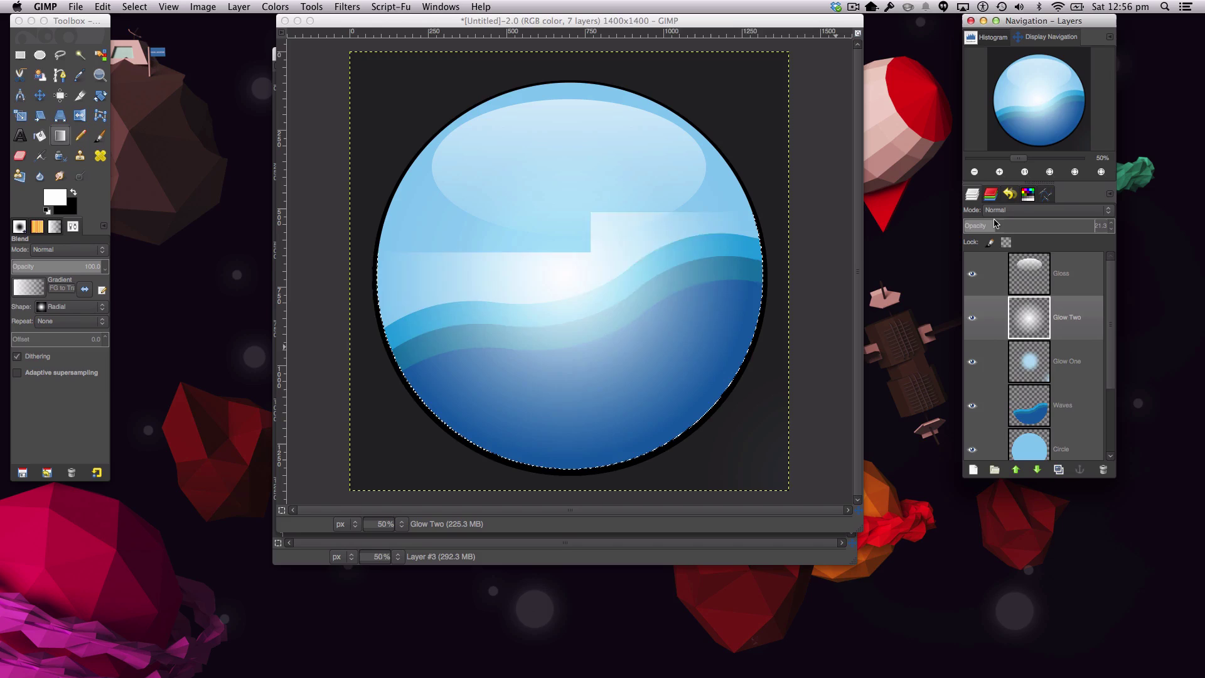
pyautogui.click(1045, 211)
pyautogui.click(1047, 324)
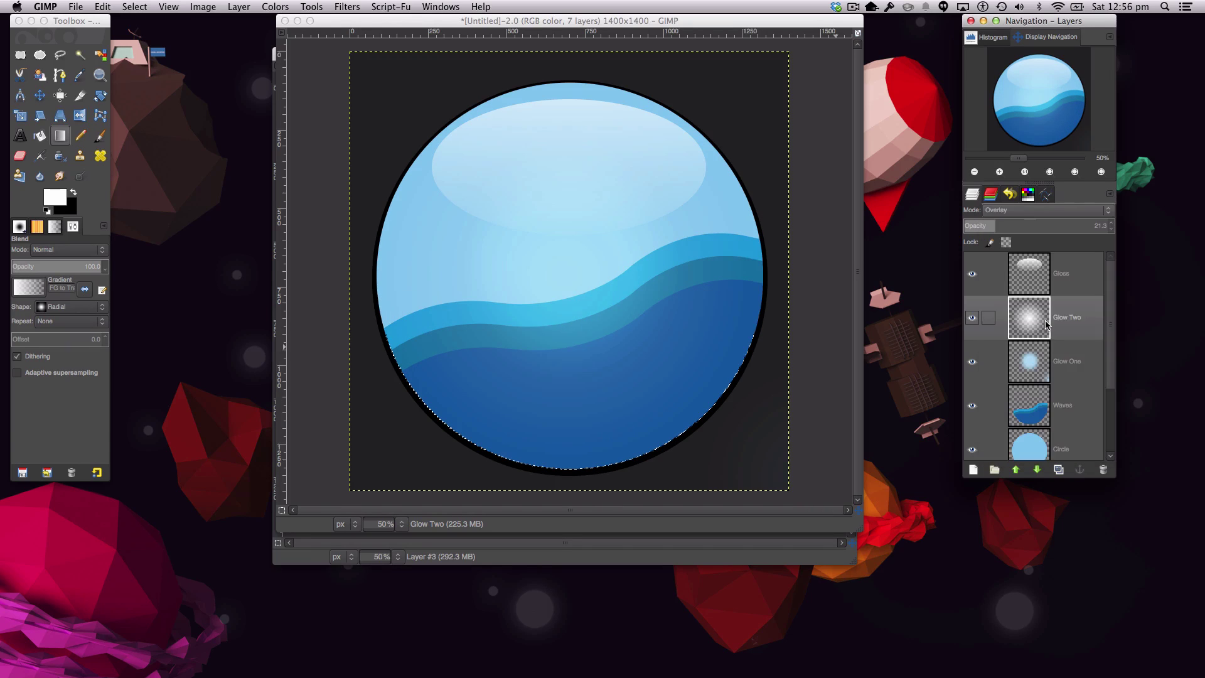
pyautogui.click(982, 223)
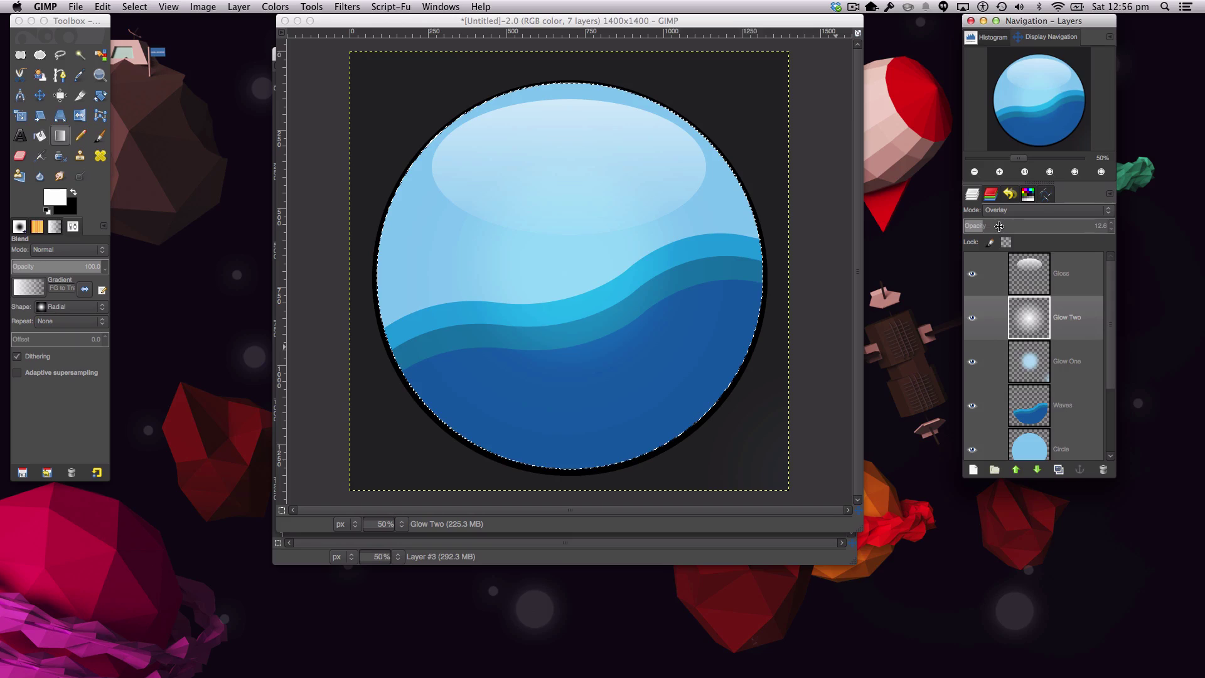
pyautogui.moveTo(1049, 323); pyautogui.dragTo(1044, 372)
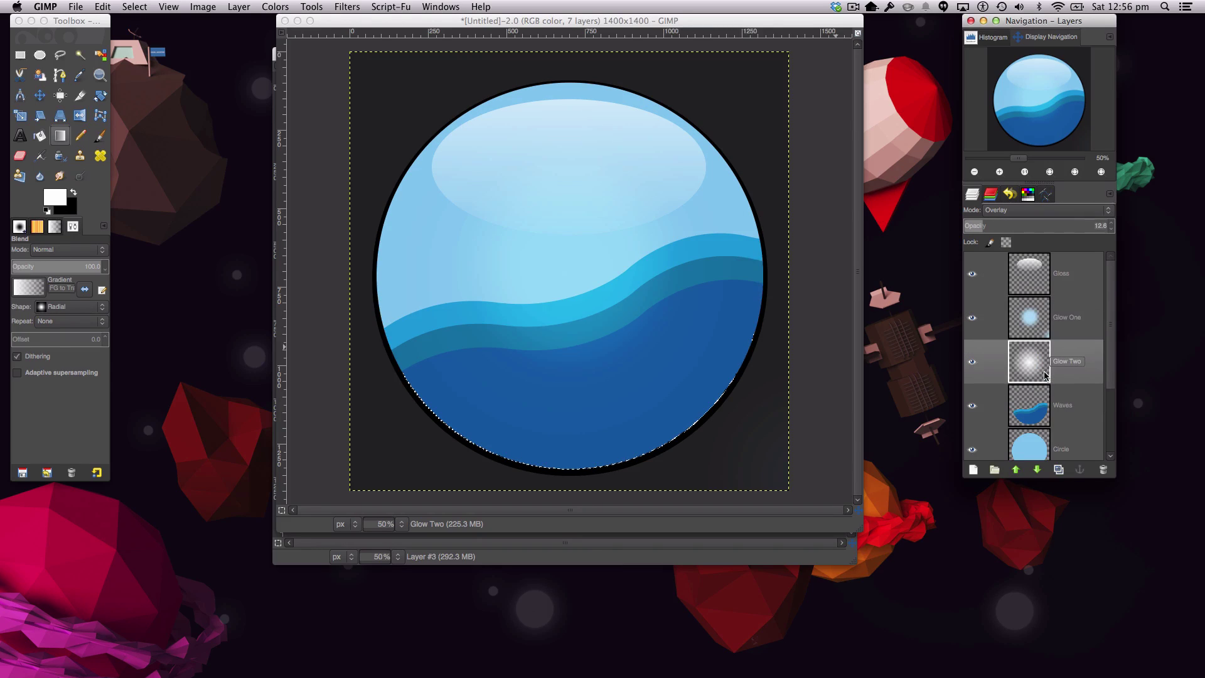
# - Set the Gloss layer's opacity to about 63 and clear the circle selection
pyautogui.click(1035, 290)
pyautogui.click(1054, 221)
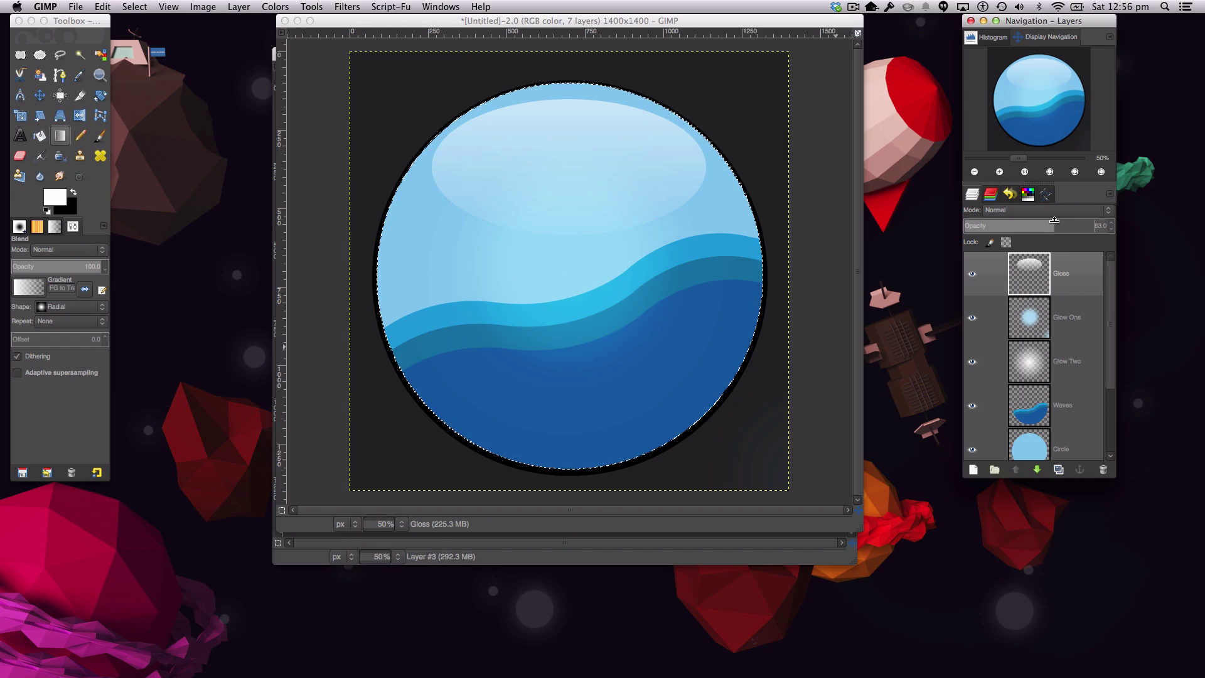
pyautogui.click(135, 7)
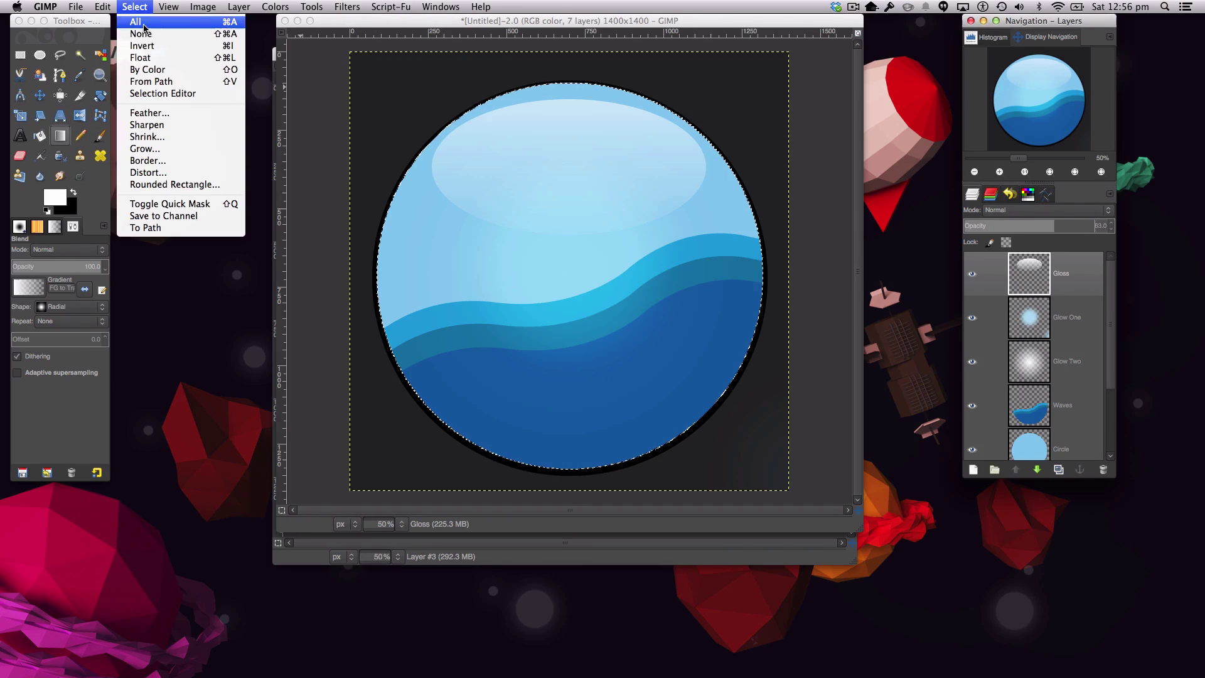
pyautogui.click(147, 33)
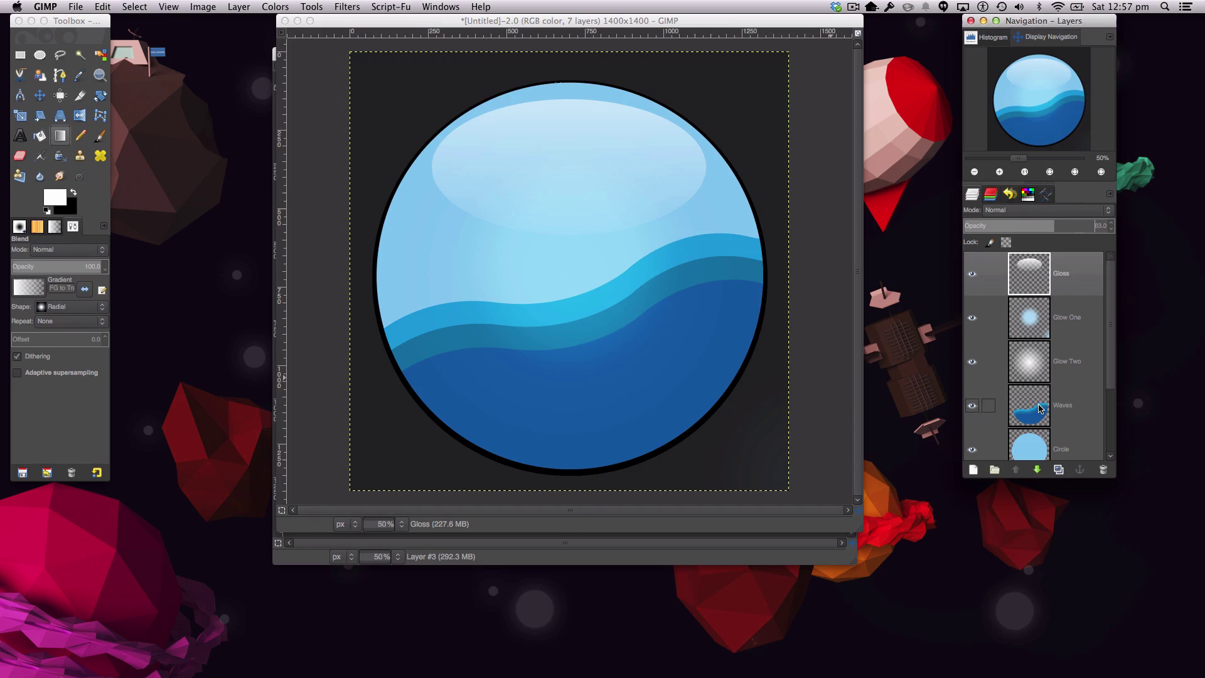
# - Add a transparent layer directly above Waves and name it Bubbles
pyautogui.click(1016, 411)
pyautogui.click(974, 469)
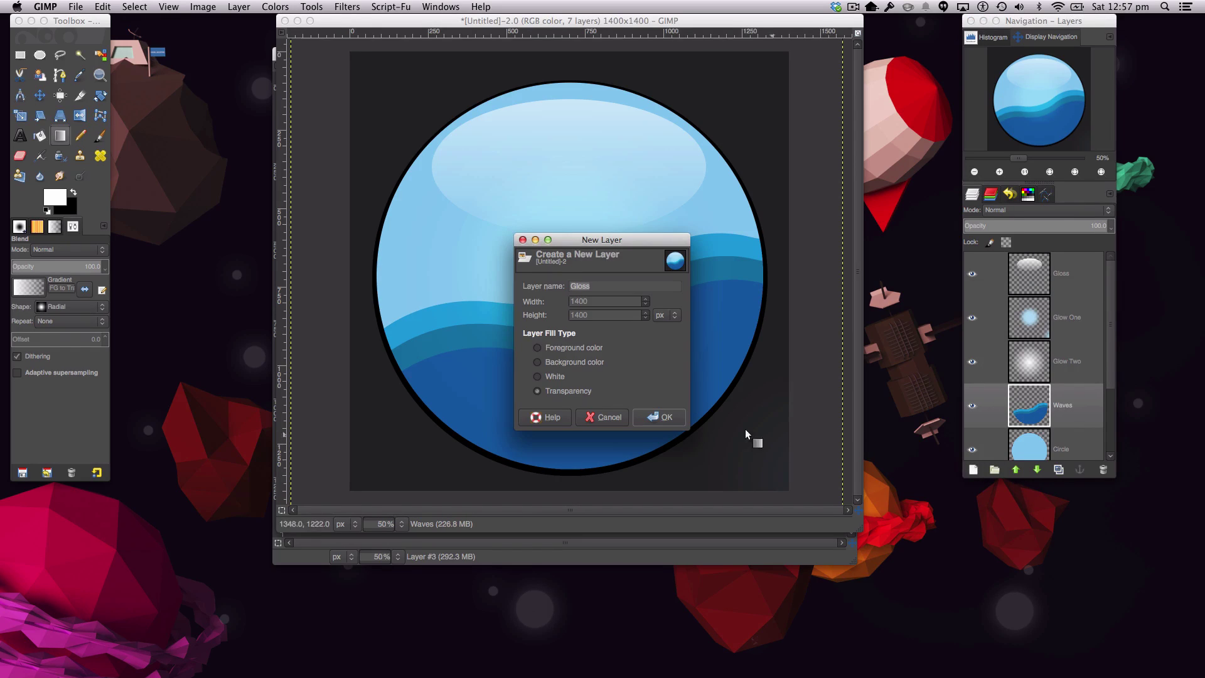
pyautogui.click(668, 418)
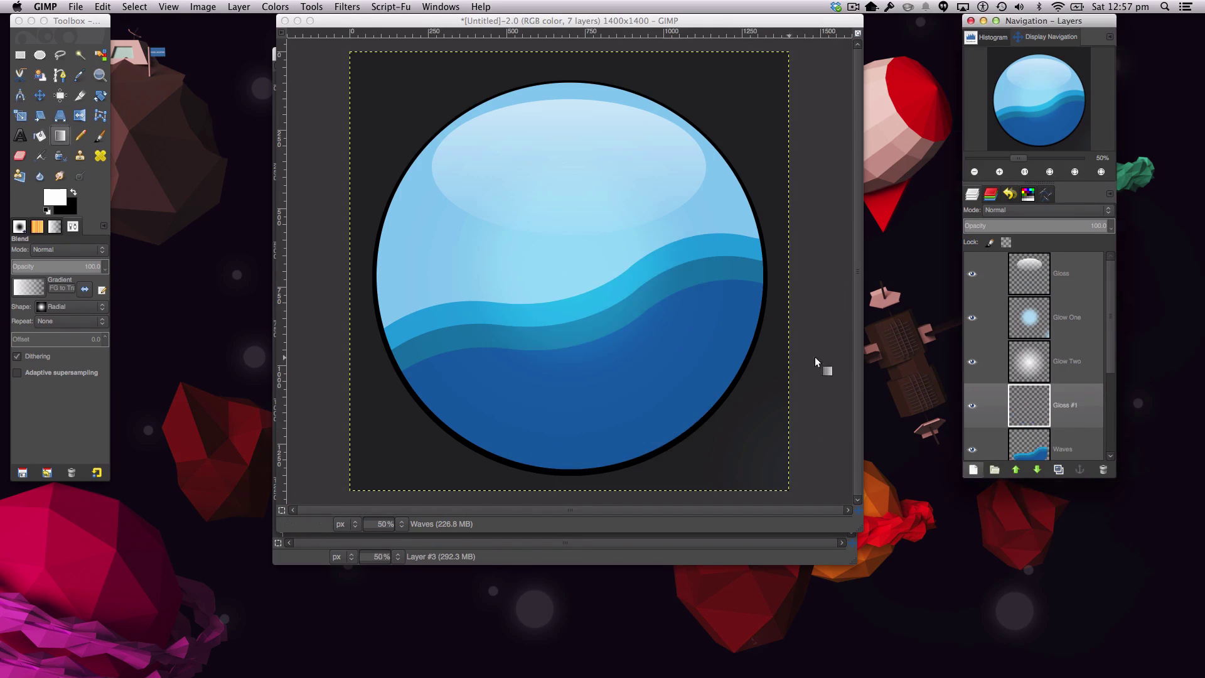
pyautogui.doubleClick(1067, 405)
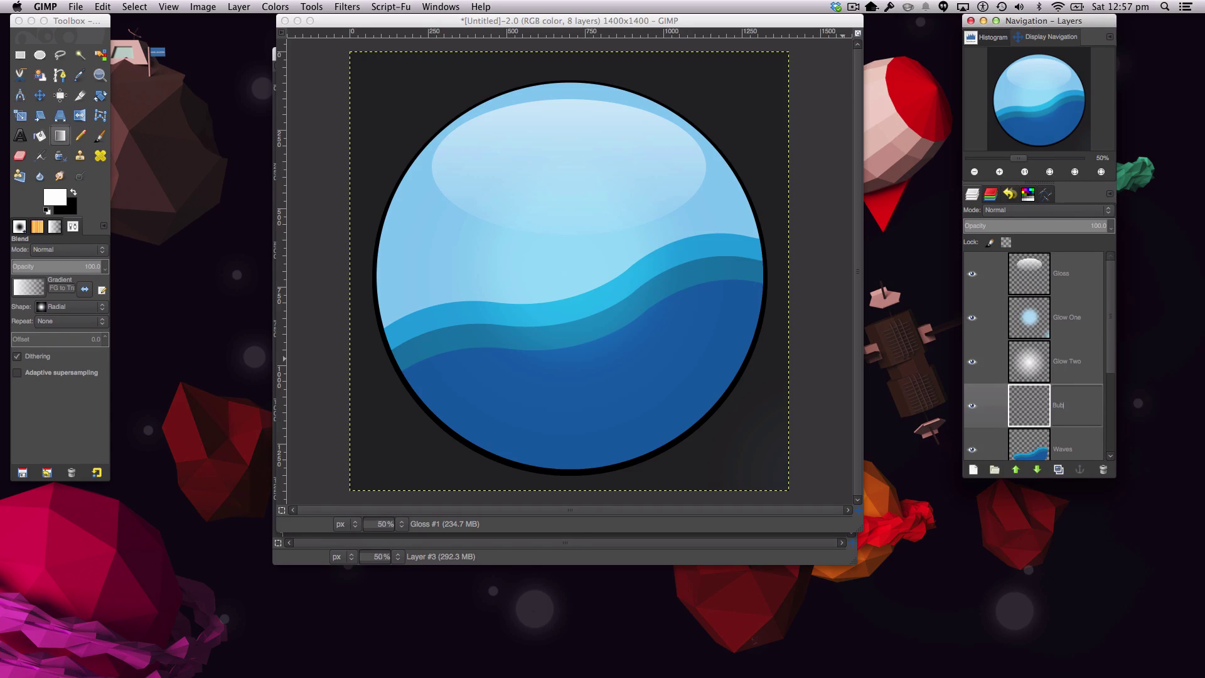
pyautogui.write('Bubbles')
pyautogui.press('Return')
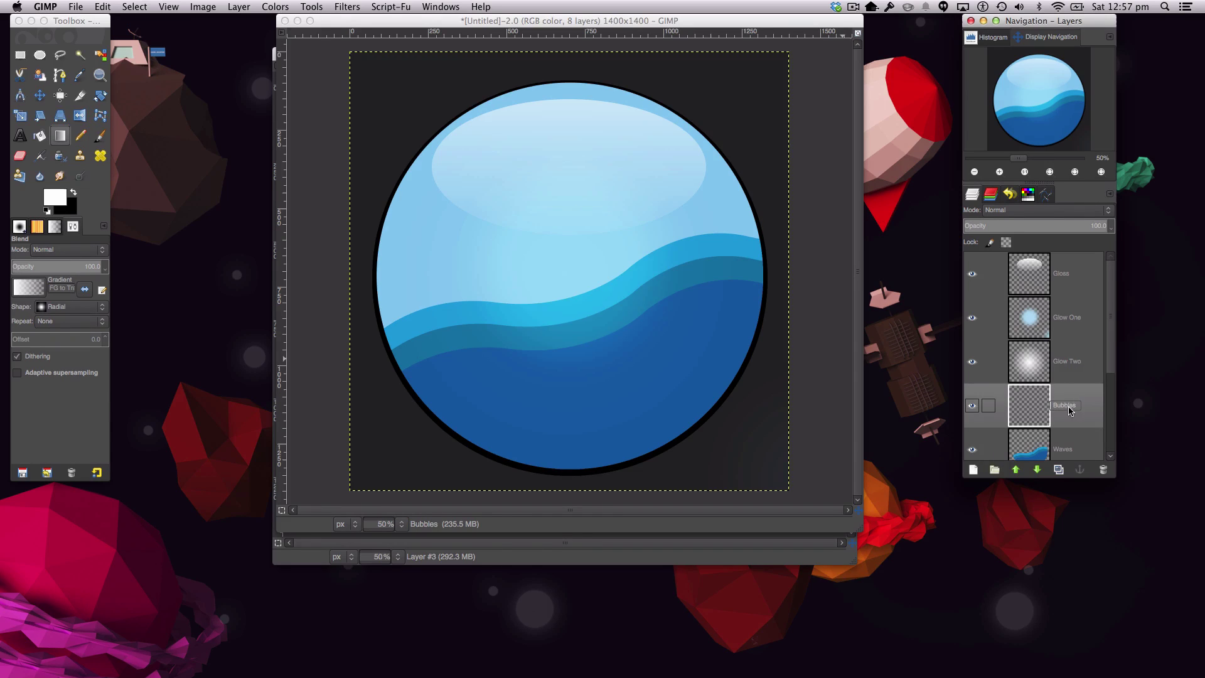
# - Draw a white-filled bubble about 90 × 90 px near the circle's left edge, above the waves, and clear the selection
pyautogui.click(40, 54)
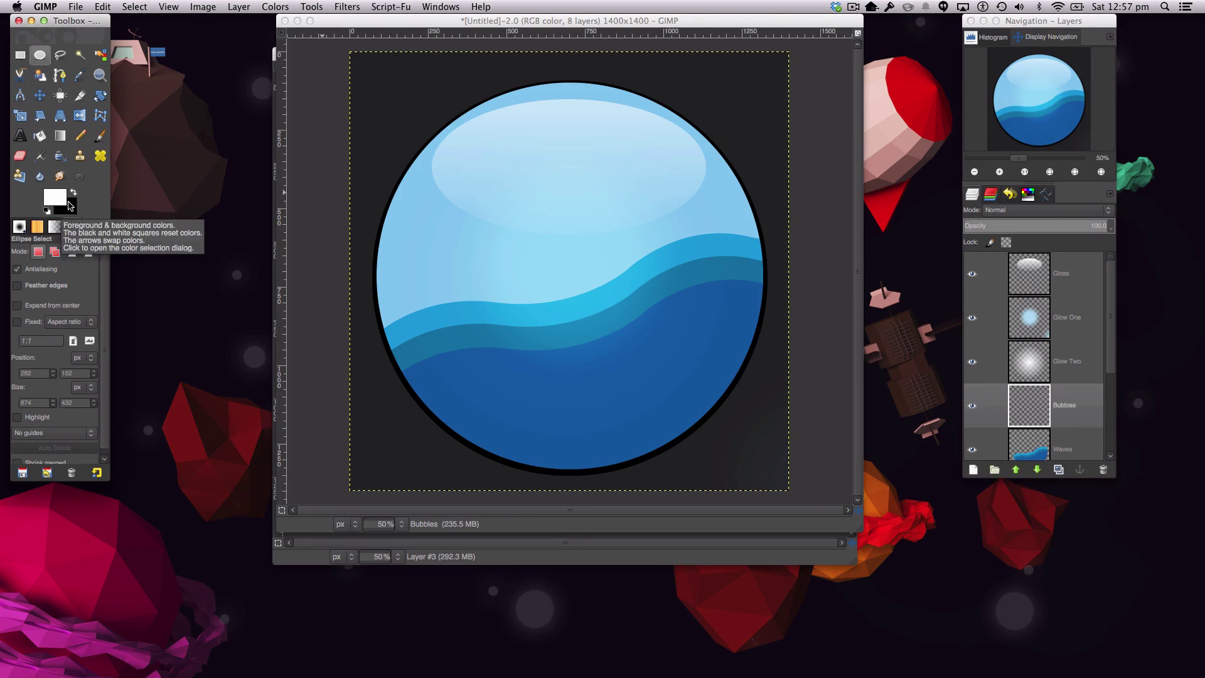
pyautogui.moveTo(409, 219); pyautogui.dragTo(420, 237)
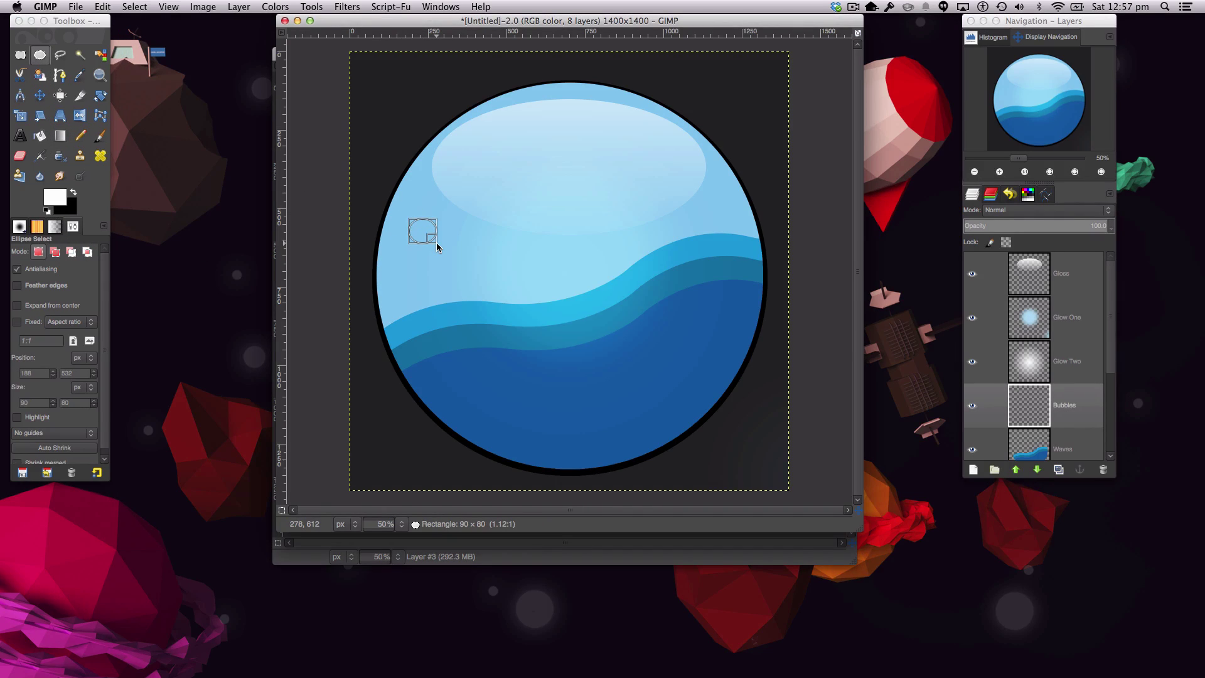
pyautogui.moveTo(436, 243); pyautogui.dragTo(436, 244)
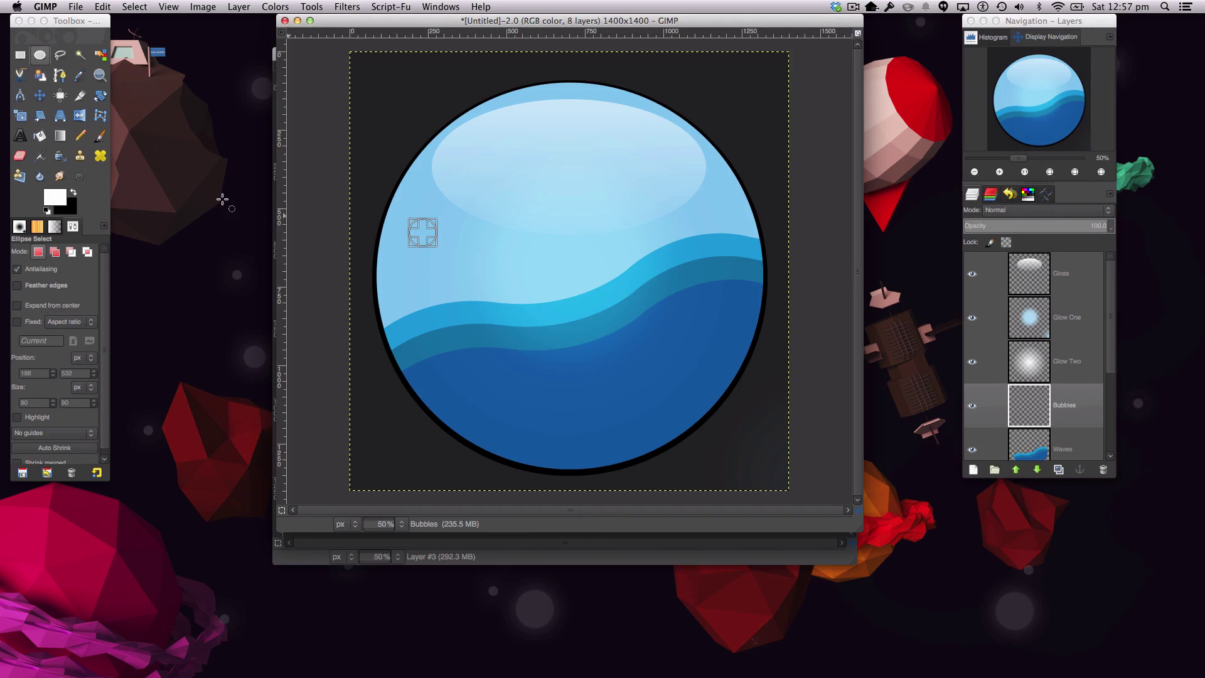
pyautogui.click(42, 137)
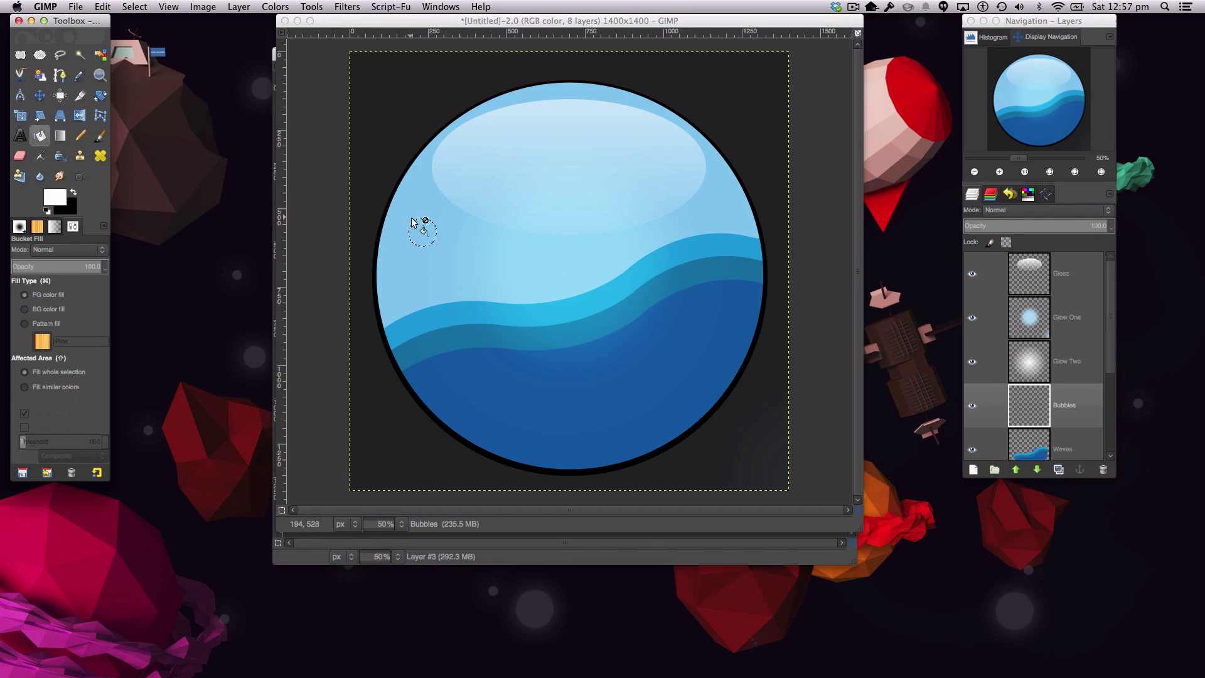
pyautogui.click(421, 233)
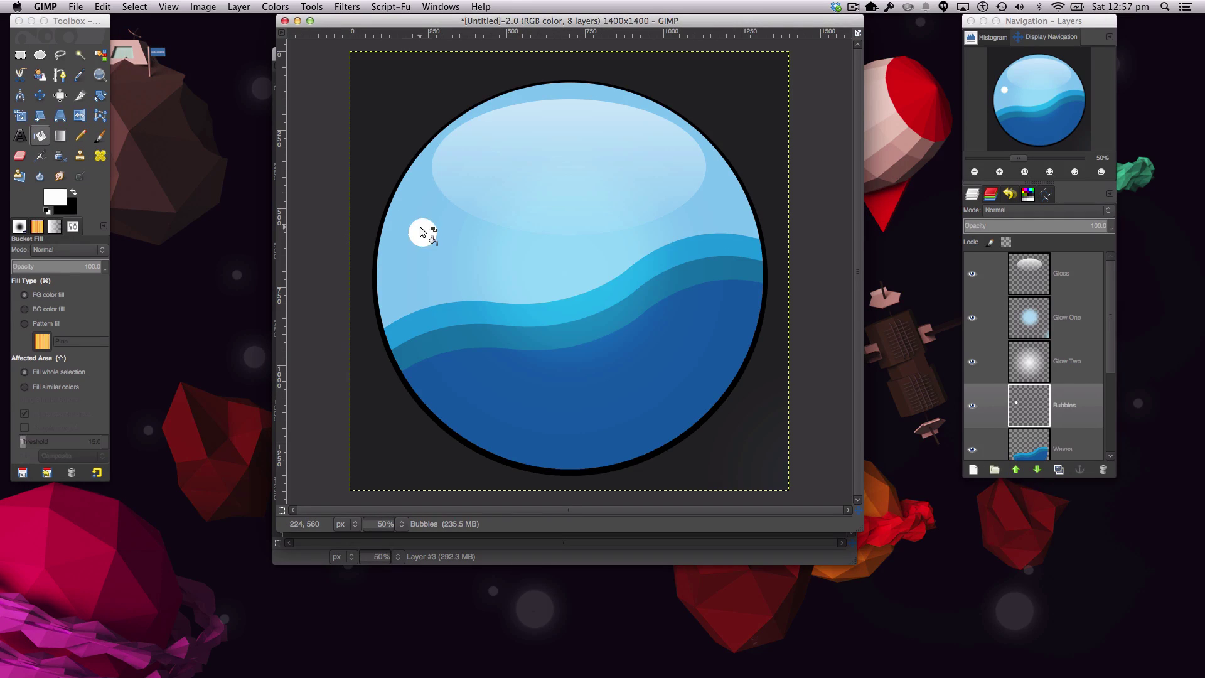
pyautogui.hotkey('ctrl', 'shift', 'a')
# - Add a smaller white bubble about 48 × 48 px just above the first one and clear the selection
pyautogui.press('e')
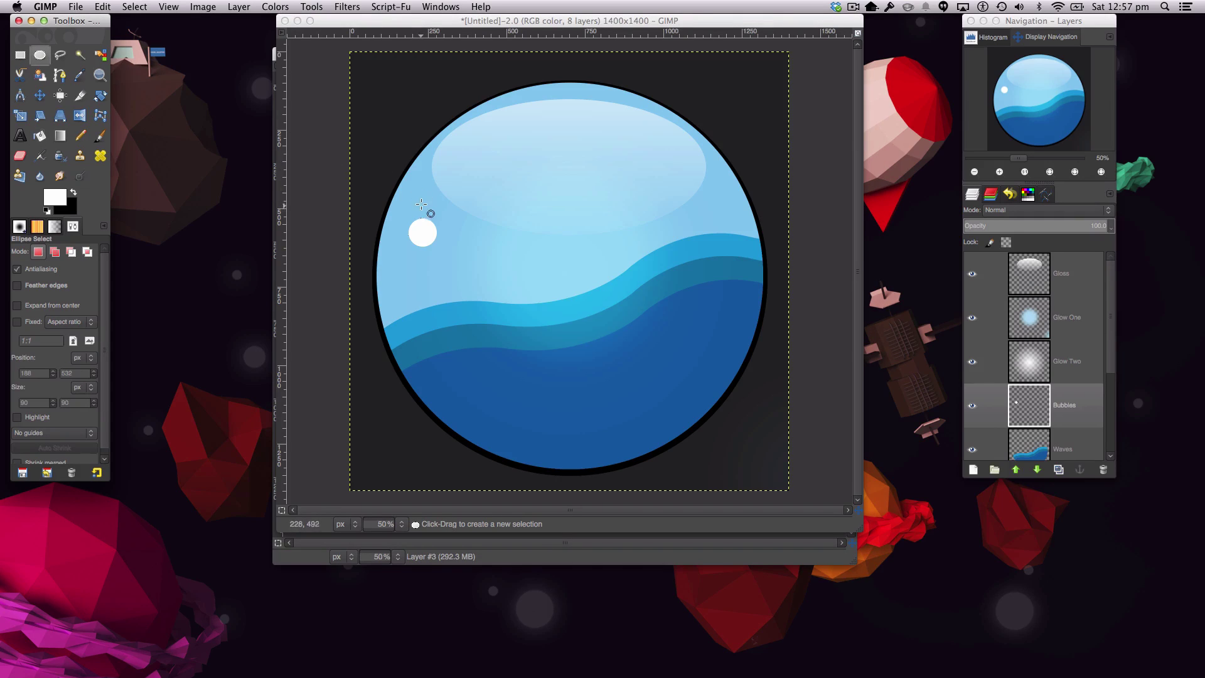
pyautogui.moveTo(423, 206); pyautogui.dragTo(438, 210)
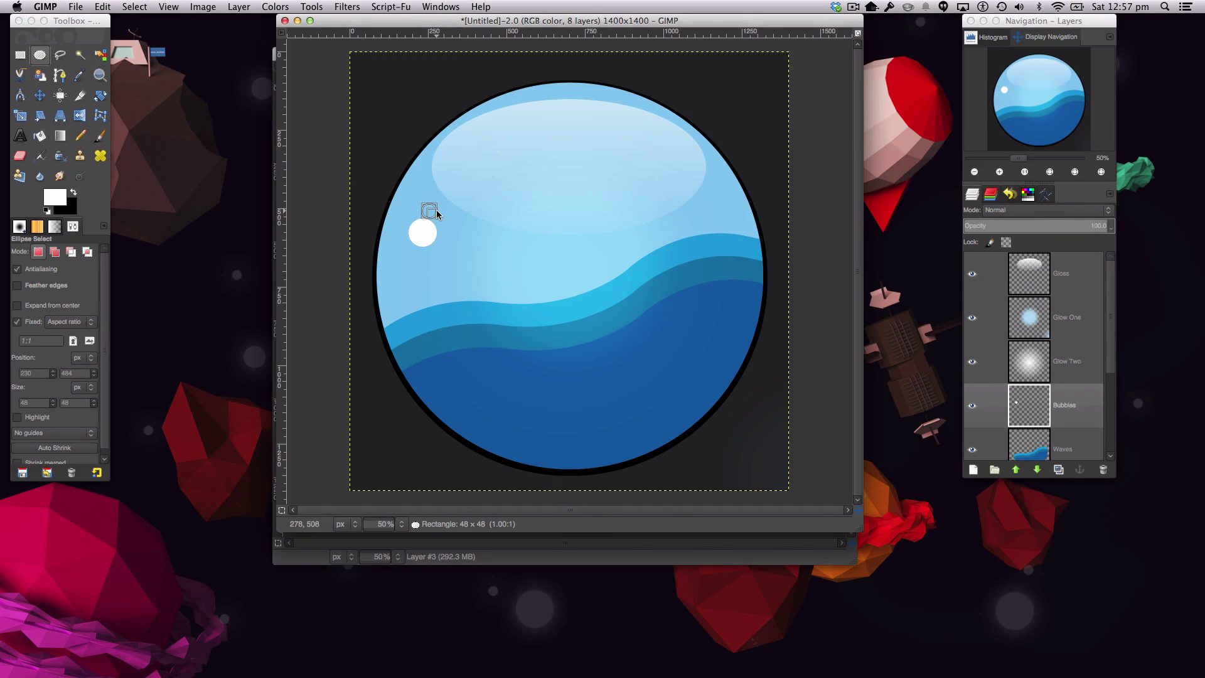
pyautogui.click(39, 136)
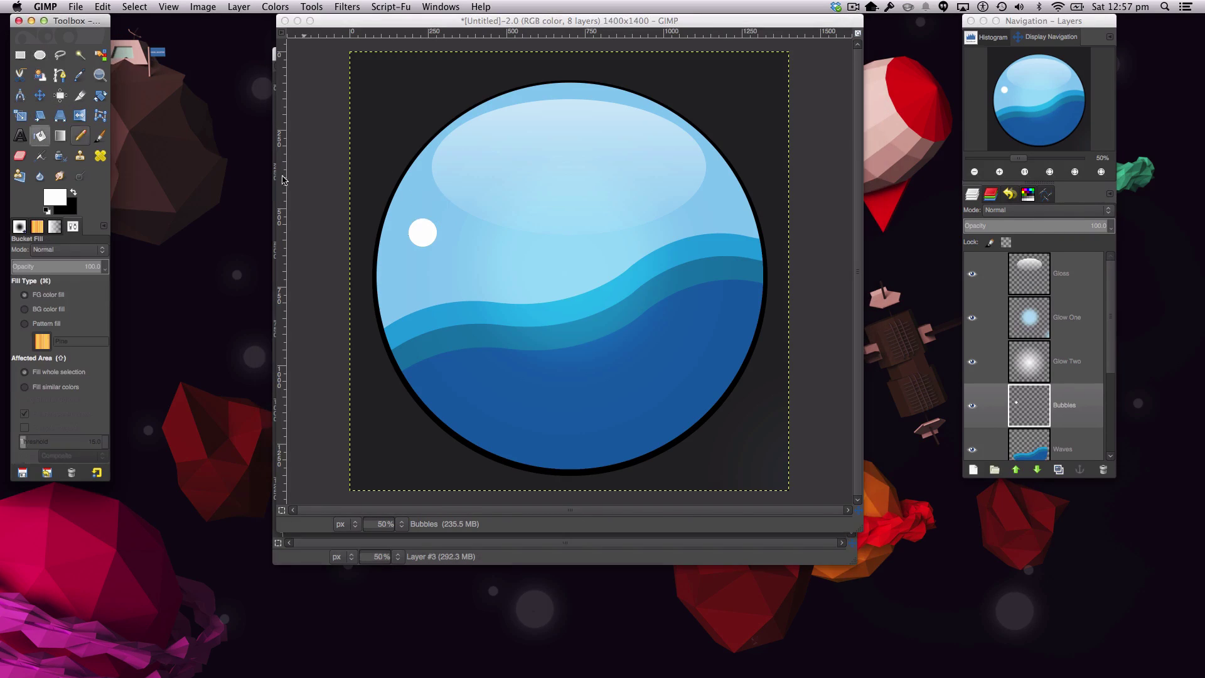
pyautogui.click(430, 211)
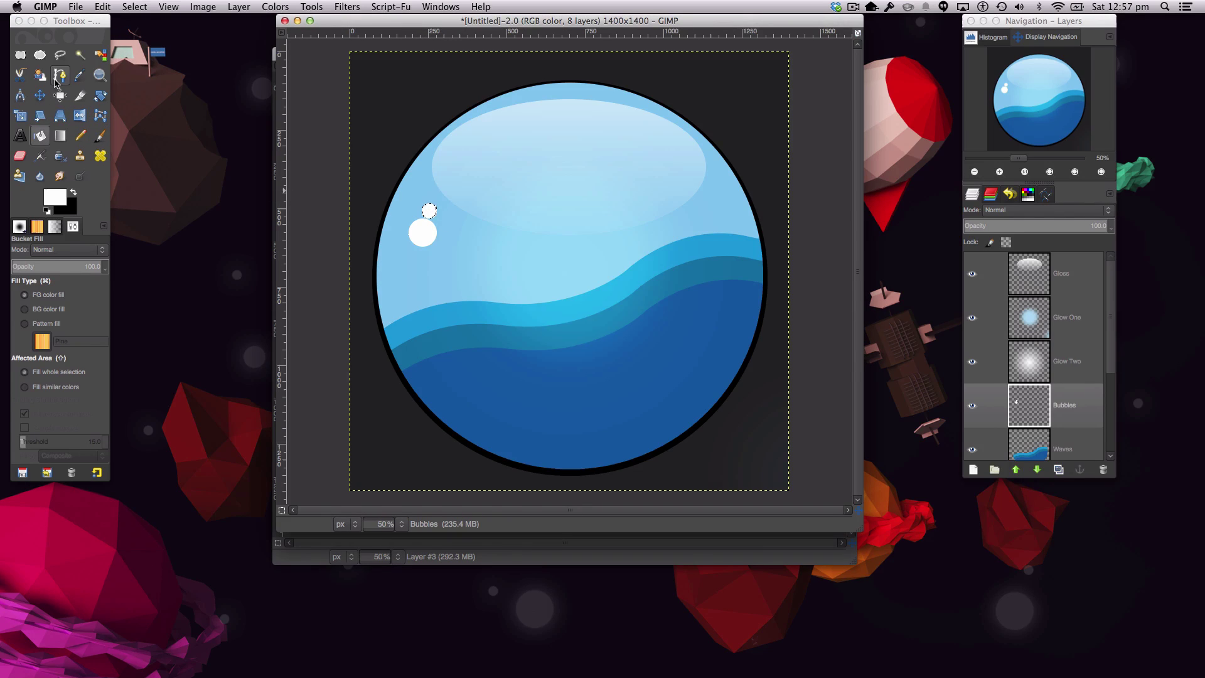
pyautogui.hotkey('ctrl', 'shift')
# - Add a tiny white bubble about 14 × 14 px to the right of the two existing bubbles
pyautogui.click(37, 60)
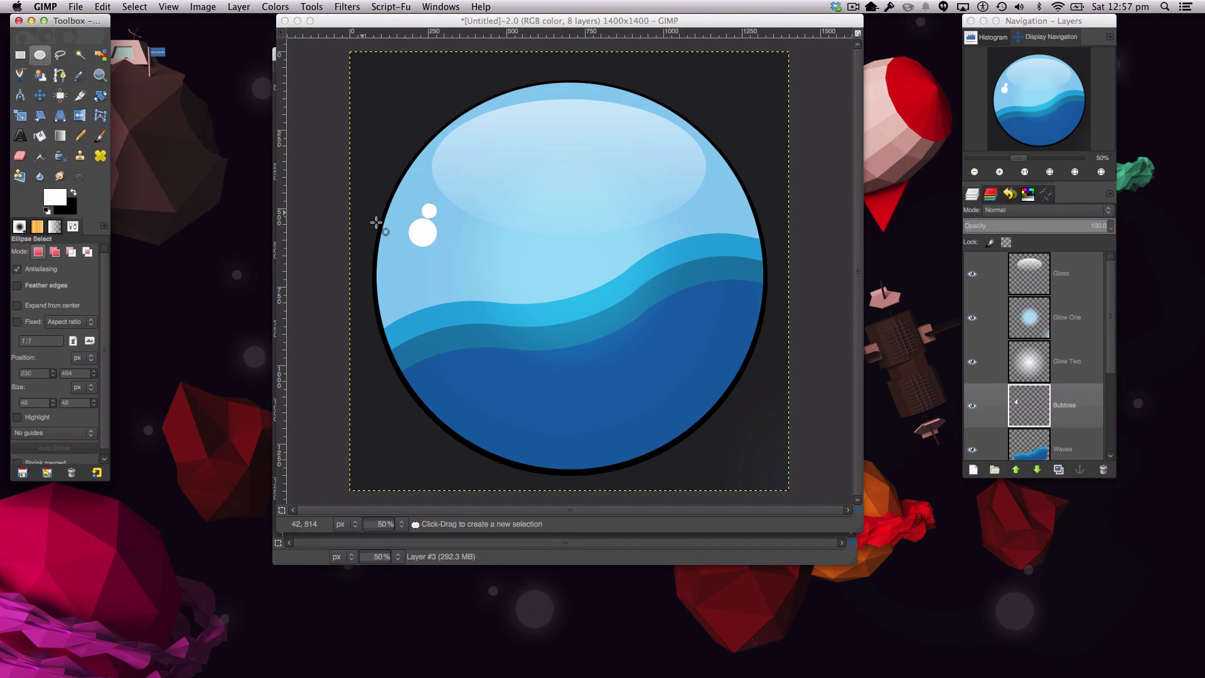
pyautogui.click(442, 221)
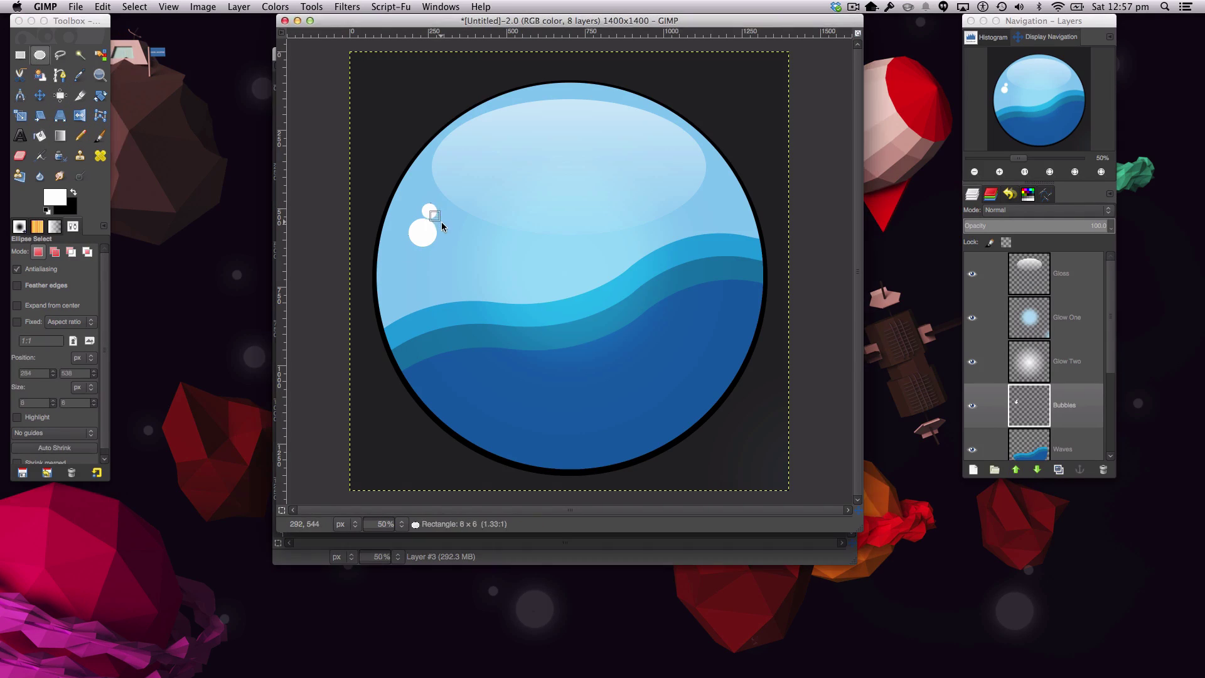
pyautogui.press('shift')
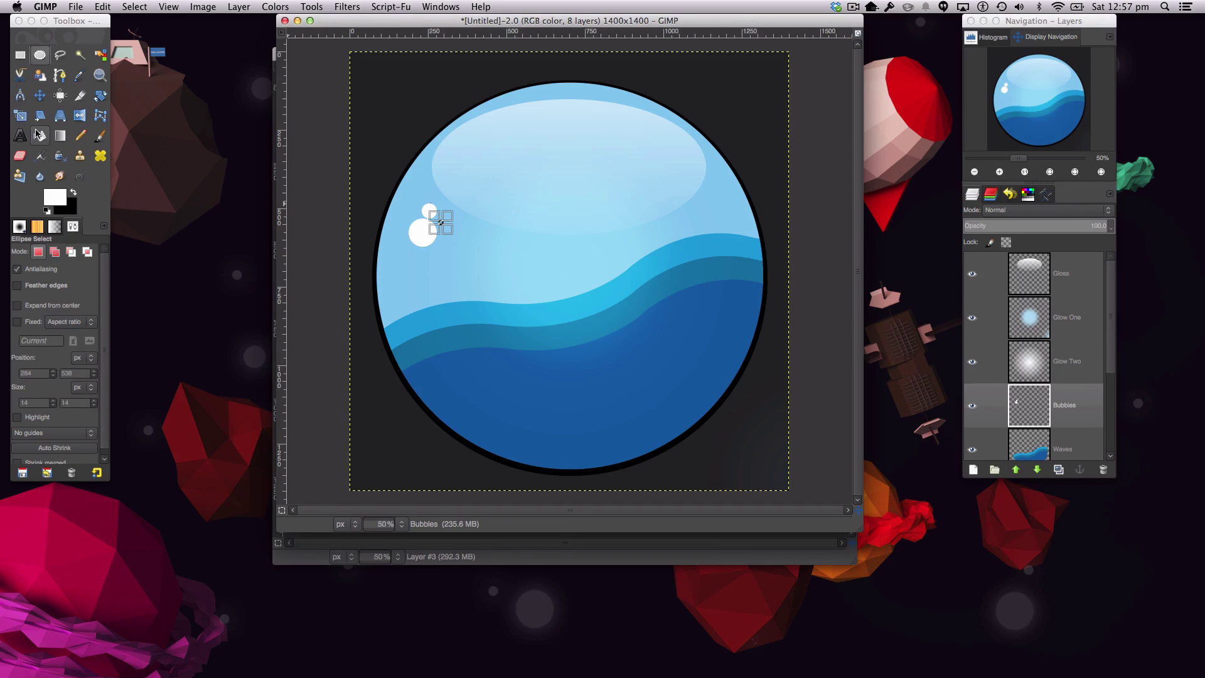
pyautogui.click(40, 135)
pyautogui.click(442, 222)
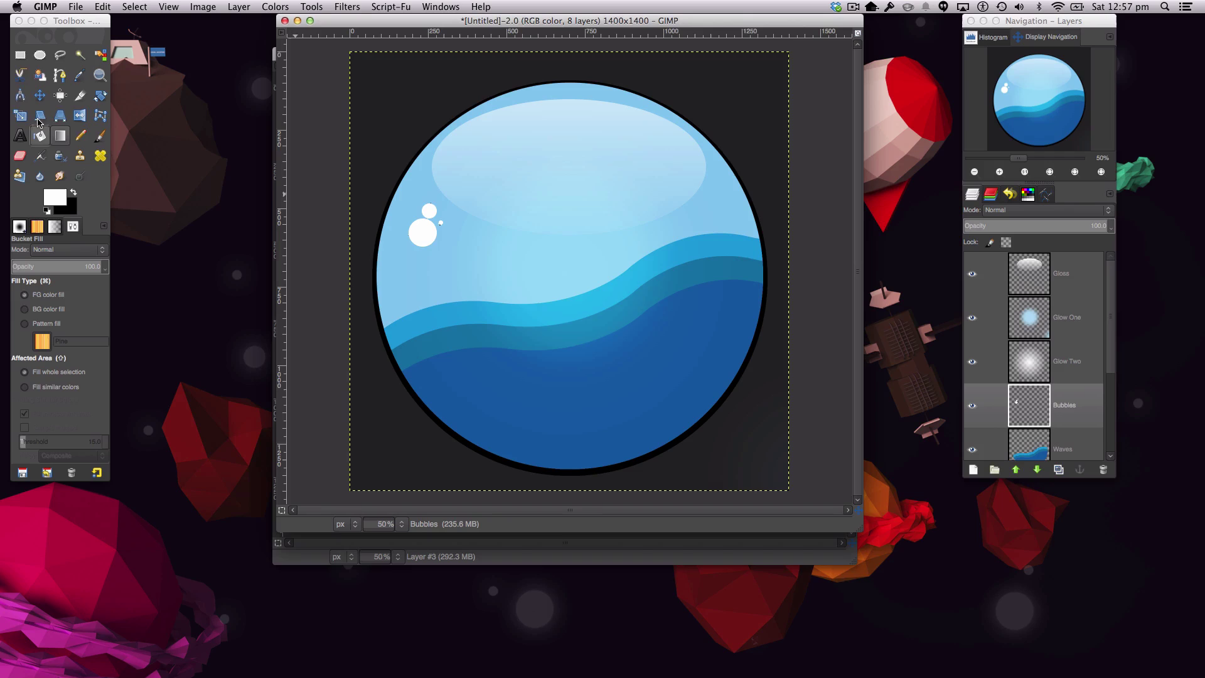
# - Draw a large white bubble about 92 × 92 px near the circle's right edge, above the wave crest
pyautogui.click(40, 55)
pyautogui.moveTo(698, 188); pyautogui.dragTo(725, 212)
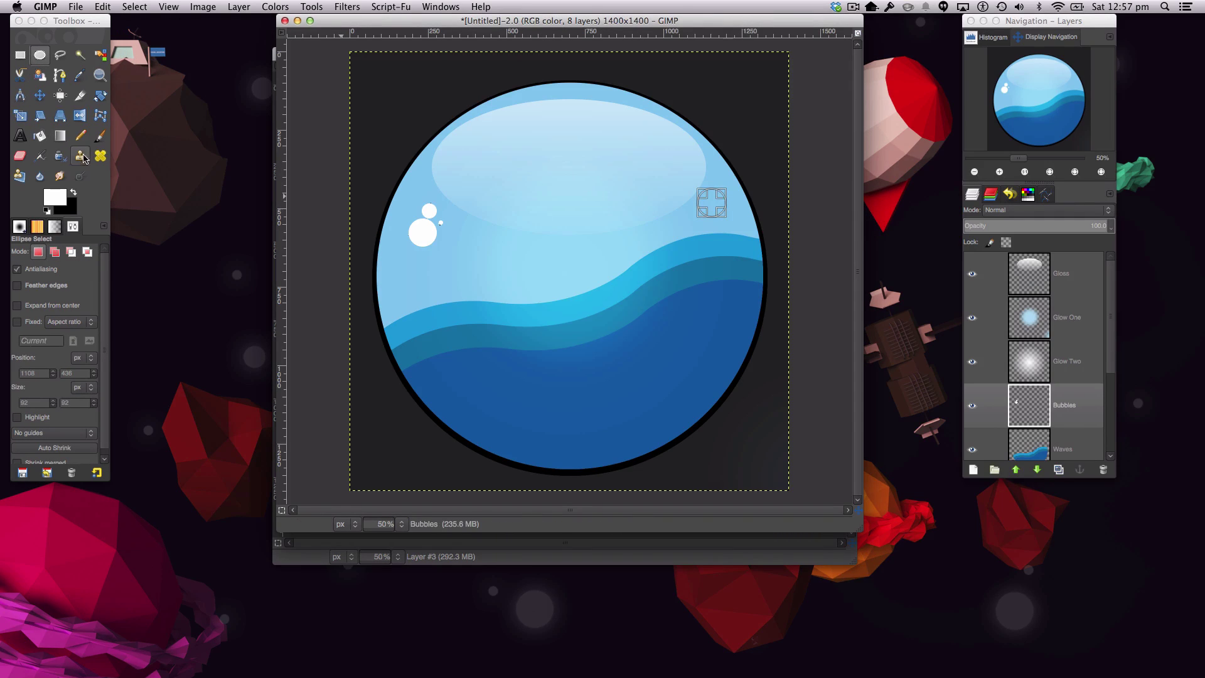
pyautogui.click(40, 136)
pyautogui.click(704, 200)
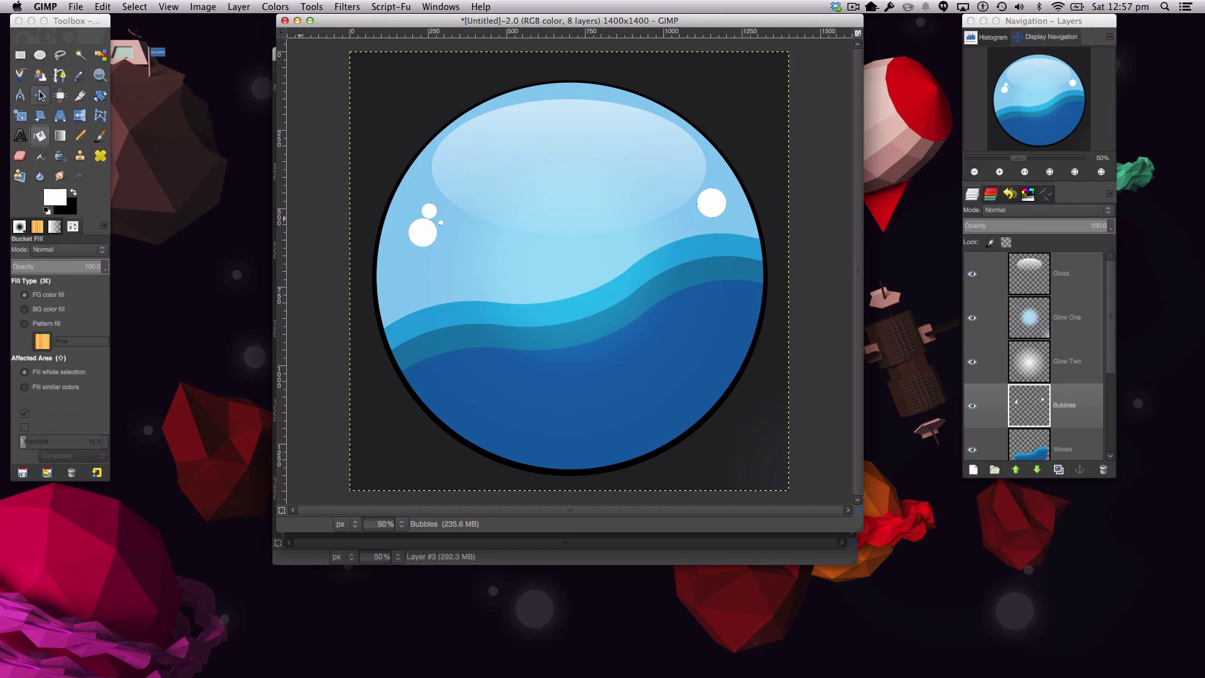
# - Add a smaller white bubble just left of the large right-hand bubble and clear the selection
pyautogui.click(39, 54)
pyautogui.moveTo(677, 199); pyautogui.dragTo(686, 215)
pyautogui.hotkey('shift', 'b')
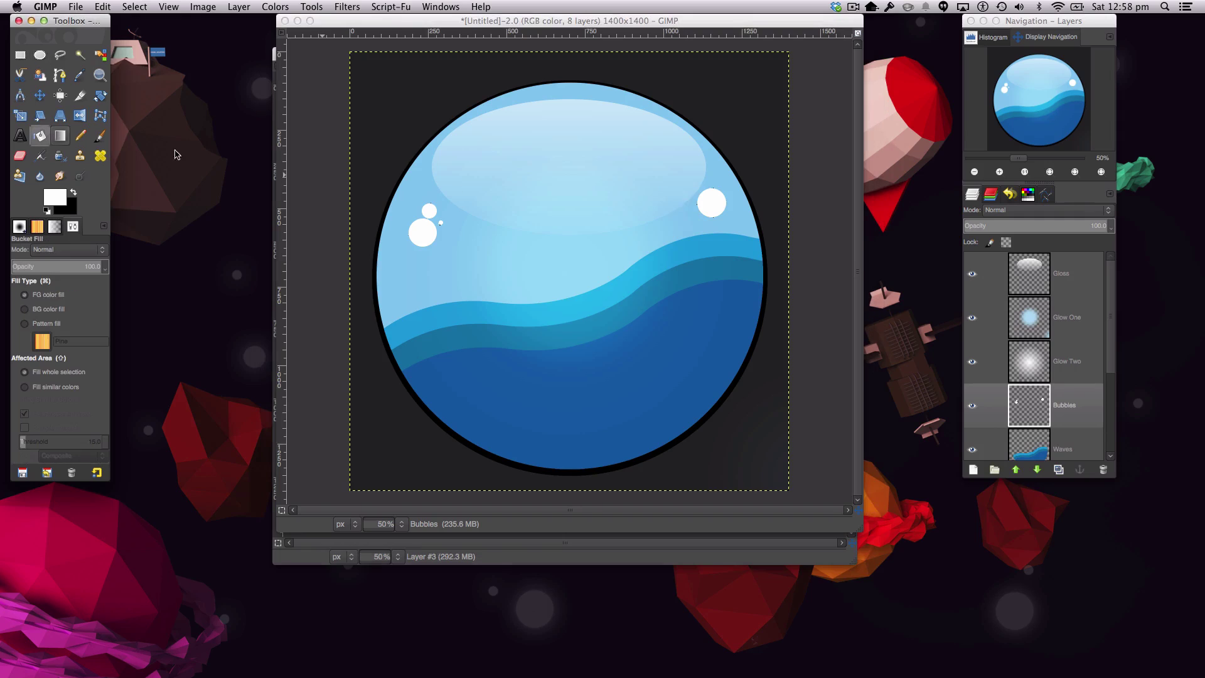
pyautogui.click(683, 205)
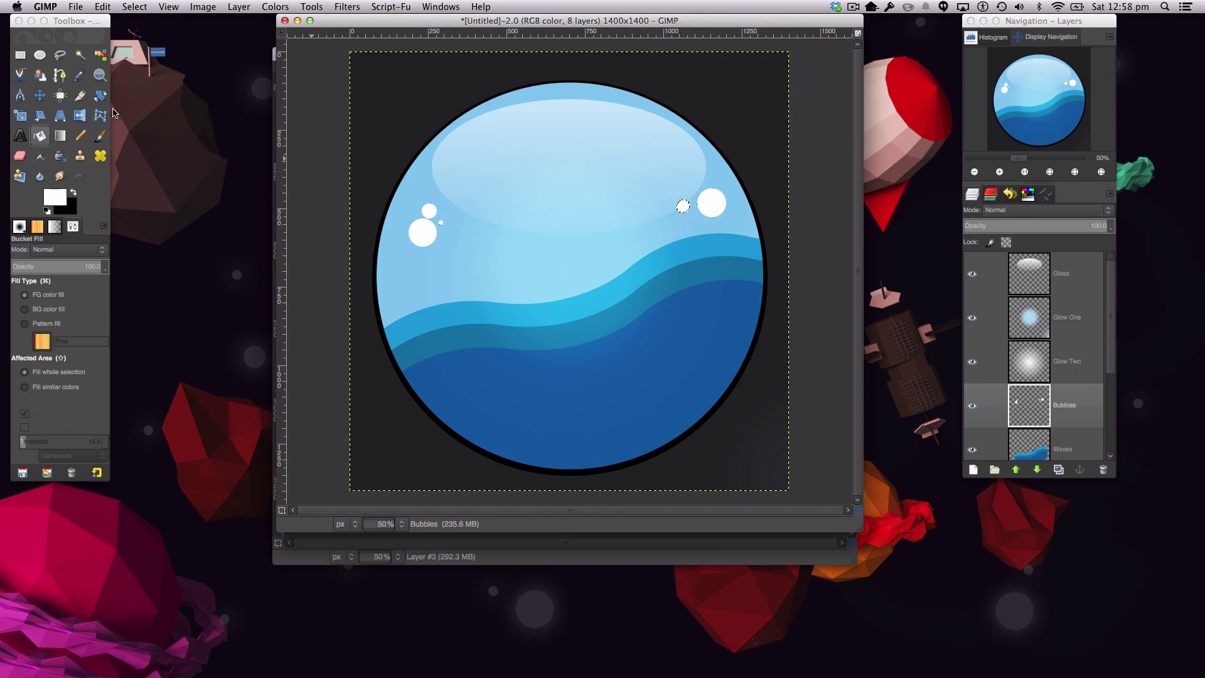
pyautogui.hotkey('ctrl', 'shift', 'a')
pyautogui.press('e')
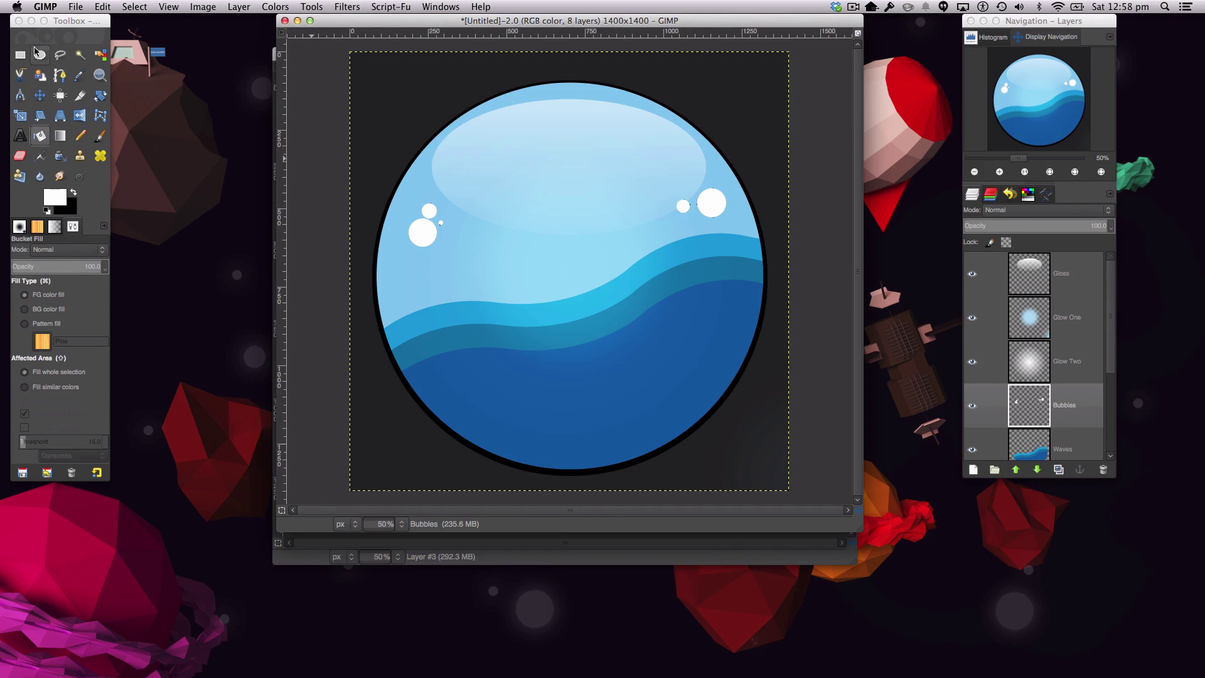
# - Add a tiny white bubble about 26 × 26 px just below the two right-hand bubbles and clear the selection
pyautogui.moveTo(690, 215); pyautogui.dragTo(698, 220)
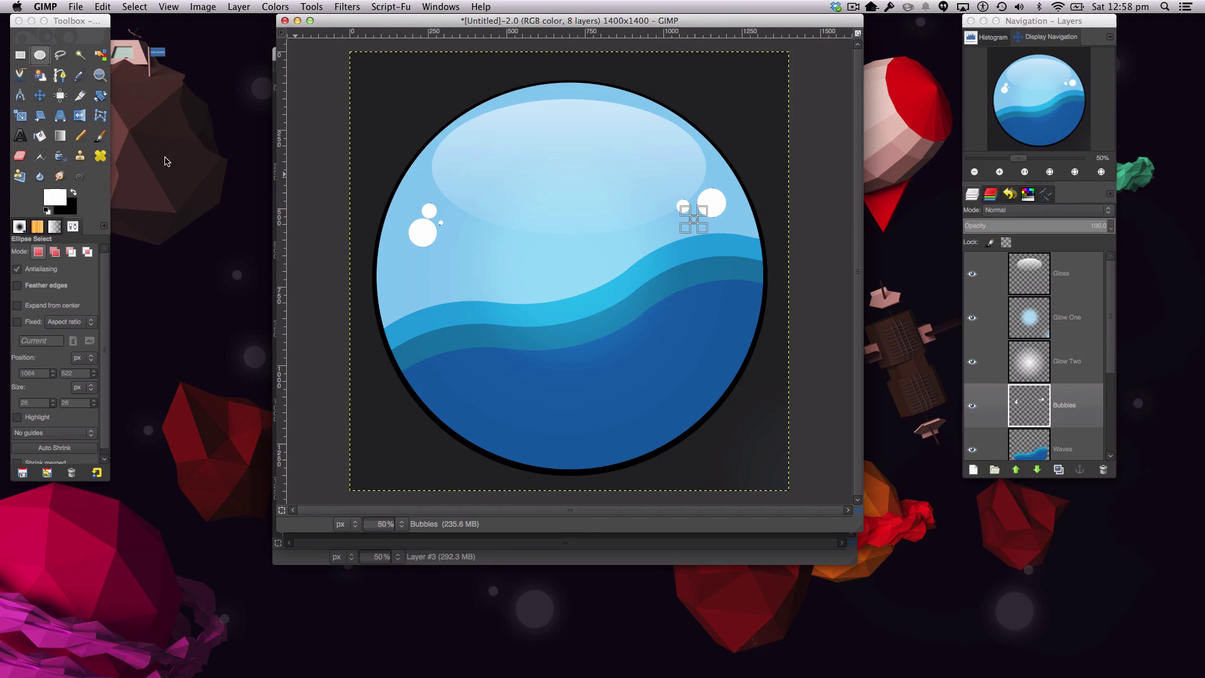
pyautogui.click(39, 136)
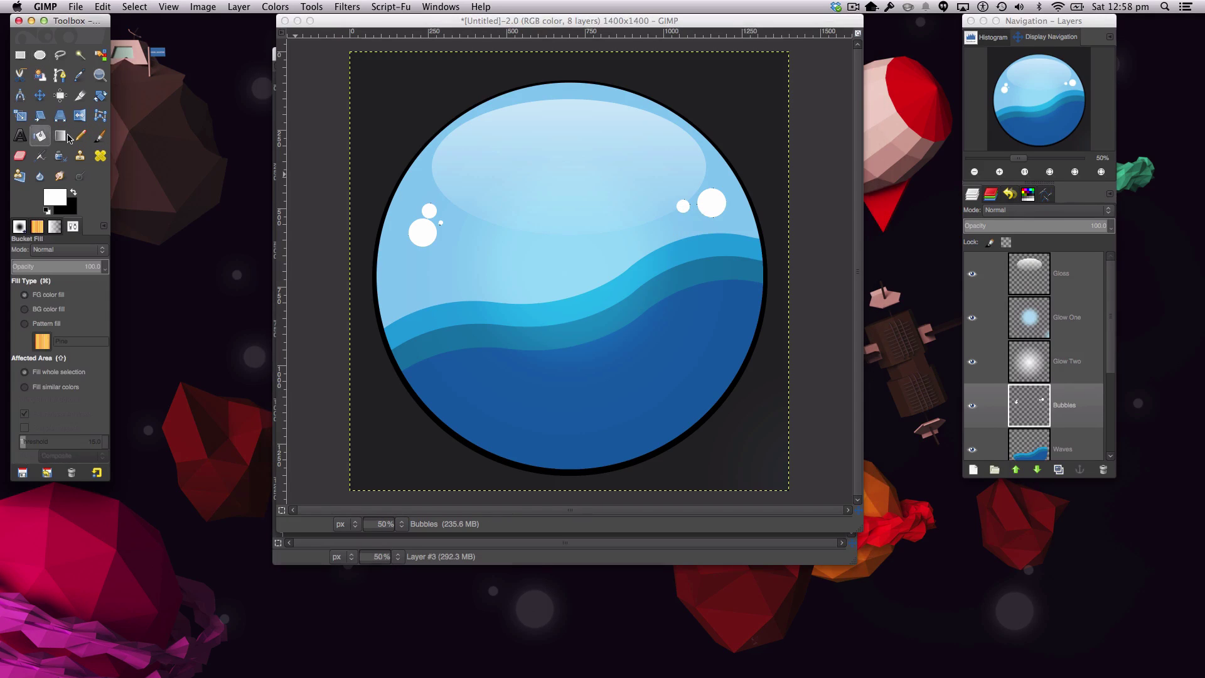
pyautogui.click(697, 221)
pyautogui.press('super+shift+a')
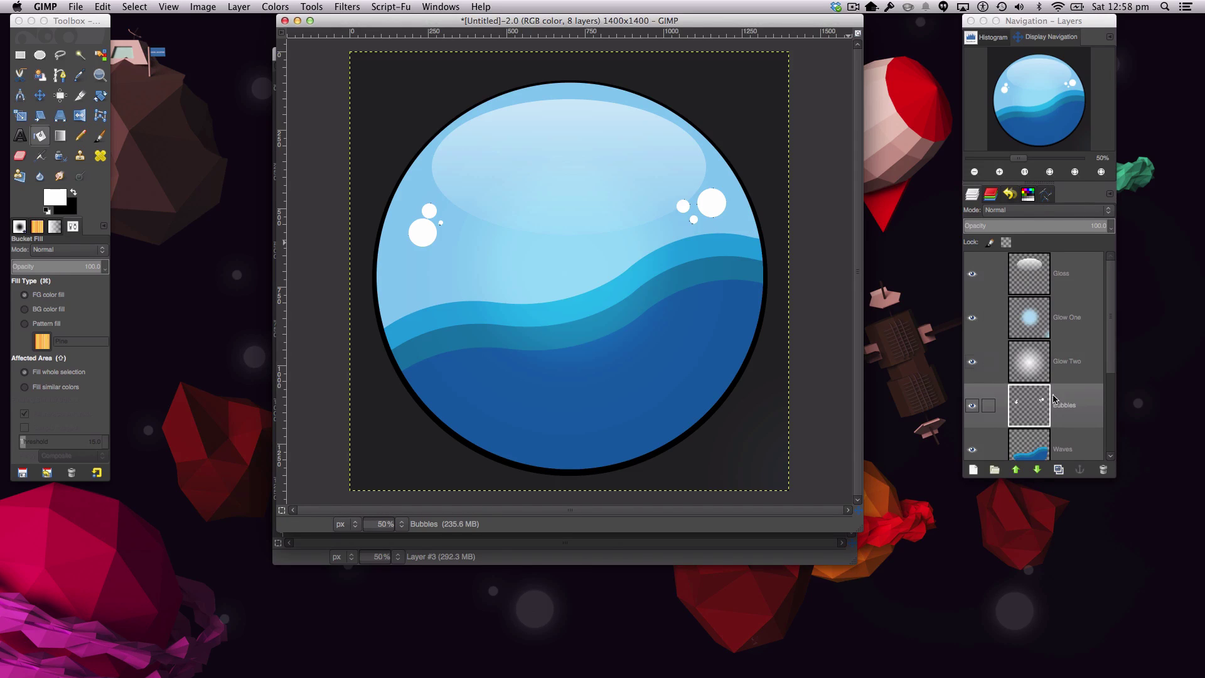
# - Lower the Bubbles layer's opacity to roughly half
pyautogui.click(1040, 227)
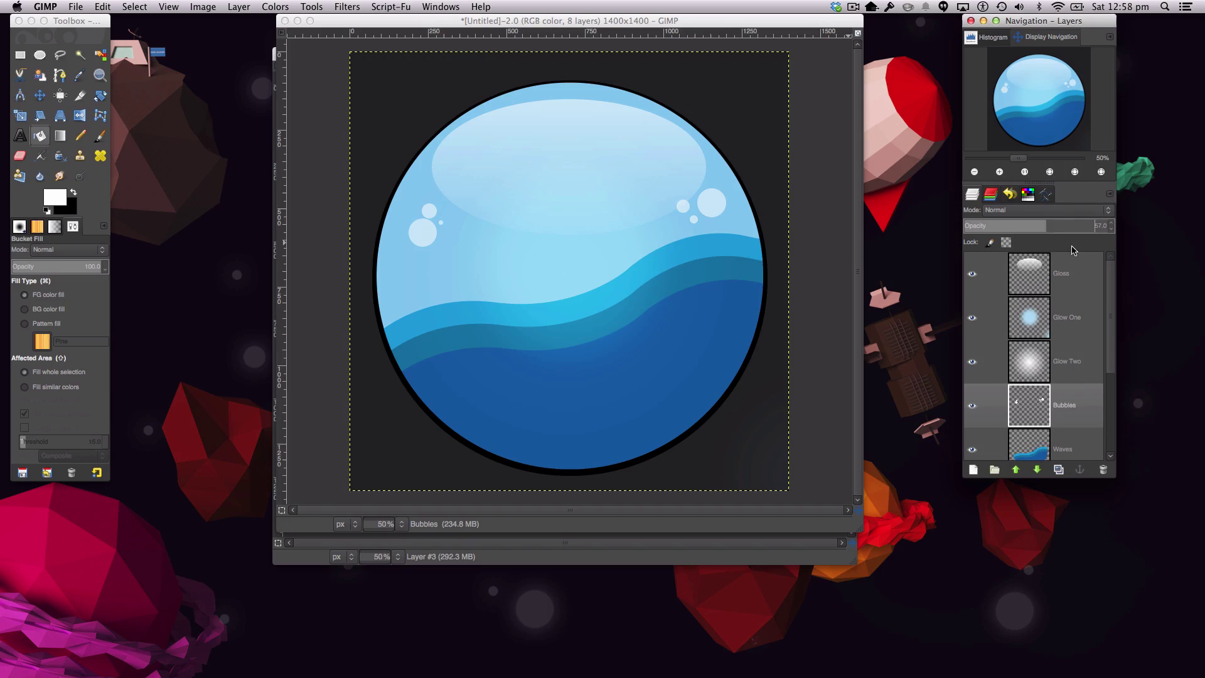
pyautogui.click(1035, 219)
# - Add a transparent 1400 × 1400 px layer above the Gloss layer and name it Block
pyautogui.click(1042, 276)
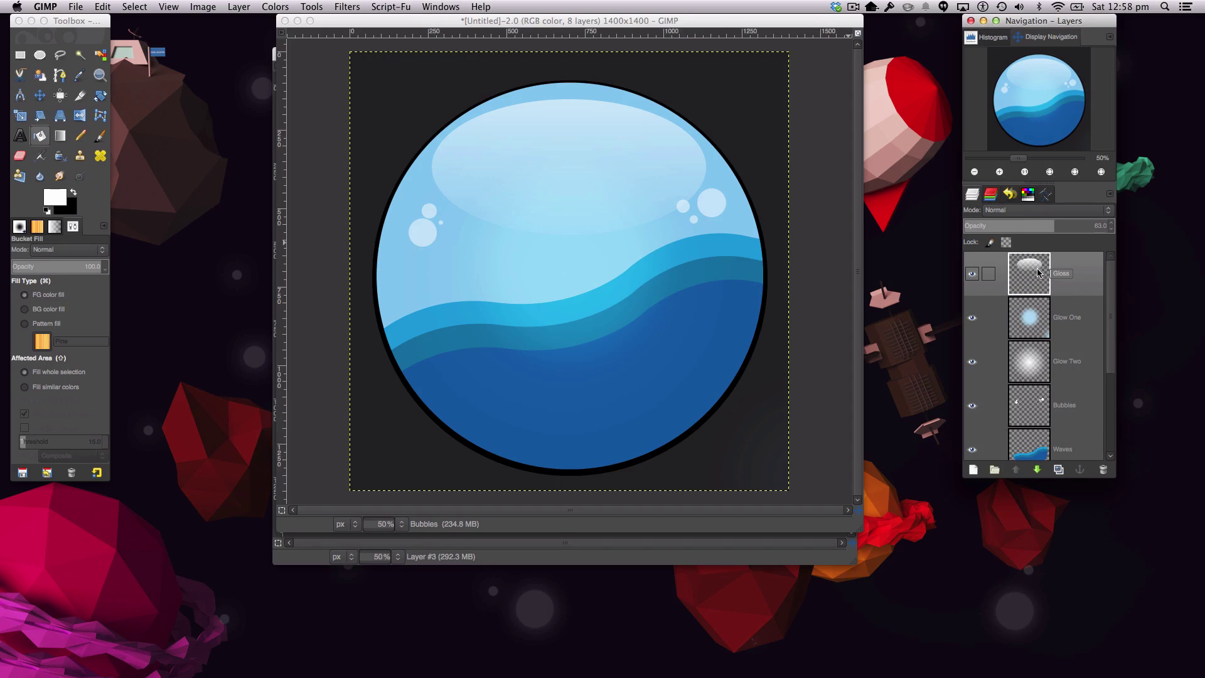
pyautogui.click(973, 470)
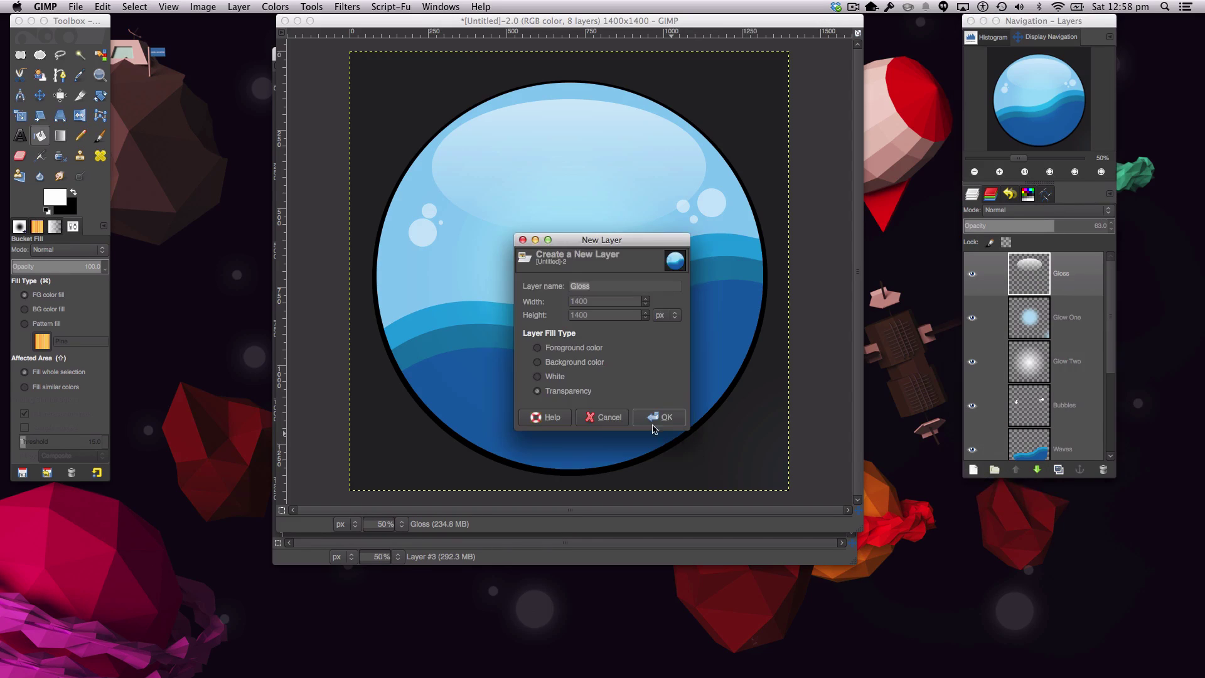
pyautogui.click(659, 420)
pyautogui.doubleClick(1063, 275)
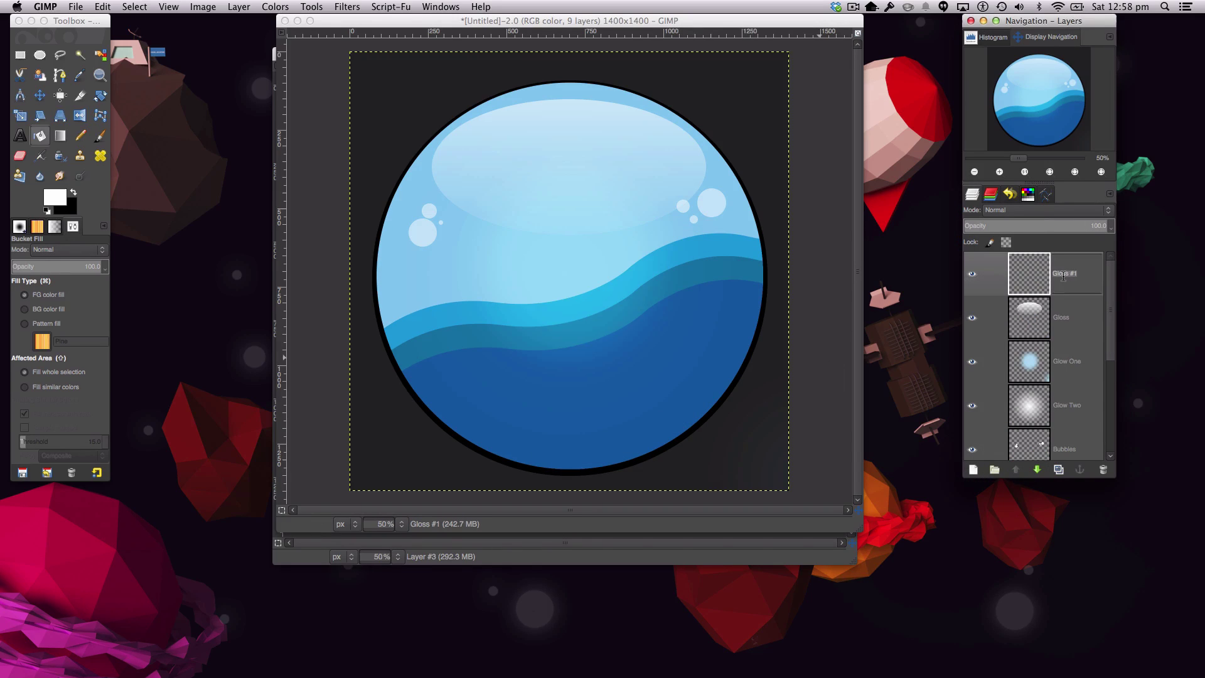
pyautogui.write('Block')
pyautogui.press('Return')
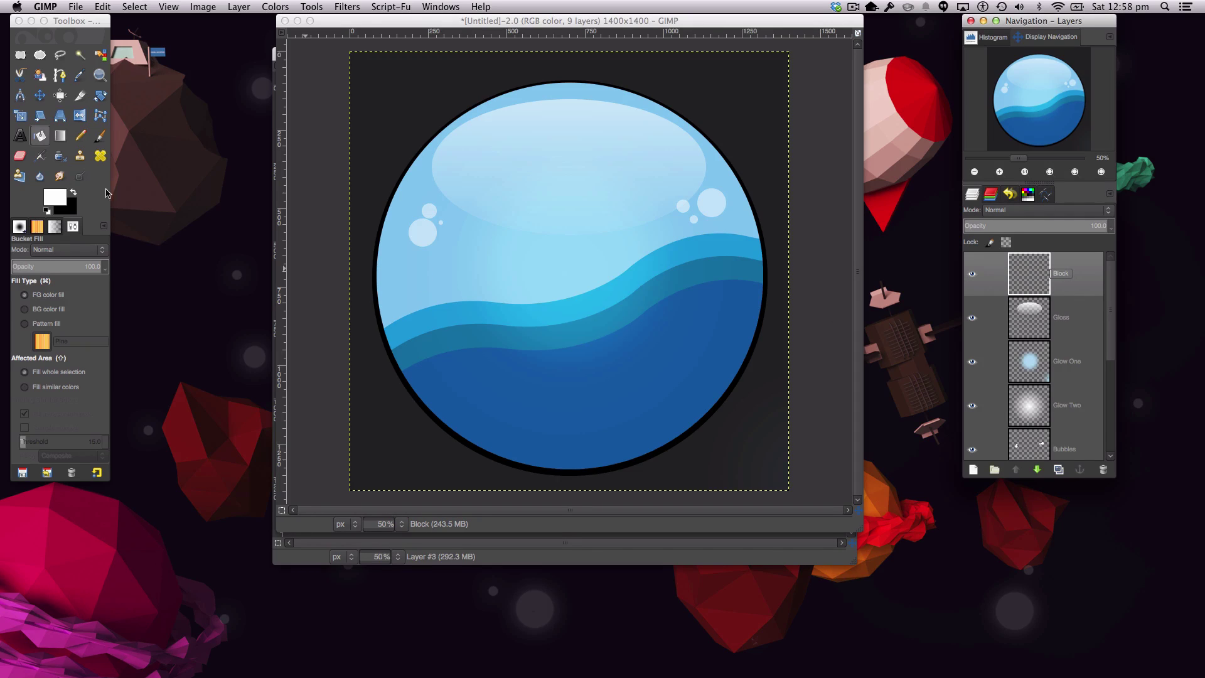
pyautogui.click(19, 140)
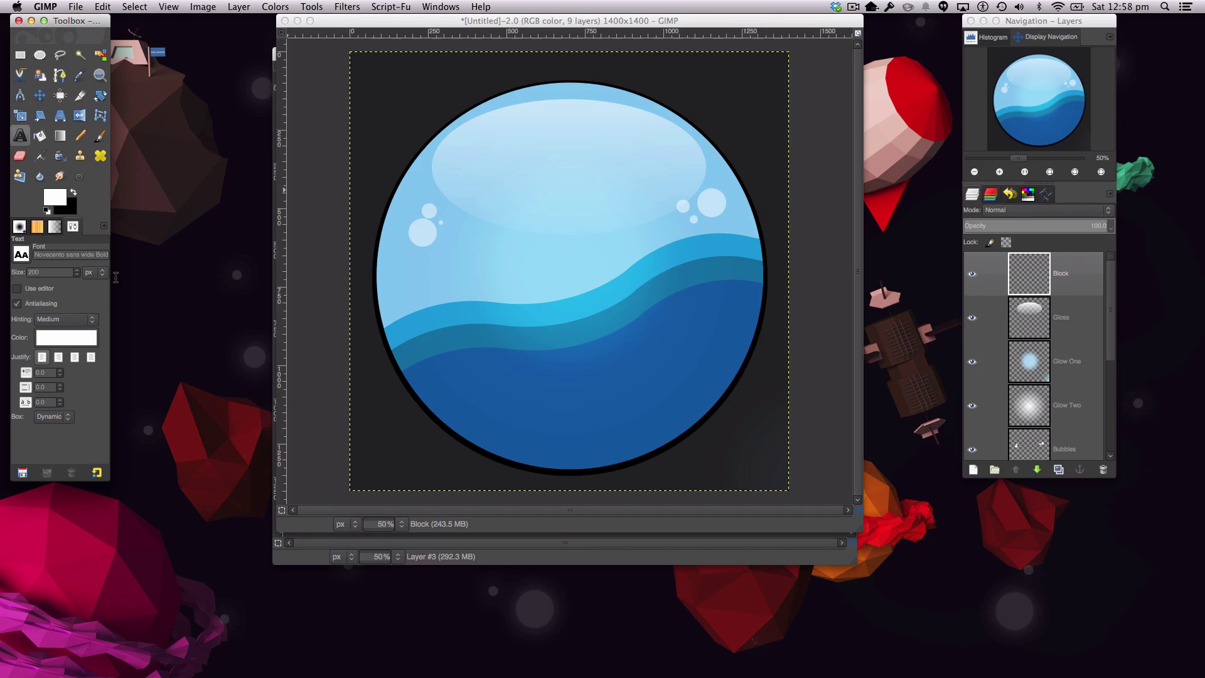
pyautogui.click(66, 337)
pyautogui.click(702, 417)
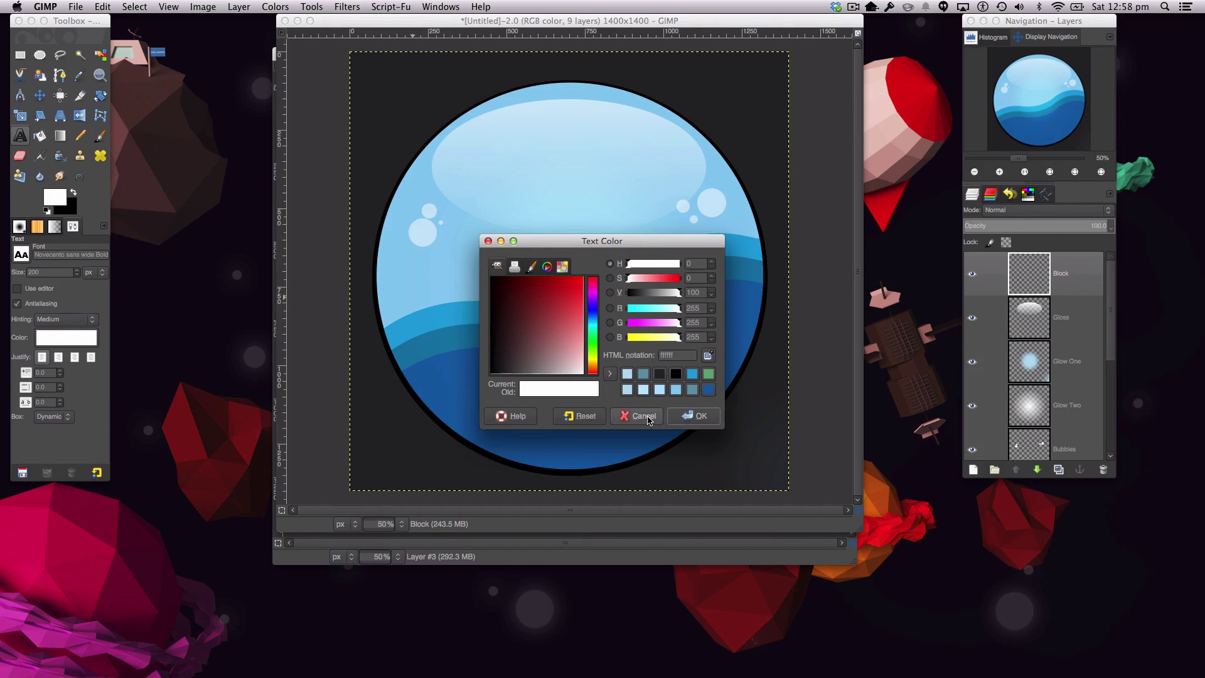
# - Sample the light blue of the upper wave band on the Waves layer as the foreground colour and reselect the Block layer
pyautogui.click(86, 75)
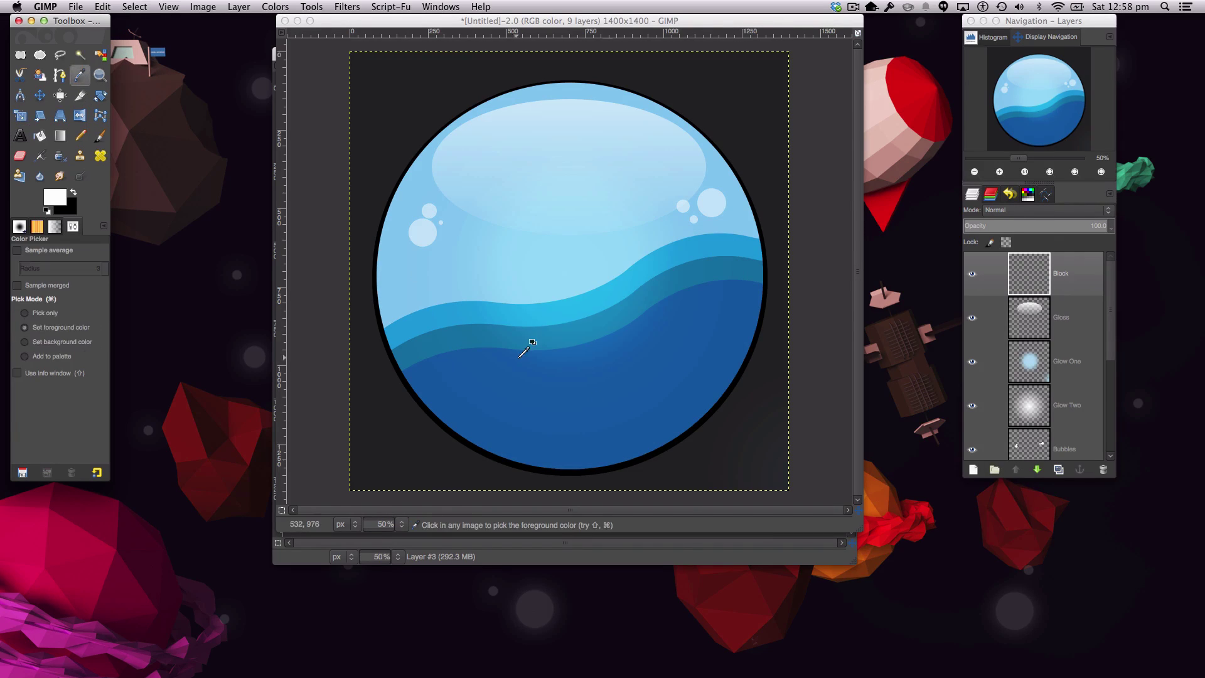
pyautogui.click(481, 305)
pyautogui.scroll(-5, 1095, 432)
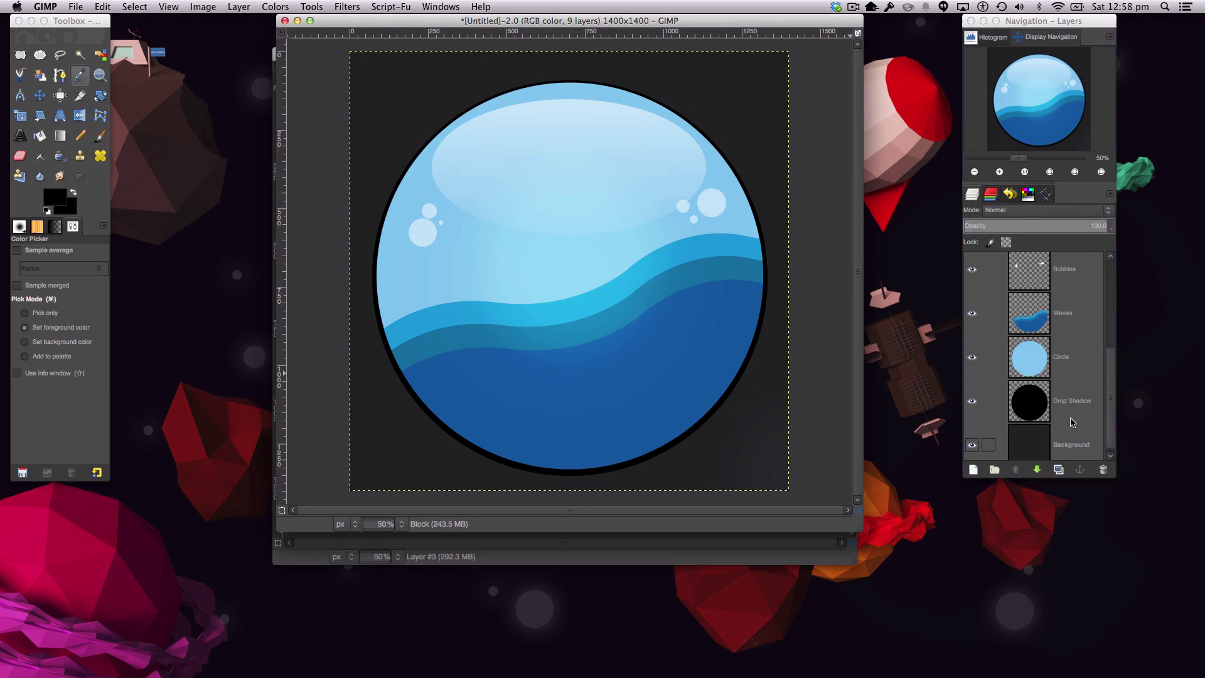
pyautogui.click(1067, 312)
pyautogui.click(736, 244)
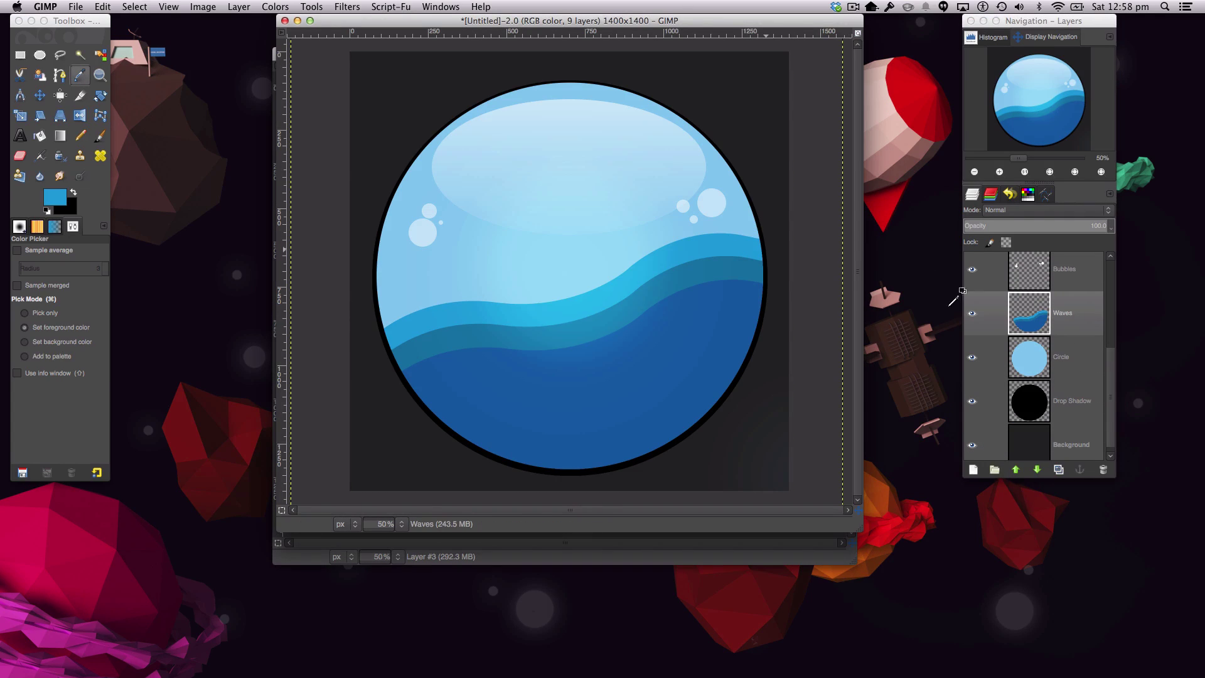
pyautogui.scroll(5, 1061, 351)
pyautogui.click(1067, 274)
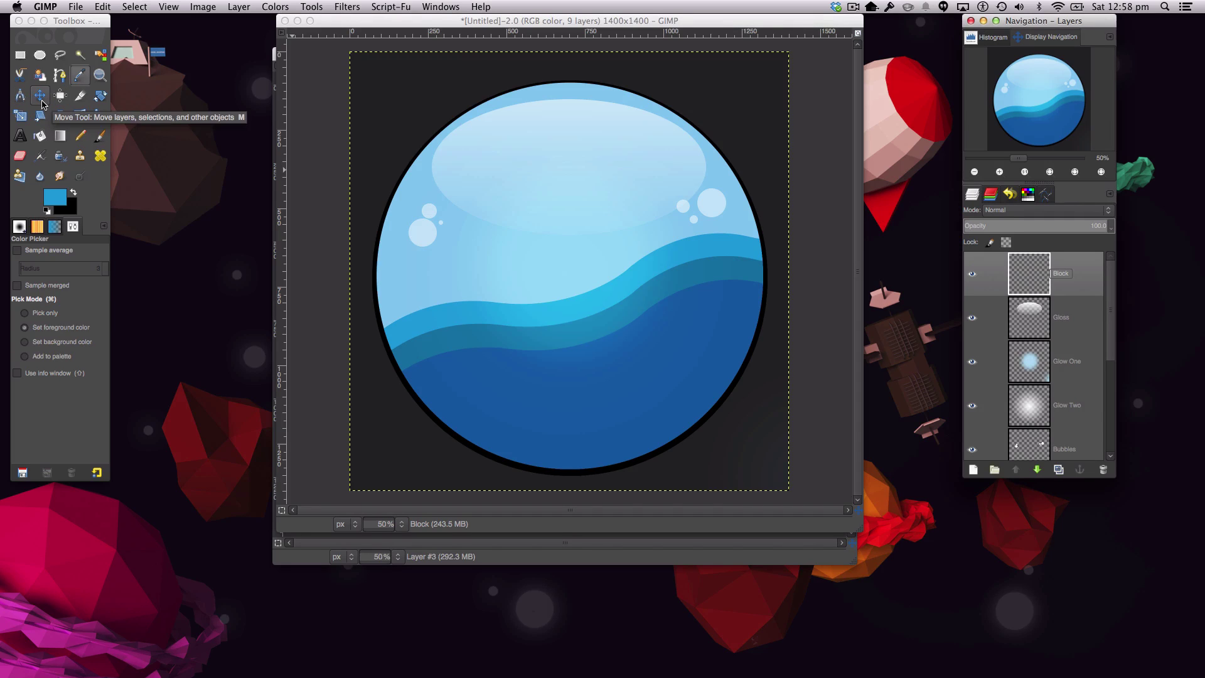
# - Lighten the foreground colour to the sky blue 67c2ec
pyautogui.click(55, 197)
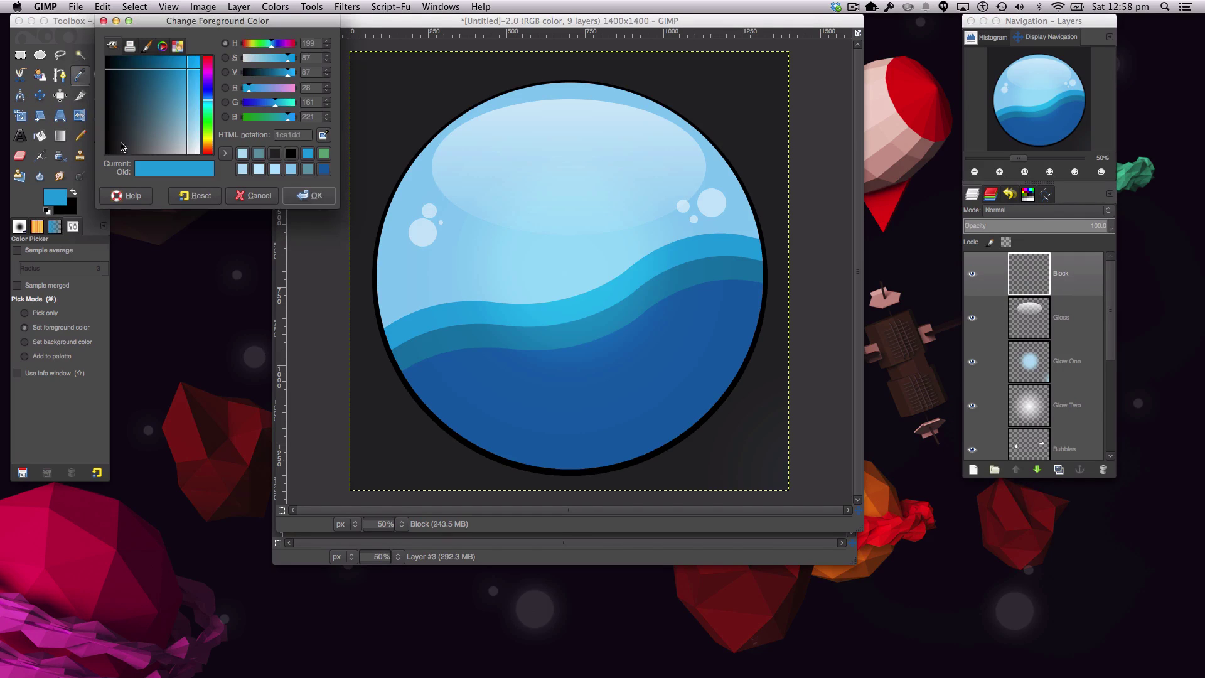
pyautogui.click(186, 92)
pyautogui.click(189, 97)
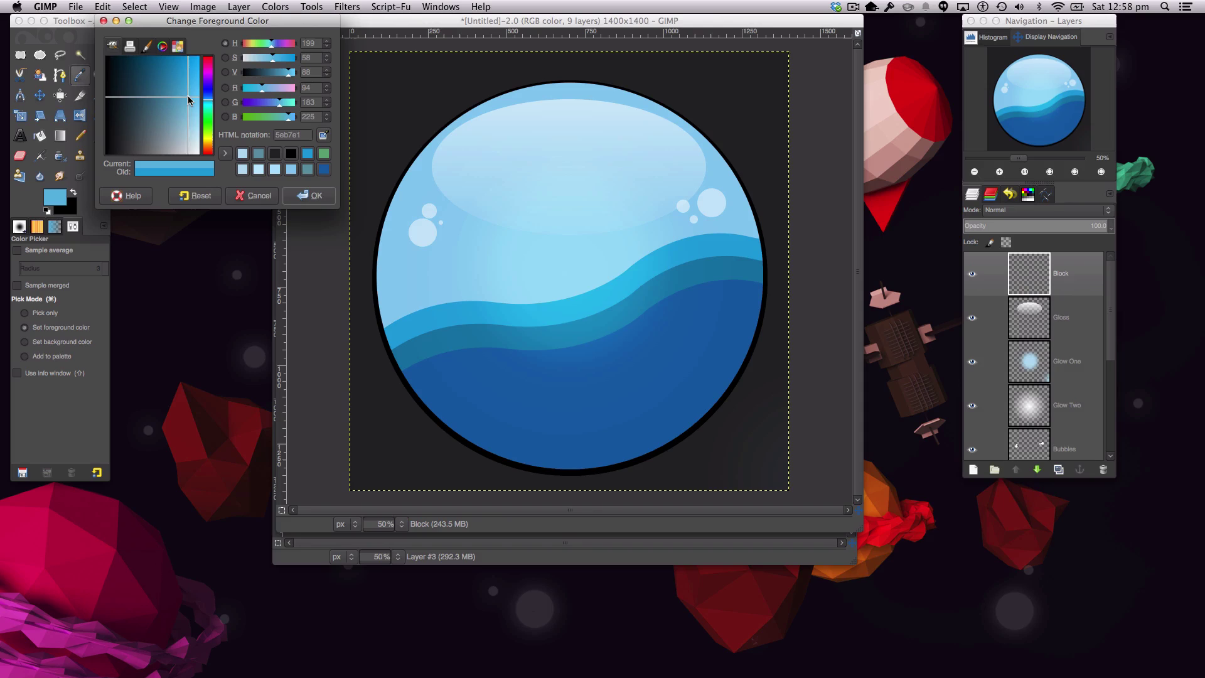
pyautogui.moveTo(188, 97); pyautogui.dragTo(192, 101)
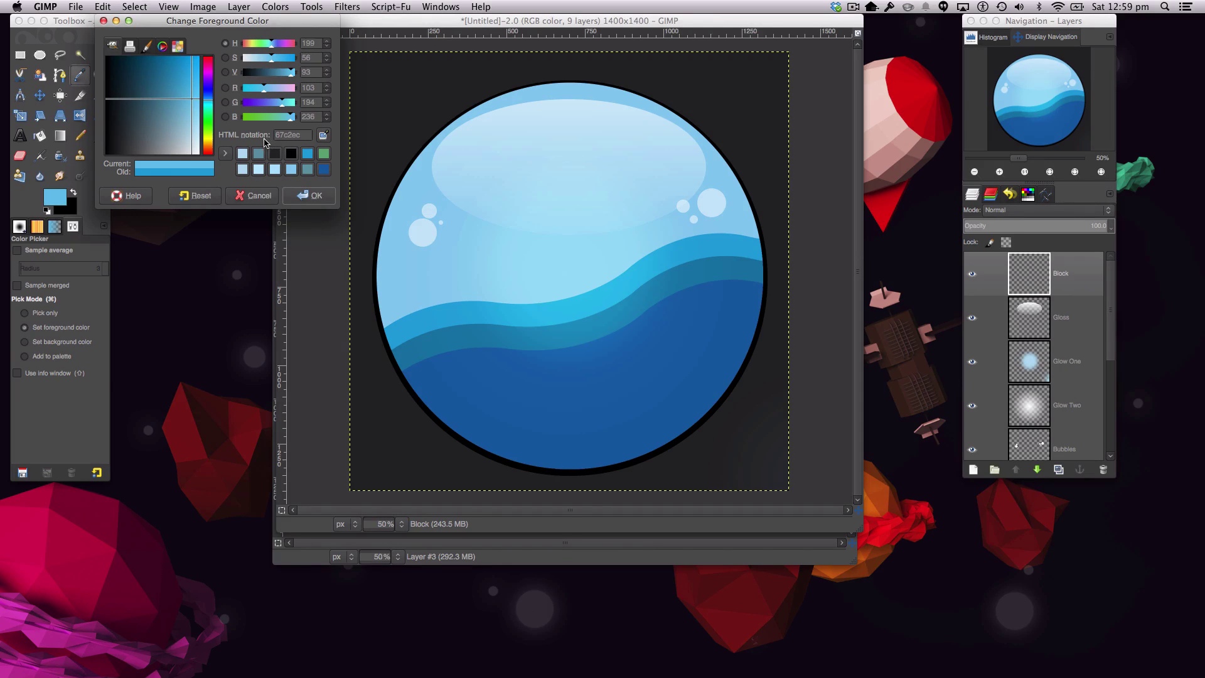
pyautogui.click(309, 195)
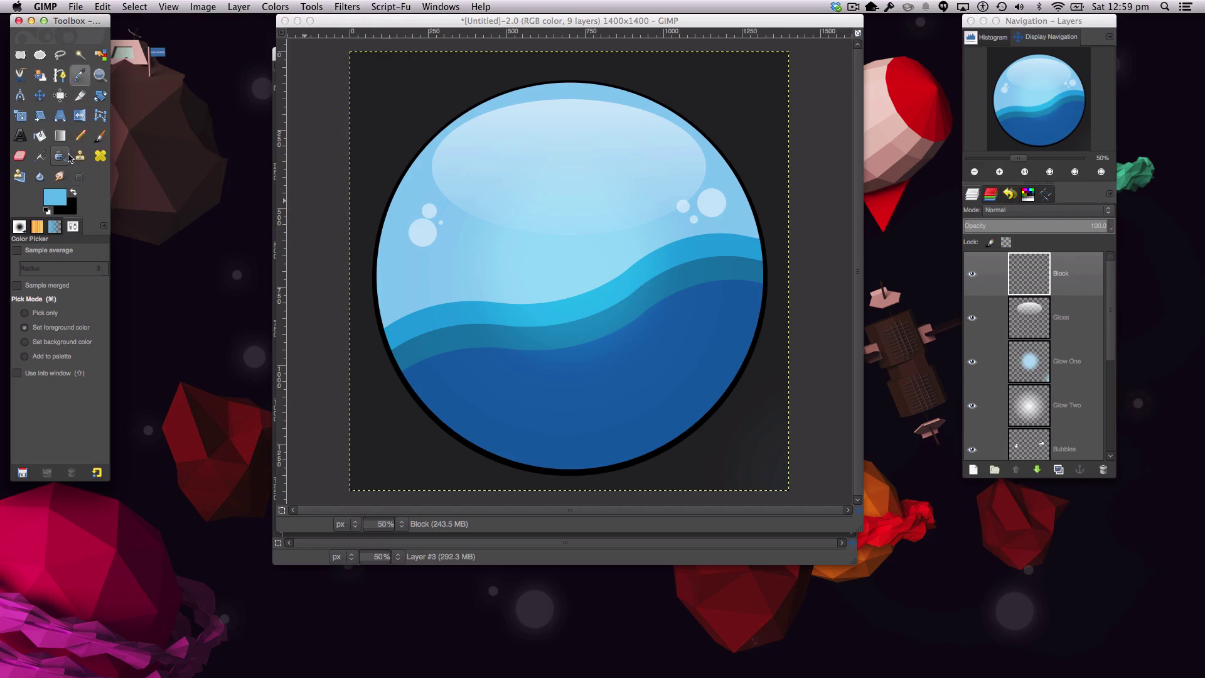
# - Add the text EXAMPLE at 250 px in the foreground colour and move it across the middle of the circle
pyautogui.click(20, 136)
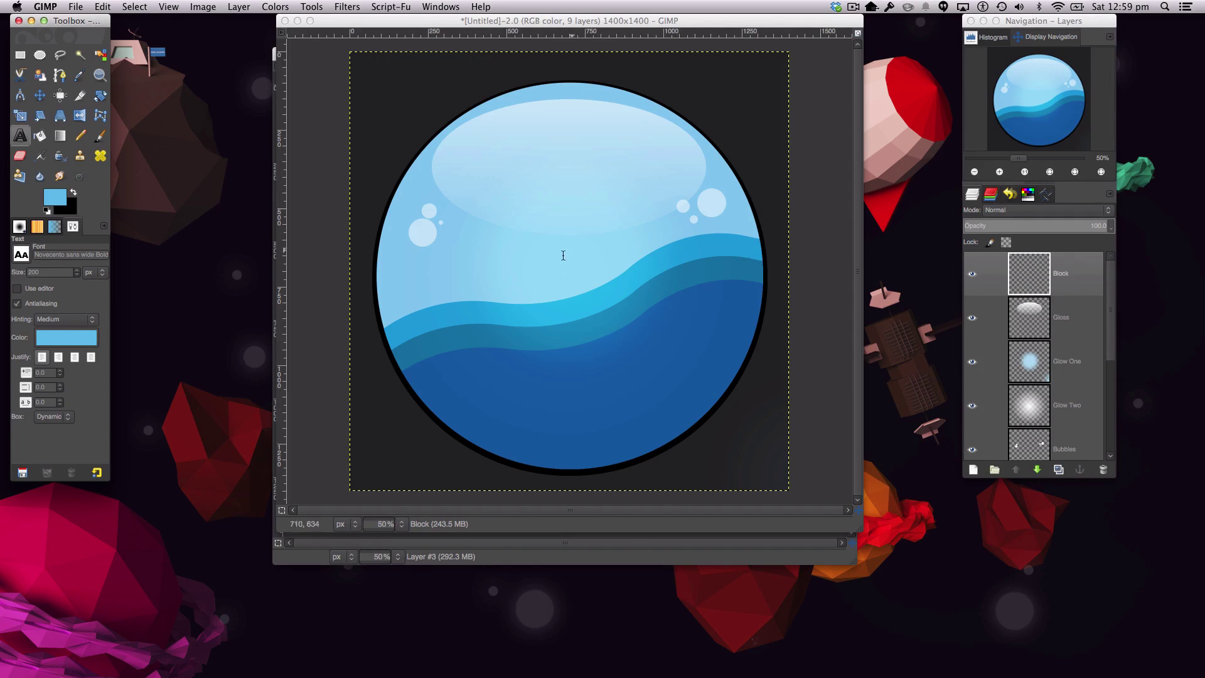
pyautogui.doubleClick(49, 271)
pyautogui.write('2')
pyautogui.click(453, 267)
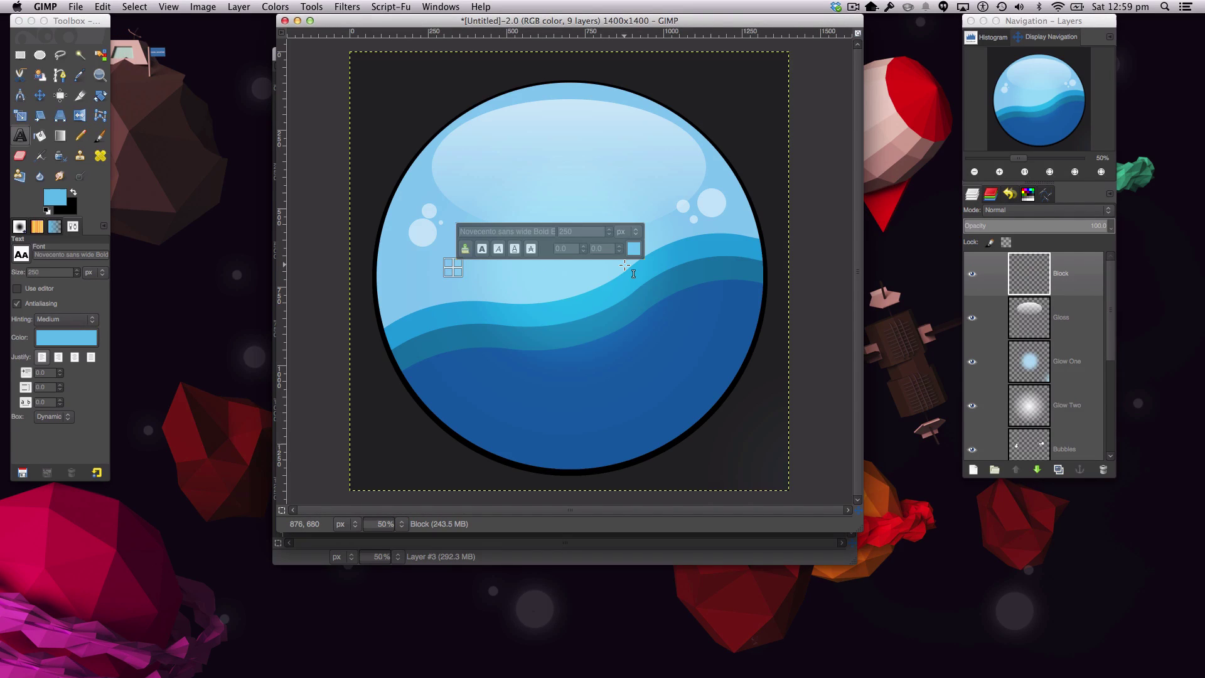
pyautogui.write('EX')
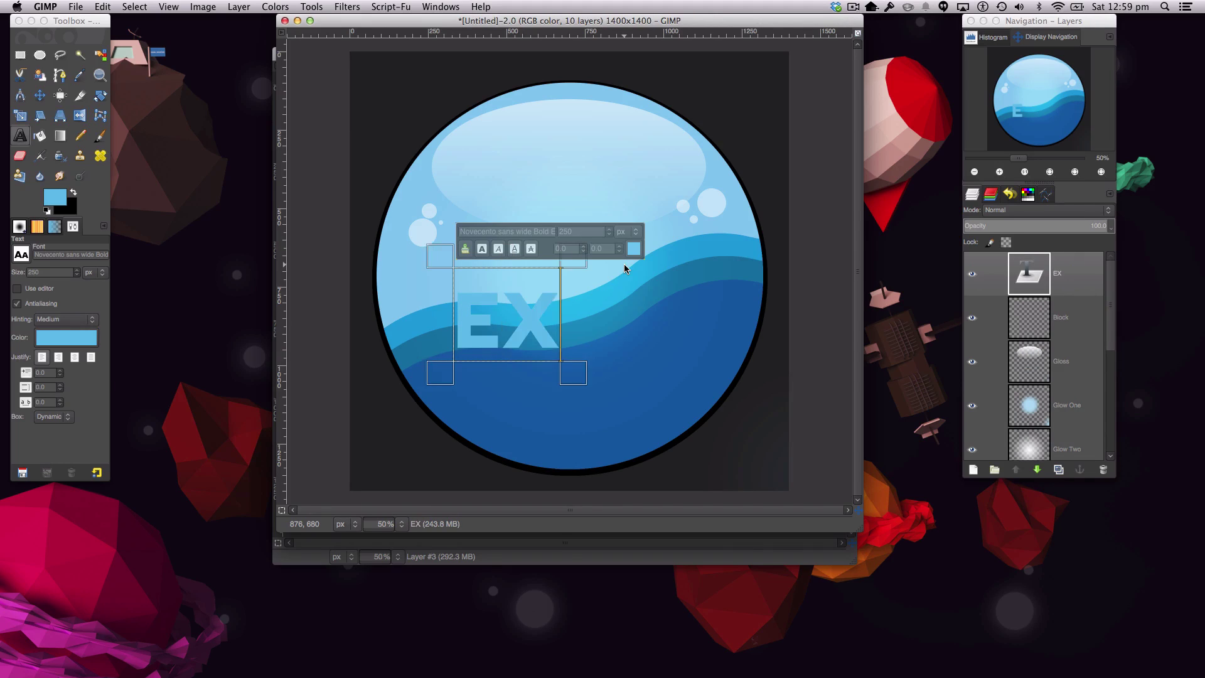
pyautogui.write('AMPLE')
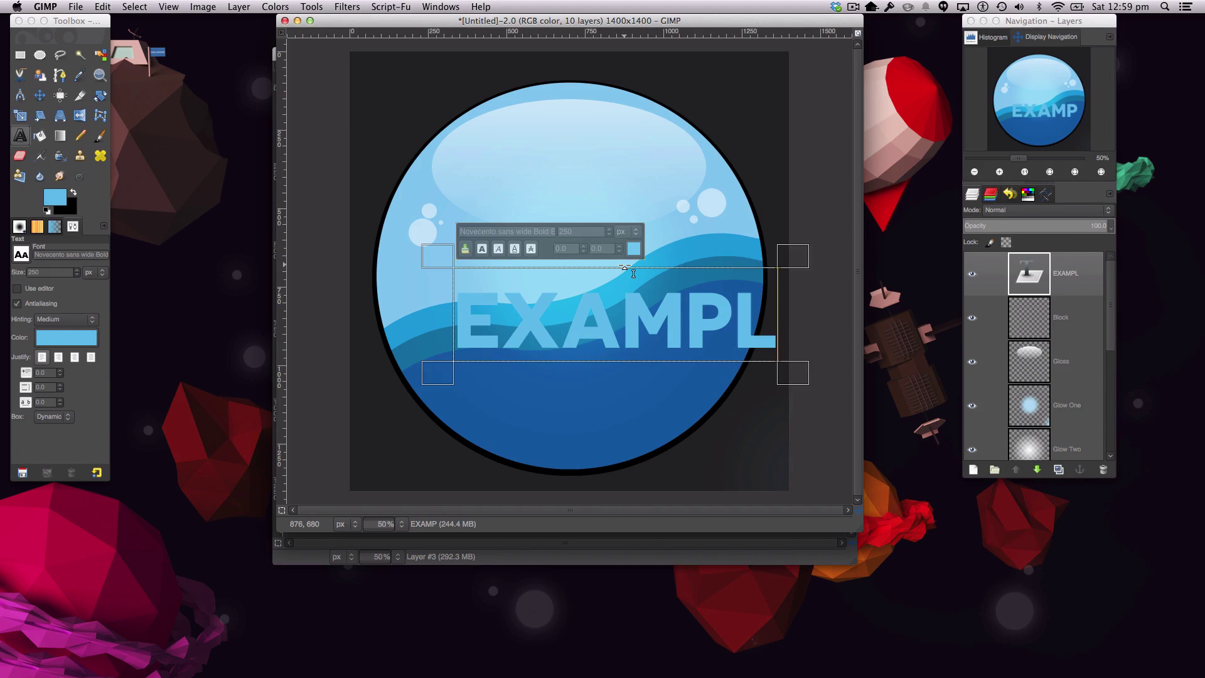
pyautogui.click(40, 95)
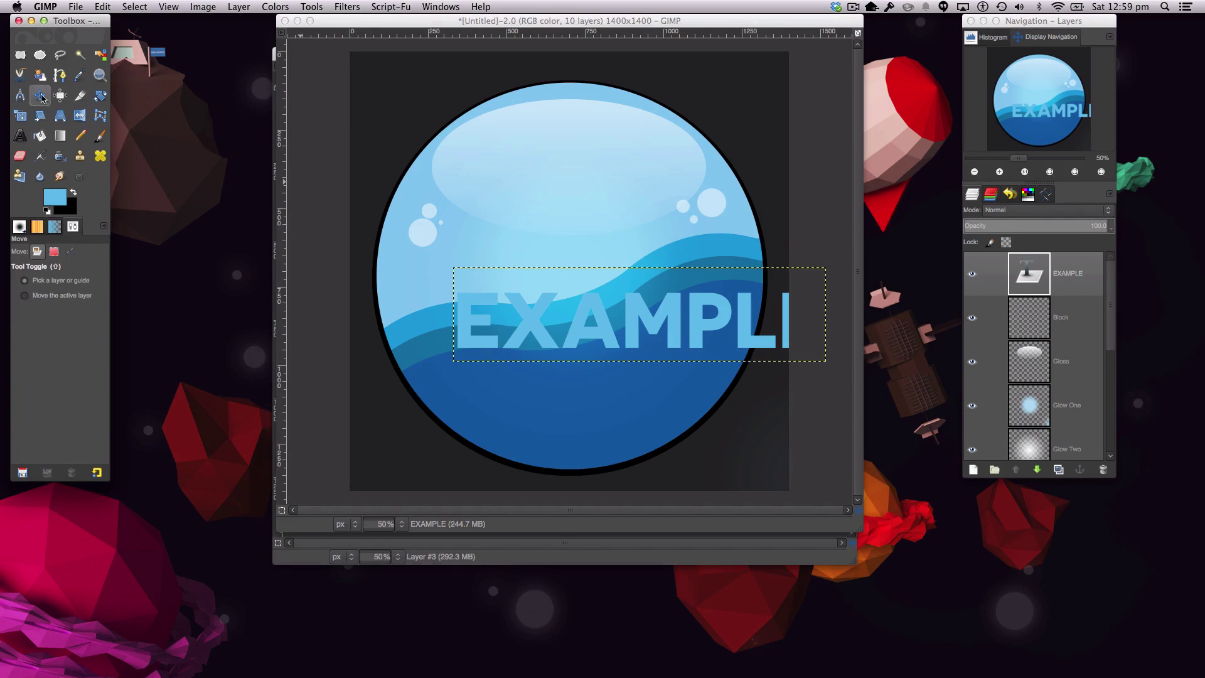
pyautogui.moveTo(537, 308); pyautogui.dragTo(470, 265)
# - Add the text TEXT at 200 px as a separate layer and place it centred directly beneath EXAMPLE
pyautogui.press('t')
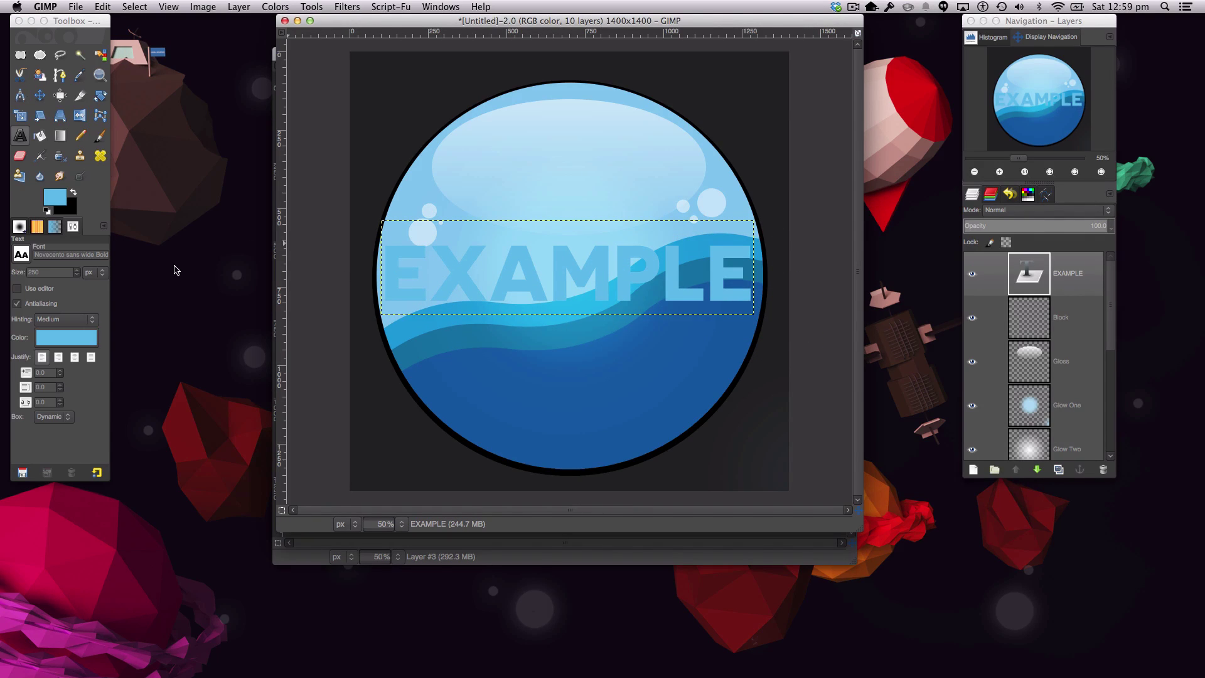
pyautogui.click(32, 271)
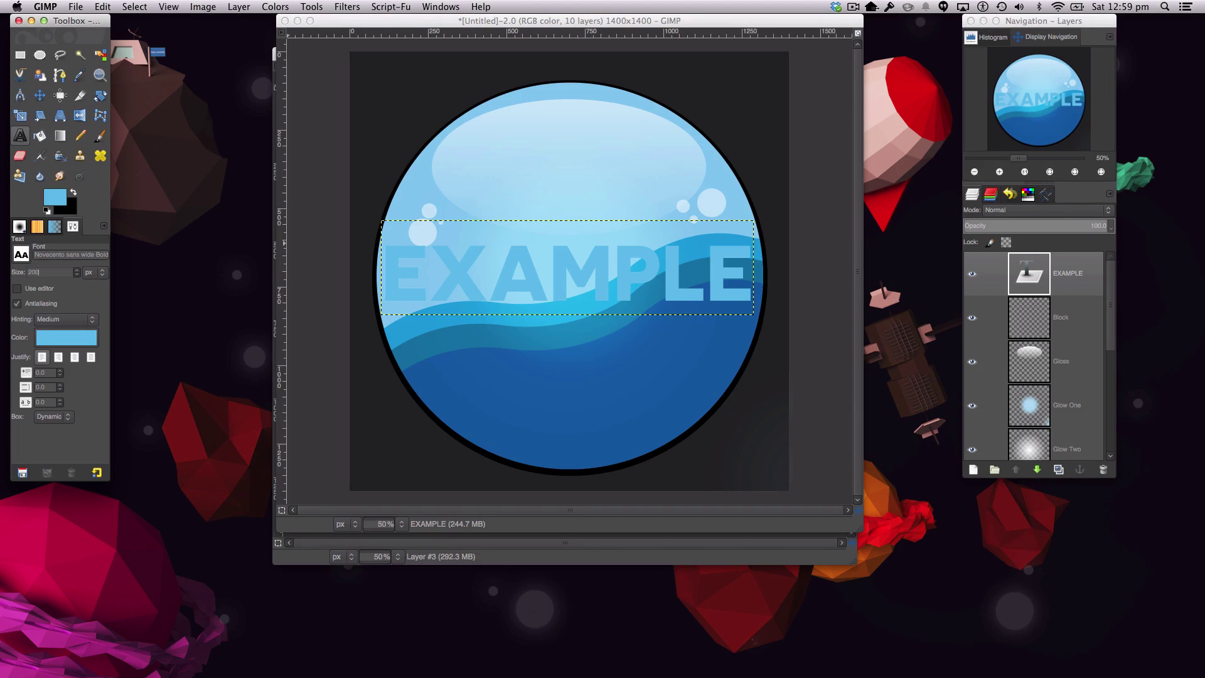
pyautogui.click(488, 342)
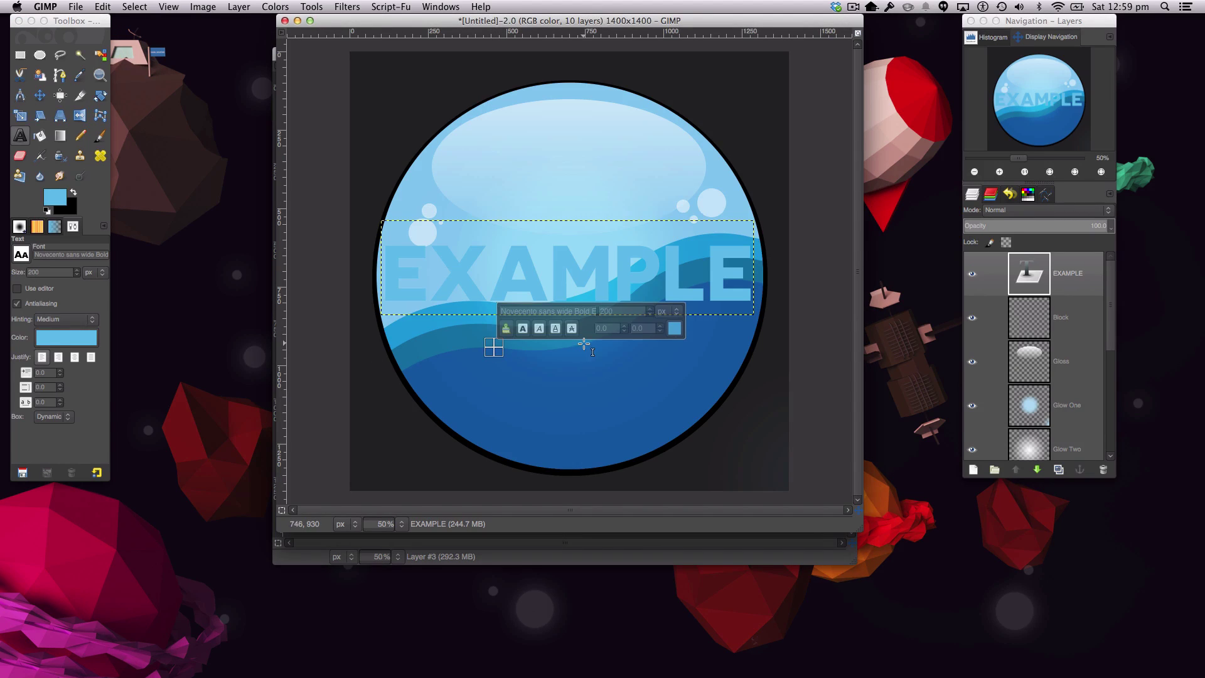
pyautogui.write('TEXT')
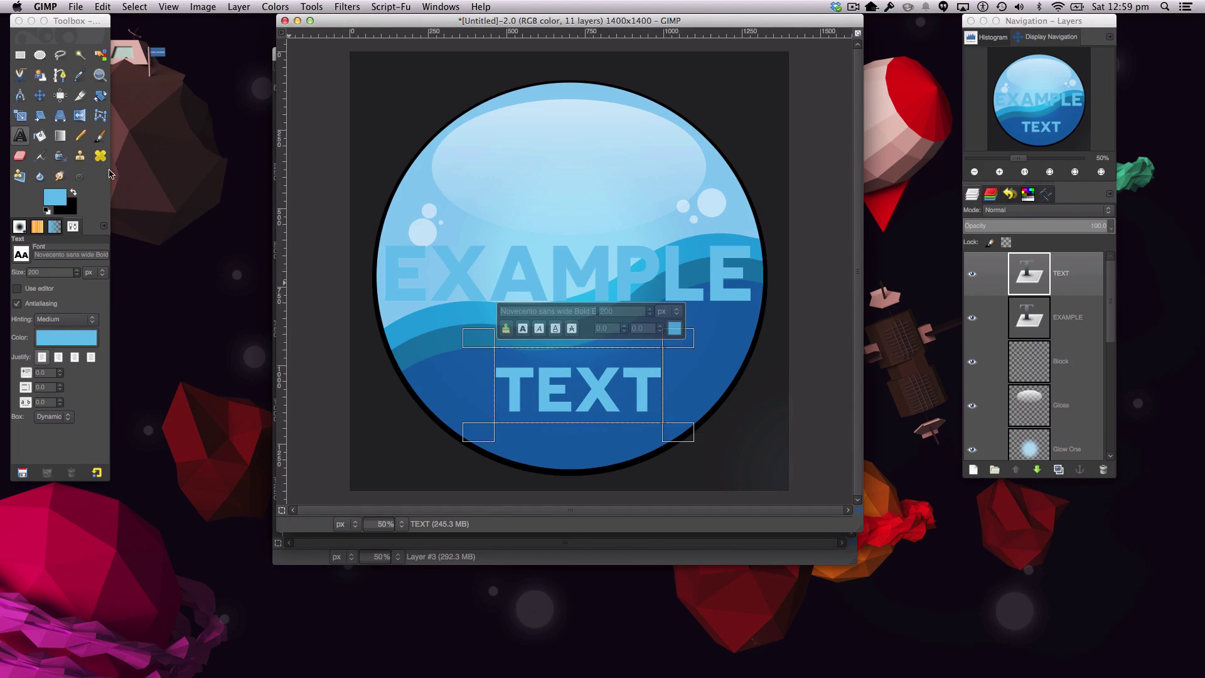
pyautogui.click(44, 100)
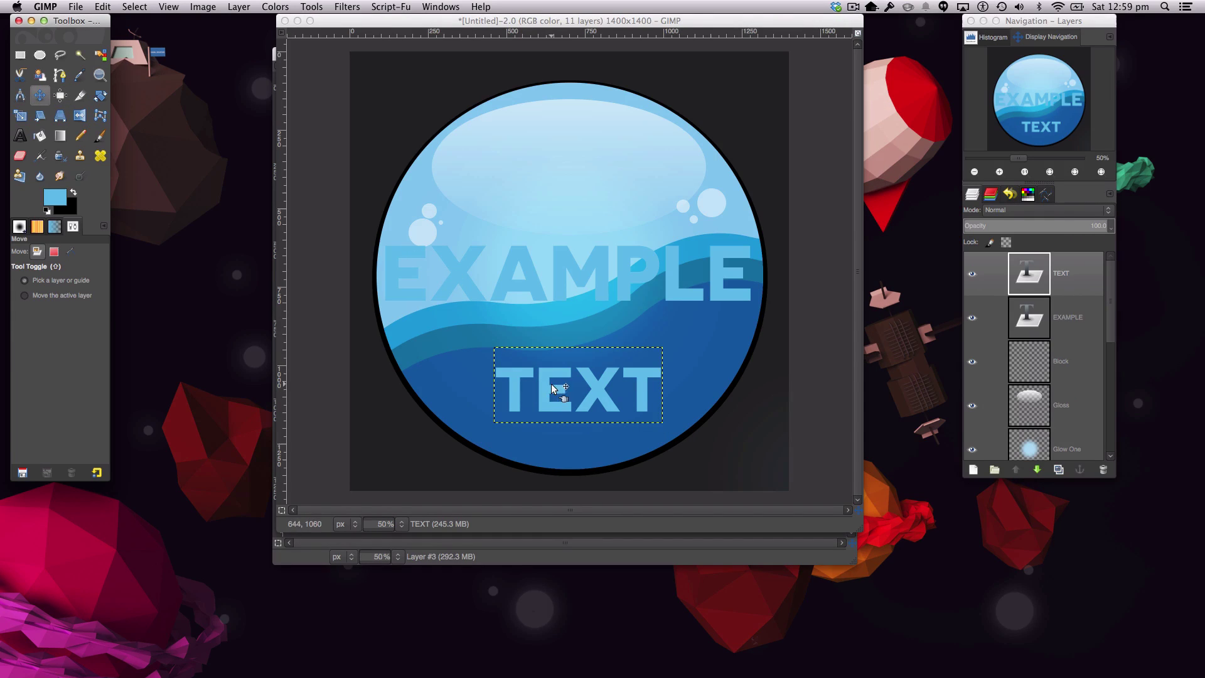
pyautogui.moveTo(551, 387); pyautogui.dragTo(540, 333)
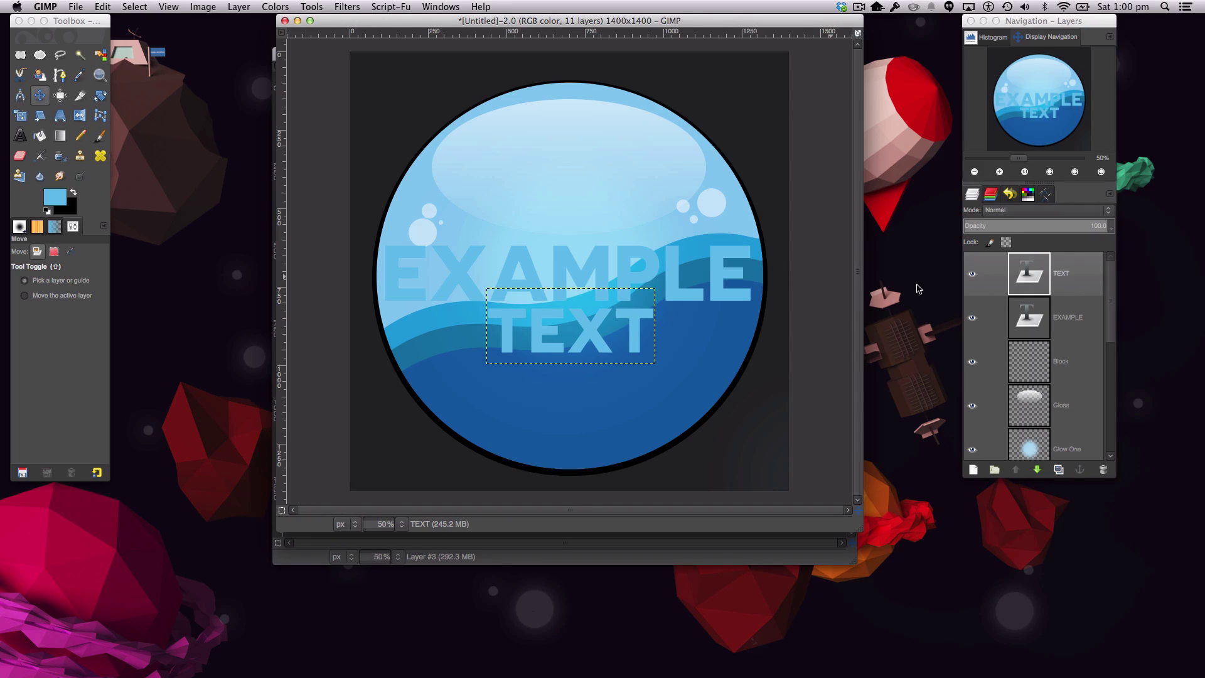
# - Merge the TEXT layer down into the EXAMPLE layer and nudge the combined lettering slightly upward
pyautogui.rightClick(1074, 282)
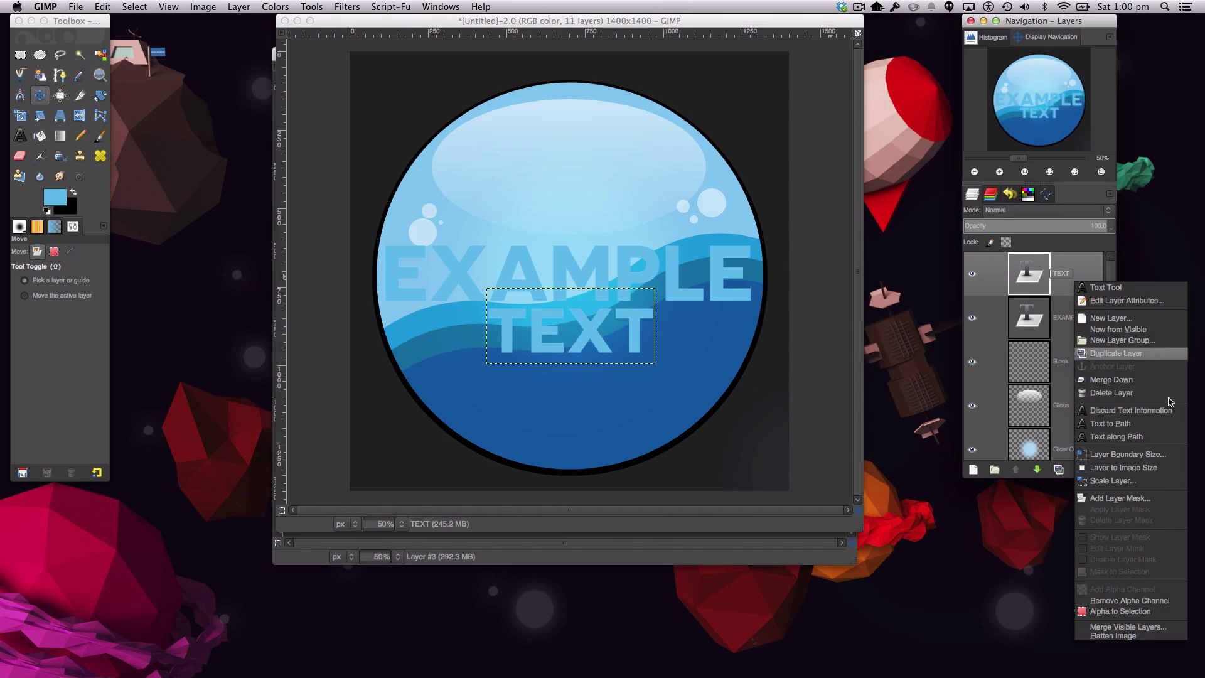
pyautogui.click(1109, 380)
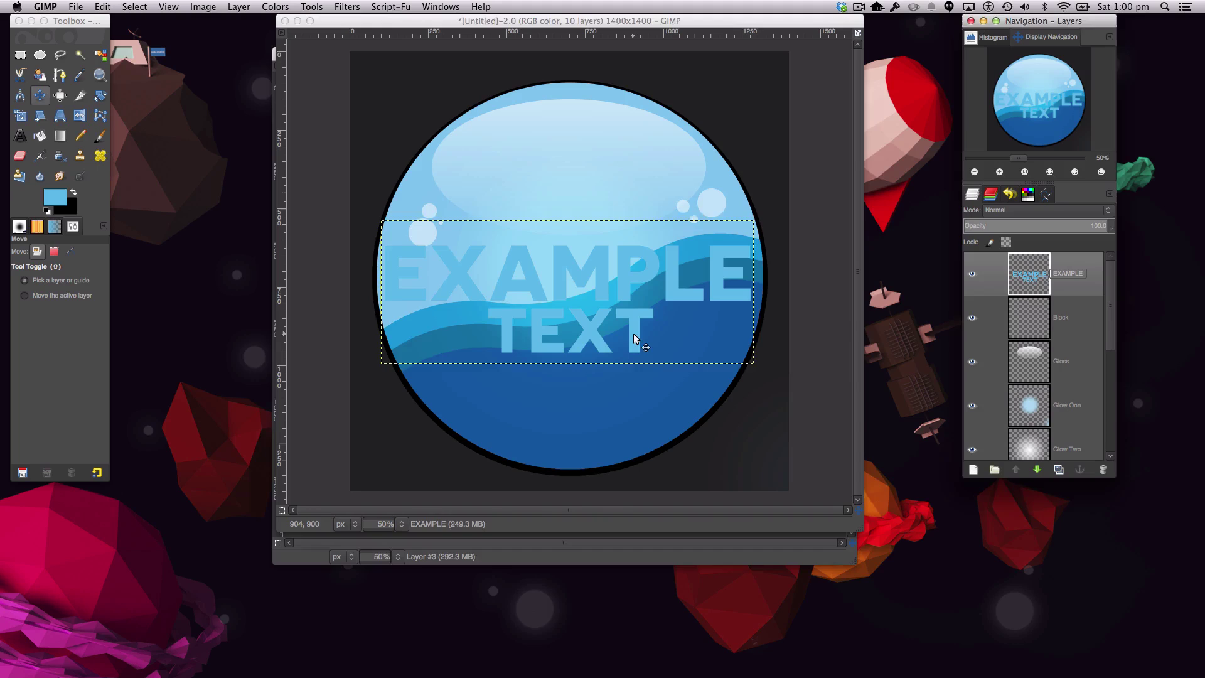
pyautogui.moveTo(634, 334)
pyautogui.mouseDown()
pyautogui.moveTo(635, 310)
pyautogui.moveTo(635, 322)
pyautogui.mouseUp()
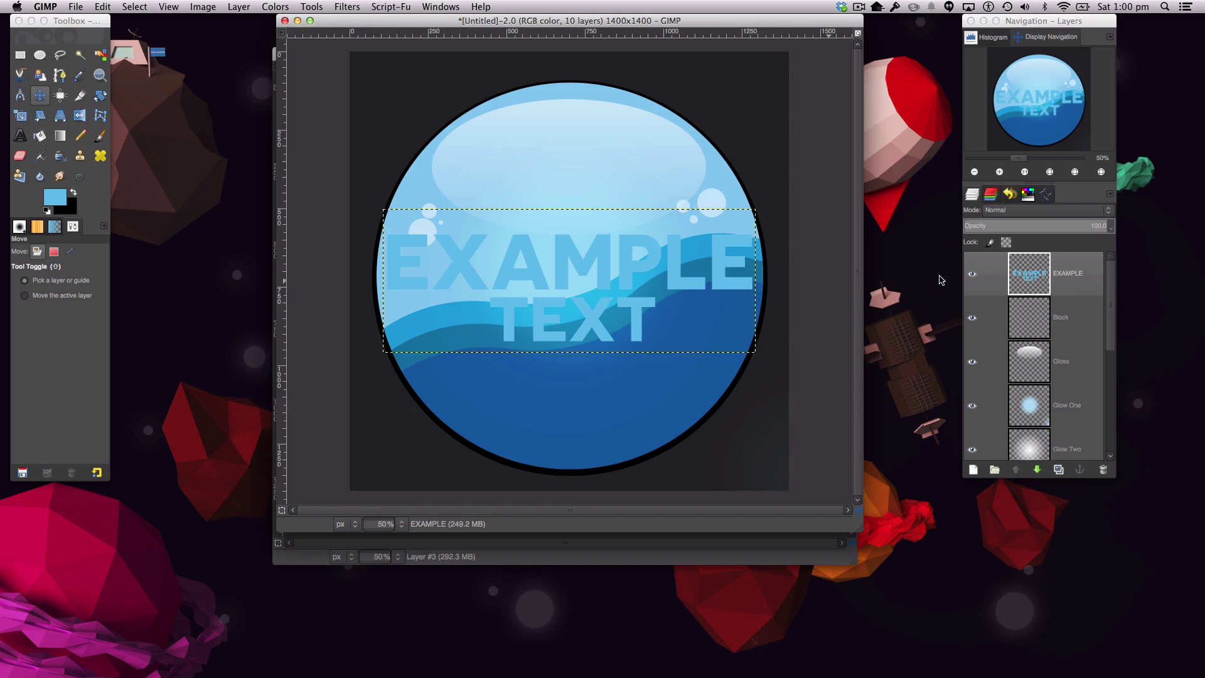
# - Duplicate the Waves layer and move the copy to the top of the layer stack, above the EXAMPLE layer
pyautogui.scroll(-5, 1042, 351)
pyautogui.click(1035, 326)
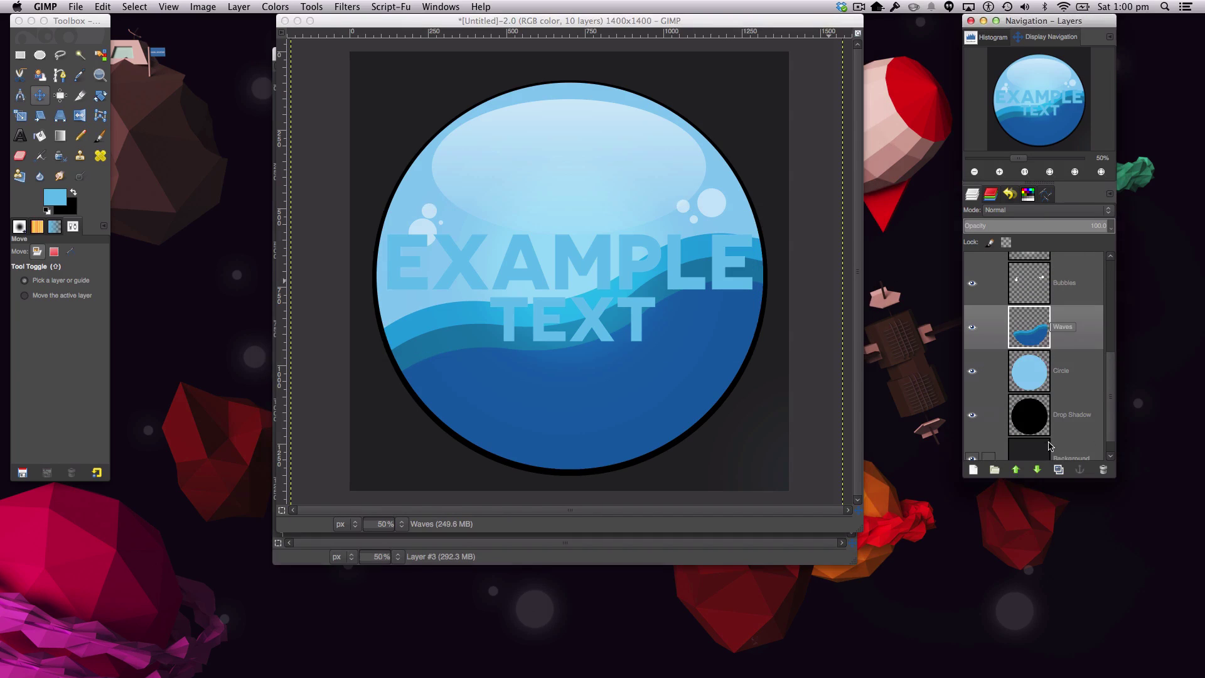
pyautogui.click(1058, 470)
pyautogui.scroll(3, 1050, 415)
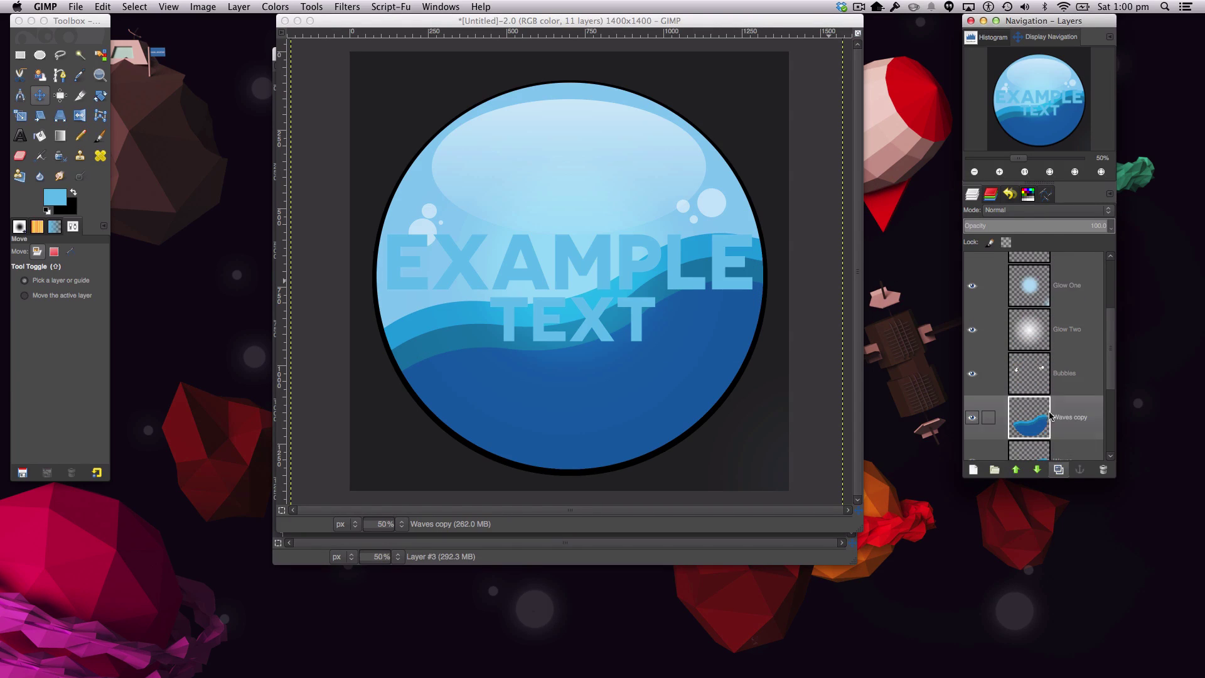
pyautogui.moveTo(1050, 416); pyautogui.dragTo(1046, 257)
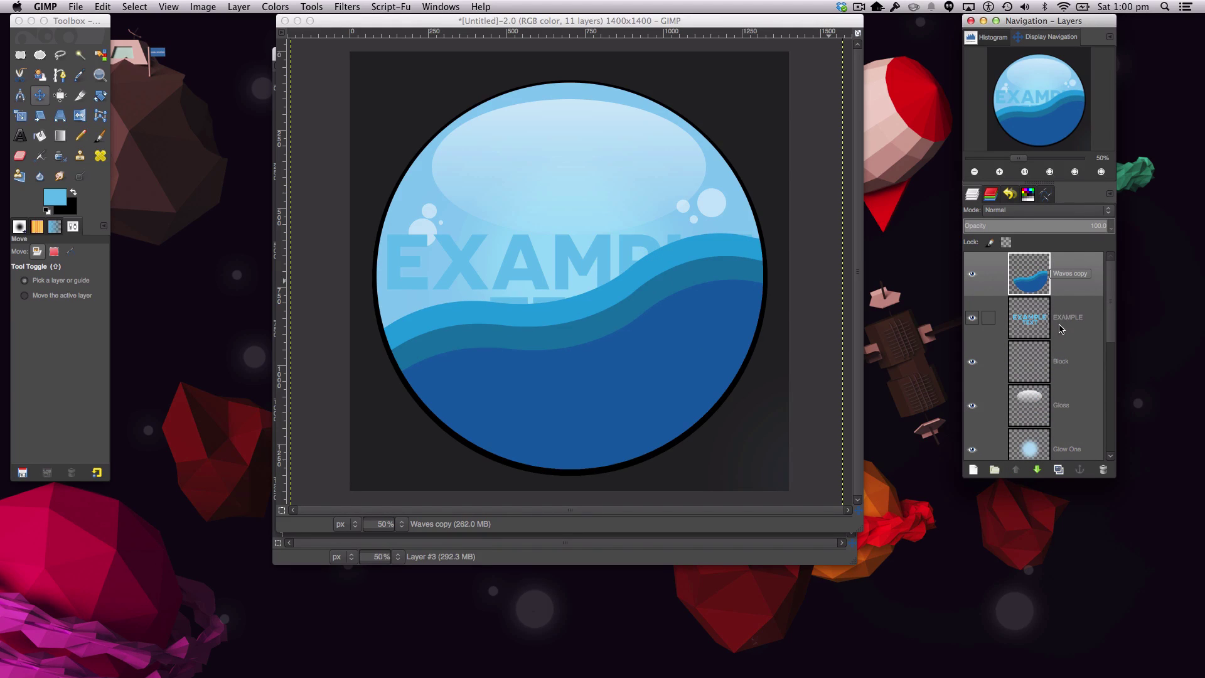
# - Rotate the Waves copy layer clockwise by 12.55 degrees about its centre
pyautogui.click(100, 95)
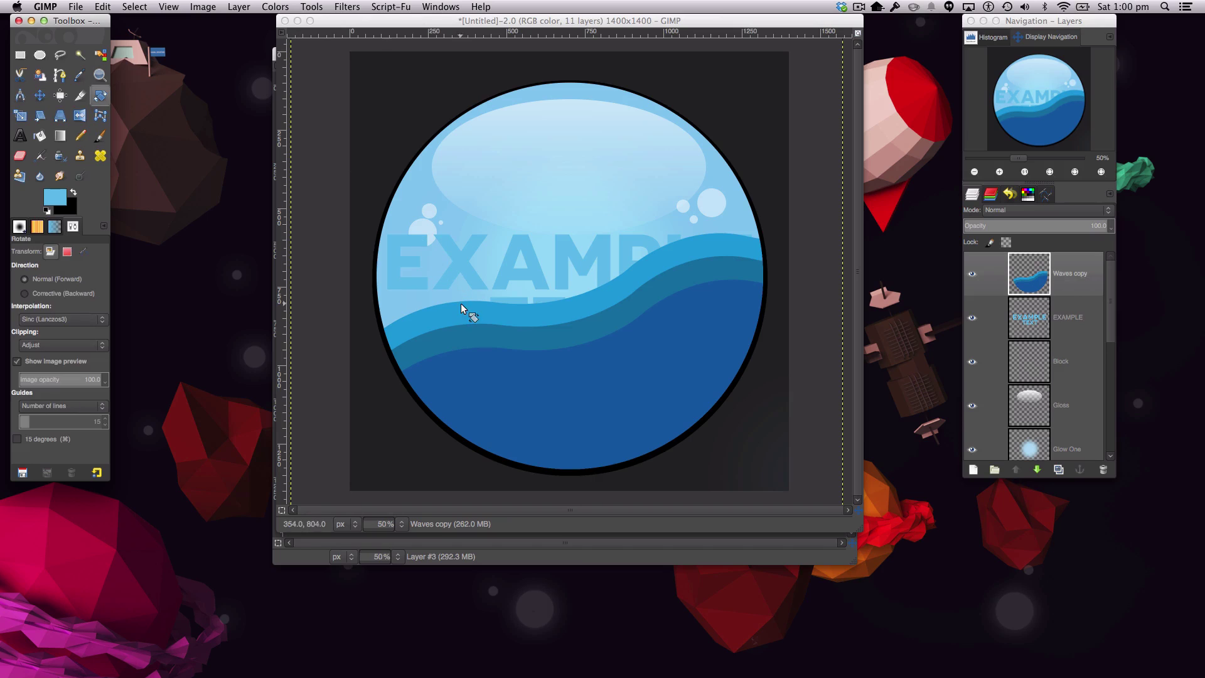
pyautogui.moveTo(471, 324); pyautogui.dragTo(456, 156)
pyautogui.click(814, 133)
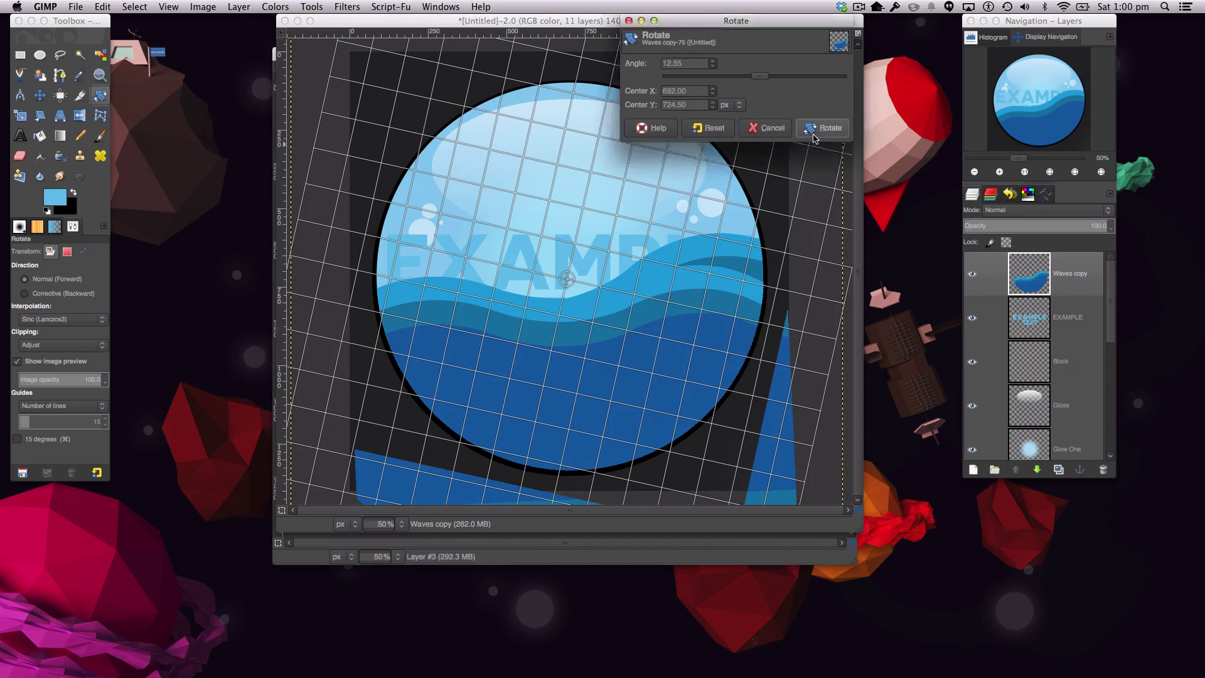
pyautogui.click(814, 133)
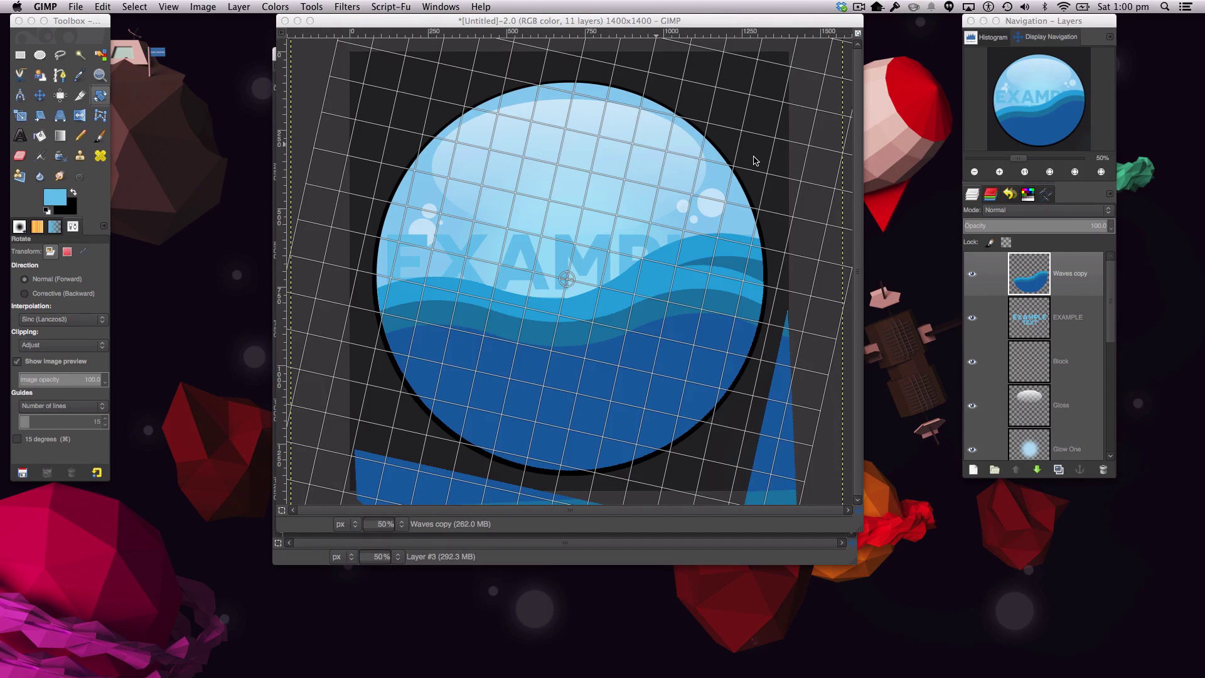
pyautogui.press('Return')
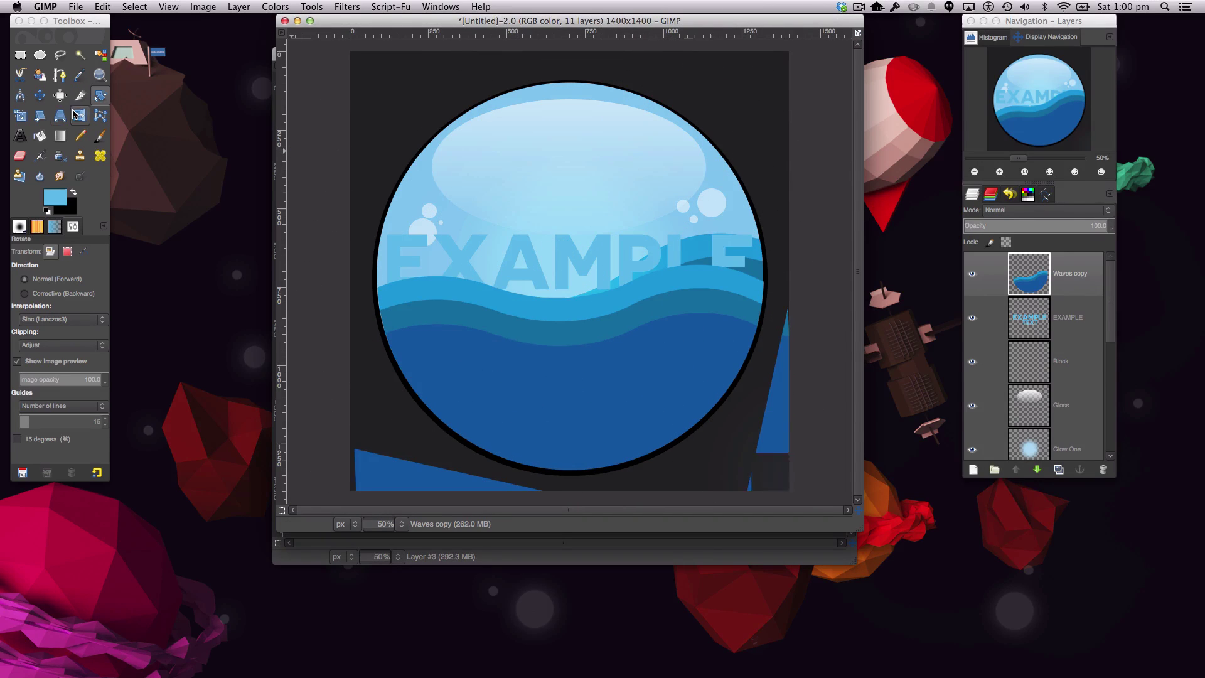
# - Move the rotated Waves copy layer upward so its wave crests cross the EXAMPLE lettering
pyautogui.click(40, 94)
pyautogui.moveTo(641, 356)
pyautogui.mouseDown()
pyautogui.moveTo(638, 323)
pyautogui.moveTo(632, 337)
pyautogui.mouseUp()
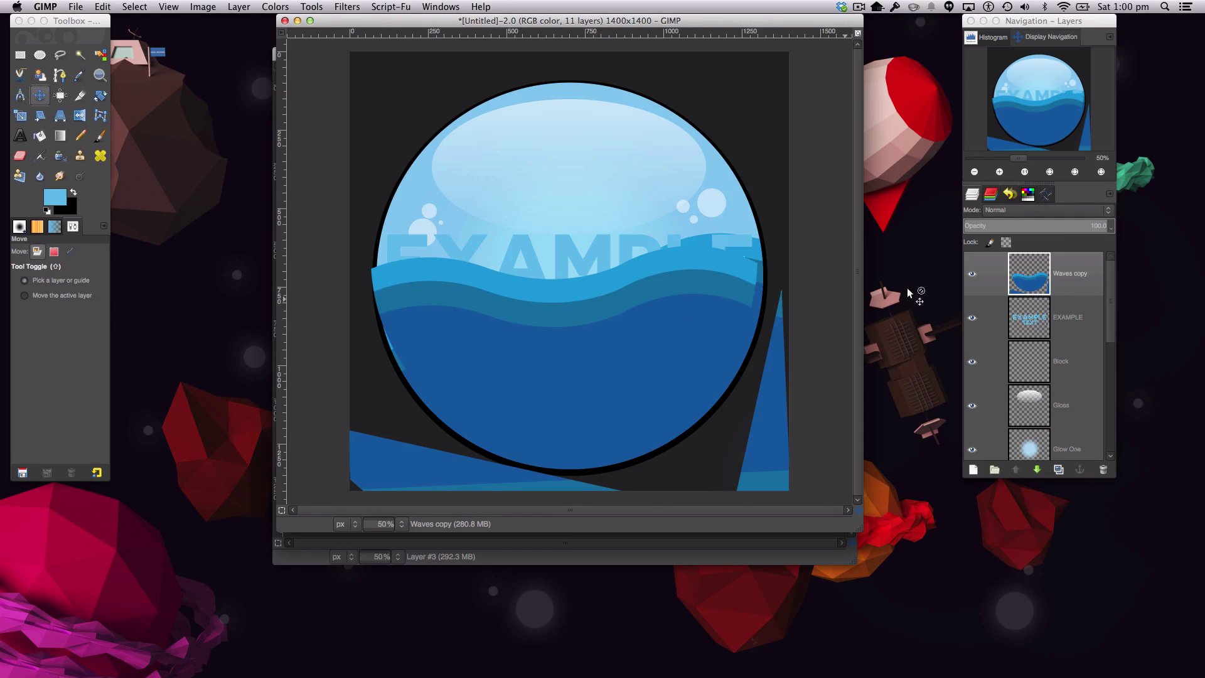
pyautogui.moveTo(589, 341); pyautogui.dragTo(590, 333)
# - Clip the Waves copy layer to the lettering by cutting everything outside the EXAMPLE layer's alpha selection, leaving nothing selected
pyautogui.click(1066, 333)
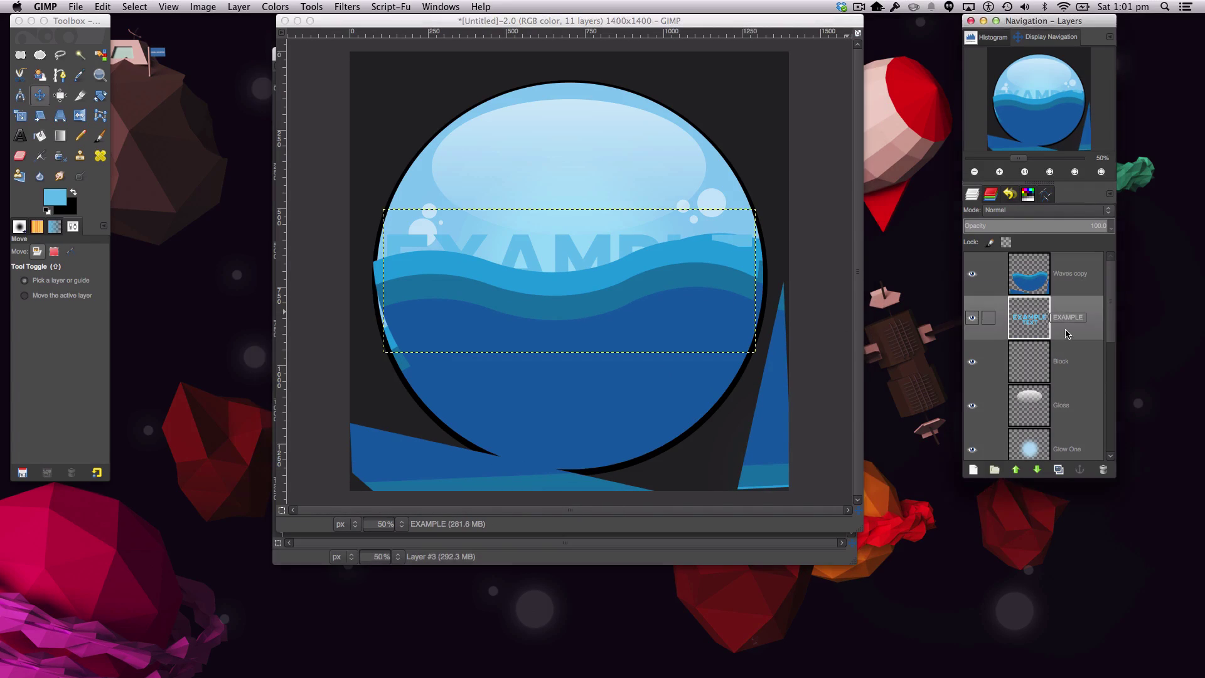
pyautogui.rightClick(1065, 332)
pyautogui.click(1113, 604)
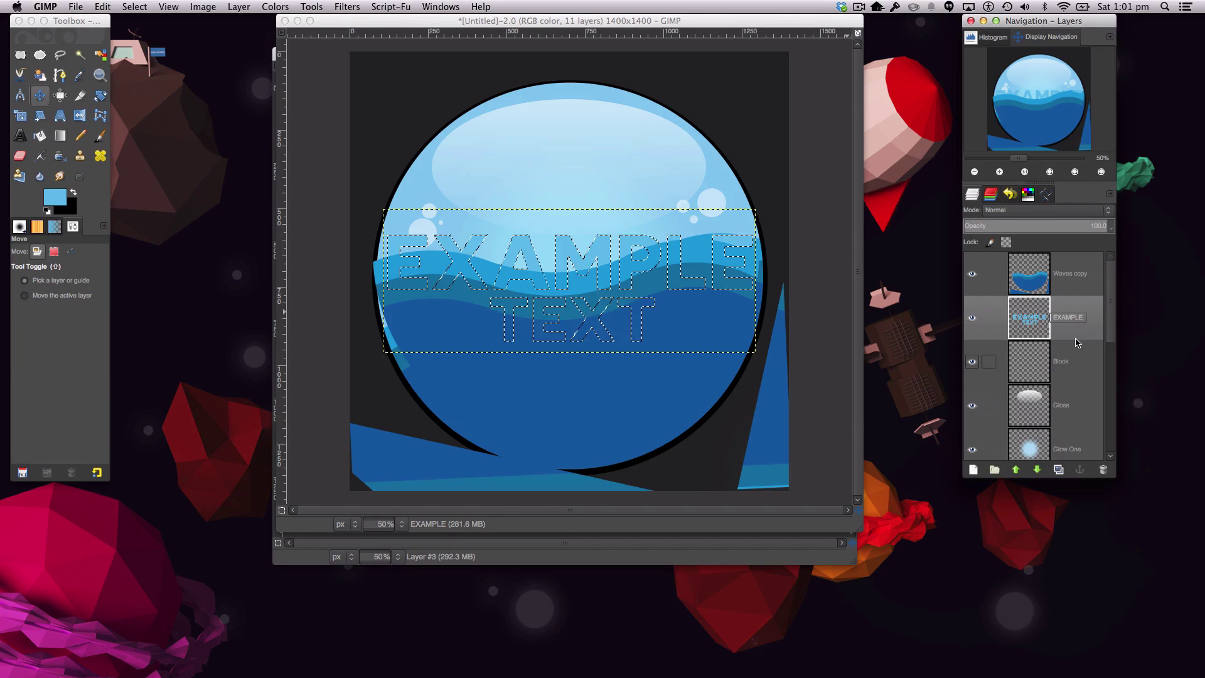
pyautogui.click(1073, 282)
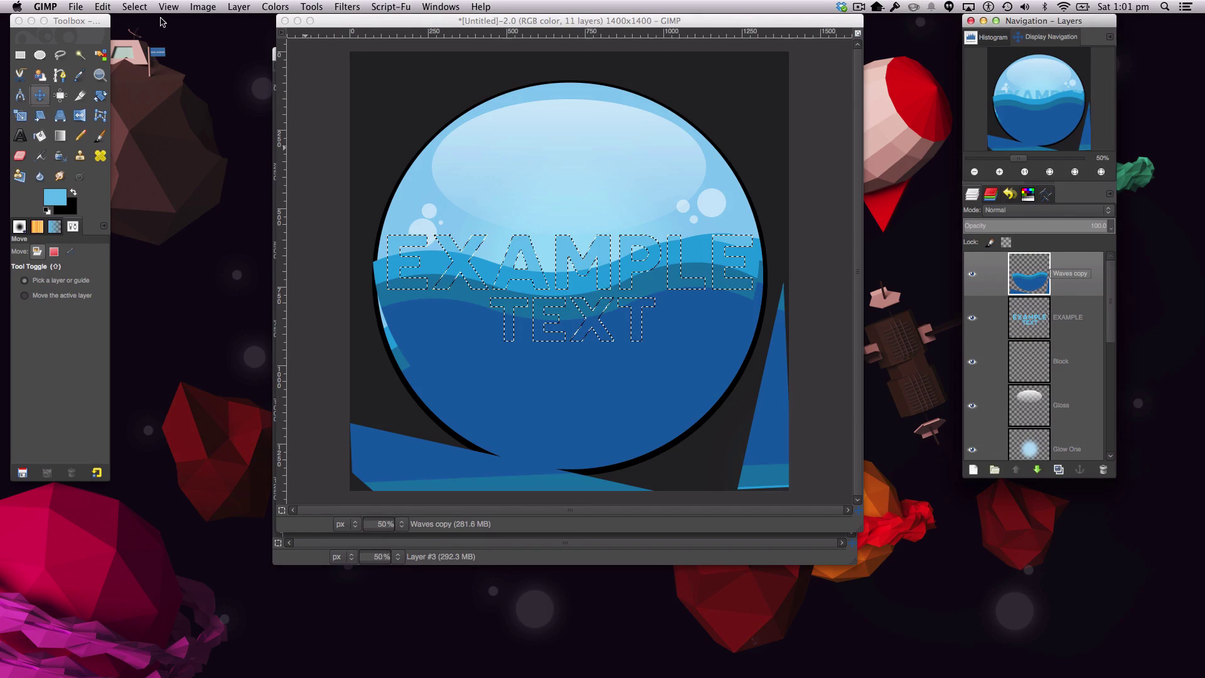
pyautogui.click(134, 7)
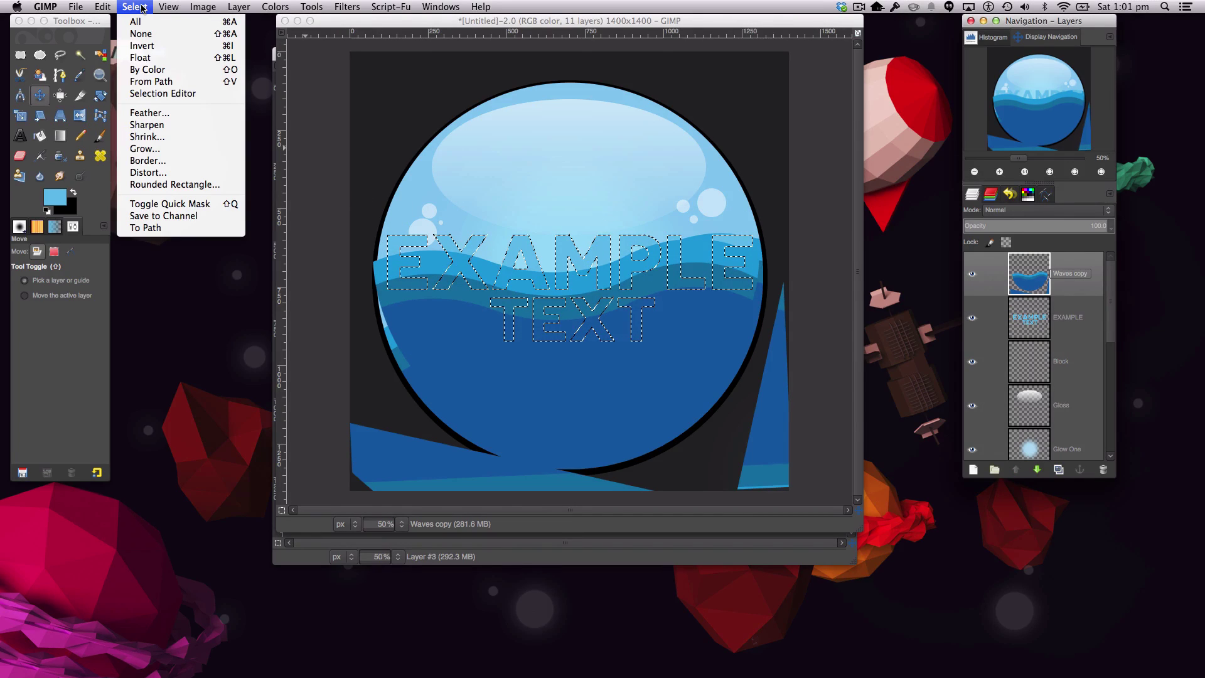
pyautogui.click(143, 45)
pyautogui.click(104, 7)
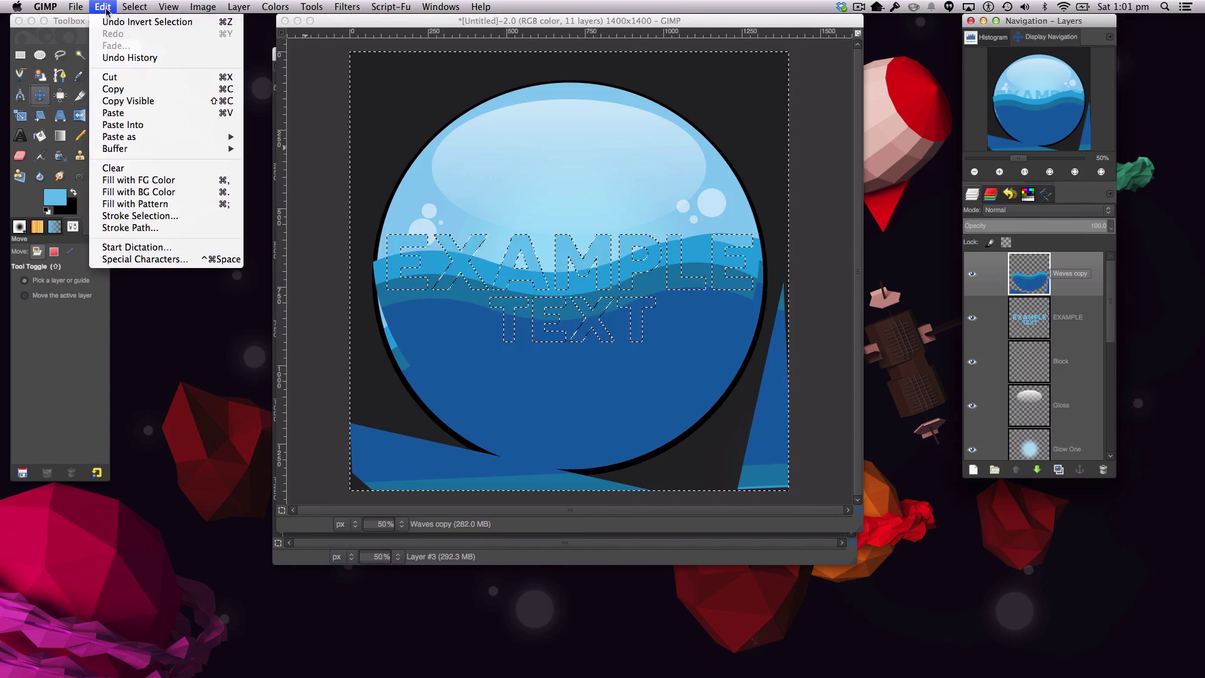
pyautogui.click(121, 76)
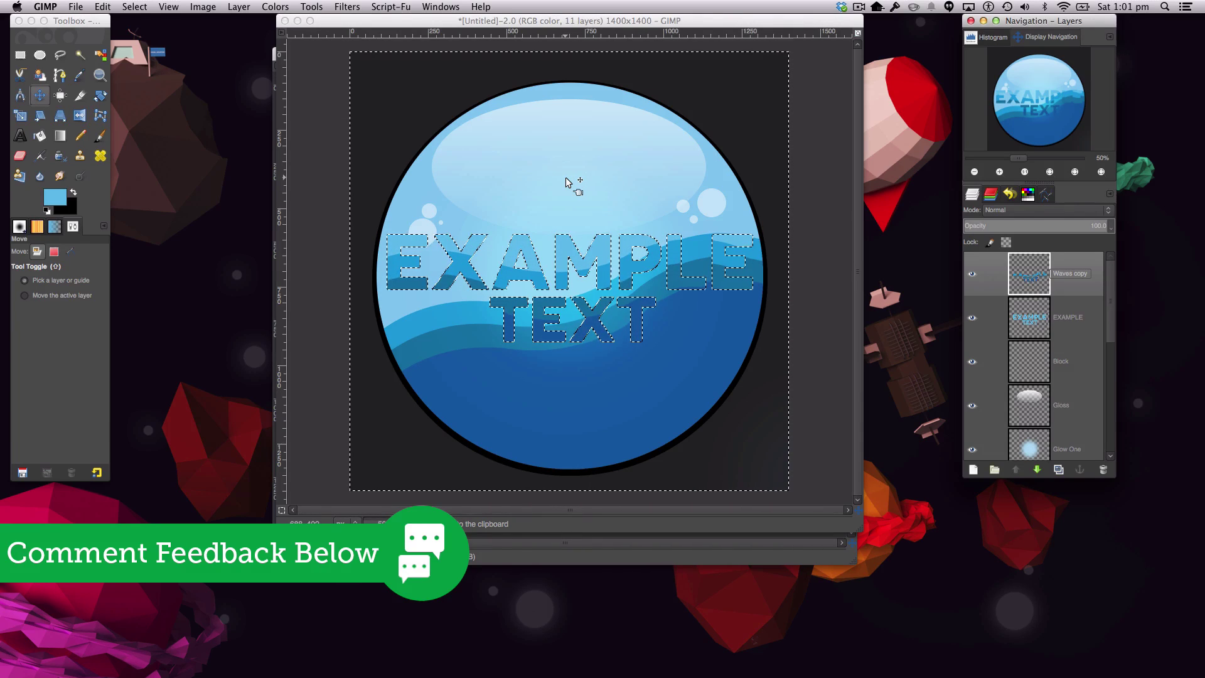
pyautogui.click(133, 7)
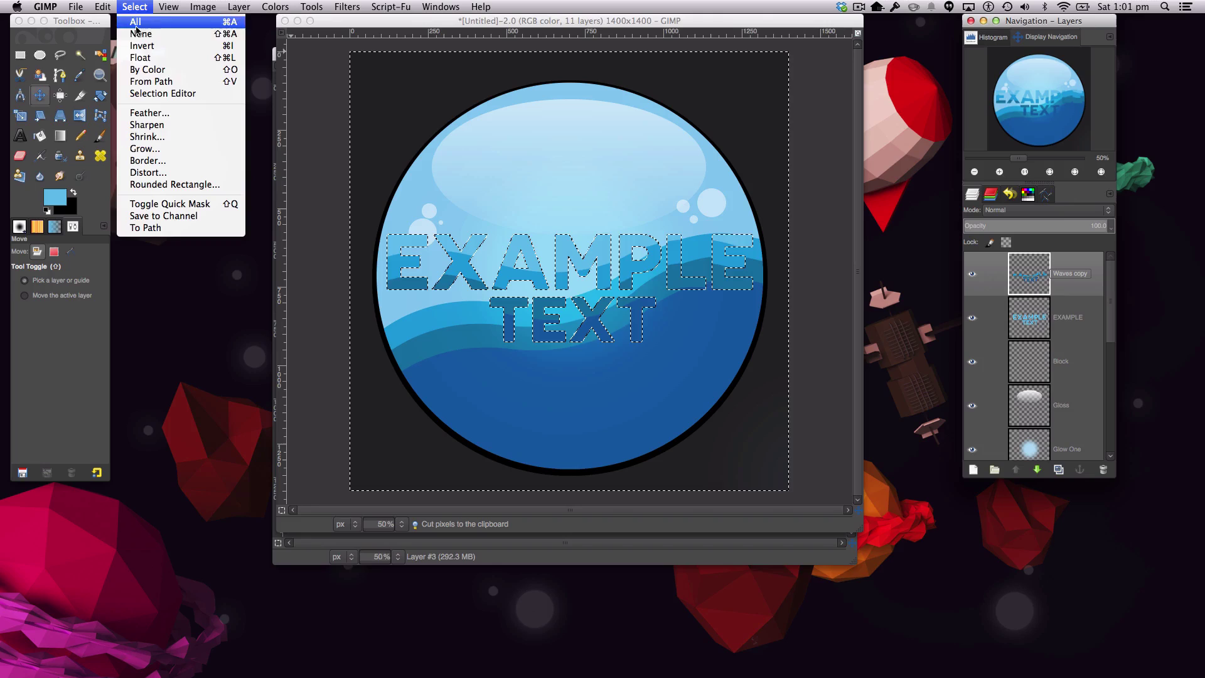
pyautogui.click(138, 34)
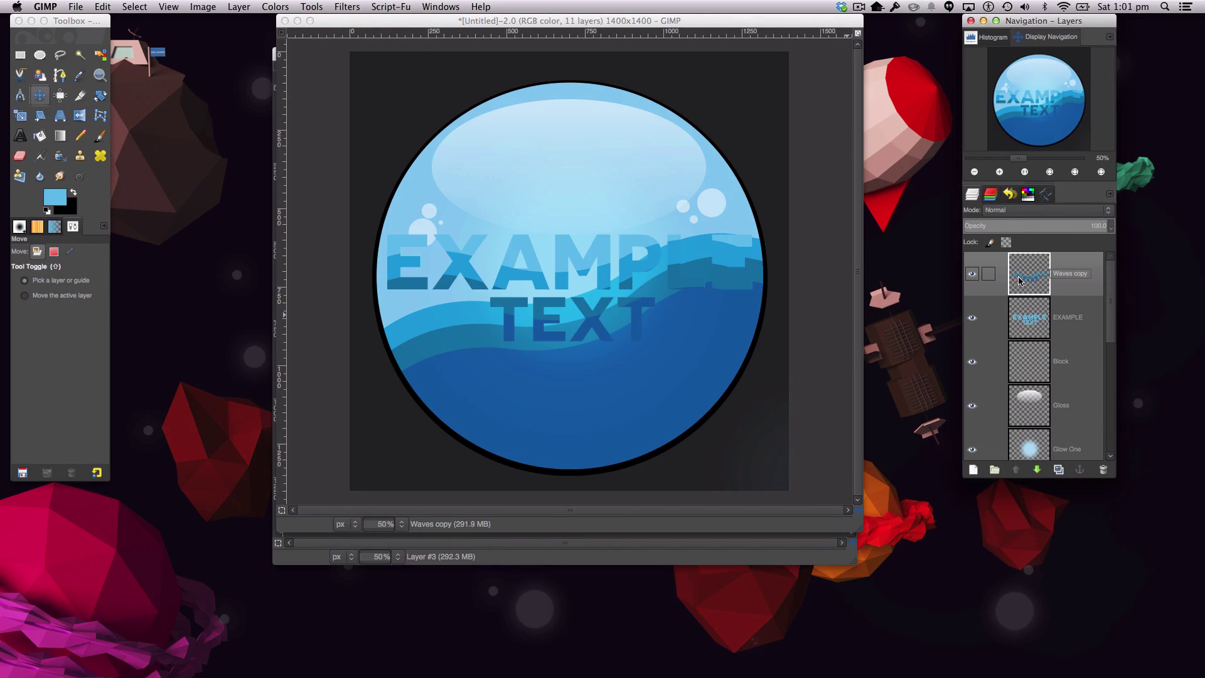
# - Duplicate the EXAMPLE layer and place the copy directly beneath the original
pyautogui.click(1004, 317)
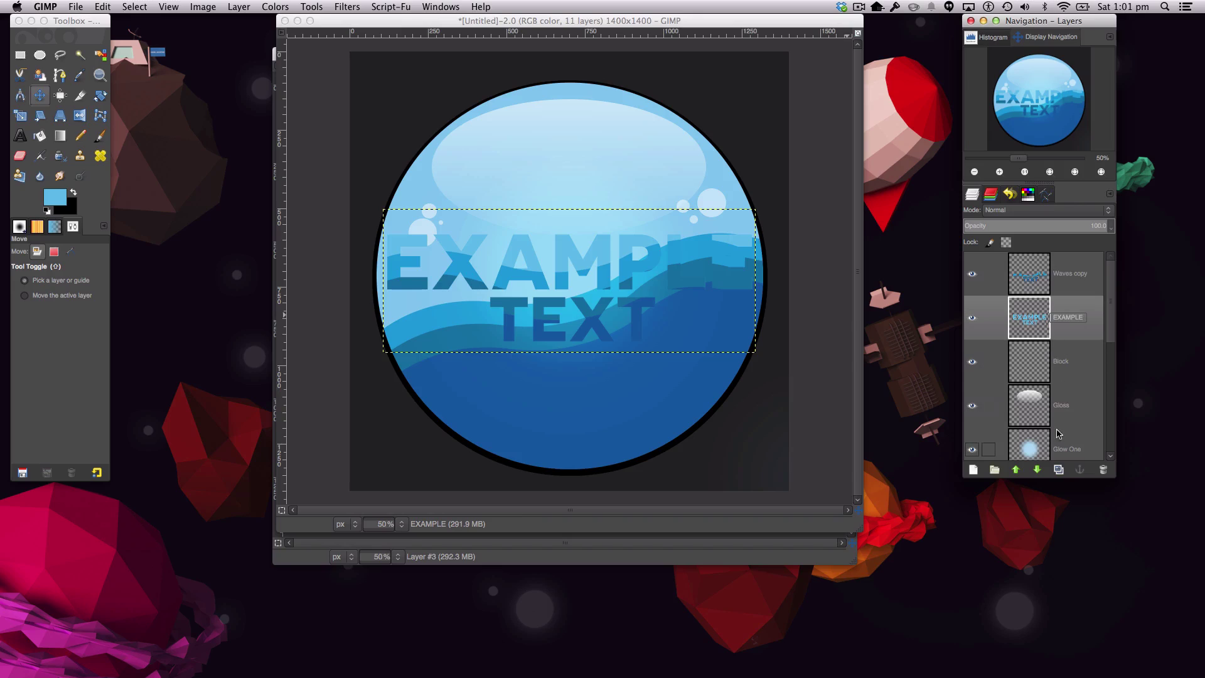
pyautogui.click(1059, 470)
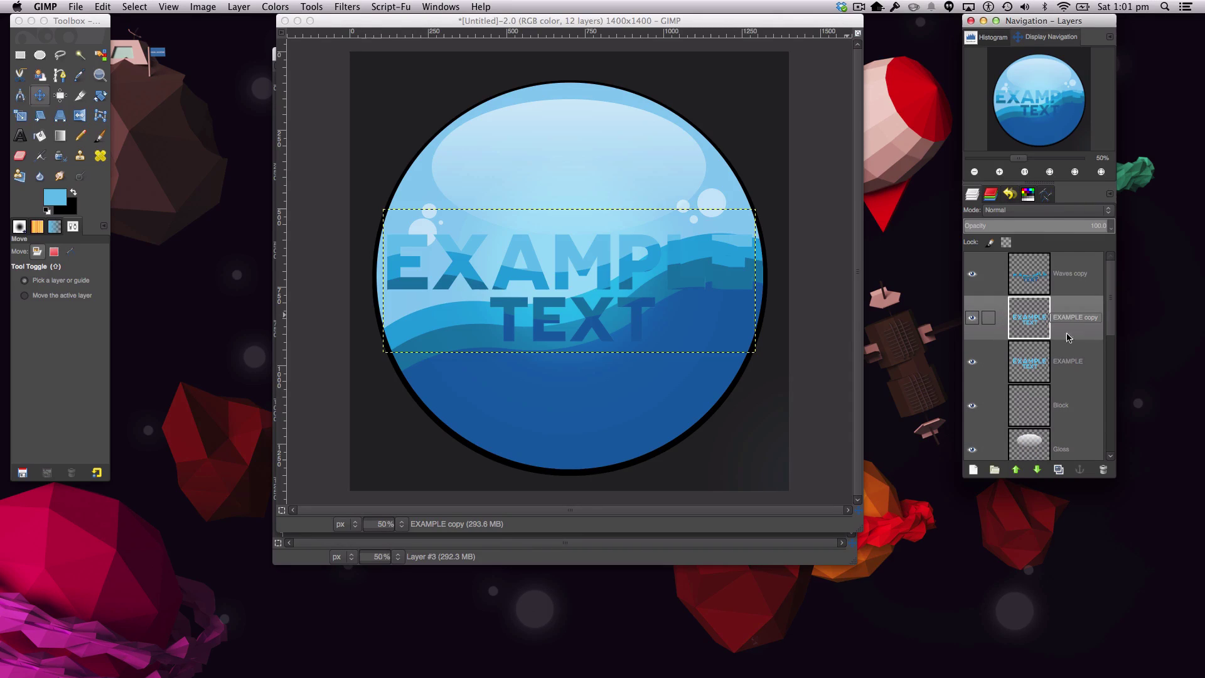
pyautogui.moveTo(1066, 334); pyautogui.dragTo(1067, 379)
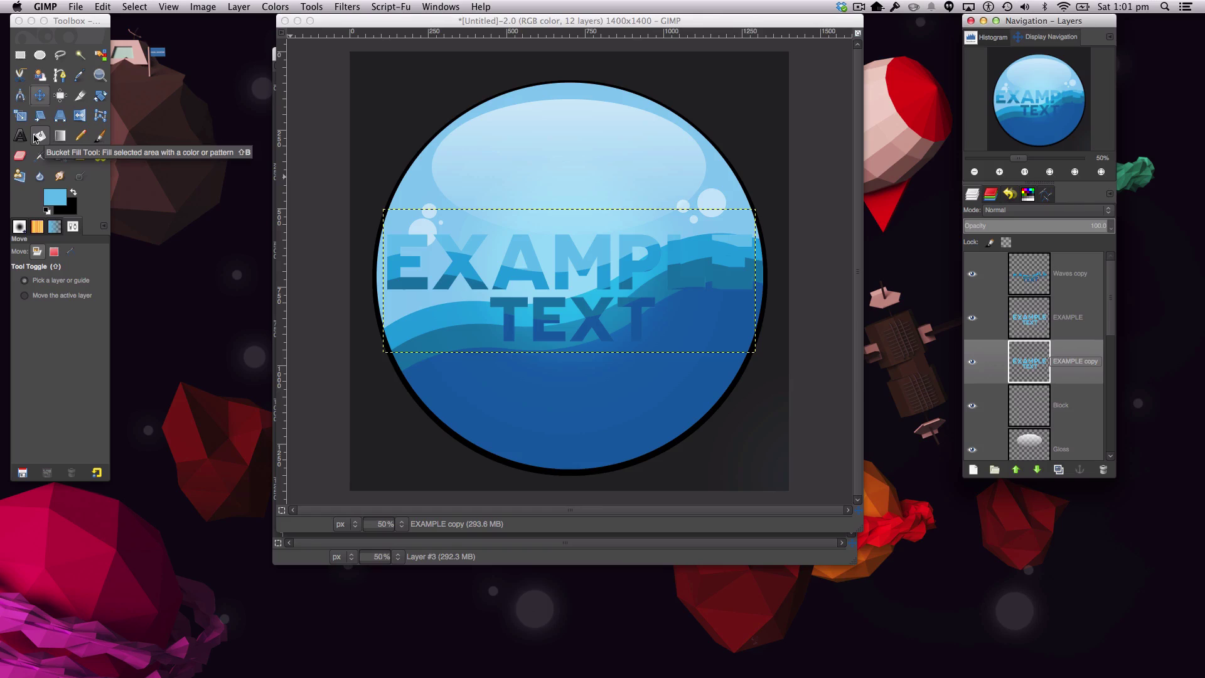
# - Select the EXAMPLE copy layer's lettering from its alpha and grow the selection slightly for an outline
pyautogui.rightClick(1042, 375)
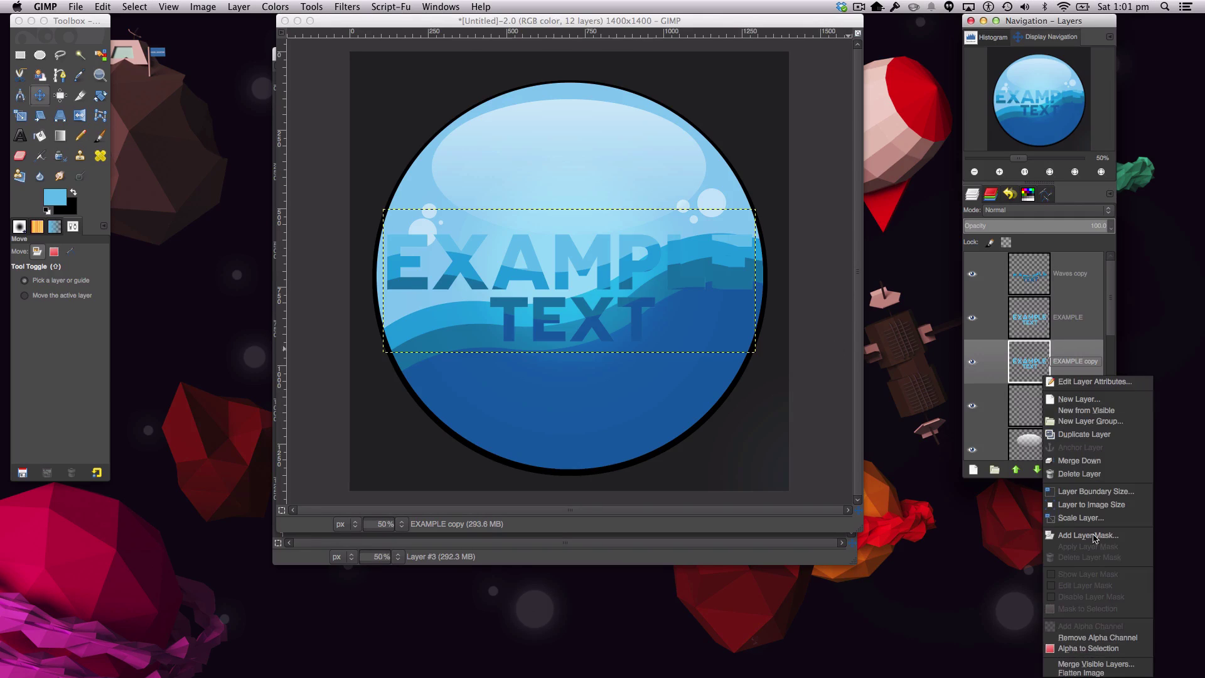
pyautogui.click(1109, 649)
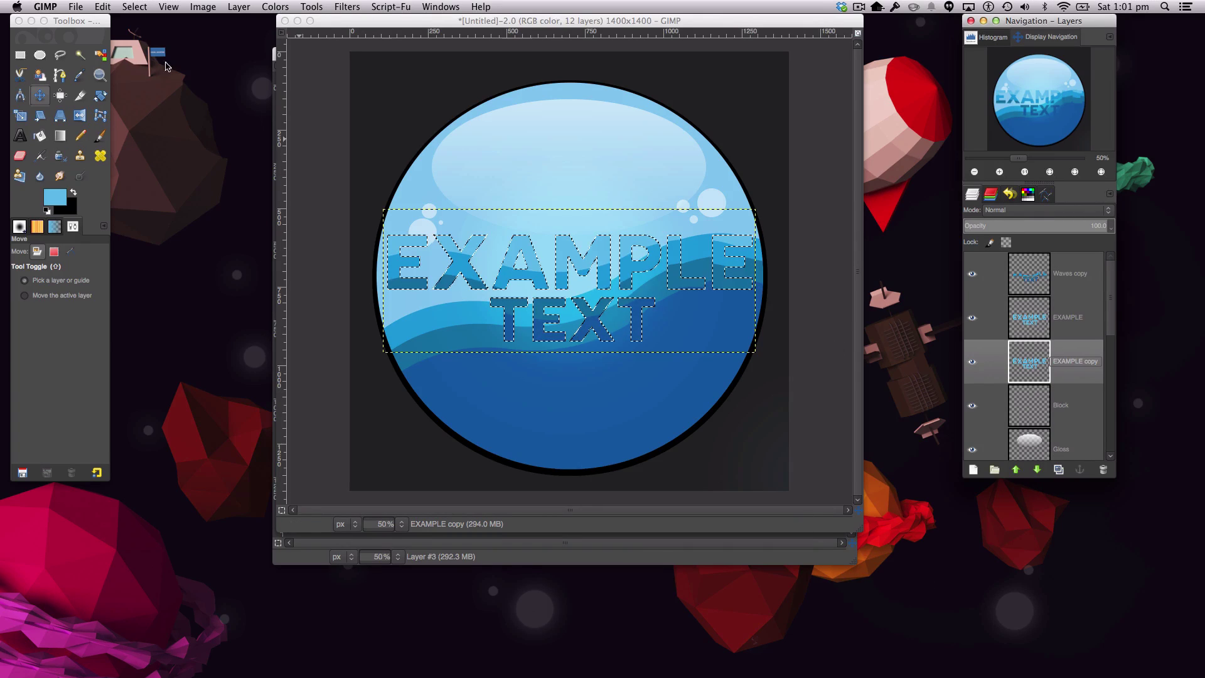
pyautogui.click(133, 7)
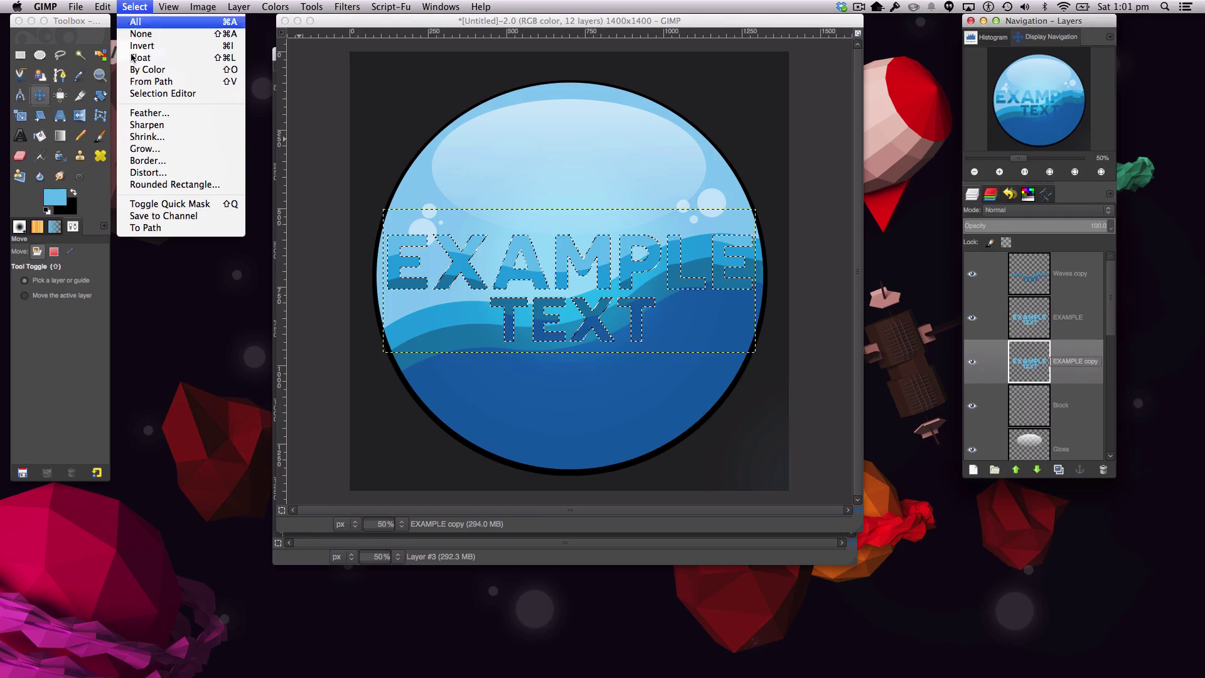
pyautogui.click(144, 148)
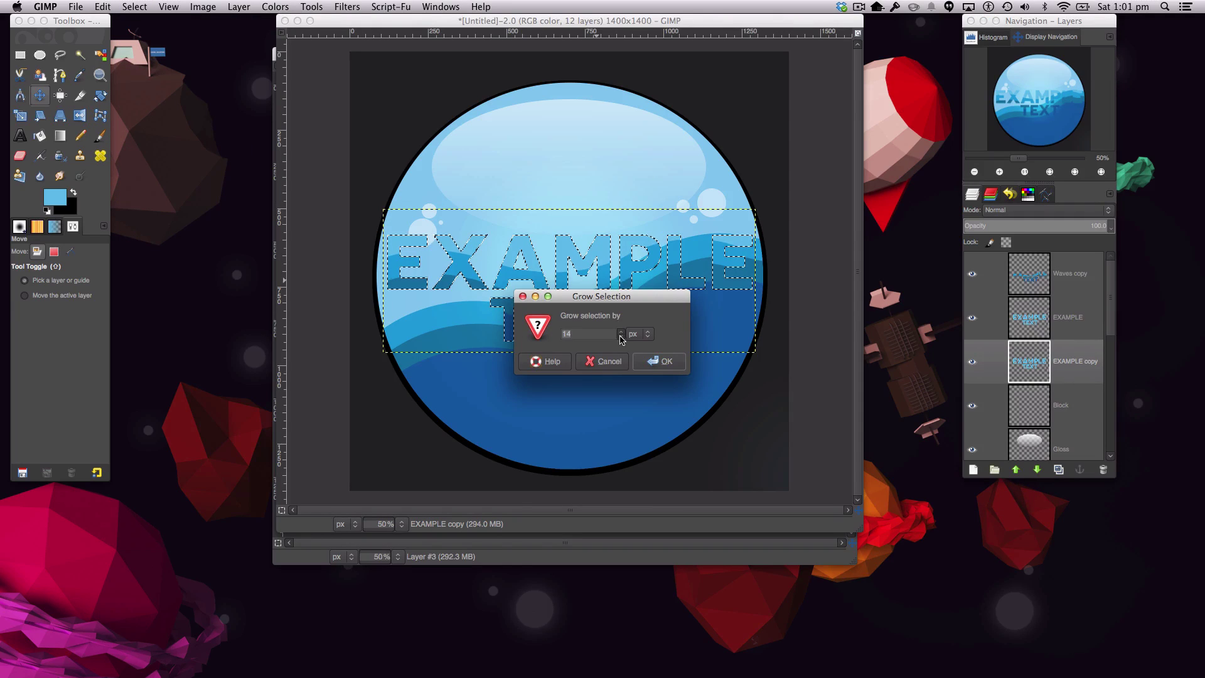
pyautogui.click(659, 361)
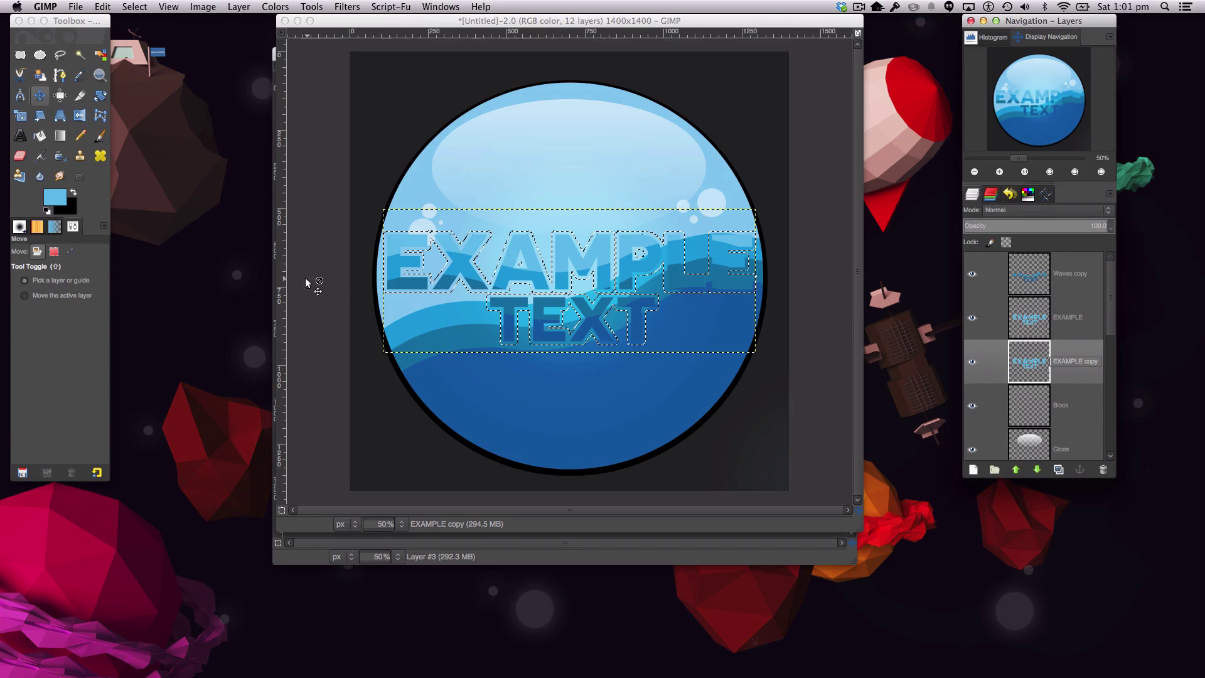
# - Reset the colours to black and white, fill the grown selection with black on EXAMPLE copy, and deselect
pyautogui.click(40, 135)
pyautogui.click(74, 193)
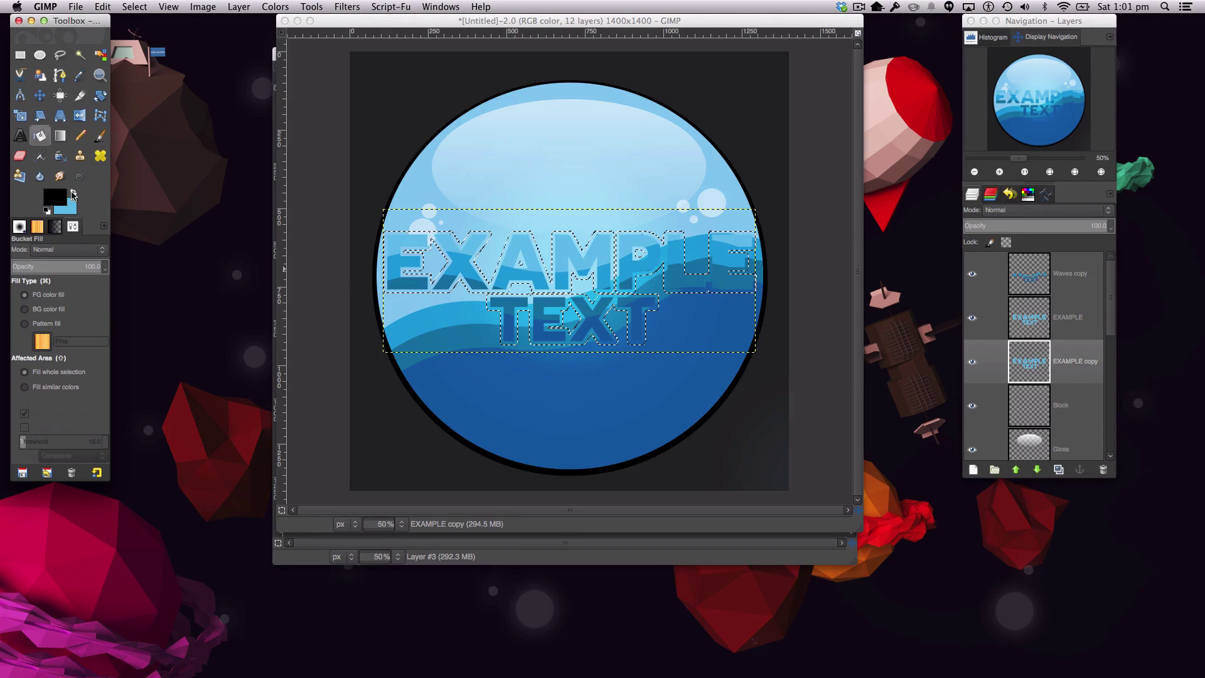
pyautogui.click(47, 211)
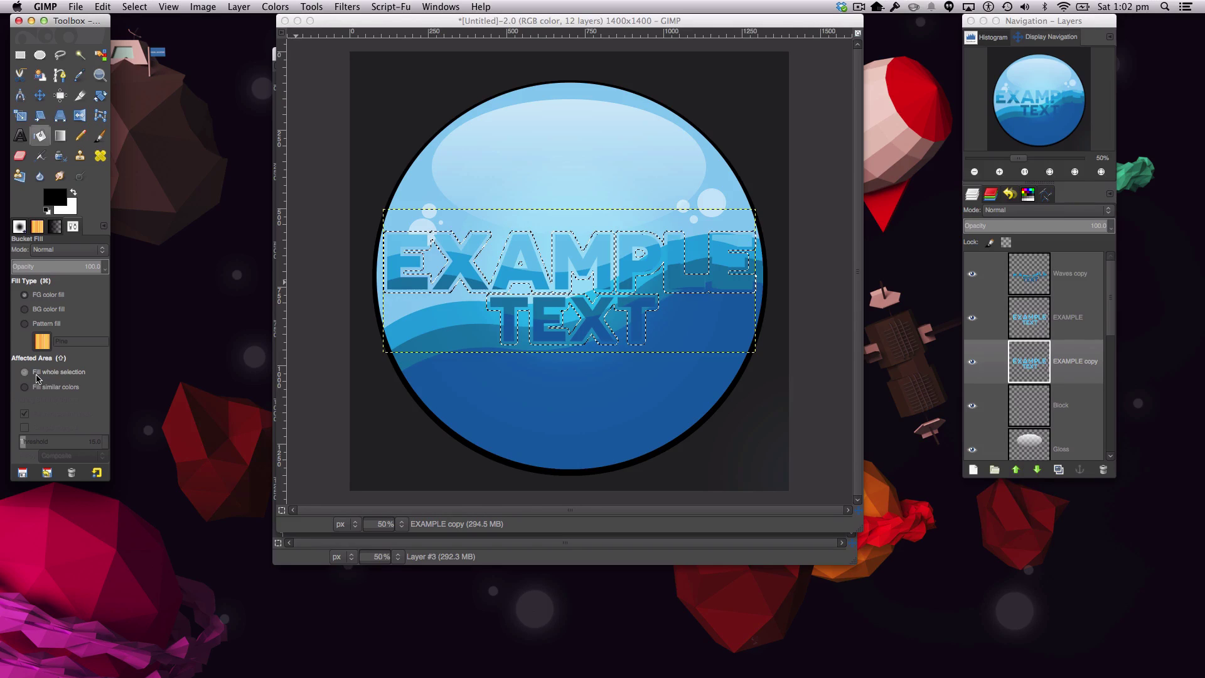
pyautogui.click(450, 263)
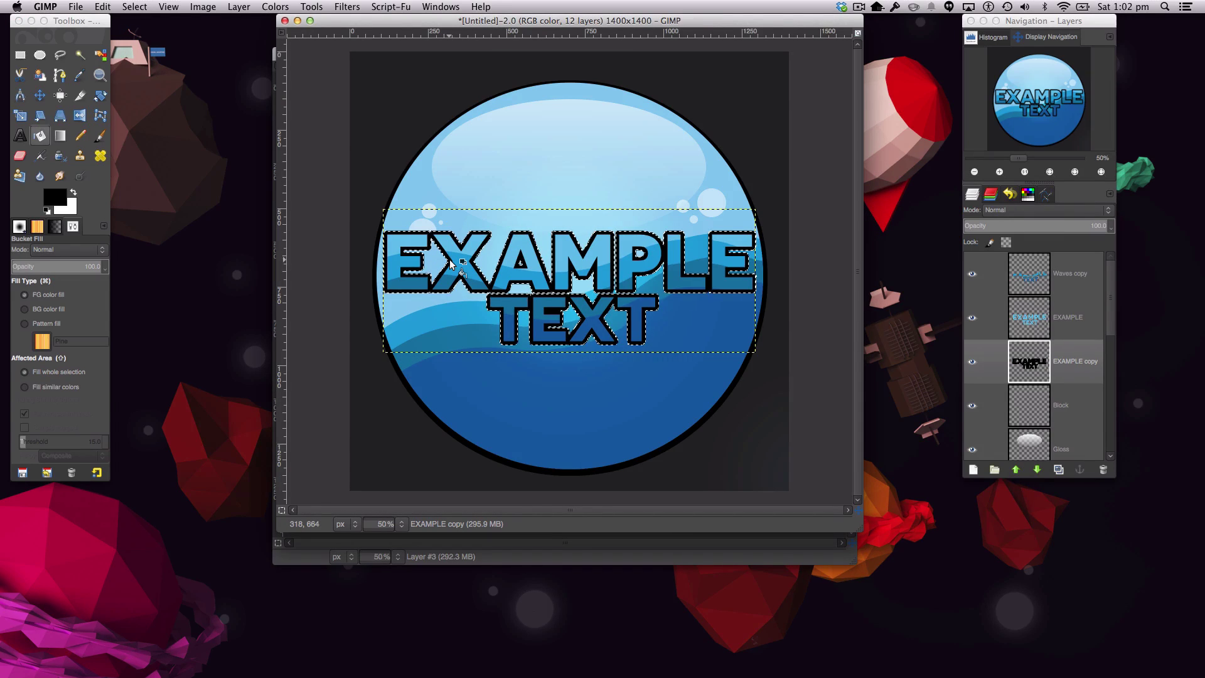
pyautogui.click(140, 5)
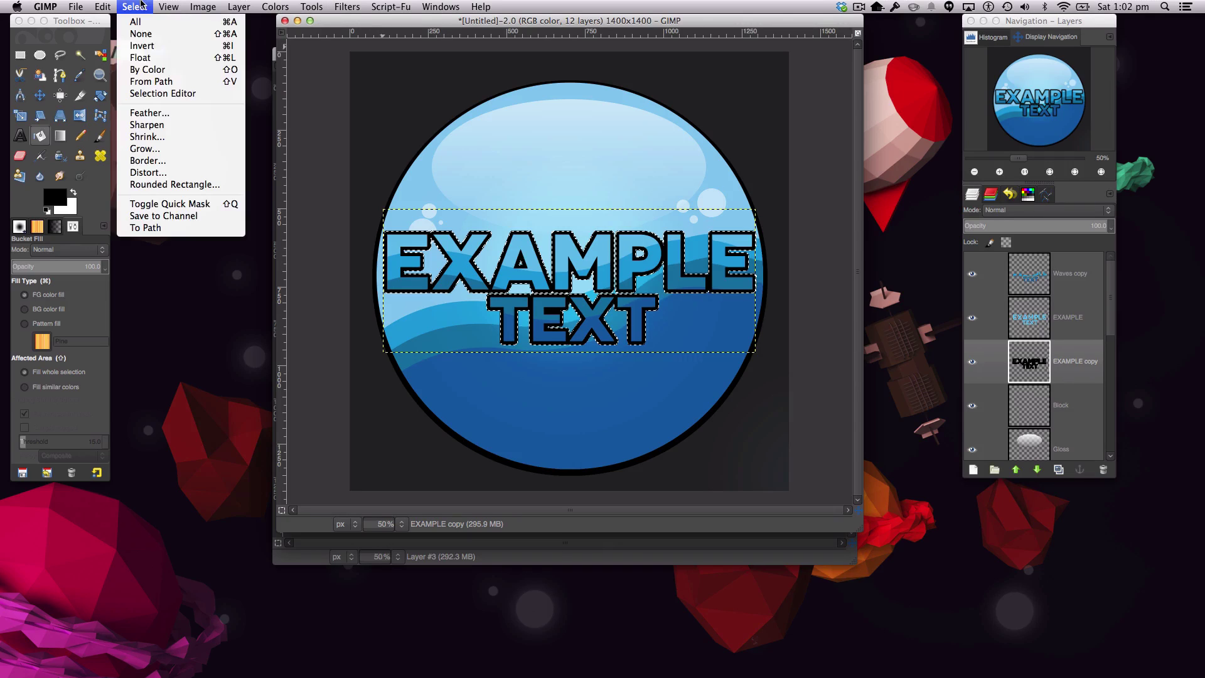
pyautogui.click(140, 34)
# - Nudge the black EXAMPLE copy layer down a few pixels to thicken the outline beneath the letters
pyautogui.press('m')
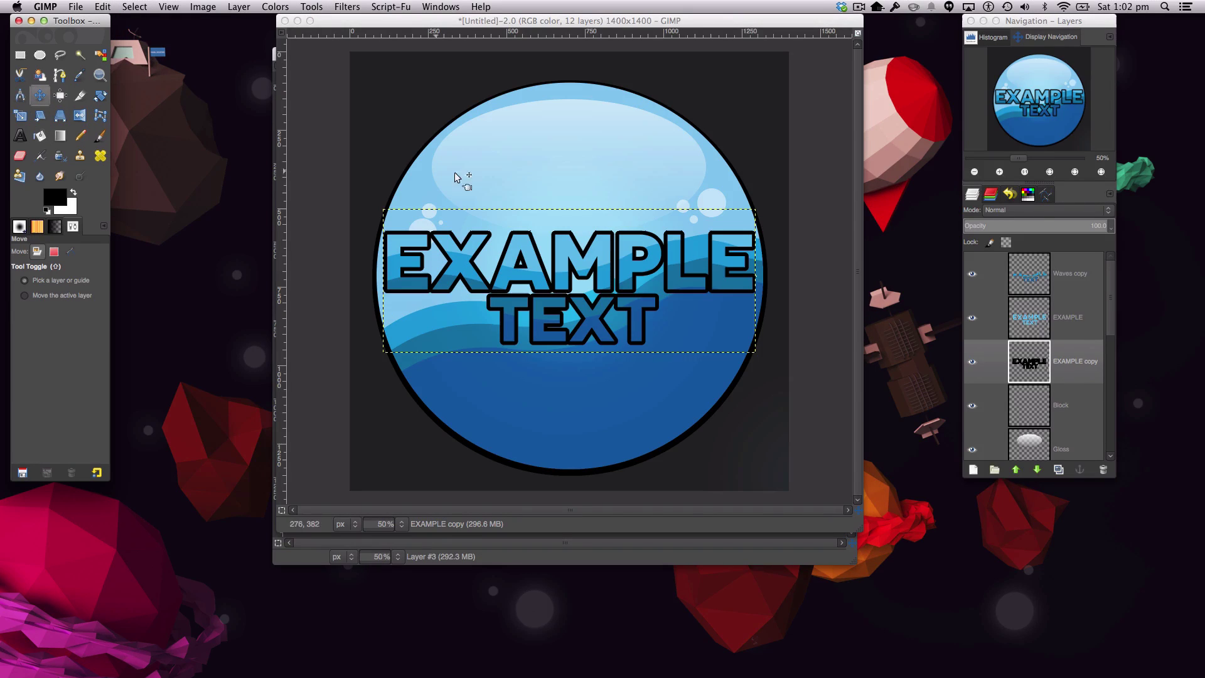
pyautogui.click(594, 249)
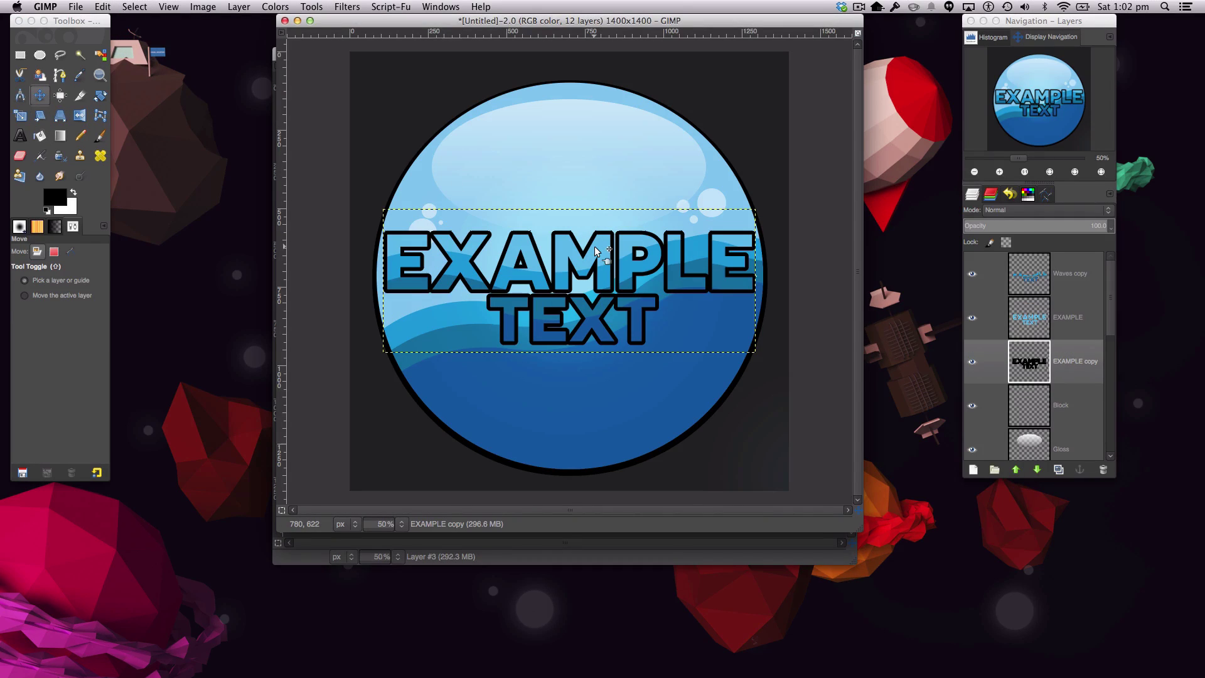
pyautogui.press('Down')
pyautogui.press('Down')
pyautogui.press('Down')
pyautogui.press('Down')
pyautogui.press('Down')
pyautogui.press('Down')
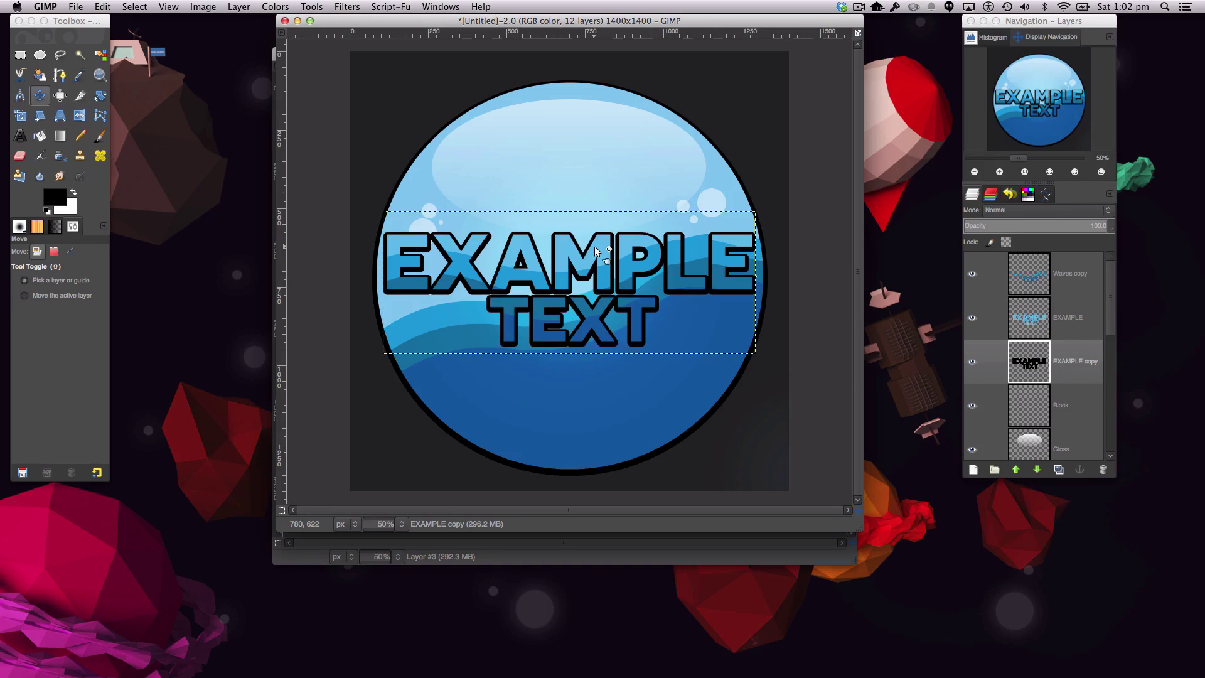
pyautogui.press('Up')
pyautogui.press('Up')
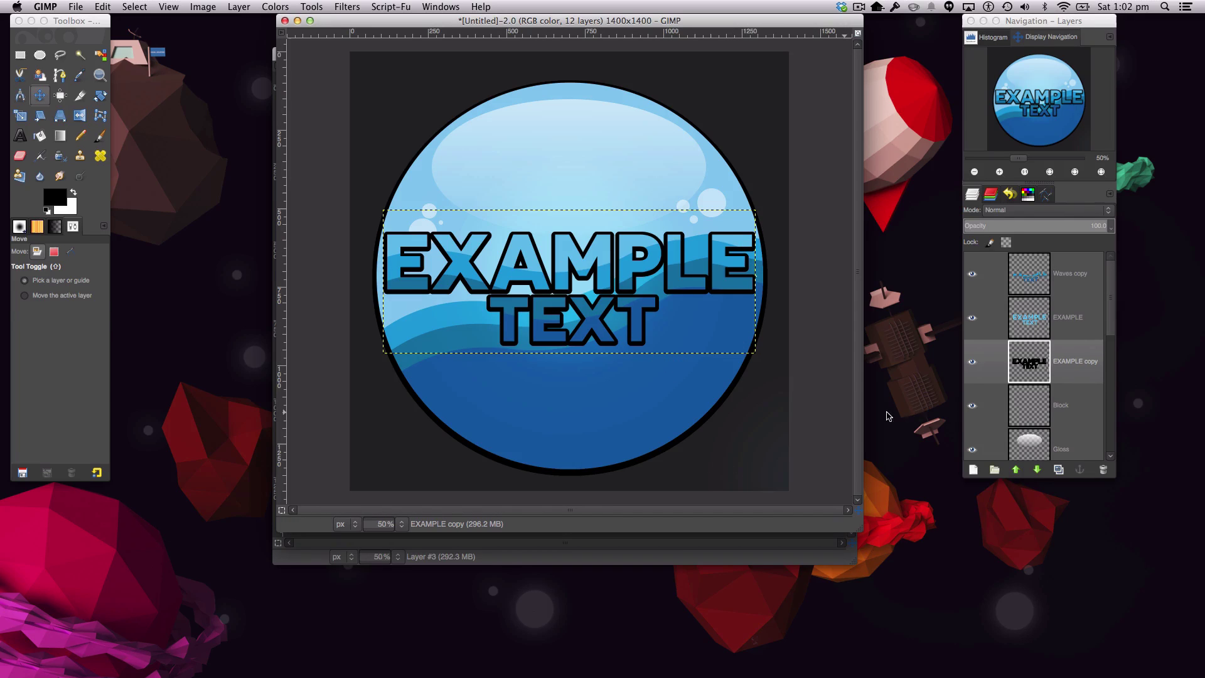
# - Merge the Waves copy layer down into EXAMPLE, and merge that result into the black EXAMPLE copy layer
pyautogui.click(1032, 286)
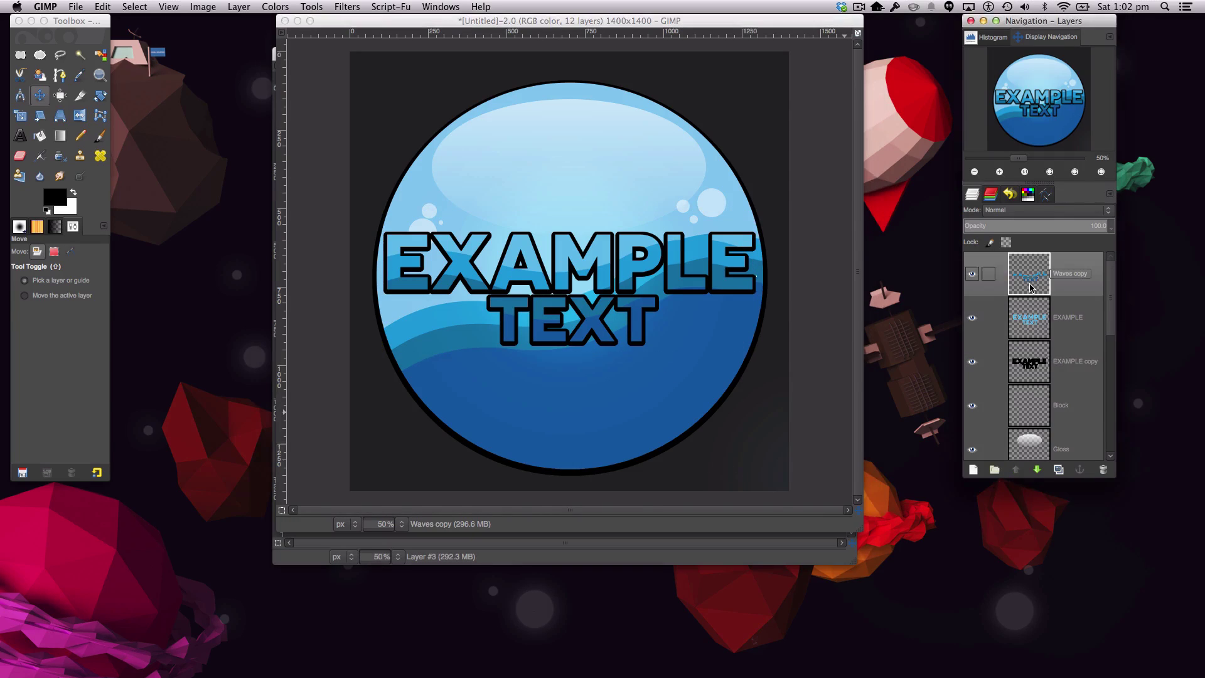
pyautogui.rightClick(1081, 292)
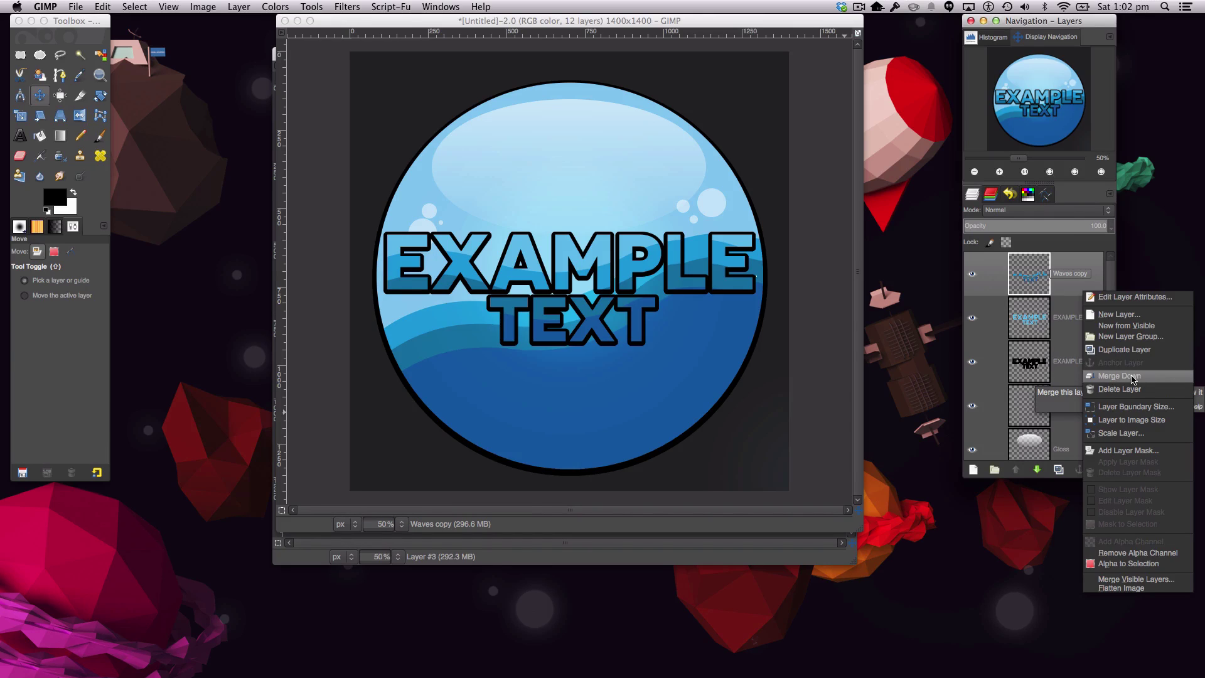
pyautogui.click(1133, 376)
pyautogui.rightClick(1070, 284)
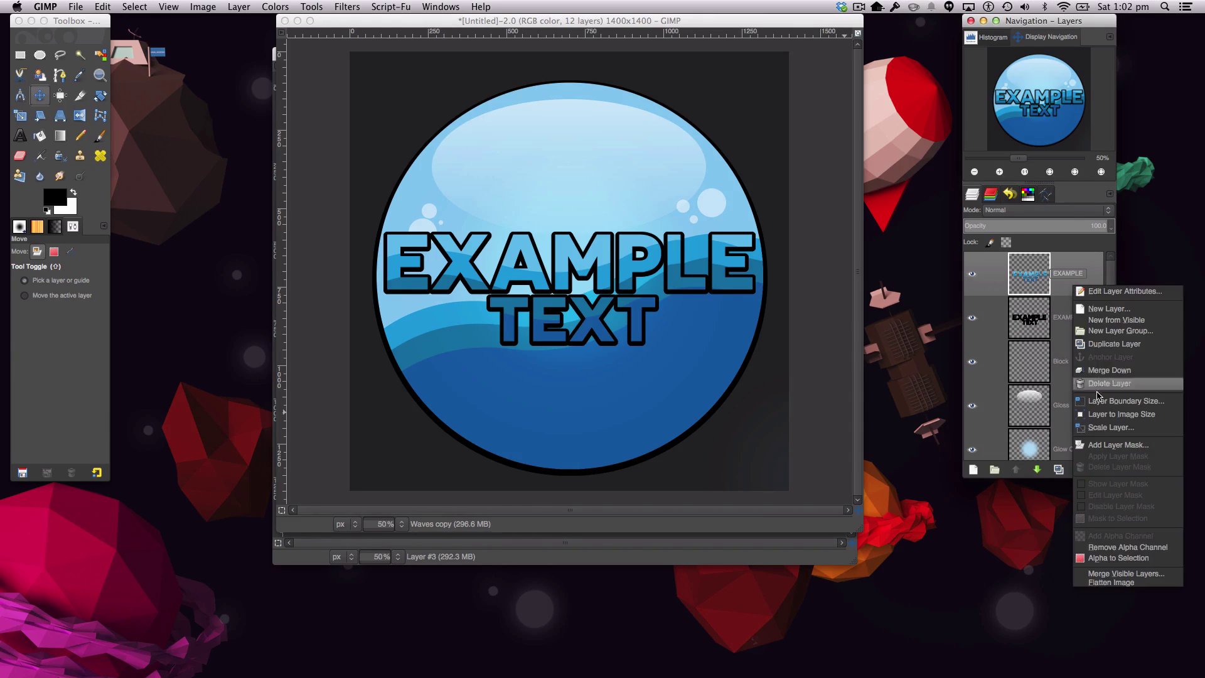
pyautogui.click(1104, 372)
# - Delete the Block layer and move the merged lettering layer below Glow Two, just above Bubbles
pyautogui.click(1080, 343)
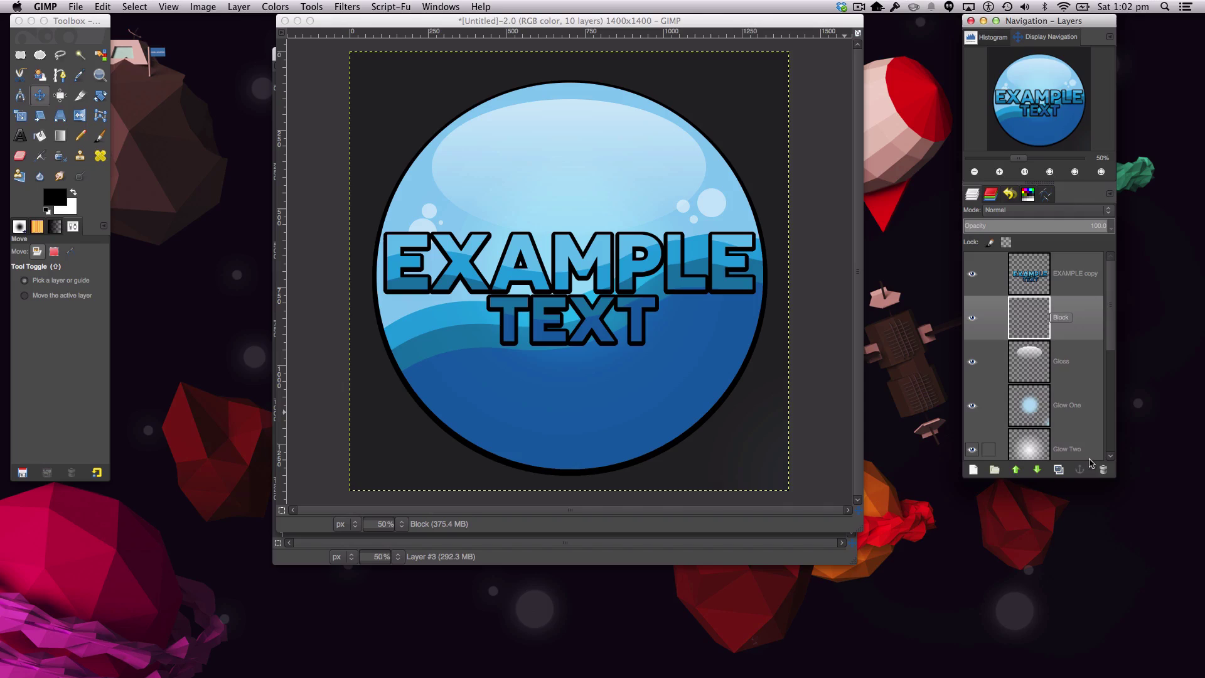
pyautogui.click(1102, 472)
pyautogui.moveTo(1075, 273); pyautogui.dragTo(1073, 426)
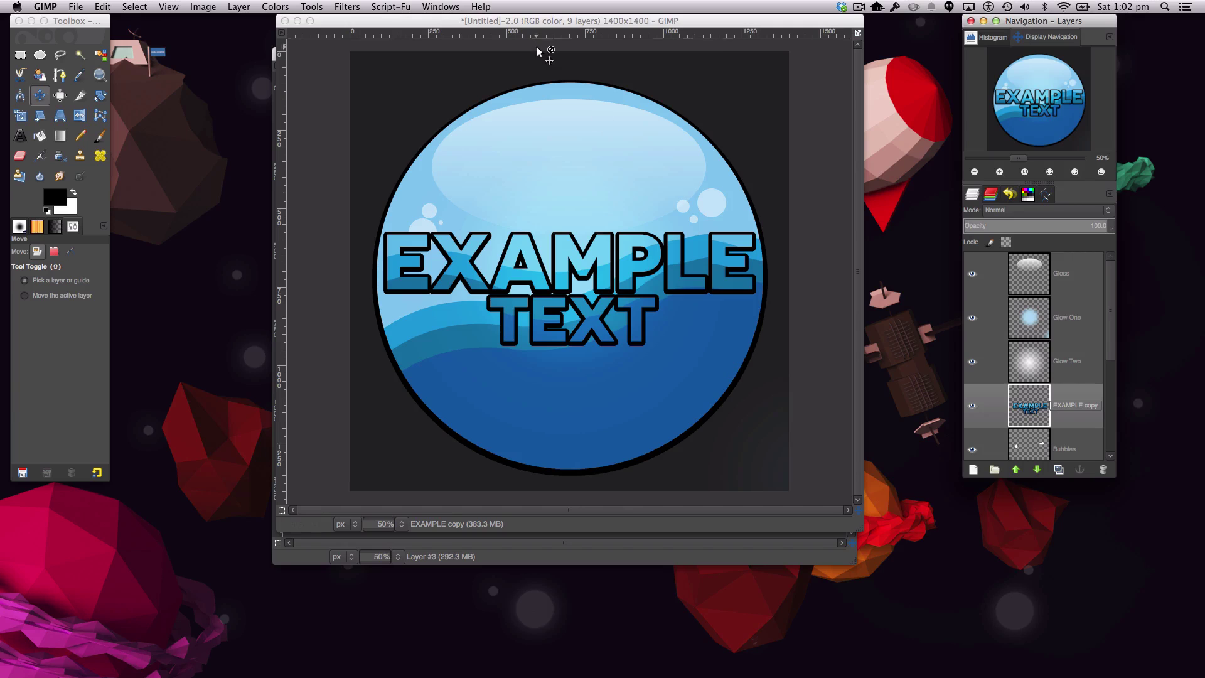
# - Compare the new logo side by side with the finished reference logo in the other image window
pyautogui.moveTo(696, 24); pyautogui.dragTo(1148, 51)
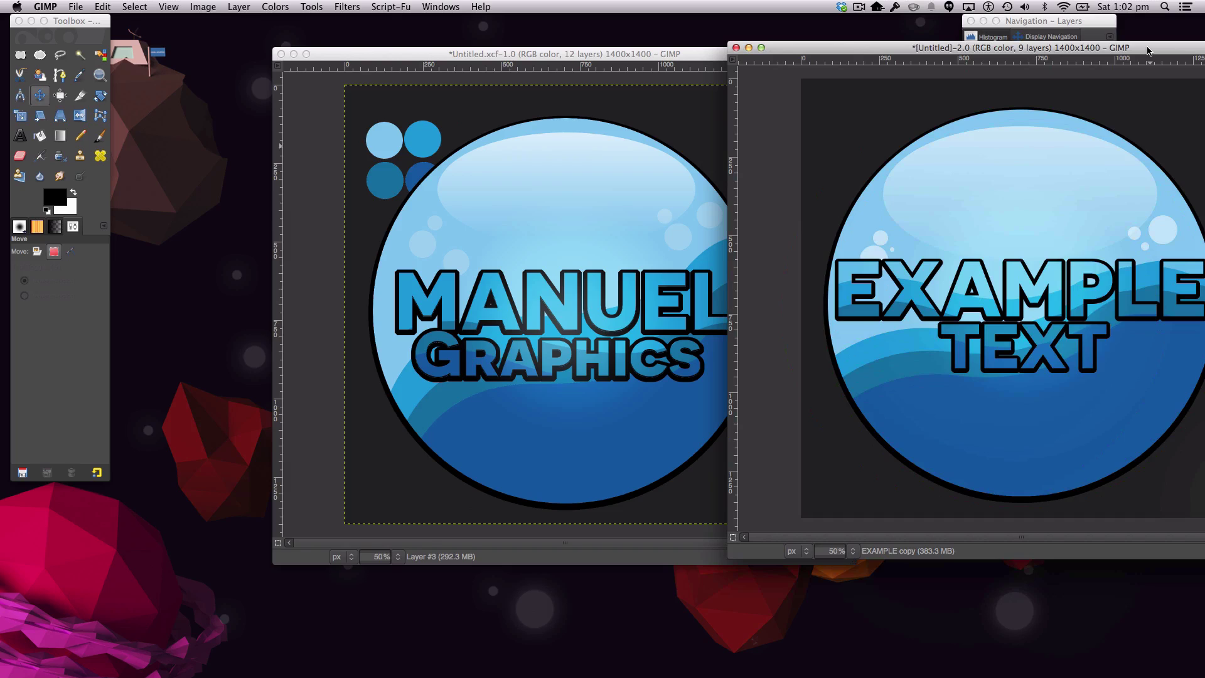
pyautogui.moveTo(1148, 50); pyautogui.dragTo(693, 53)
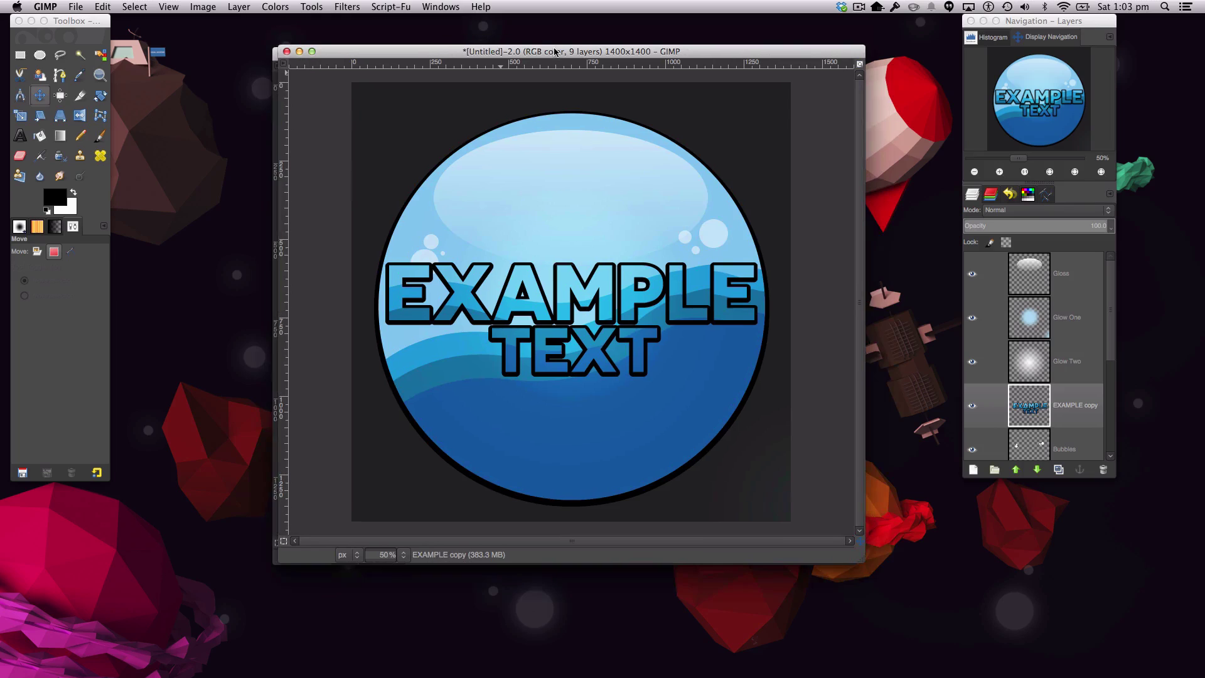
pyautogui.moveTo(555, 52); pyautogui.dragTo(549, 51)
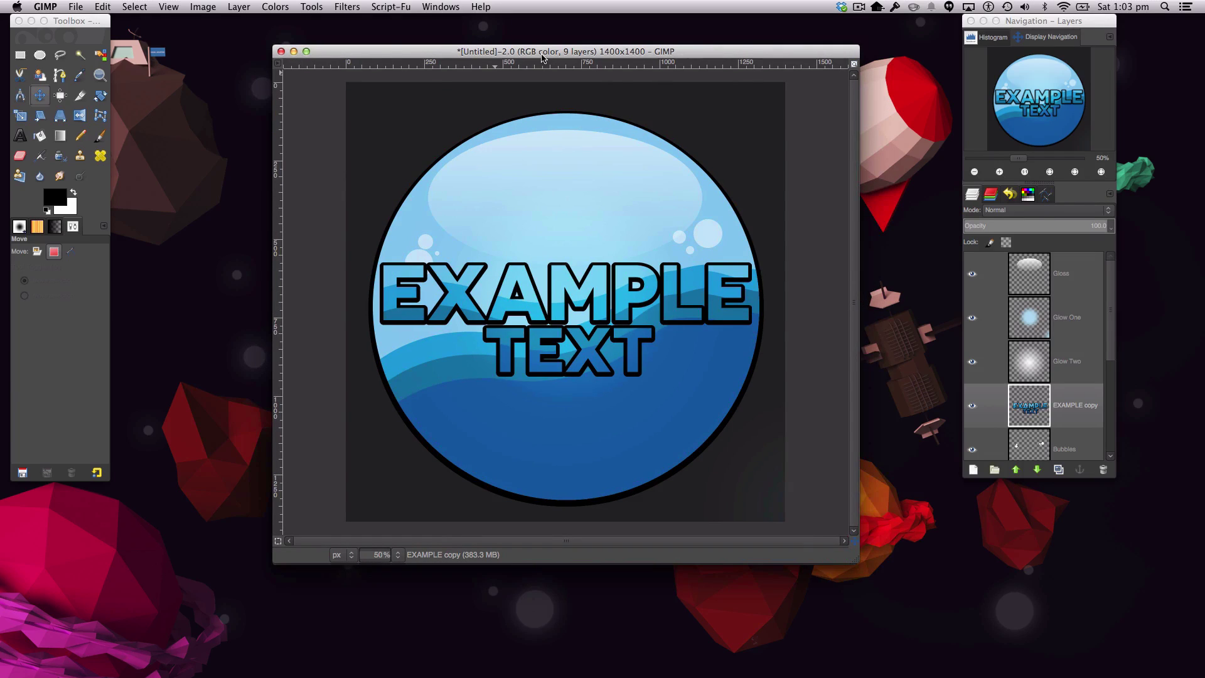